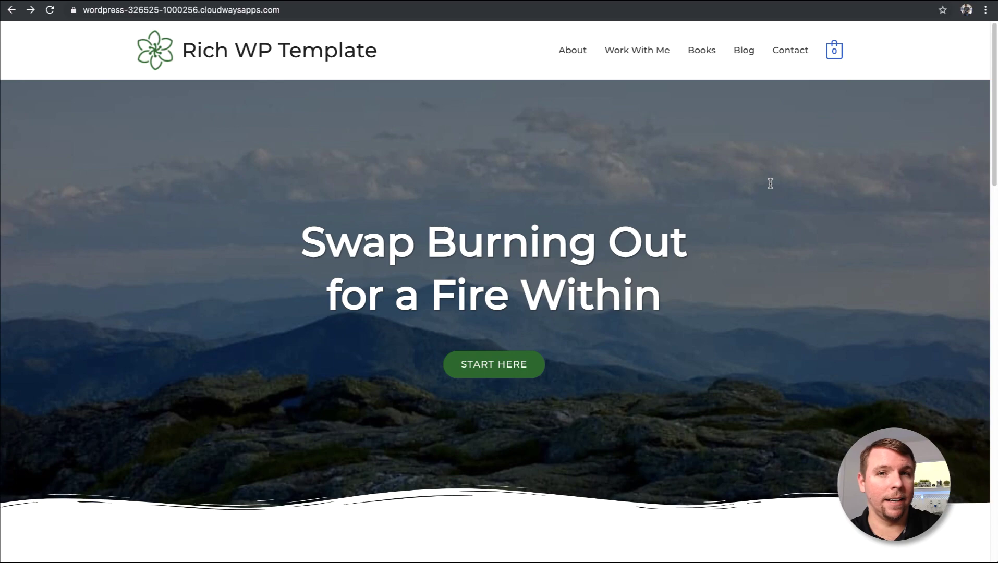
- Open richtoymedia.com/group in a new browser tab to reach the Web Agency Jumpstart Facebook group
{"action": "key", "text": "ctrl+t"}
{"action": "type", "text": "richtoymedia"}
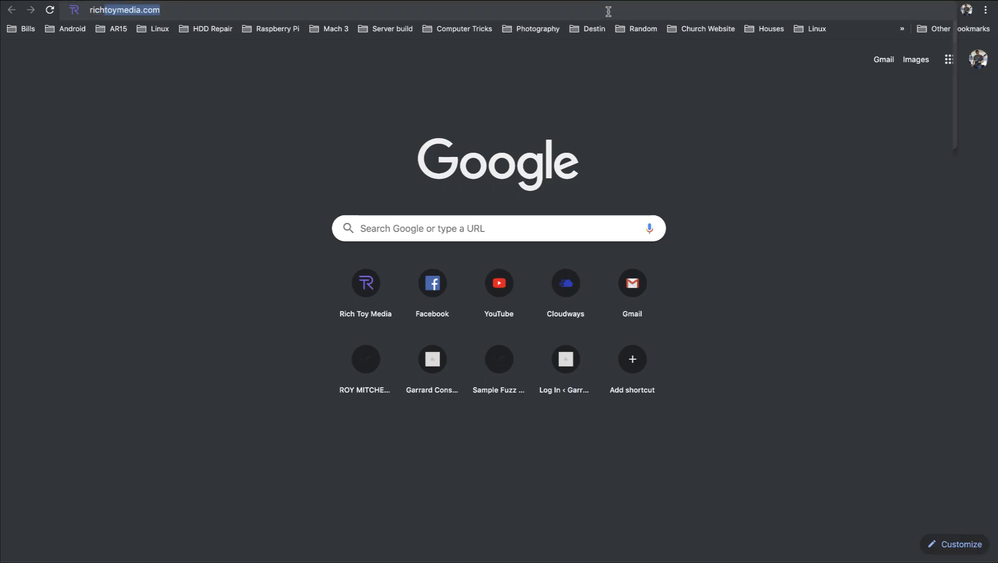
{"action": "type", "text": ".com/group"}
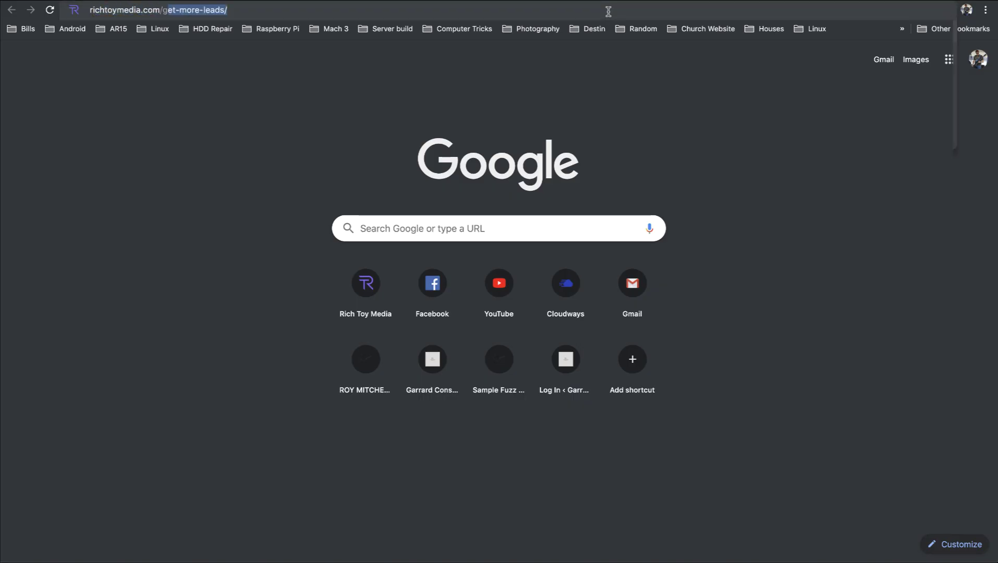
{"action": "key", "text": "Return"}
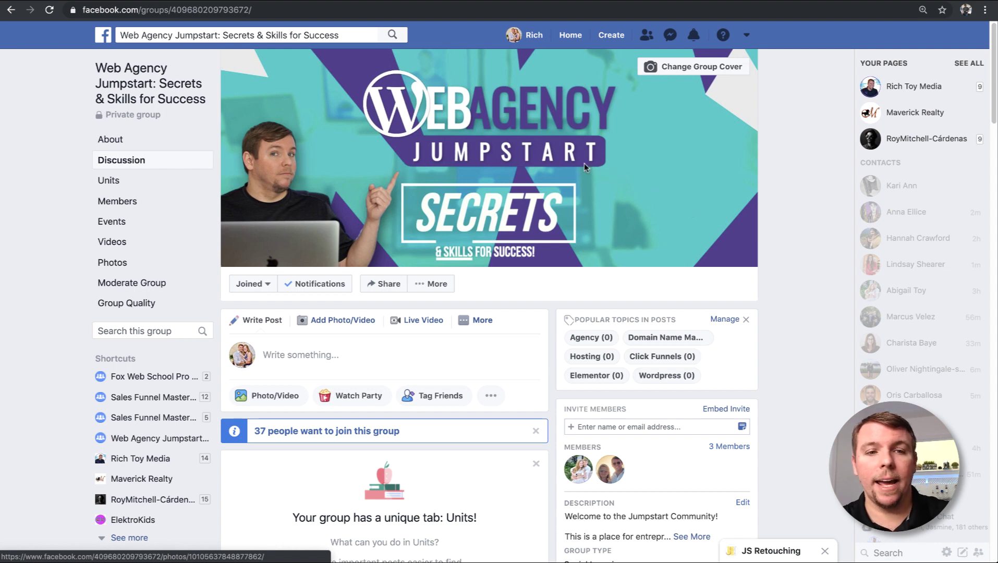
- Look over the Facebook group's post composer and its recent activity, leaving the composer without posting
{"action": "left_click", "coordinate": [475, 320]}
{"action": "left_click", "coordinate": [373, 364]}
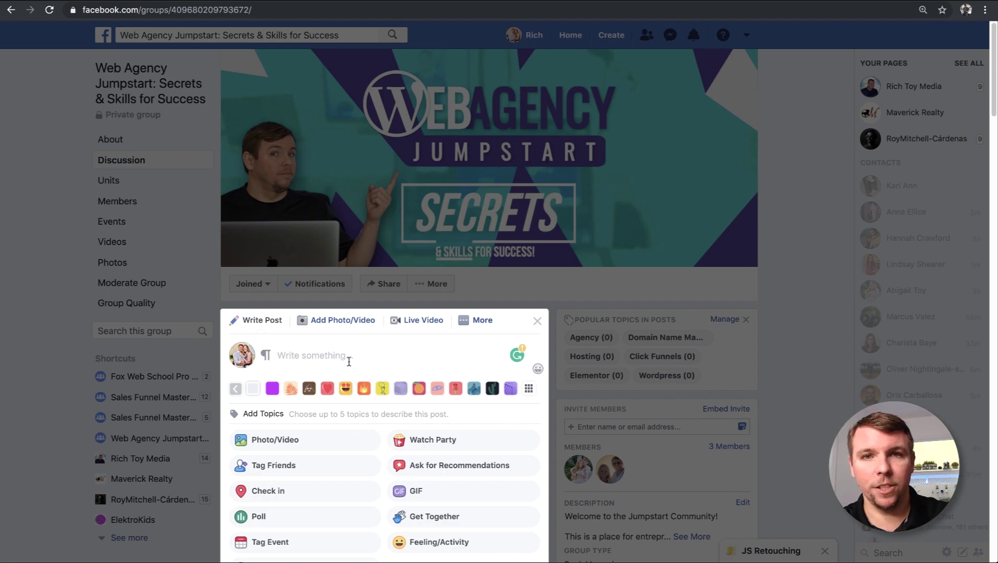
{"action": "scroll", "coordinate": [539, 324], "scroll_direction": "down", "scroll_amount": 5}
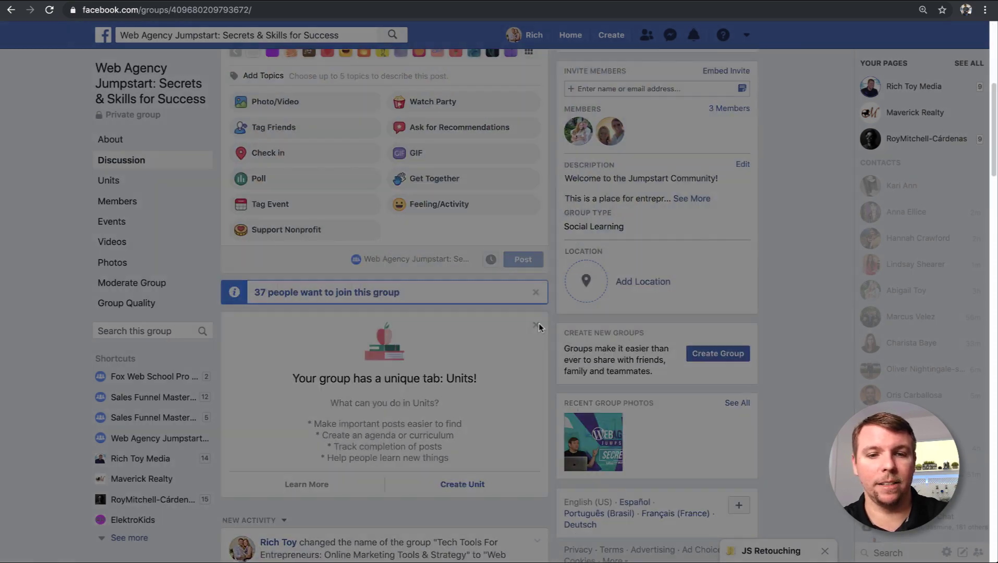
{"action": "left_click", "coordinate": [538, 324]}
{"action": "scroll", "coordinate": [540, 328], "scroll_direction": "down", "scroll_amount": 4}
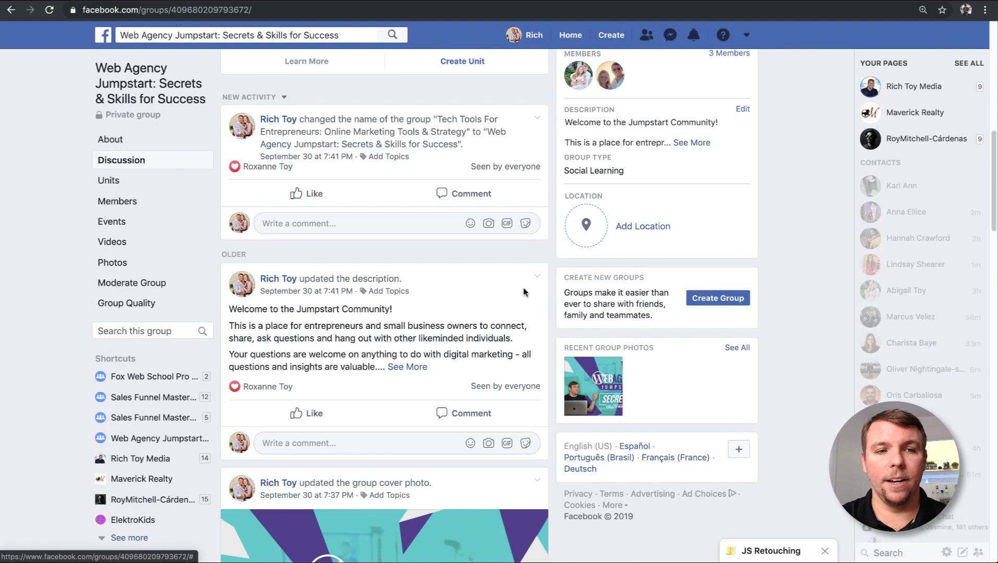
{"action": "scroll", "coordinate": [413, 170], "scroll_direction": "up", "scroll_amount": 10}
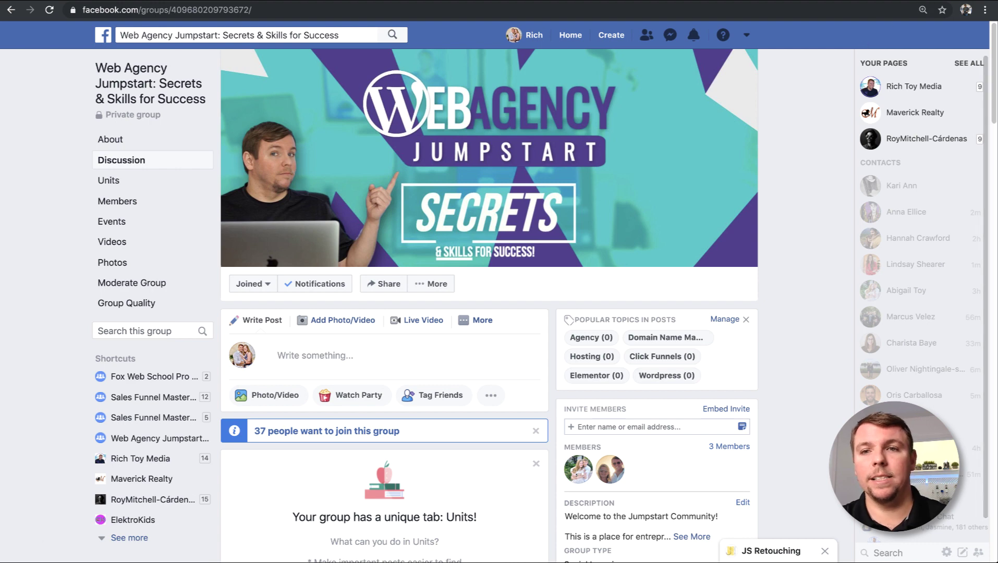
- Switch back to the Rich WP Template site and review its home page down to the footer
{"action": "key", "text": "ctrl+Tab"}
{"action": "scroll", "coordinate": [660, 338], "scroll_direction": "down", "scroll_amount": 6}
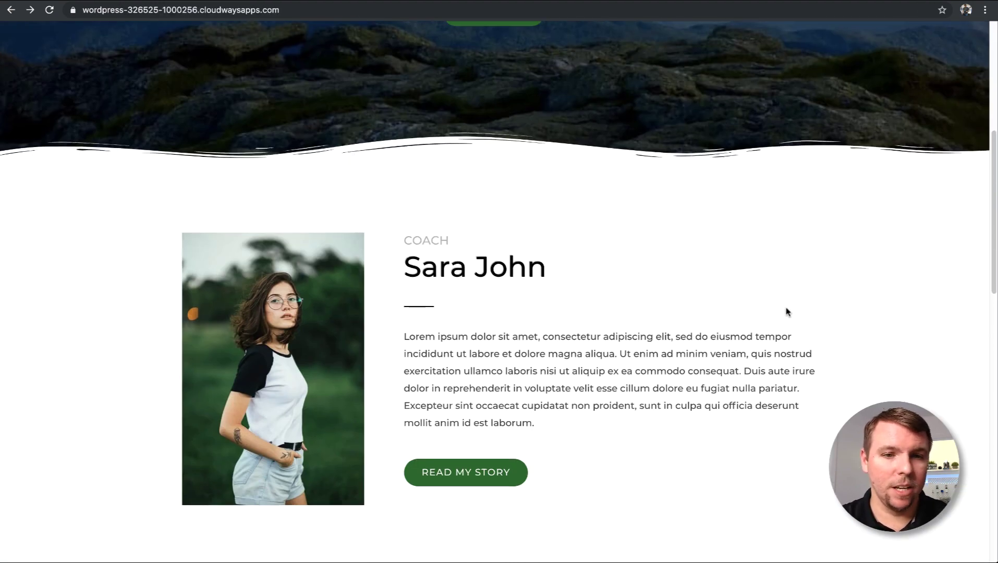
{"action": "scroll", "coordinate": [786, 311], "scroll_direction": "down", "scroll_amount": 15}
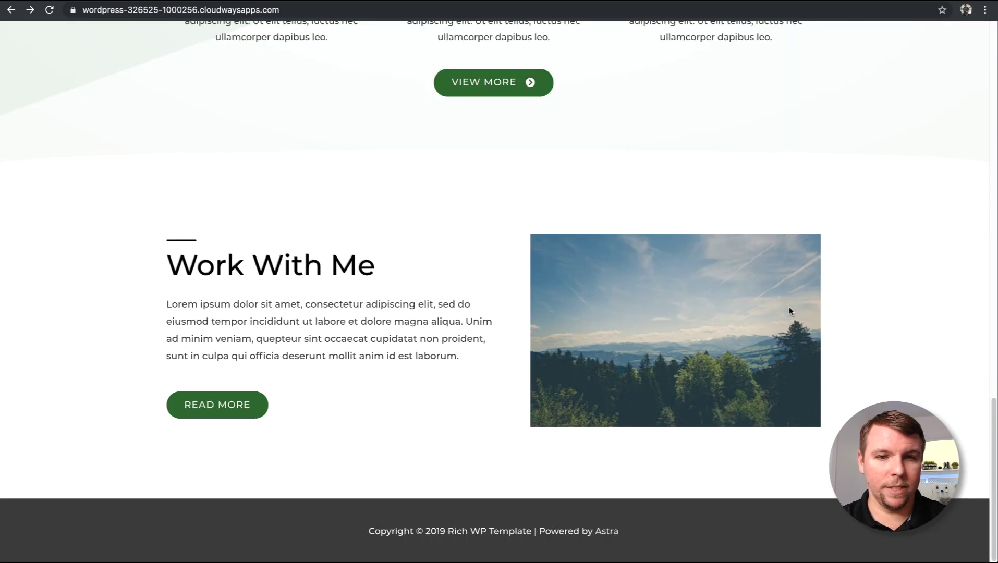
{"action": "scroll", "coordinate": [788, 311], "scroll_direction": "up", "scroll_amount": 20}
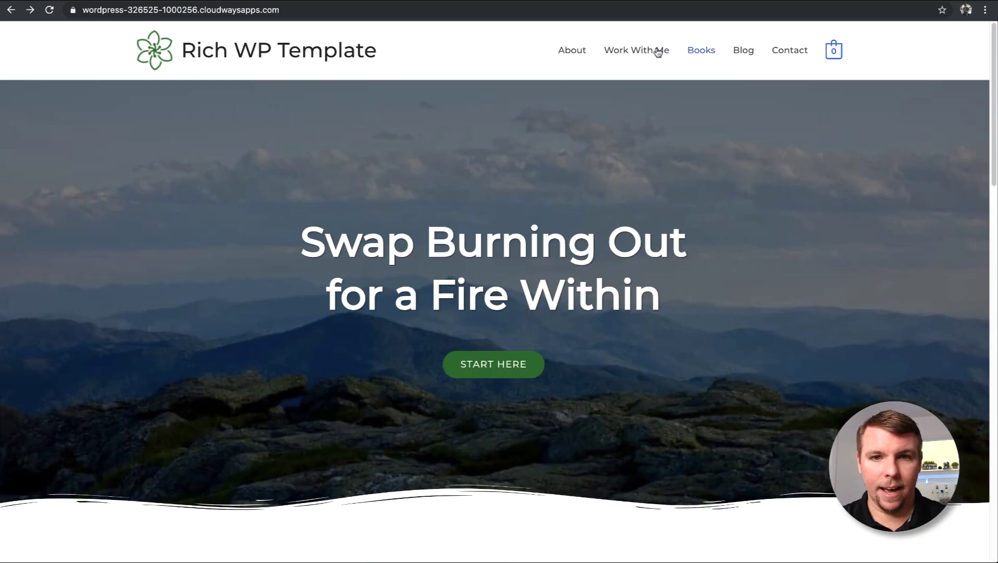
- Open the site's Work With Me page and review its packages and pricing
{"action": "left_click", "coordinate": [658, 53]}
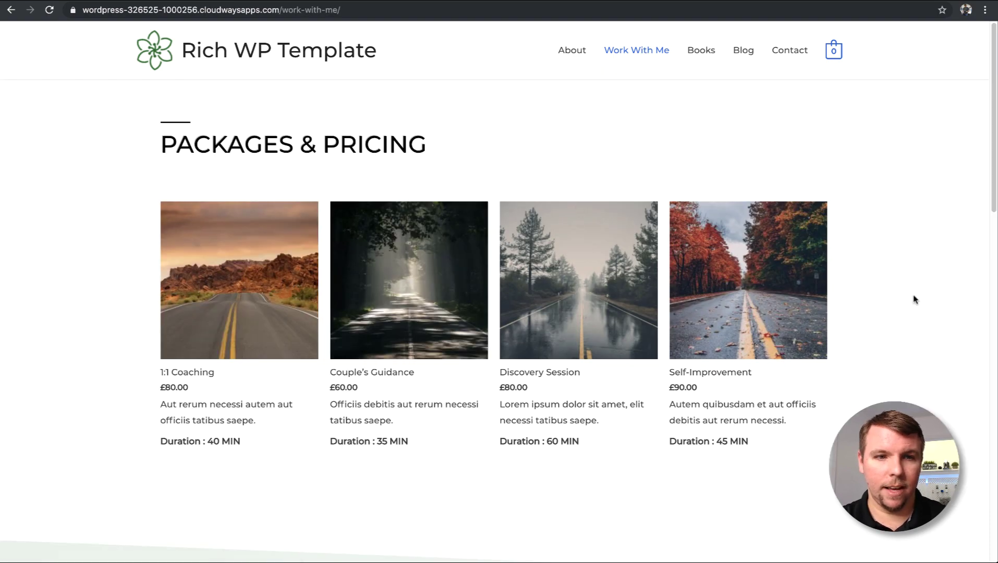
{"action": "scroll", "coordinate": [912, 298], "scroll_direction": "down", "scroll_amount": 10}
{"action": "scroll", "coordinate": [910, 298], "scroll_direction": "down", "scroll_amount": 3}
{"action": "scroll", "coordinate": [911, 292], "scroll_direction": "up", "scroll_amount": 15}
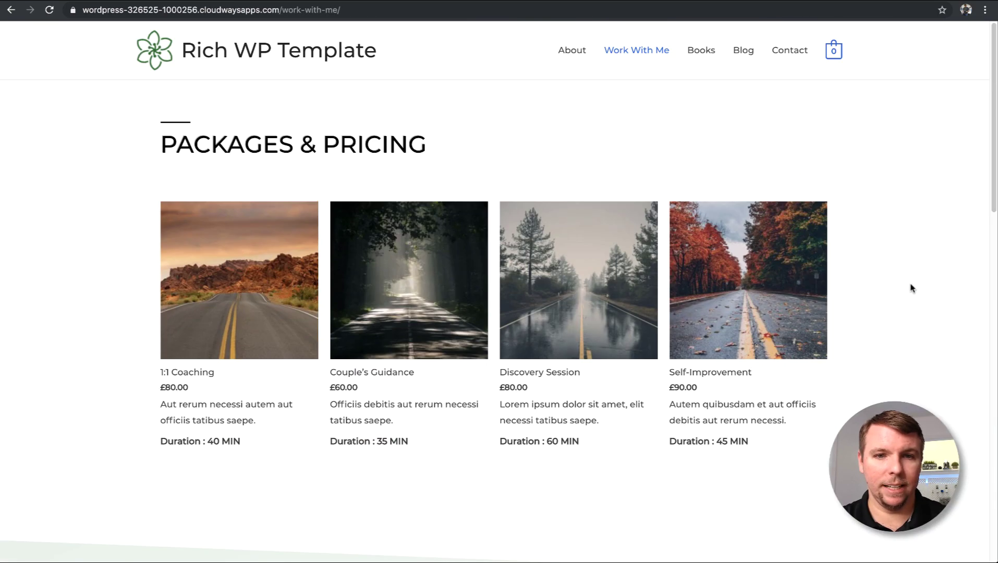
- Open the site's Books page and look through the book categories
{"action": "left_click", "coordinate": [694, 55]}
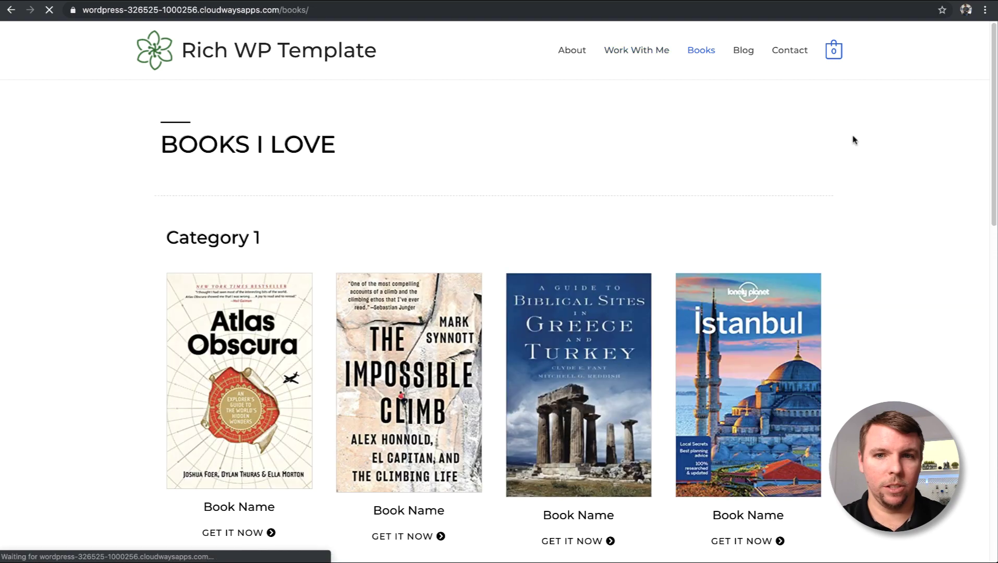
{"action": "scroll", "coordinate": [873, 261], "scroll_direction": "down", "scroll_amount": 8}
{"action": "scroll", "coordinate": [875, 283], "scroll_direction": "down", "scroll_amount": 5}
{"action": "scroll", "coordinate": [872, 277], "scroll_direction": "up", "scroll_amount": 15}
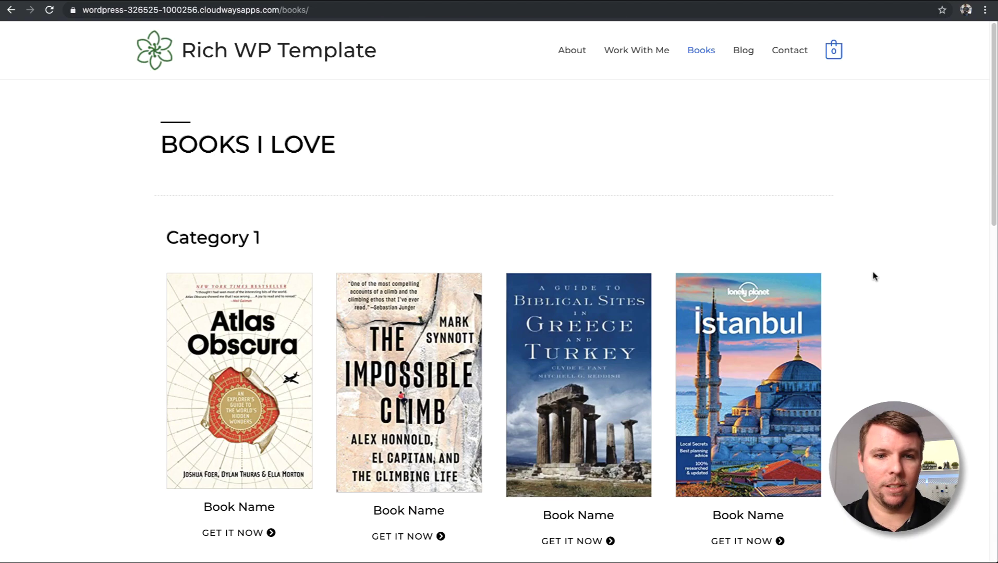
- Open the site's Blog page and look through the list of posts
{"action": "left_click", "coordinate": [751, 54]}
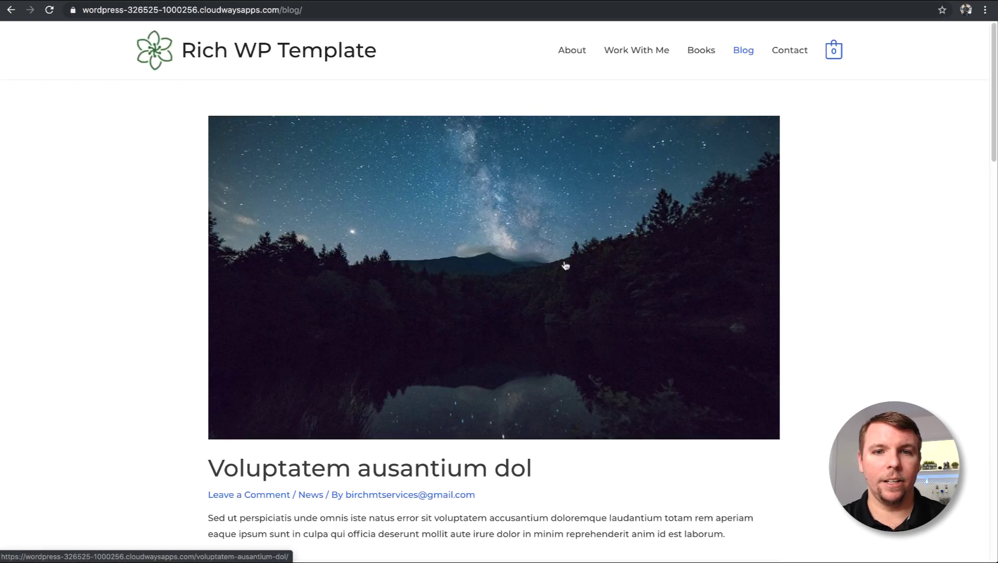
{"action": "scroll", "coordinate": [867, 317], "scroll_direction": "down", "scroll_amount": 20}
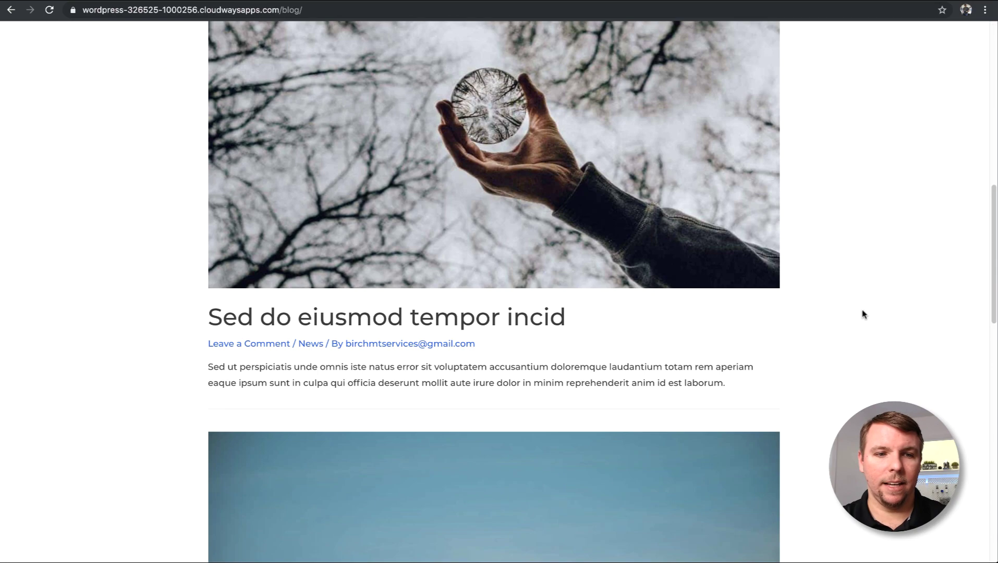
{"action": "scroll", "coordinate": [862, 311], "scroll_direction": "down", "scroll_amount": 5}
{"action": "scroll", "coordinate": [860, 312], "scroll_direction": "up", "scroll_amount": 20}
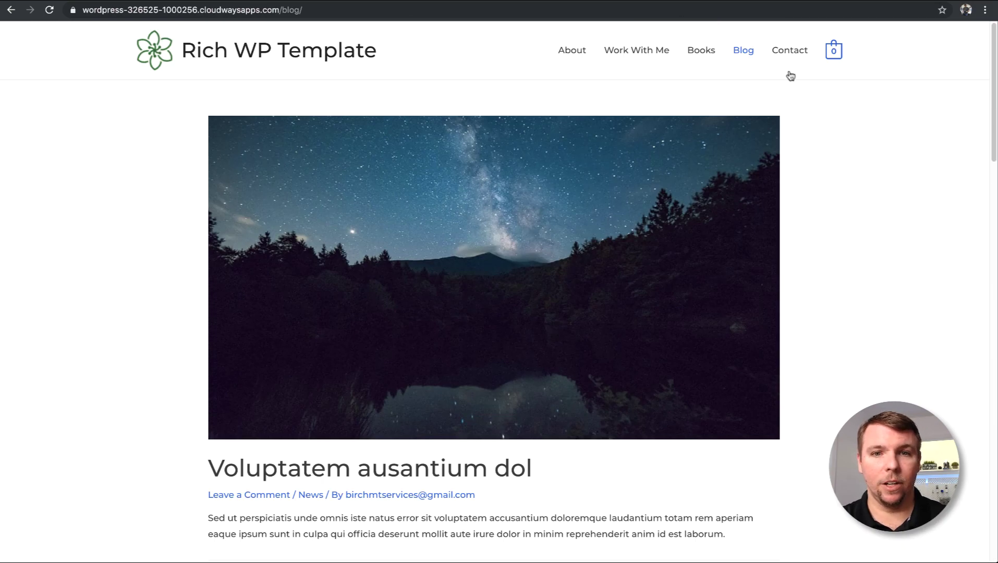
- Review the site's About page down to the My Goals section and return to the home page
{"action": "left_click", "coordinate": [574, 51]}
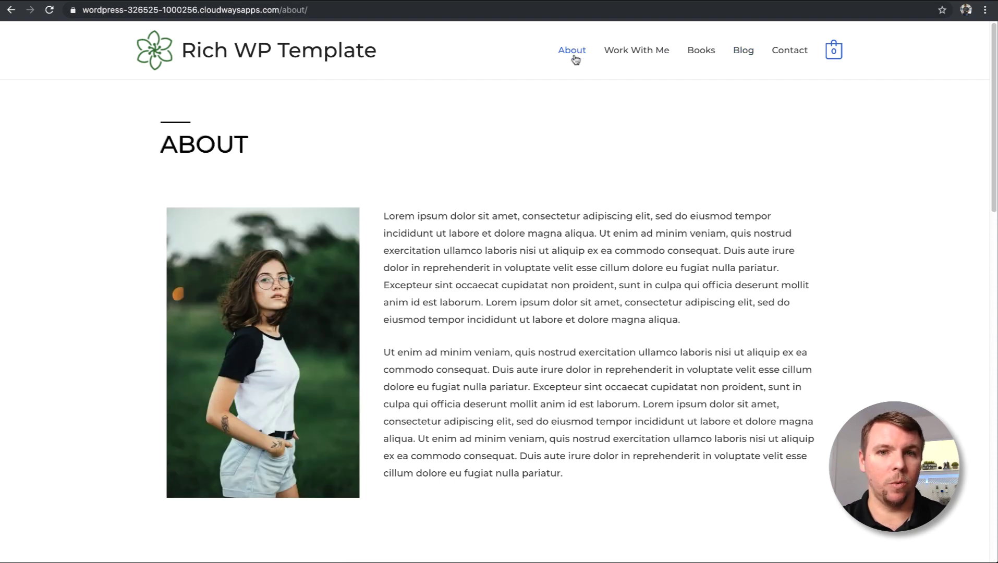
{"action": "scroll", "coordinate": [592, 302], "scroll_direction": "down", "scroll_amount": 3}
{"action": "scroll", "coordinate": [592, 302], "scroll_direction": "down", "scroll_amount": 10}
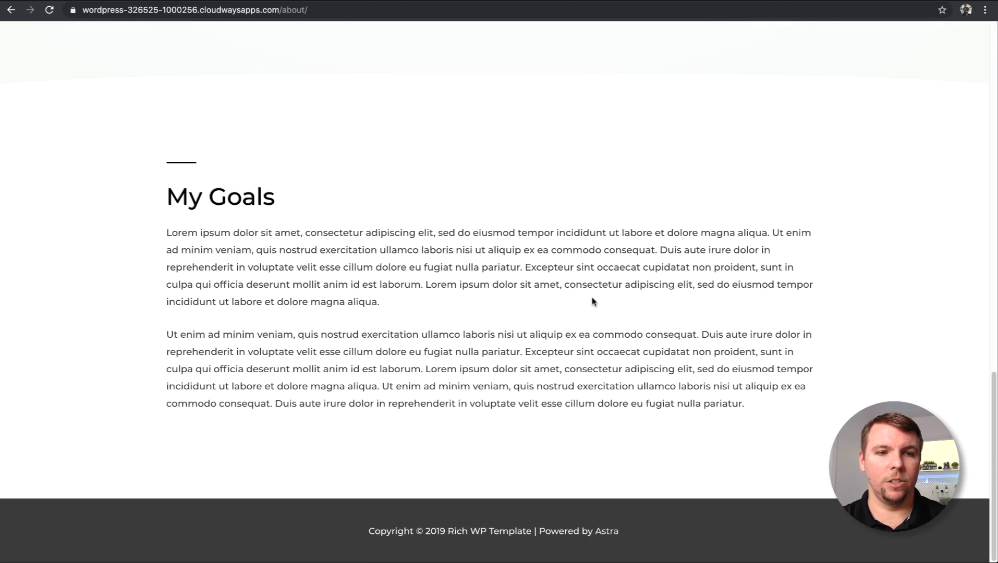
{"action": "scroll", "coordinate": [592, 302], "scroll_direction": "up", "scroll_amount": 15}
{"action": "left_click", "coordinate": [251, 52]}
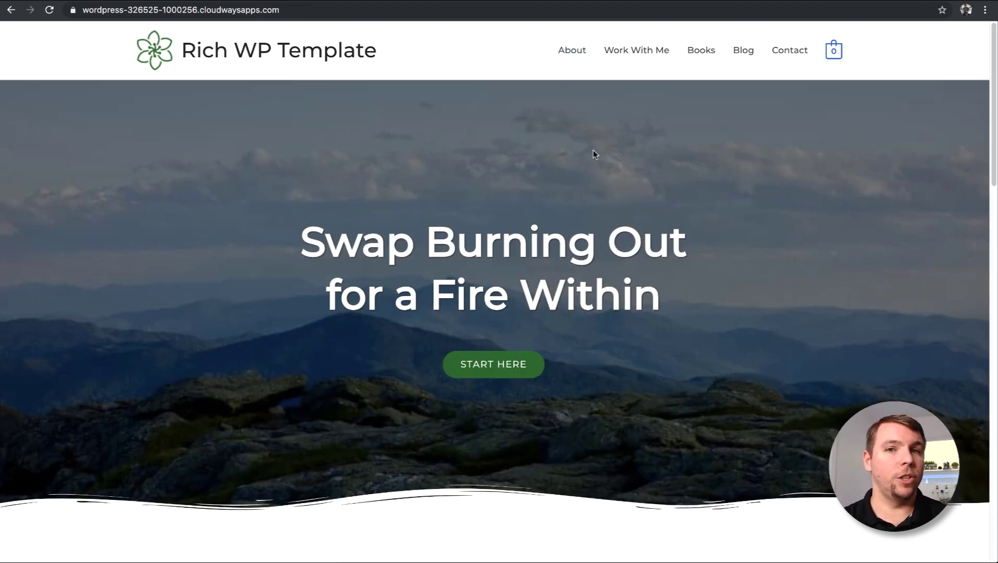
- Open the WordPress login page by adding /wp-admin to the site address, and highlight the domain in the resulting address
{"action": "left_click", "coordinate": [294, 6]}
{"action": "left_click", "coordinate": [294, 10]}
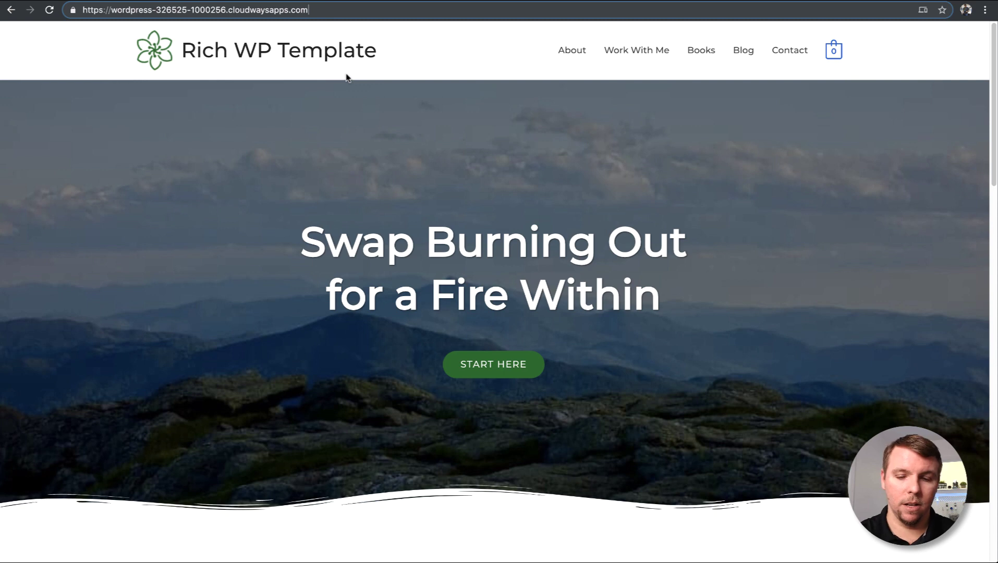
{"action": "type", "text": "/wp-a"}
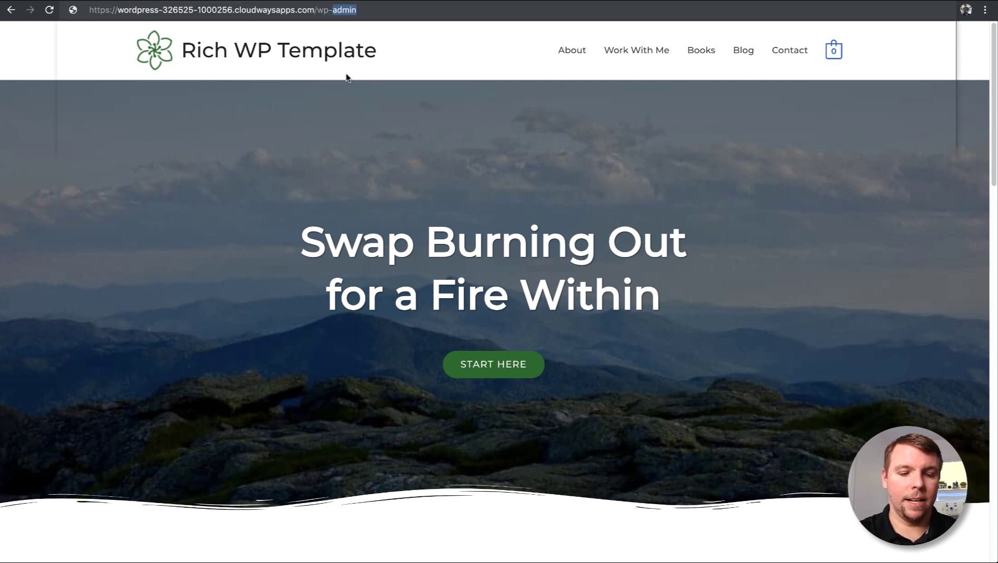
{"action": "type", "text": "dmin"}
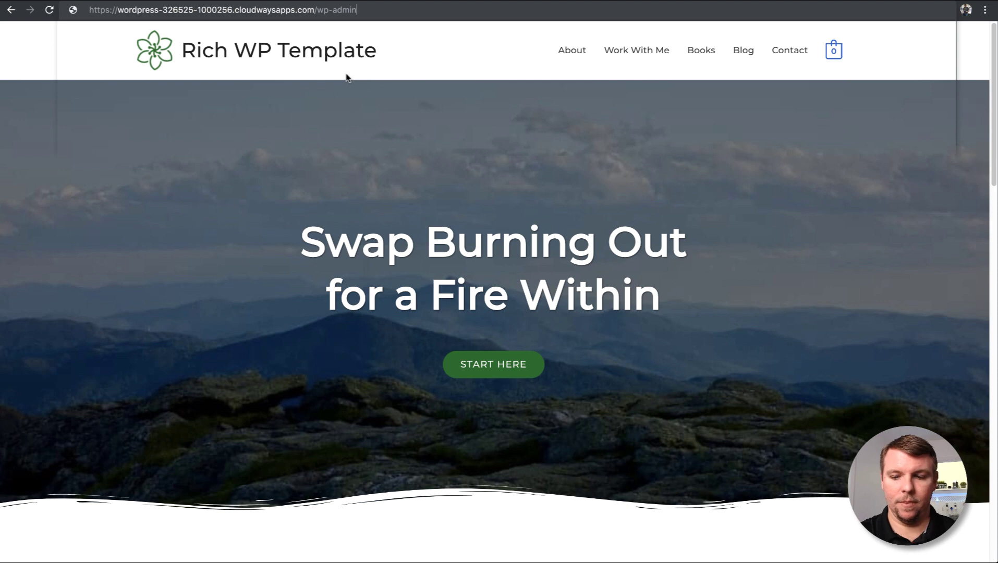
{"action": "key", "text": "Return"}
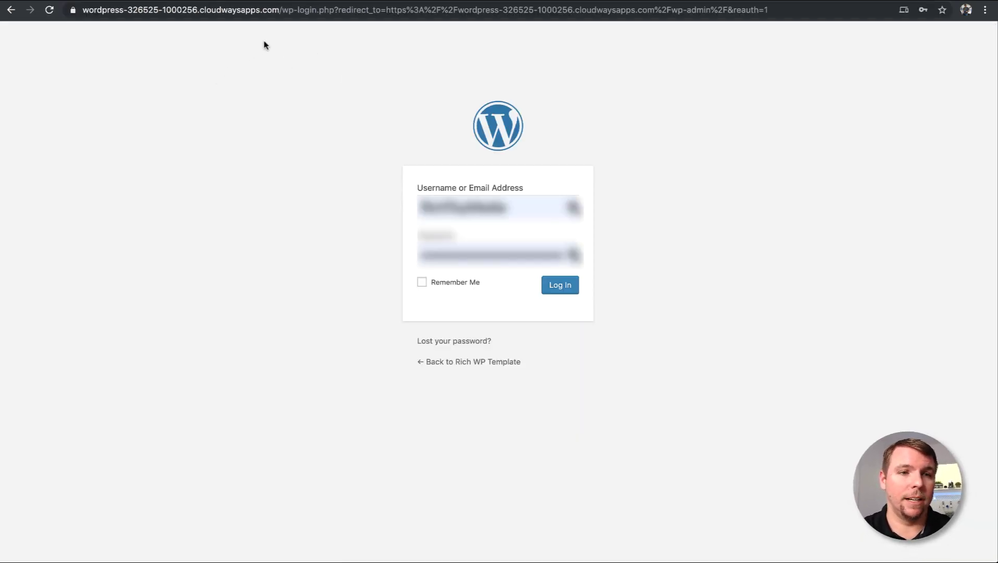
{"action": "left_click_drag", "start_coordinate": [280, 9], "coordinate": [200, 9]}
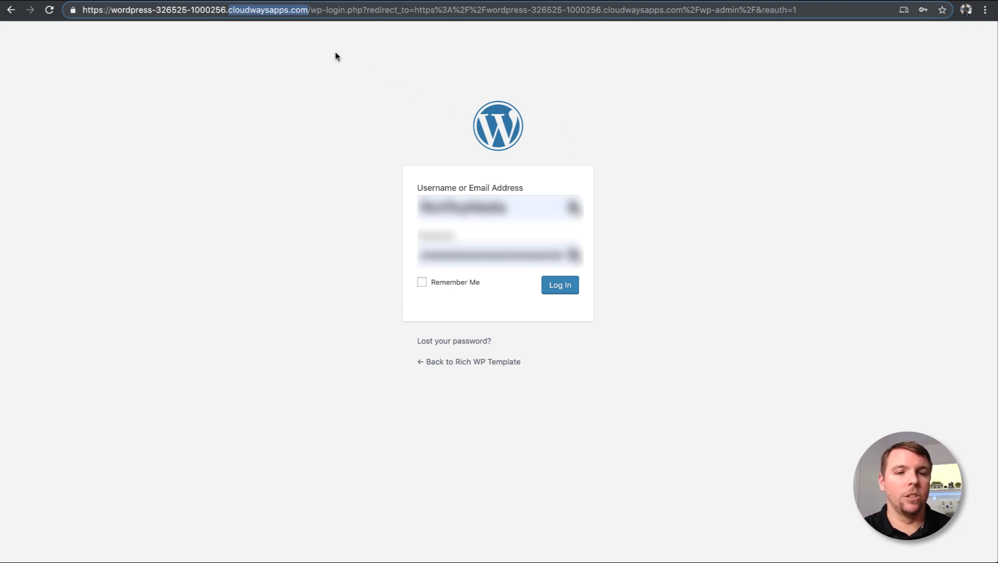
{"action": "left_click_drag", "start_coordinate": [308, 9], "coordinate": [113, 9]}
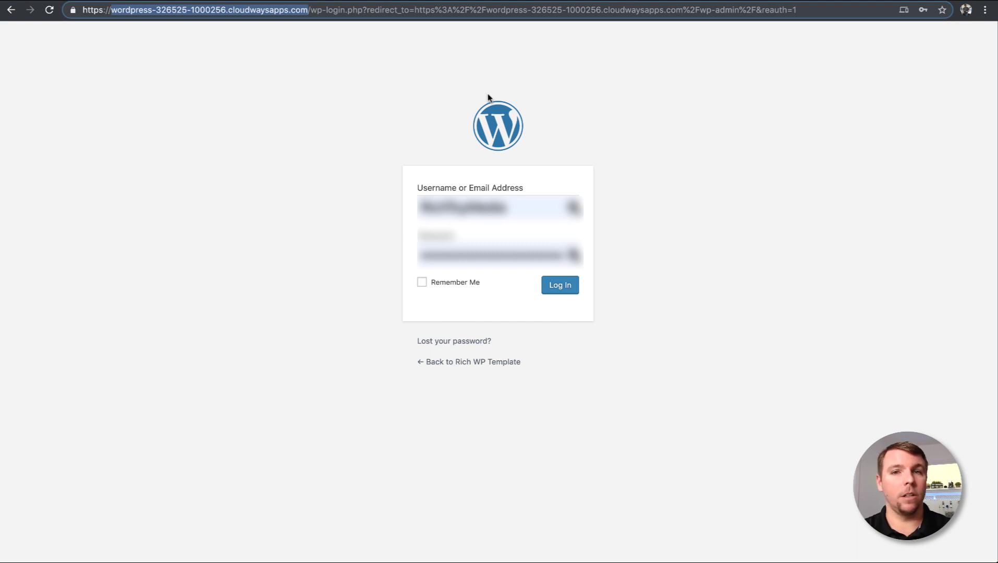
- Check the prefilled username and password fields and log in to WordPress with the saved credentials
{"action": "left_click", "coordinate": [471, 207]}
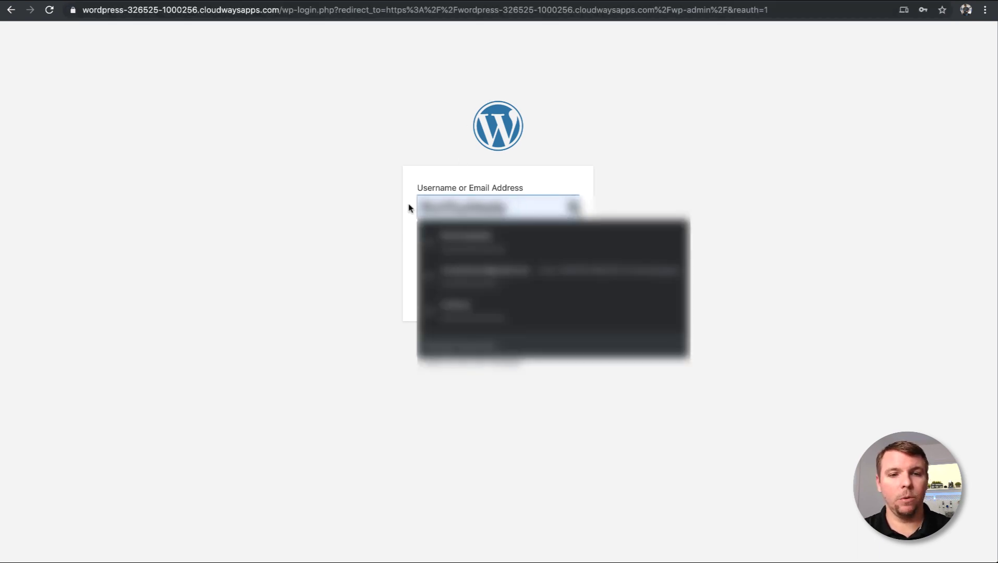
{"action": "left_click", "coordinate": [392, 194]}
{"action": "left_click", "coordinate": [525, 253]}
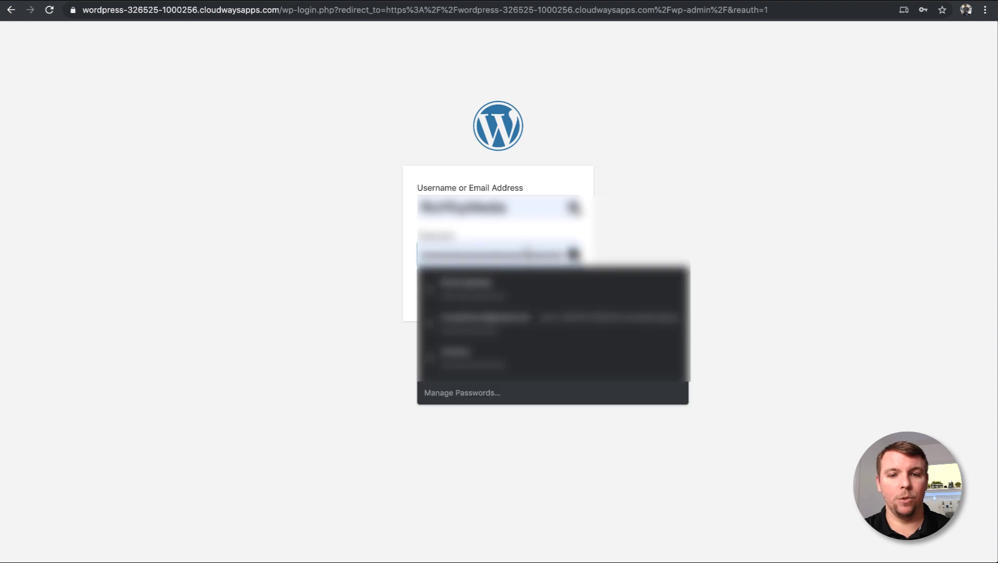
{"action": "left_click", "coordinate": [369, 247]}
{"action": "left_click", "coordinate": [573, 292]}
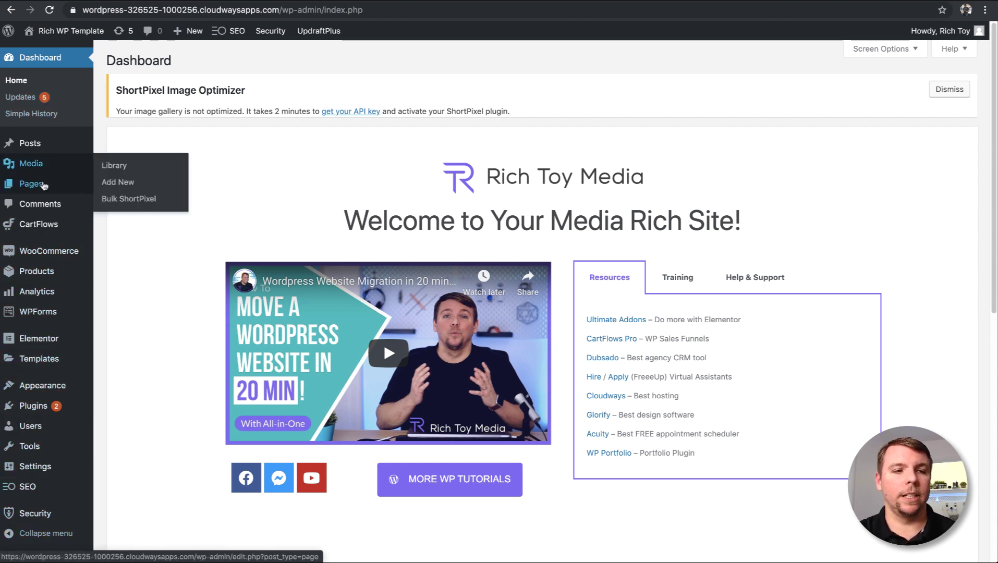
- Examine the dashboard's welcome area, including its Resources, Training, and Help & Support sections
{"action": "mouse_move", "coordinate": [65, 384]}
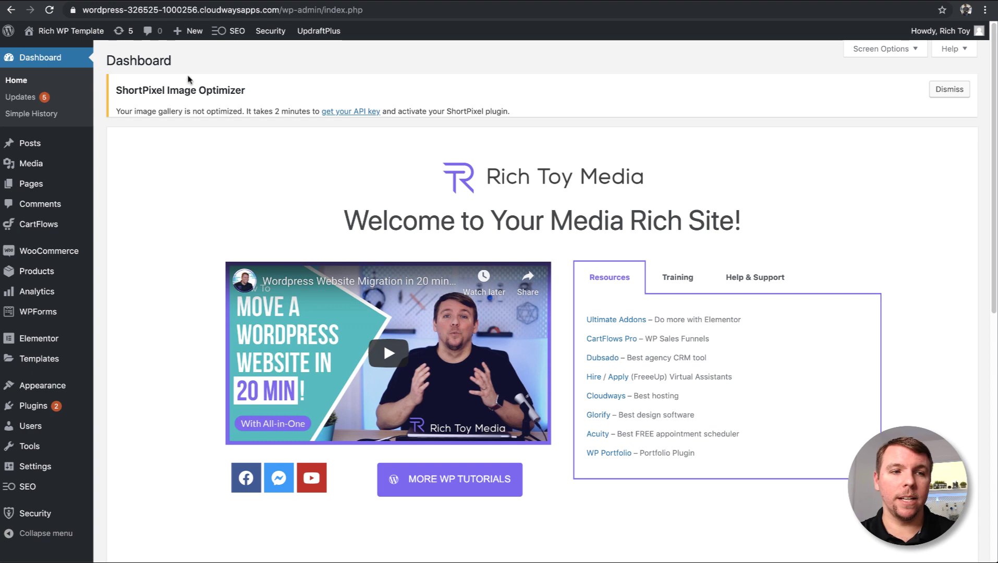
{"action": "scroll", "coordinate": [813, 229], "scroll_direction": "down", "scroll_amount": 5}
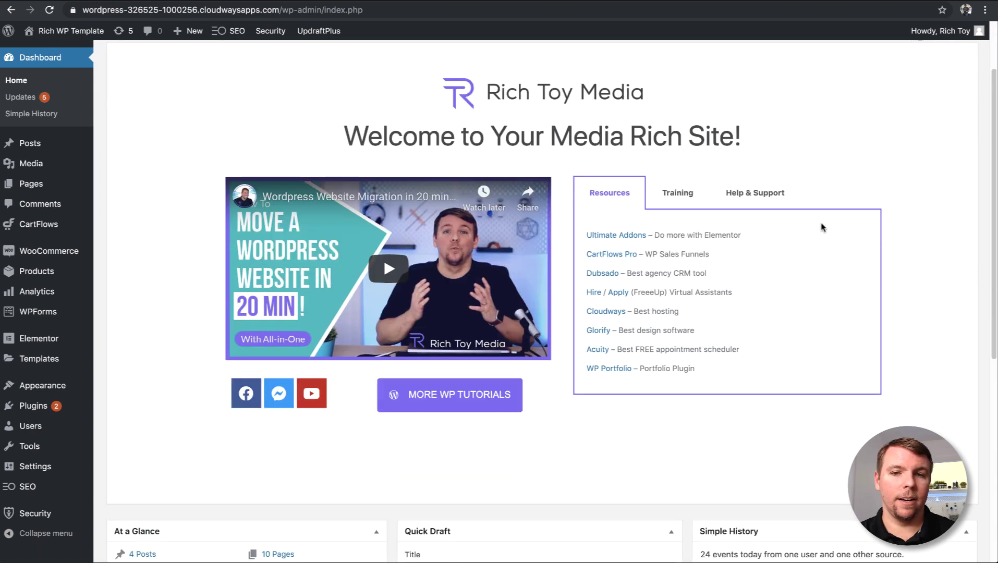
{"action": "scroll", "coordinate": [639, 284], "scroll_direction": "up", "scroll_amount": 5}
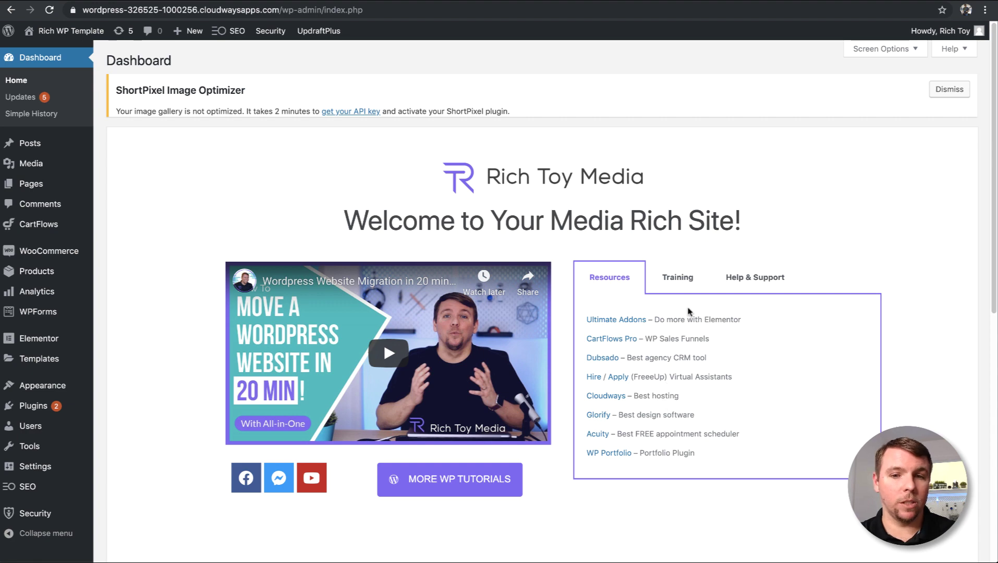
{"action": "left_click", "coordinate": [683, 284]}
{"action": "left_click", "coordinate": [766, 284]}
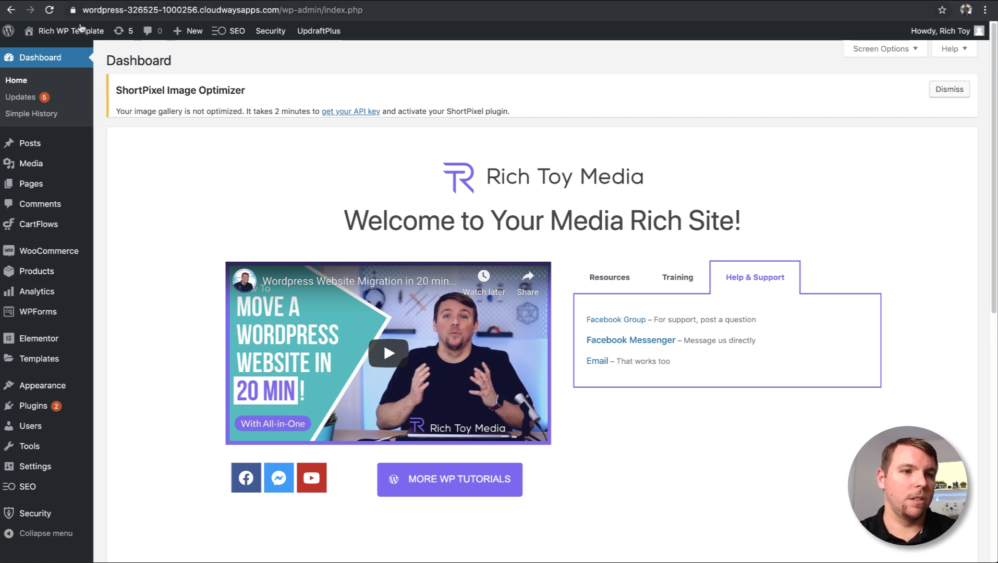
- Open the list of all site pages and open the Home page for editing with Elementor
{"action": "mouse_move", "coordinate": [80, 34]}
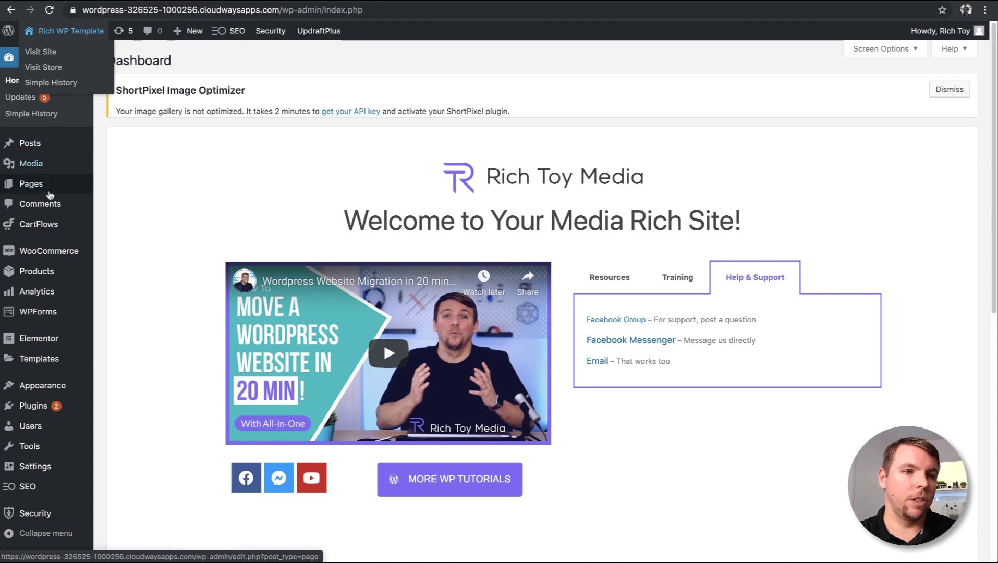
{"action": "mouse_move", "coordinate": [33, 187]}
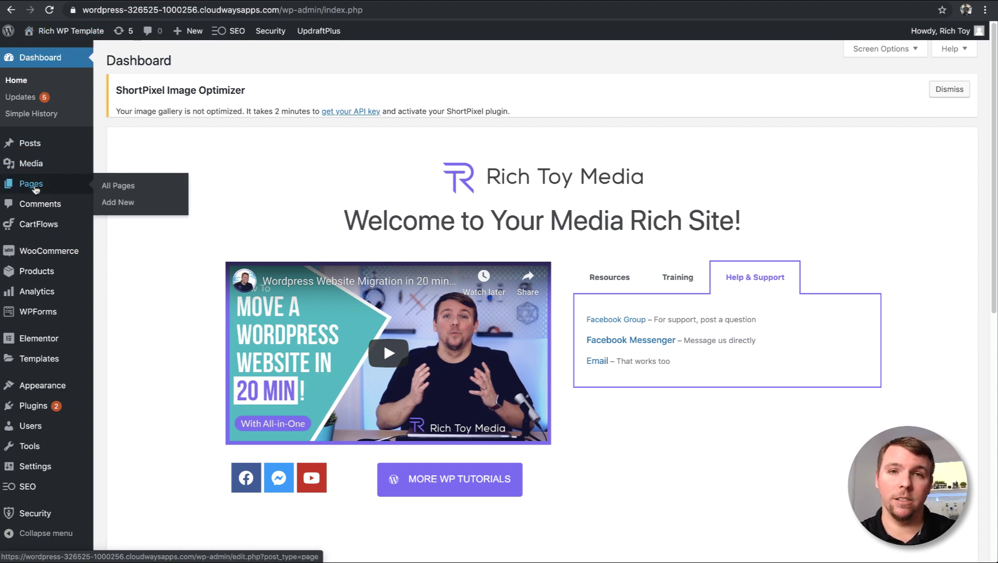
{"action": "left_click", "coordinate": [34, 189]}
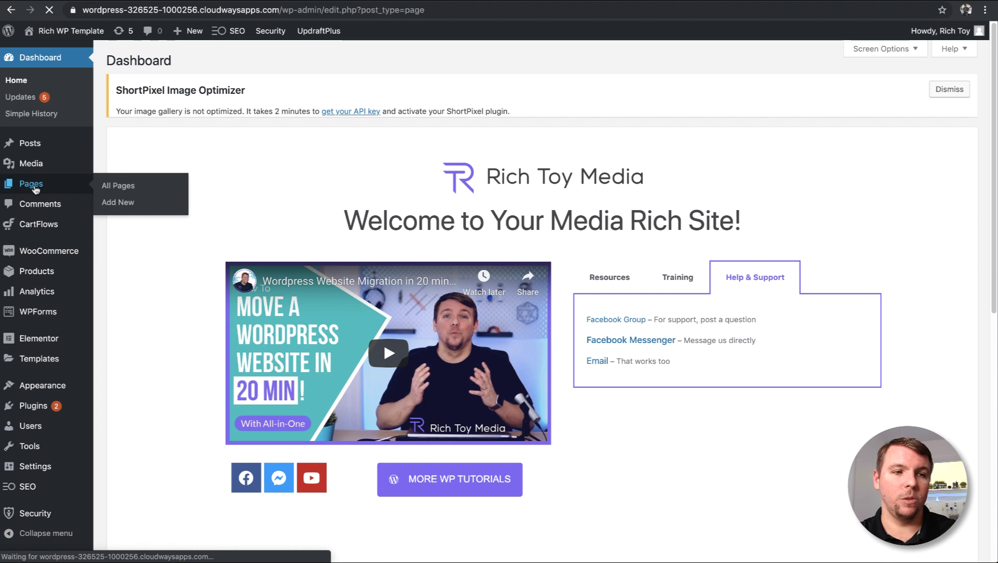
{"action": "scroll", "coordinate": [274, 363], "scroll_direction": "down", "scroll_amount": 3}
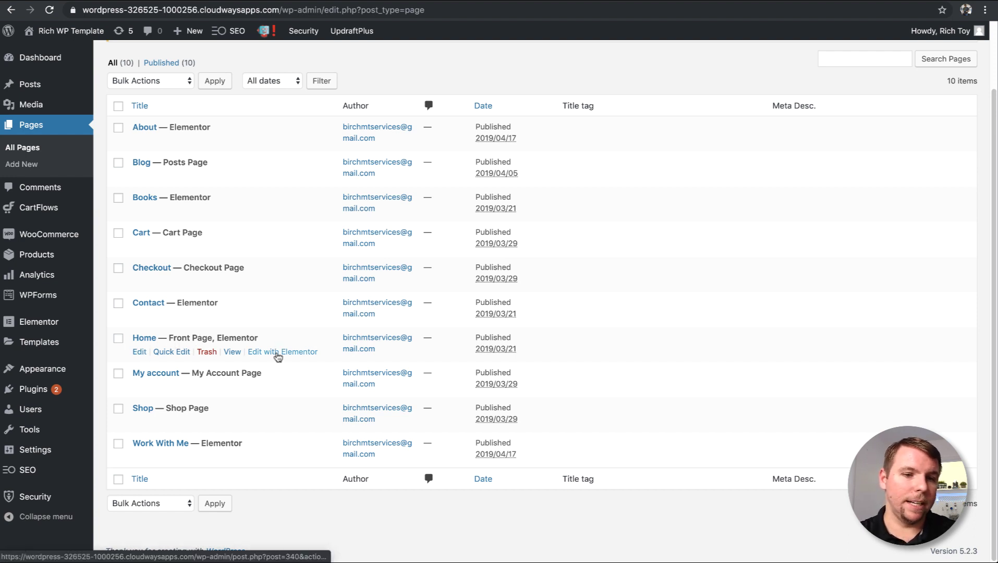
{"action": "left_click", "coordinate": [277, 356]}
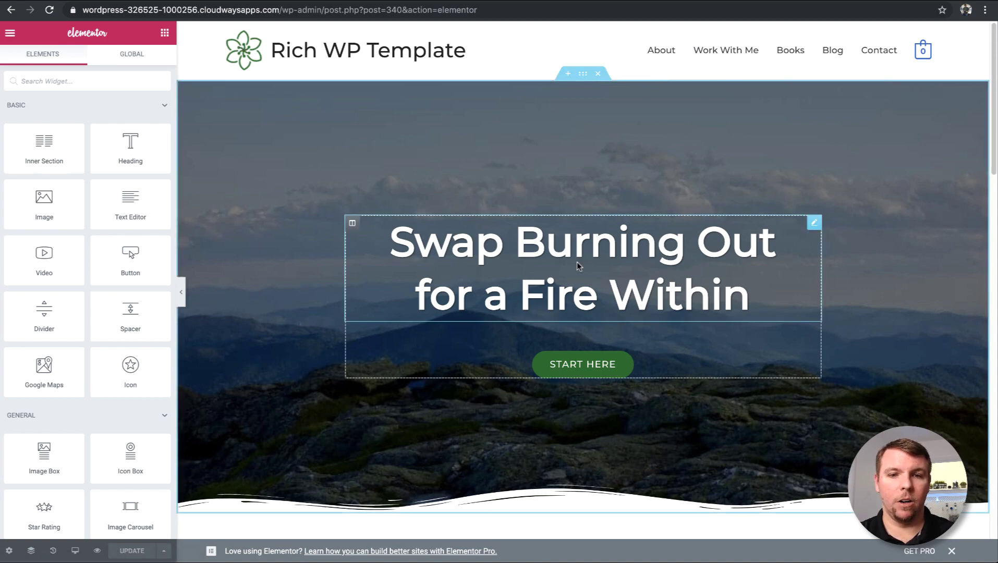
- Look over the Home page in the Elementor editor, exit to its live view and review it there
{"action": "scroll", "coordinate": [673, 316], "scroll_direction": "down", "scroll_amount": 4}
{"action": "scroll", "coordinate": [672, 316], "scroll_direction": "up", "scroll_amount": 4}
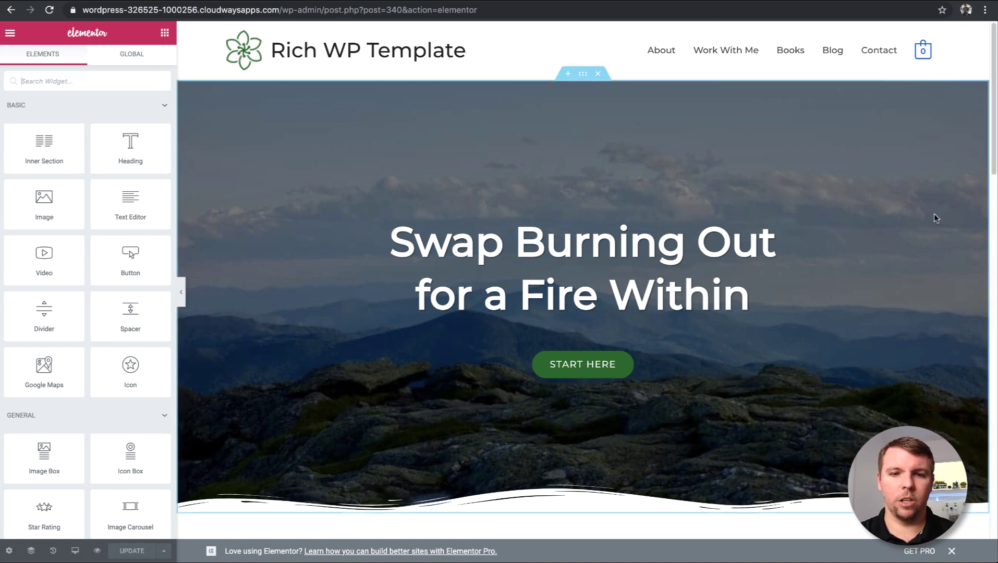
{"action": "scroll", "coordinate": [936, 218], "scroll_direction": "down", "scroll_amount": 2}
{"action": "scroll", "coordinate": [936, 217], "scroll_direction": "down", "scroll_amount": 2}
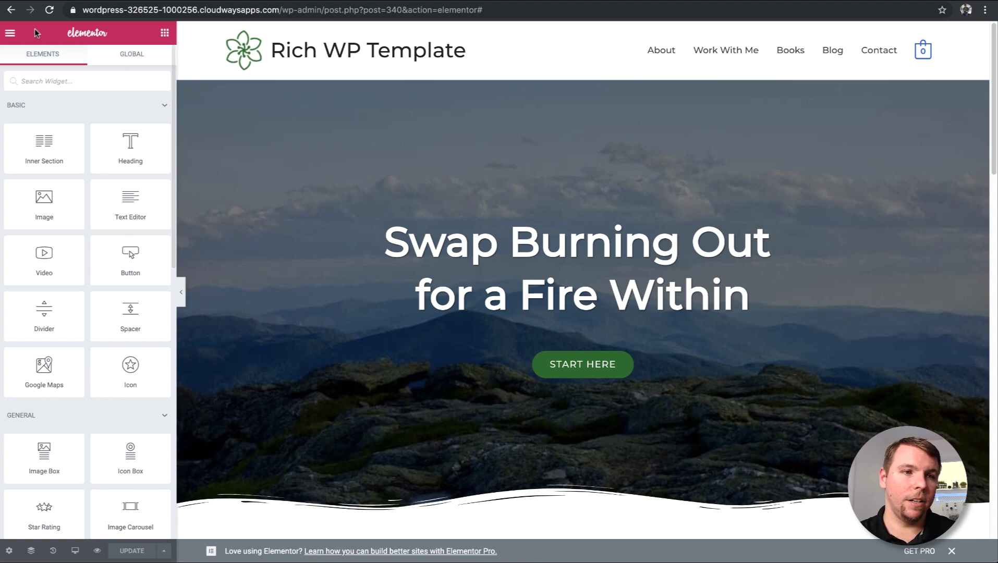
{"action": "left_click", "coordinate": [10, 34]}
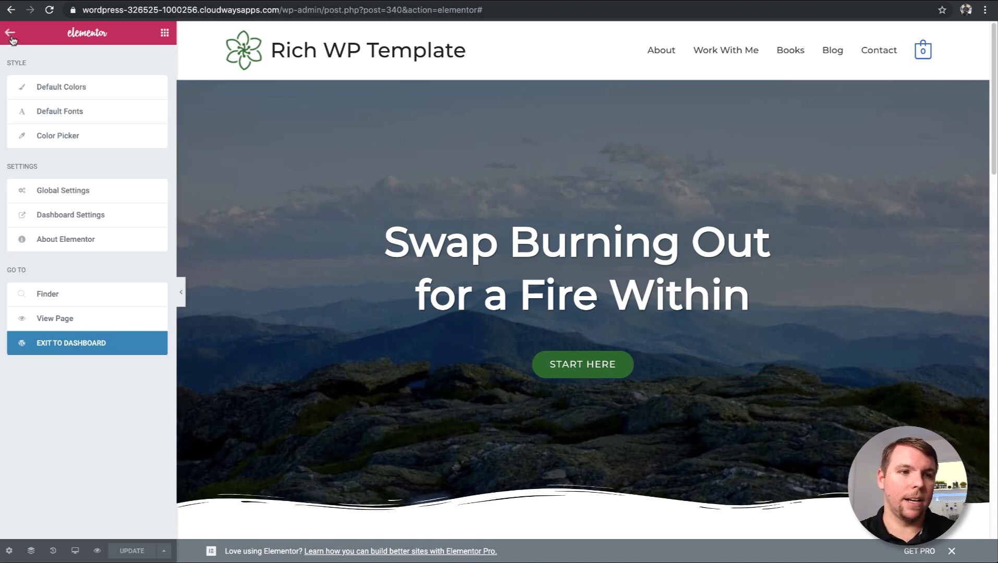
{"action": "left_click", "coordinate": [44, 320]}
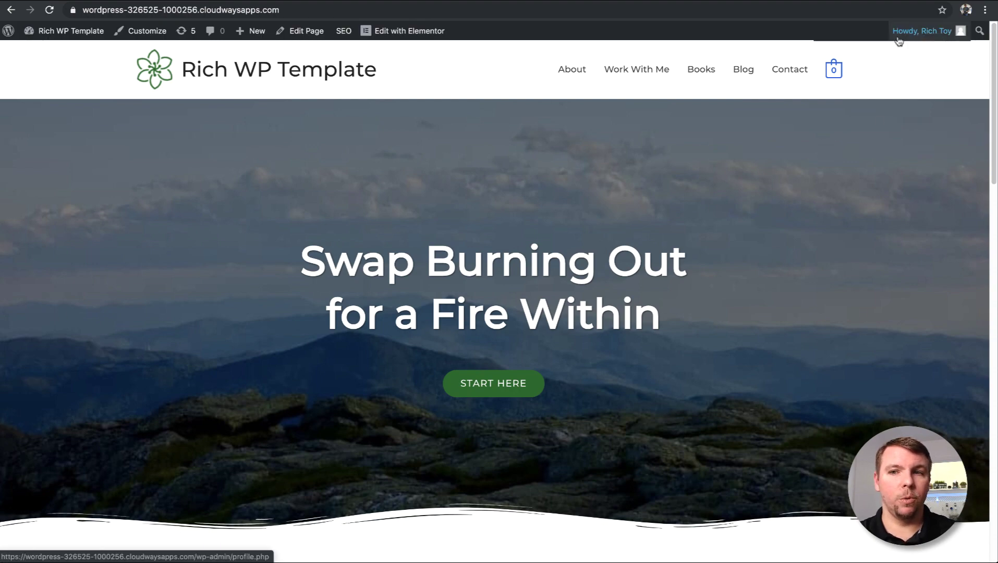
{"action": "scroll", "coordinate": [529, 333], "scroll_direction": "down", "scroll_amount": 10}
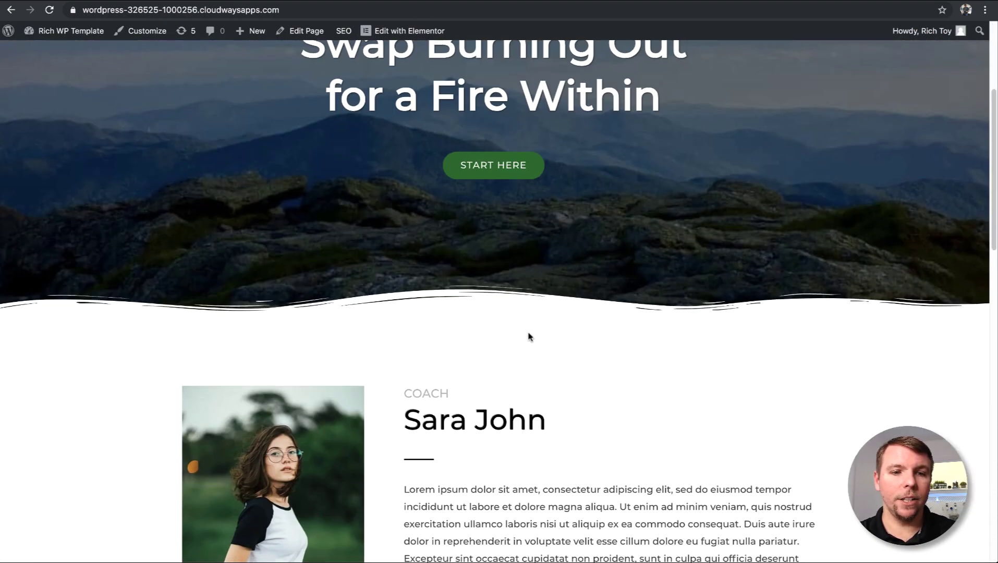
{"action": "scroll", "coordinate": [578, 342], "scroll_direction": "up", "scroll_amount": 10}
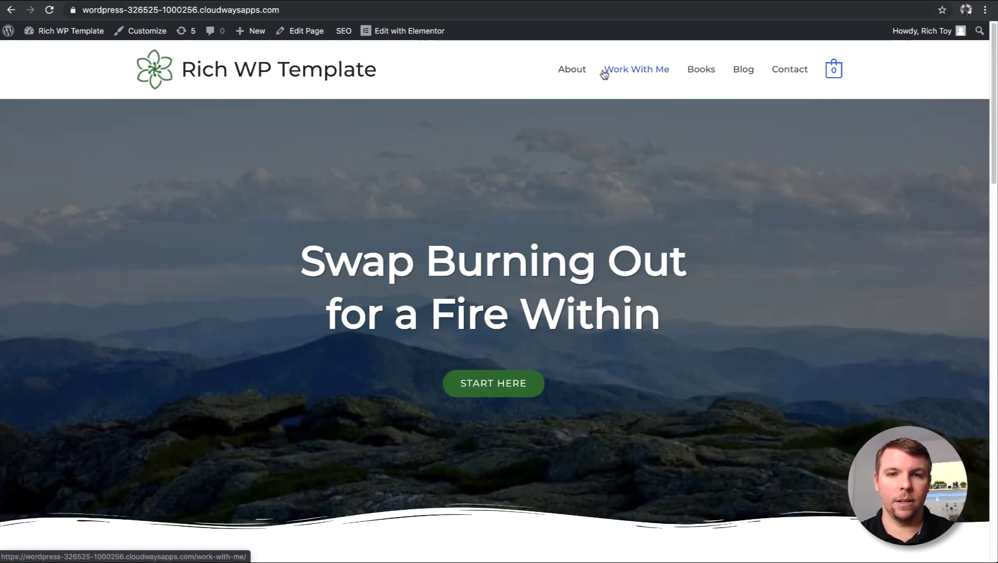
- Visit the site's Work With Me page and open it for editing with Elementor
{"action": "left_click", "coordinate": [632, 72]}
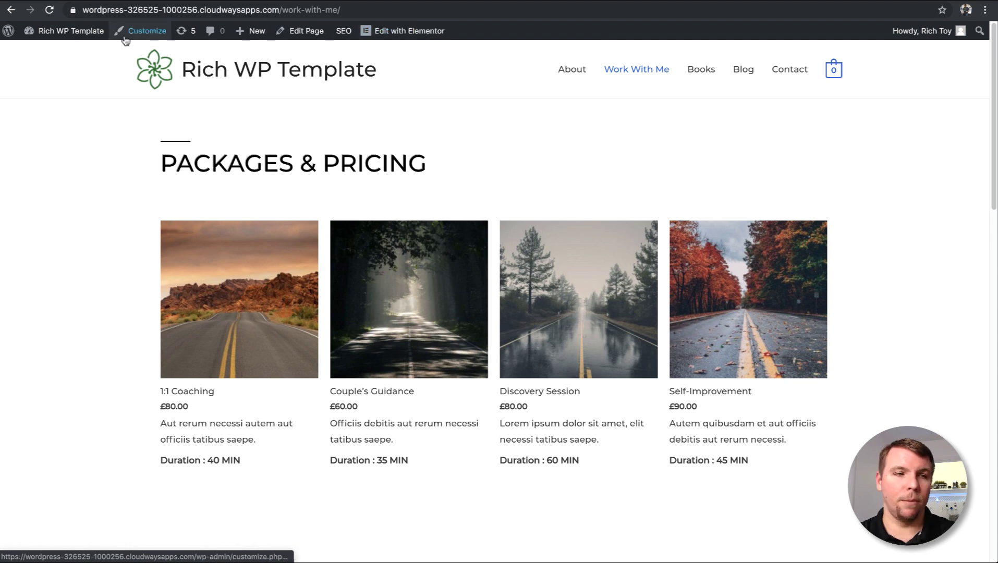
{"action": "mouse_move", "coordinate": [45, 41]}
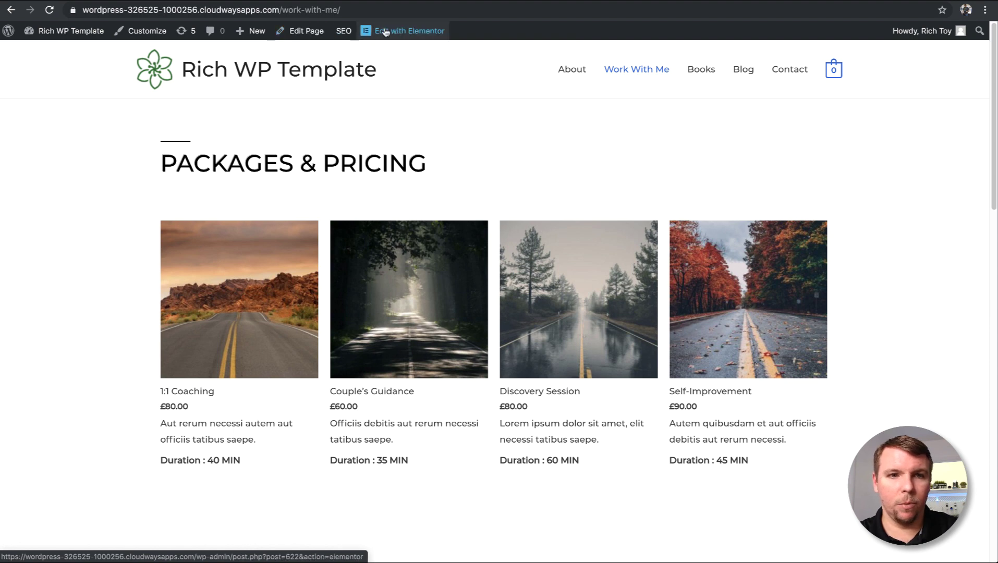
{"action": "left_click", "coordinate": [413, 32]}
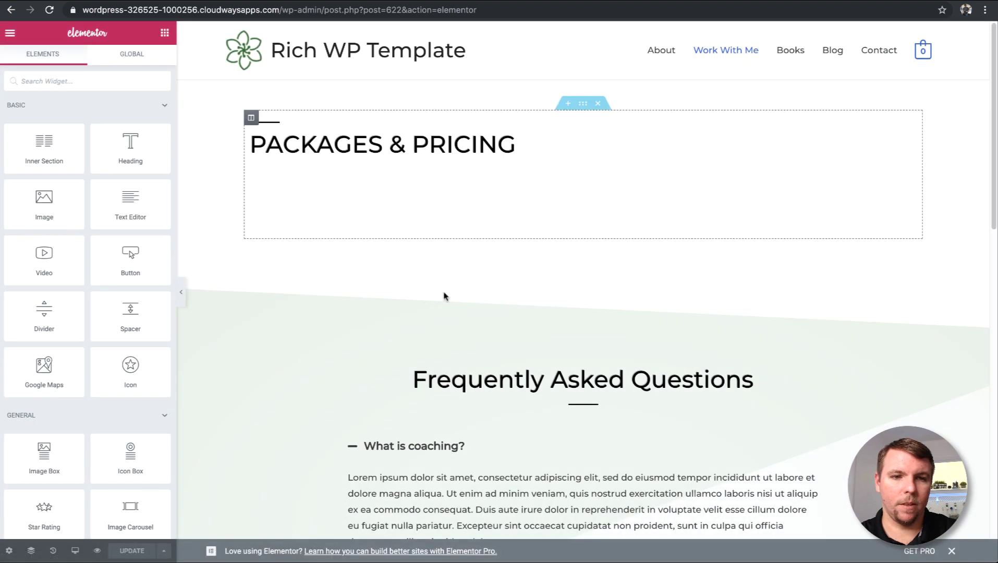
- Examine the Work With Me page and the available widgets in the editor, and compare with the live page
{"action": "scroll", "coordinate": [98, 335], "scroll_direction": "down", "scroll_amount": 3}
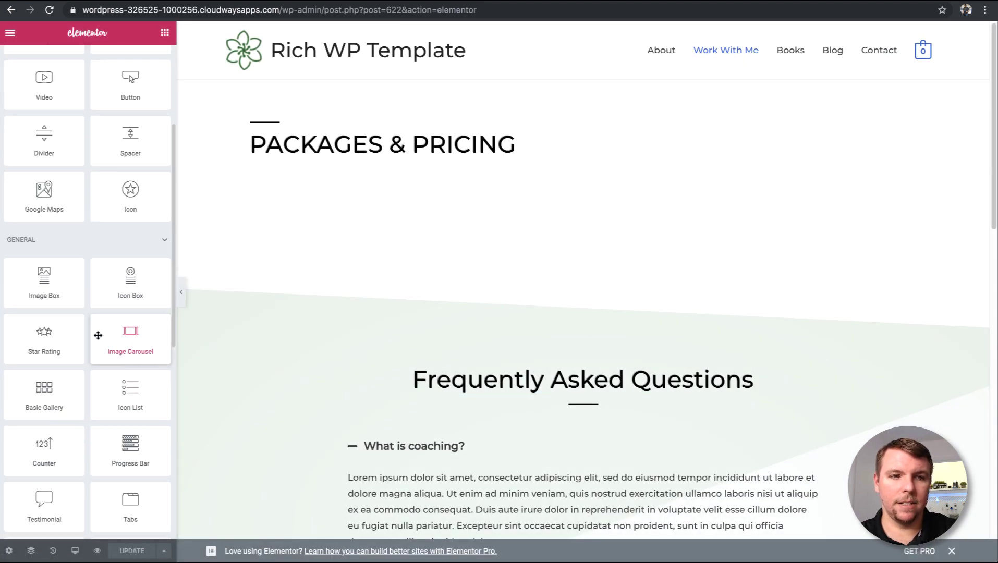
{"action": "scroll", "coordinate": [96, 297], "scroll_direction": "up", "scroll_amount": 3}
{"action": "scroll", "coordinate": [498, 295], "scroll_direction": "down", "scroll_amount": 10}
{"action": "scroll", "coordinate": [498, 295], "scroll_direction": "up", "scroll_amount": 10}
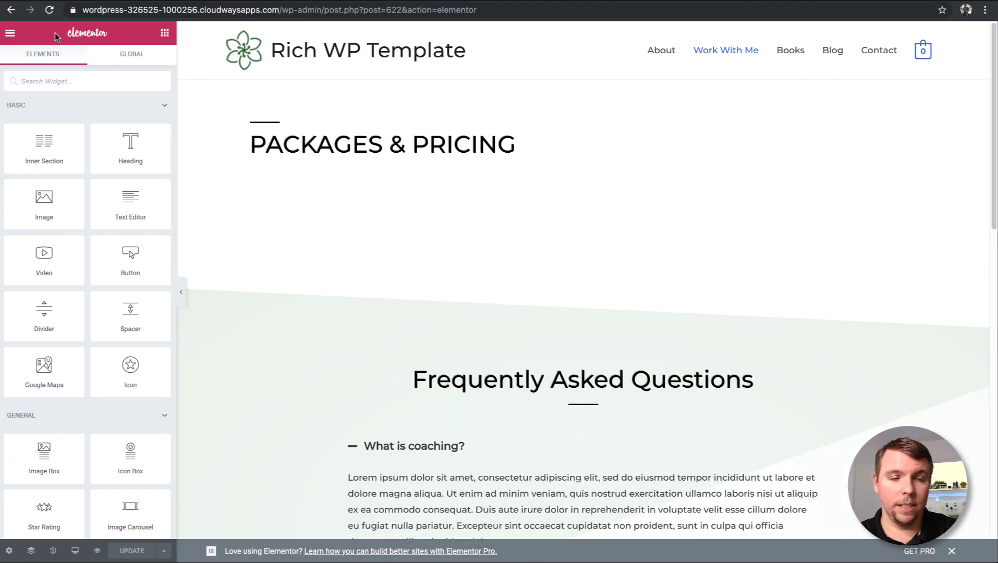
{"action": "left_click", "coordinate": [12, 34]}
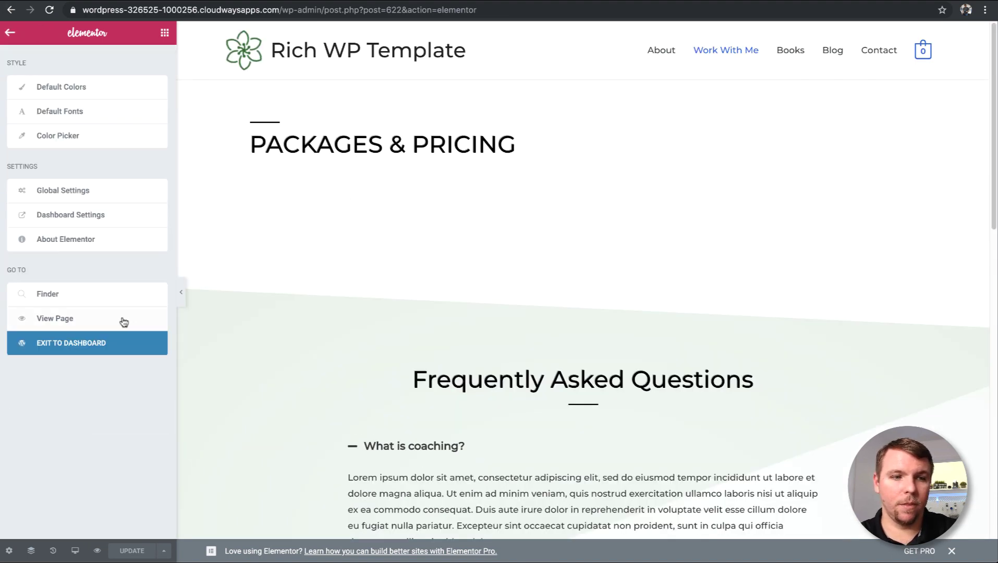
{"action": "left_click", "coordinate": [75, 319]}
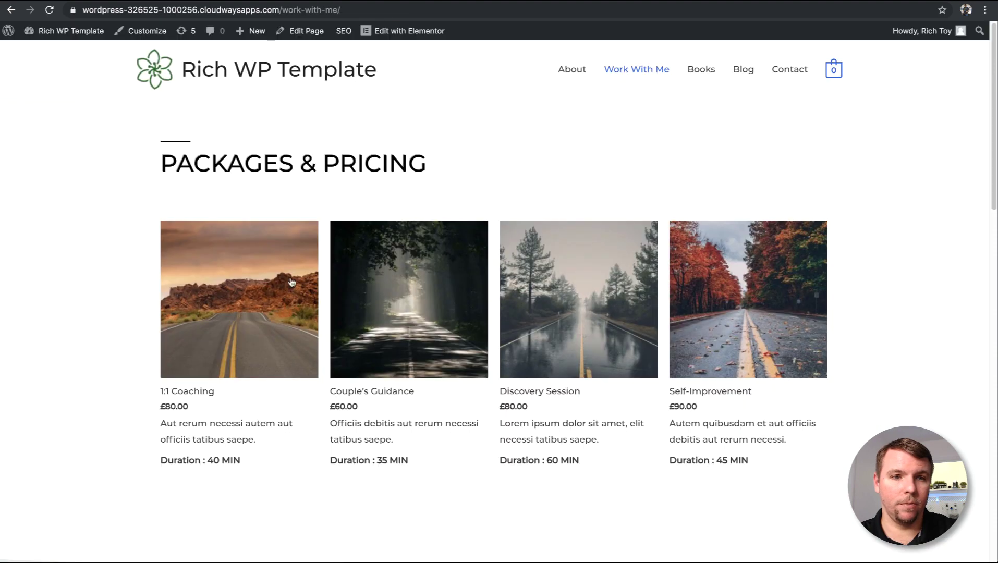
{"action": "scroll", "coordinate": [583, 272], "scroll_direction": "down", "scroll_amount": 2}
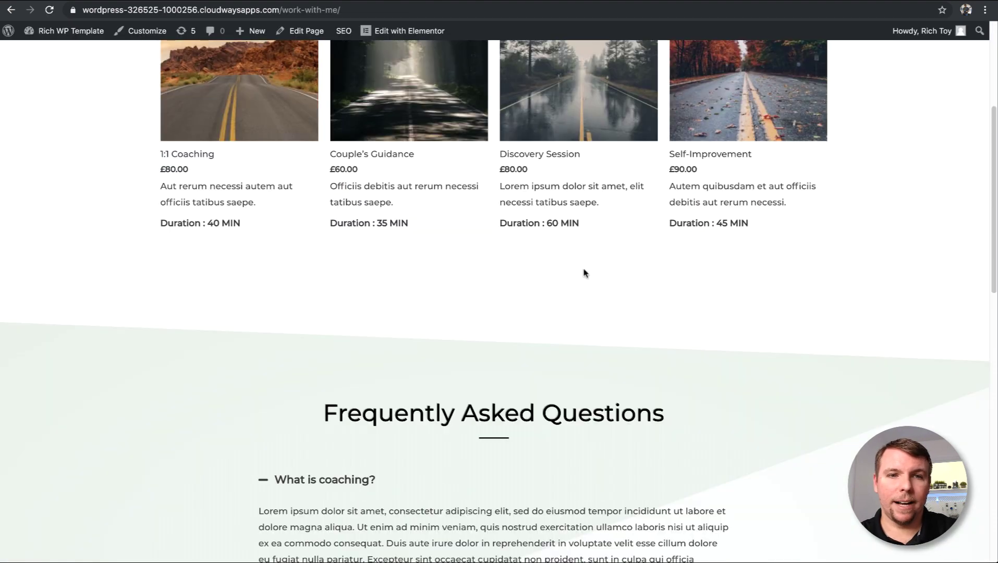
{"action": "scroll", "coordinate": [576, 276], "scroll_direction": "up", "scroll_amount": 2}
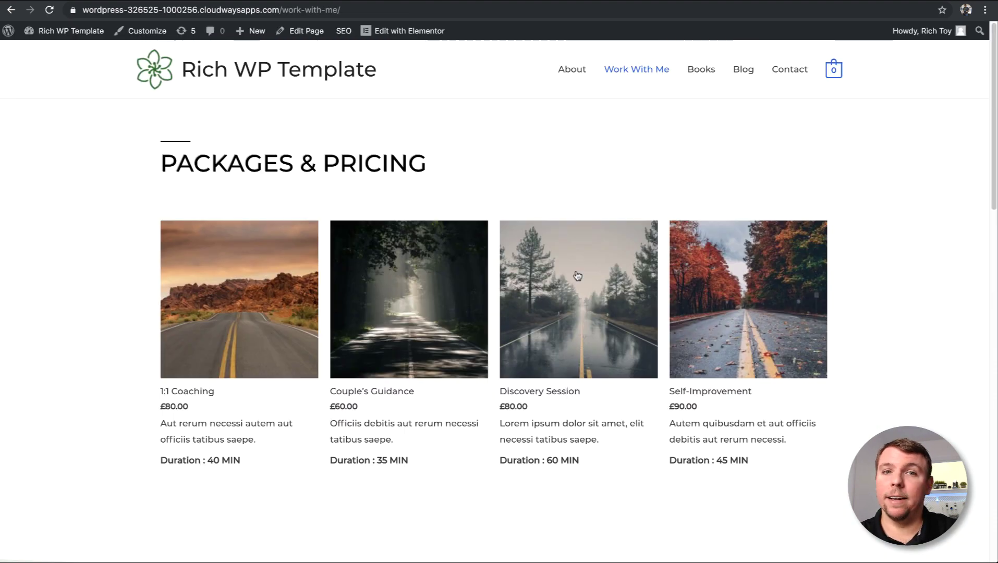
- Return to the site's home page, look it over and reopen it for editing with Elementor
{"action": "left_click", "coordinate": [163, 74]}
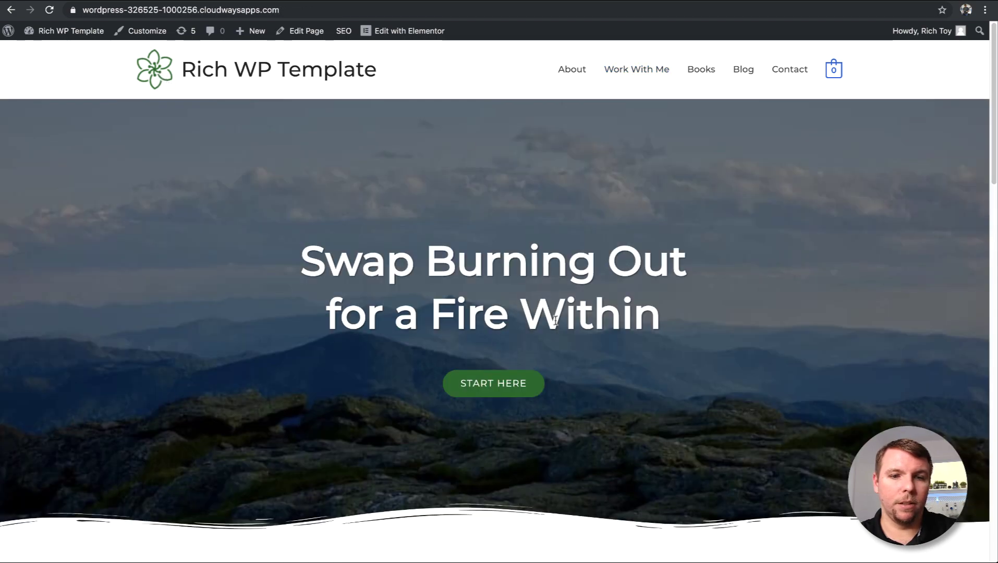
{"action": "scroll", "coordinate": [594, 299], "scroll_direction": "down", "scroll_amount": 7}
{"action": "scroll", "coordinate": [594, 298], "scroll_direction": "up", "scroll_amount": 7}
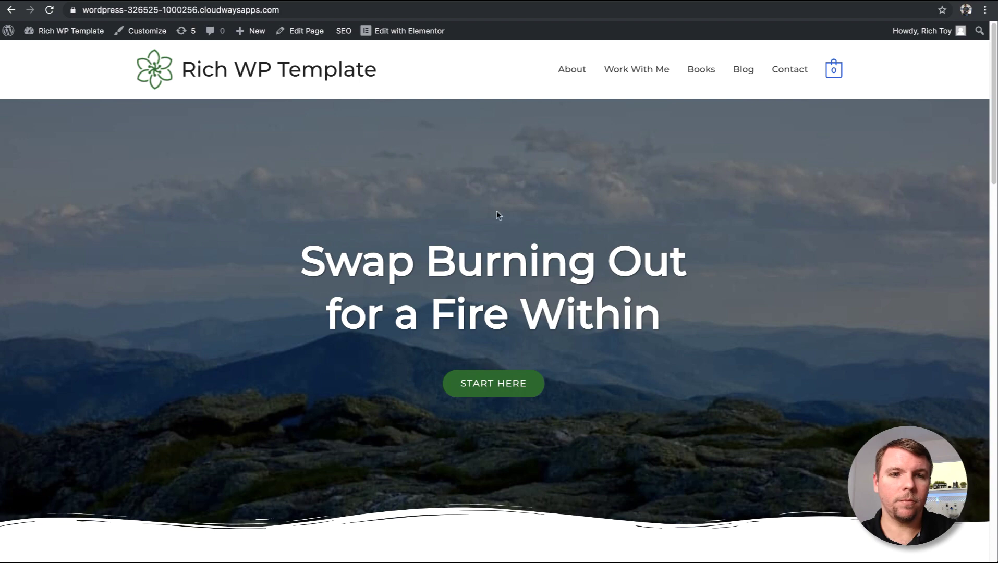
{"action": "left_click", "coordinate": [399, 32]}
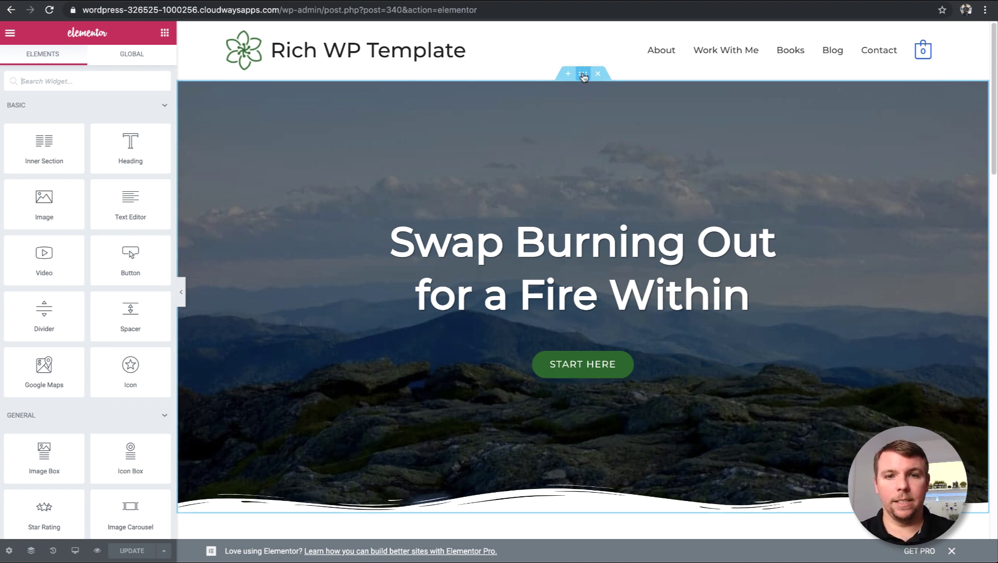
- Examine the editing options available for the hero section, its column and its heading, changing nothing
{"action": "right_click", "coordinate": [582, 74]}
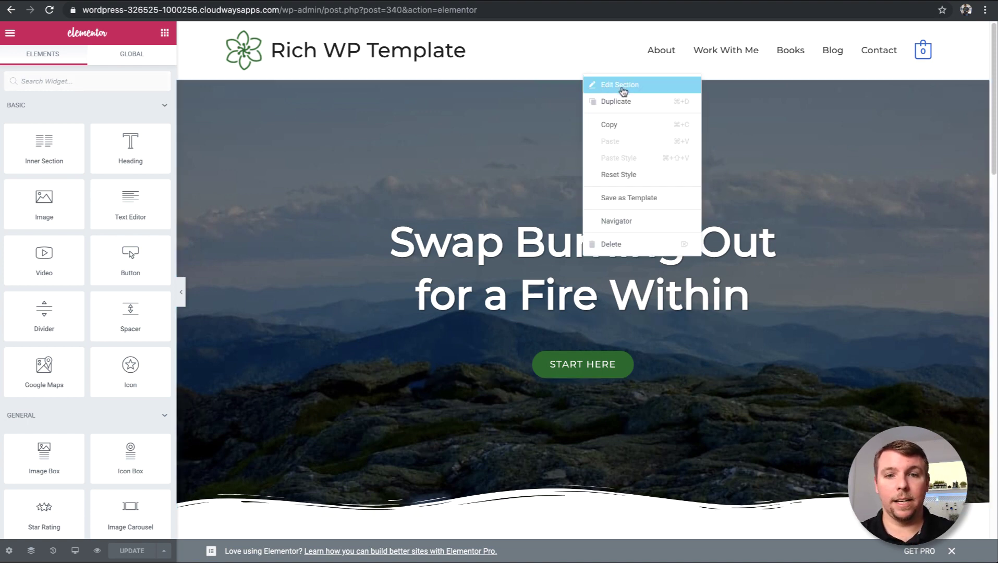
{"action": "right_click", "coordinate": [352, 223]}
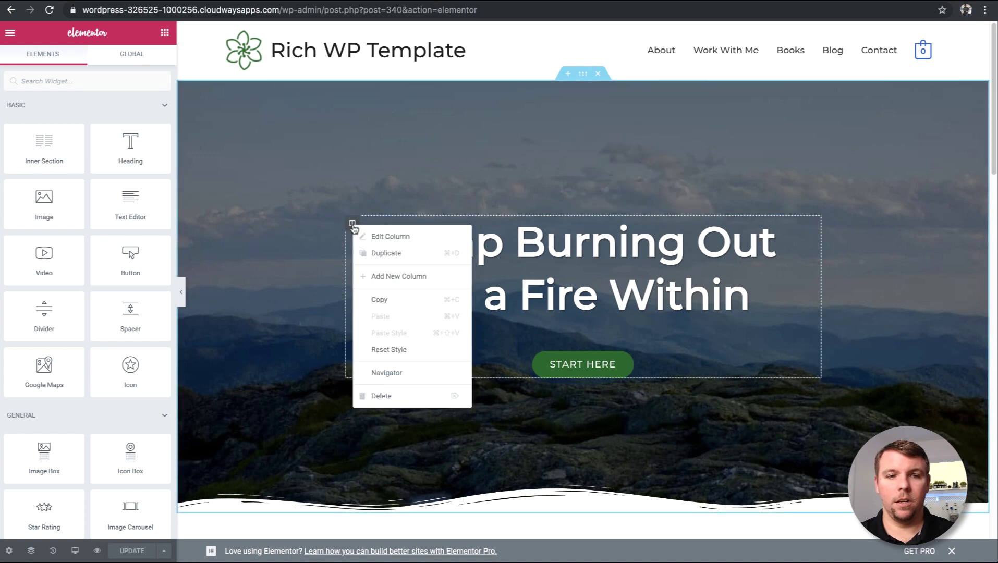
{"action": "left_click", "coordinate": [595, 160]}
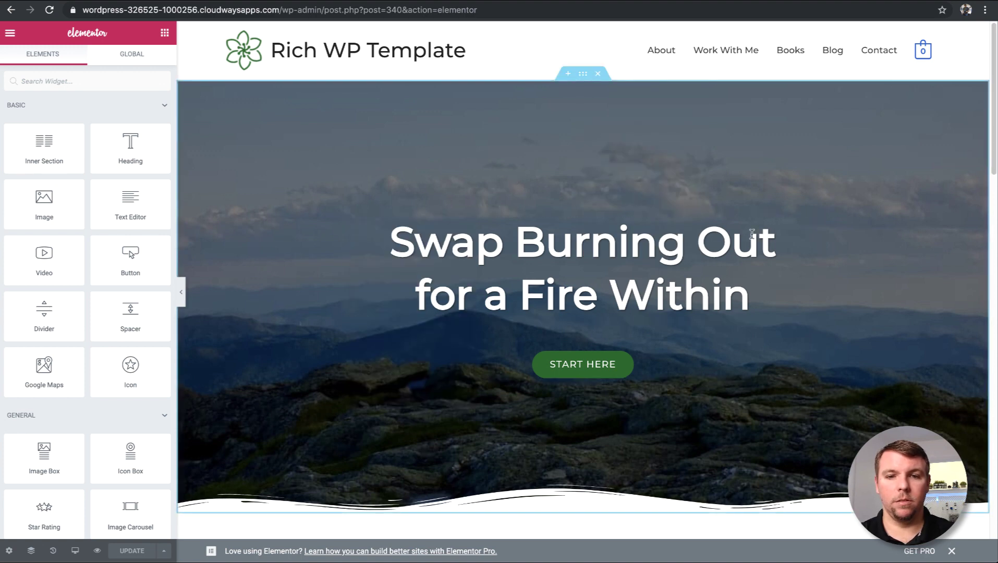
{"action": "right_click", "coordinate": [815, 224]}
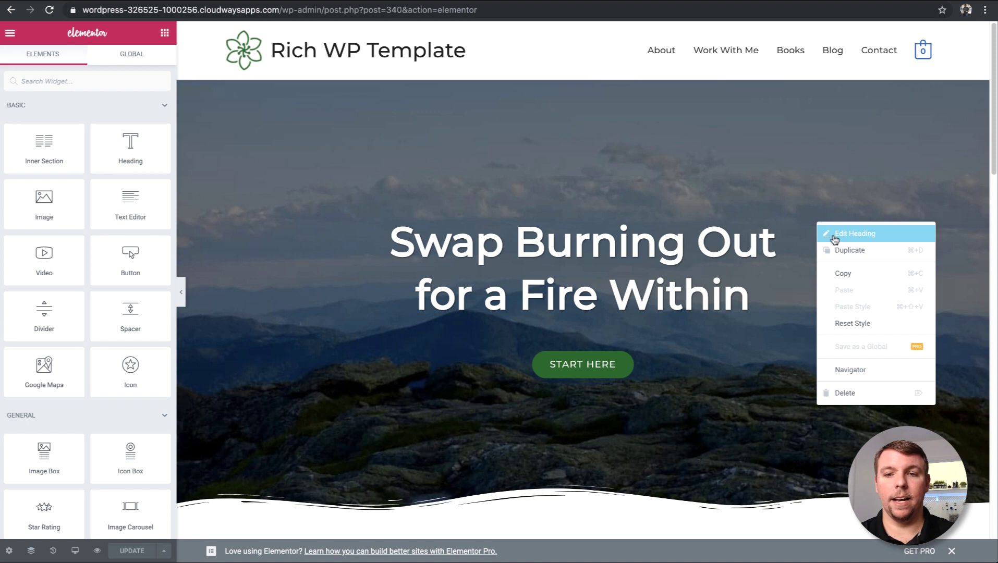
{"action": "left_click", "coordinate": [584, 91]}
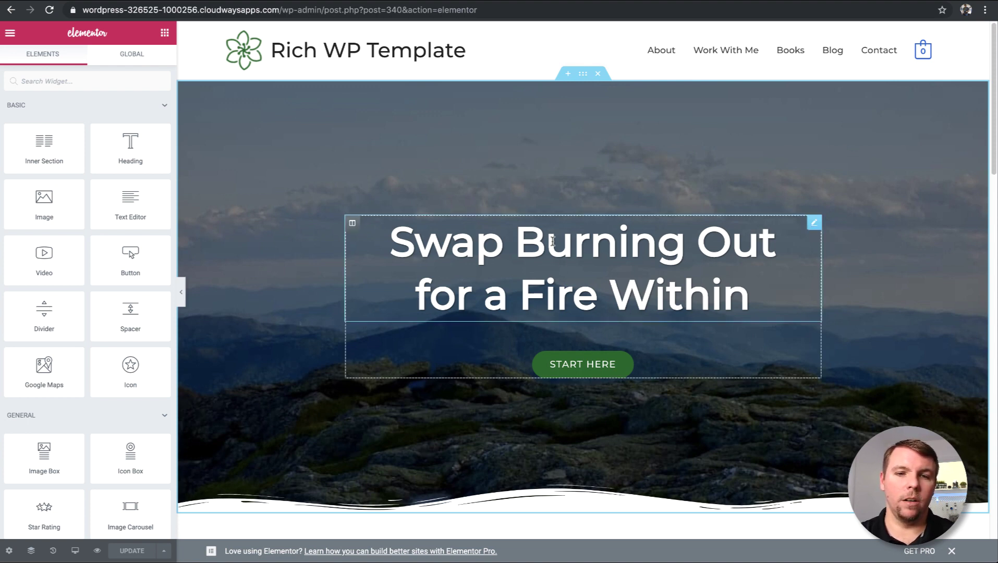
- Try the Start Here button above the hero heading and restore the original order
{"action": "left_click", "coordinate": [553, 241]}
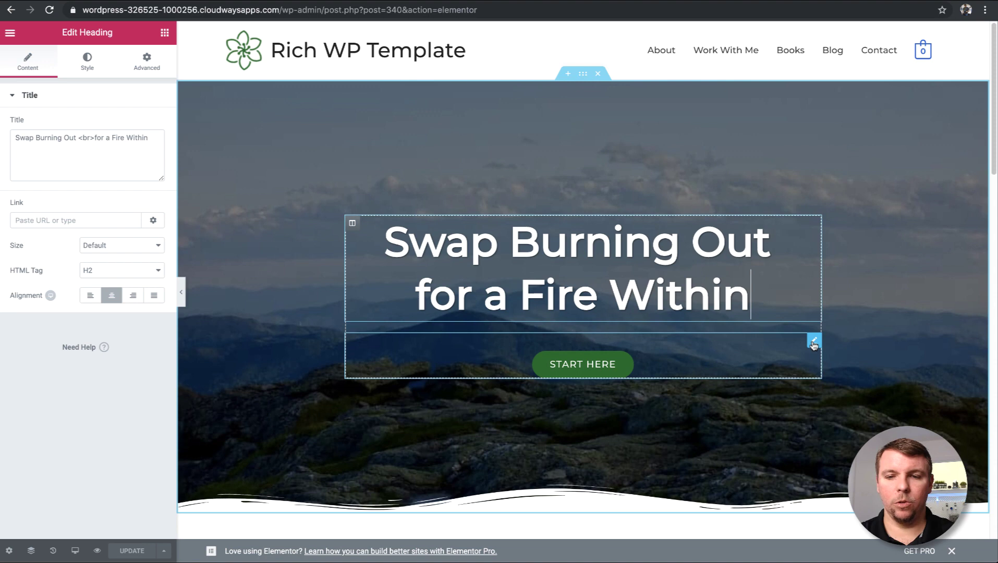
{"action": "left_click_drag", "start_coordinate": [813, 344], "coordinate": [643, 218]}
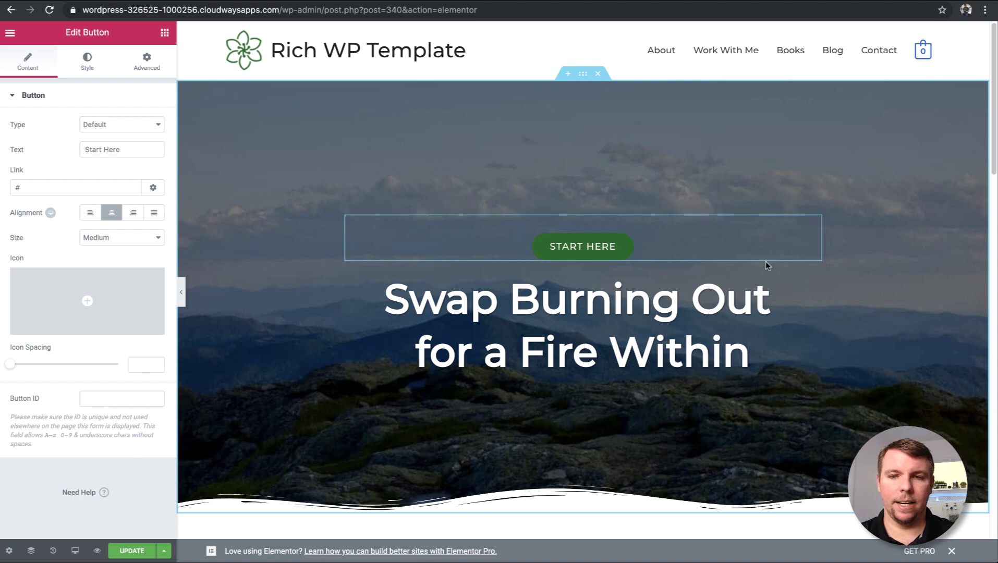
{"action": "mouse_move", "coordinate": [804, 280]}
{"action": "left_mouse_down"}
{"action": "mouse_move", "coordinate": [705, 264]}
{"action": "mouse_move", "coordinate": [577, 273]}
{"action": "mouse_move", "coordinate": [651, 210]}
{"action": "left_mouse_up"}
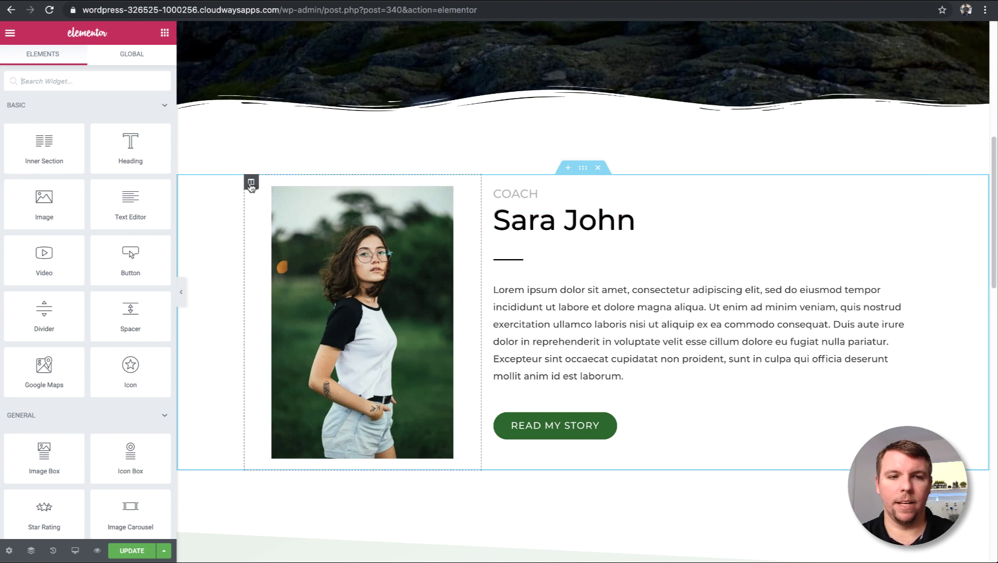
- Try the coach's portrait image in the text column of the coach section and return it to its own column
{"action": "left_click_drag", "start_coordinate": [462, 196], "coordinate": [864, 430]}
{"action": "left_click_drag", "start_coordinate": [868, 282], "coordinate": [844, 189]}
{"action": "scroll", "coordinate": [775, 296], "scroll_direction": "down", "scroll_amount": 10}
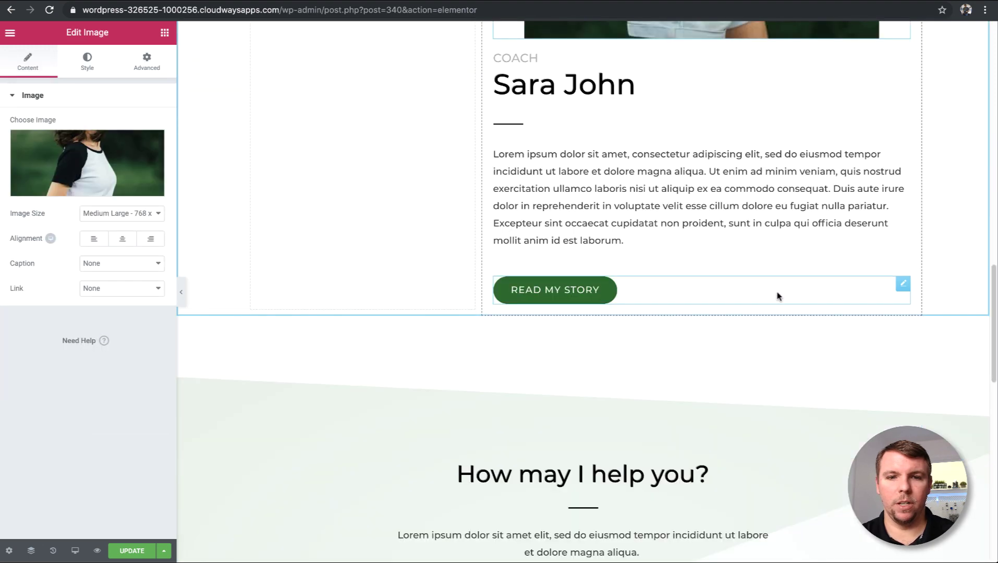
{"action": "scroll", "coordinate": [661, 288], "scroll_direction": "up", "scroll_amount": 6}
{"action": "scroll", "coordinate": [661, 288], "scroll_direction": "up", "scroll_amount": 5}
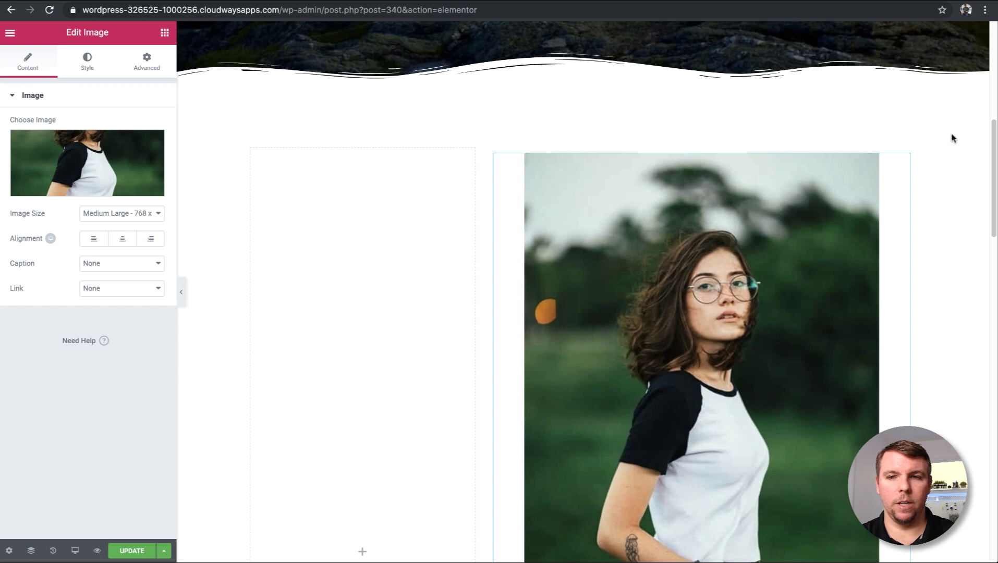
{"action": "left_click_drag", "start_coordinate": [902, 164], "coordinate": [325, 187]}
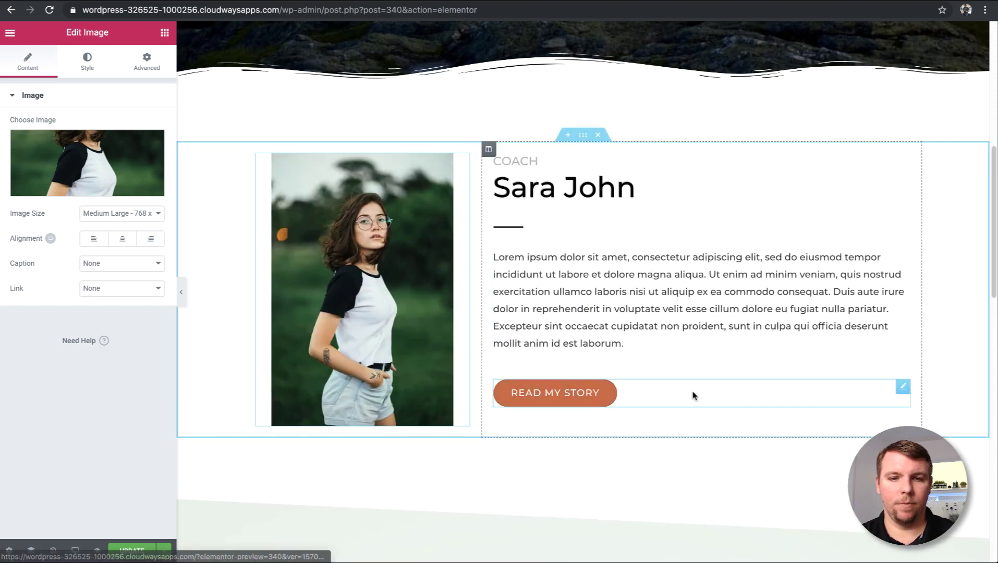
- Move the Read My Story button between the divider and the paragraph in the coach section
{"action": "left_click_drag", "start_coordinate": [902, 389], "coordinate": [846, 265]}
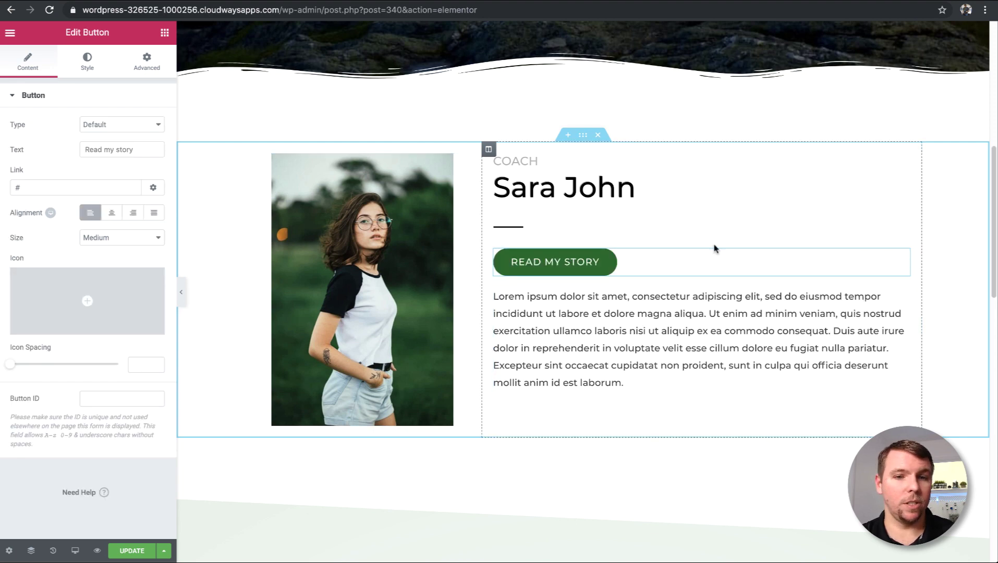
- Move the Read My Story button back below the paragraph in the coach section
{"action": "left_click_drag", "start_coordinate": [906, 258], "coordinate": [846, 367]}
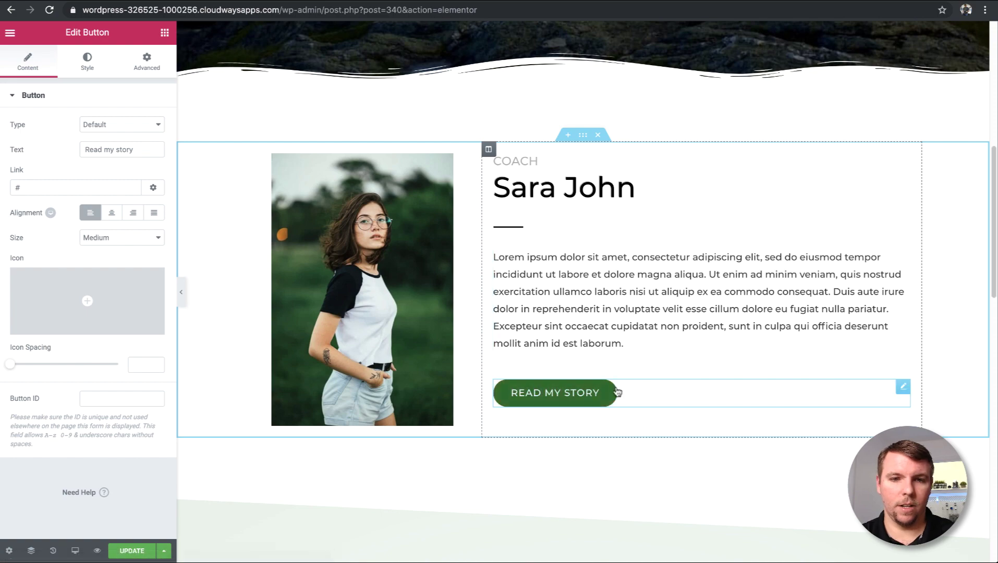
{"action": "scroll", "coordinate": [617, 392], "scroll_direction": "down", "scroll_amount": 15}
{"action": "scroll", "coordinate": [612, 381], "scroll_direction": "up", "scroll_amount": 20}
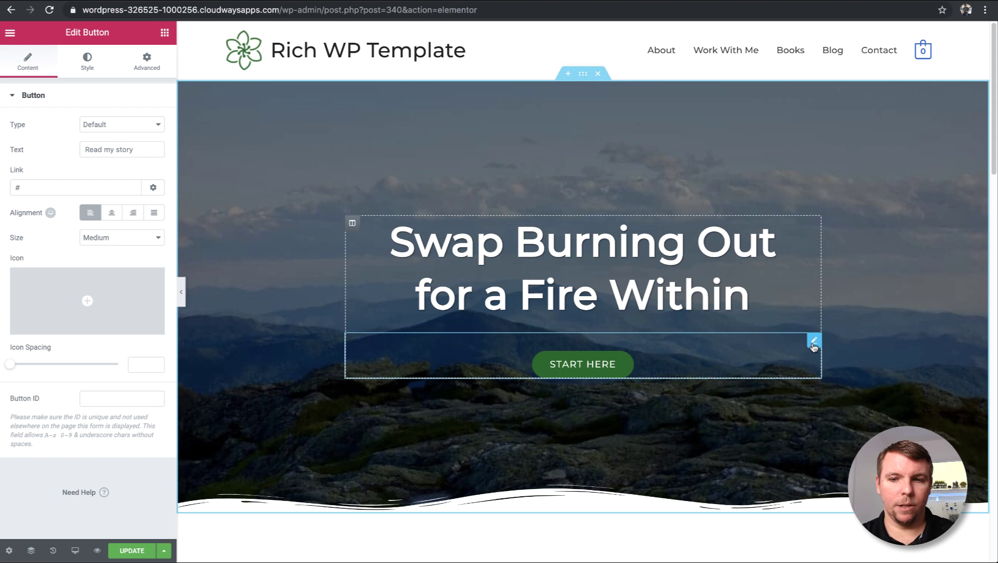
- Replace the hero heading's text directly on the page with "Welcome!!!"
{"action": "left_click_drag", "start_coordinate": [814, 347], "coordinate": [788, 340]}
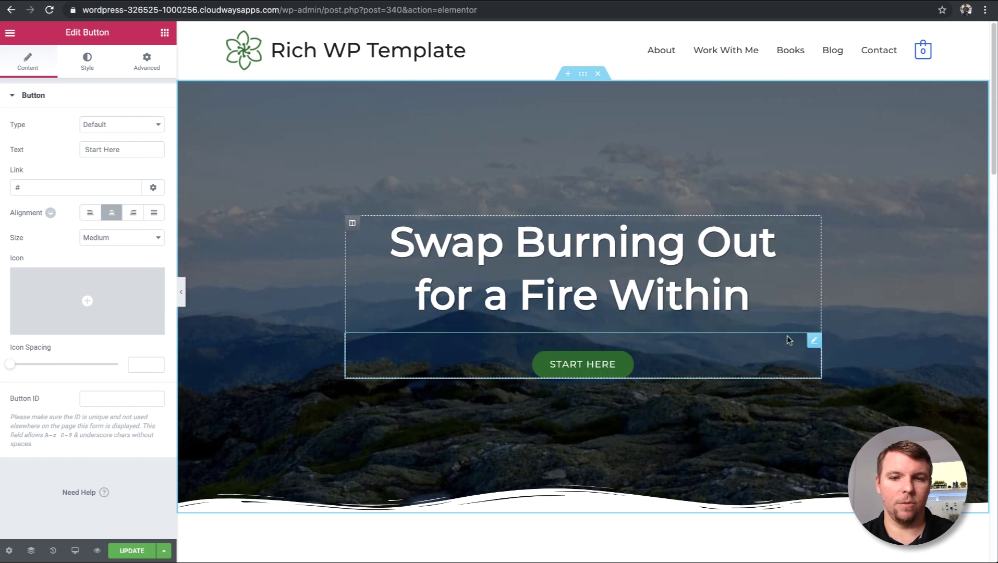
{"action": "left_click", "coordinate": [727, 300]}
{"action": "left_click_drag", "start_coordinate": [749, 297], "coordinate": [375, 251]}
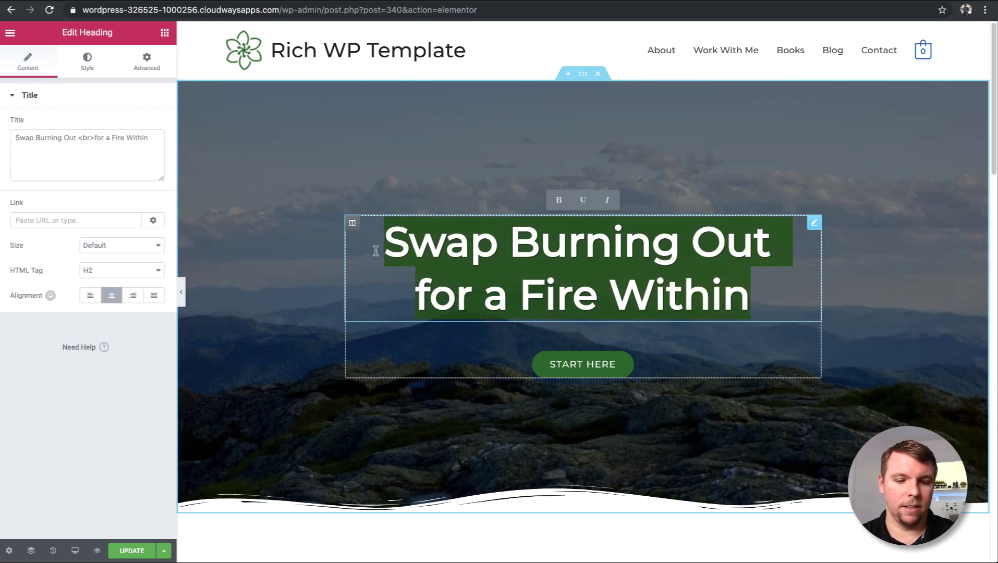
{"action": "type", "text": "Welc"}
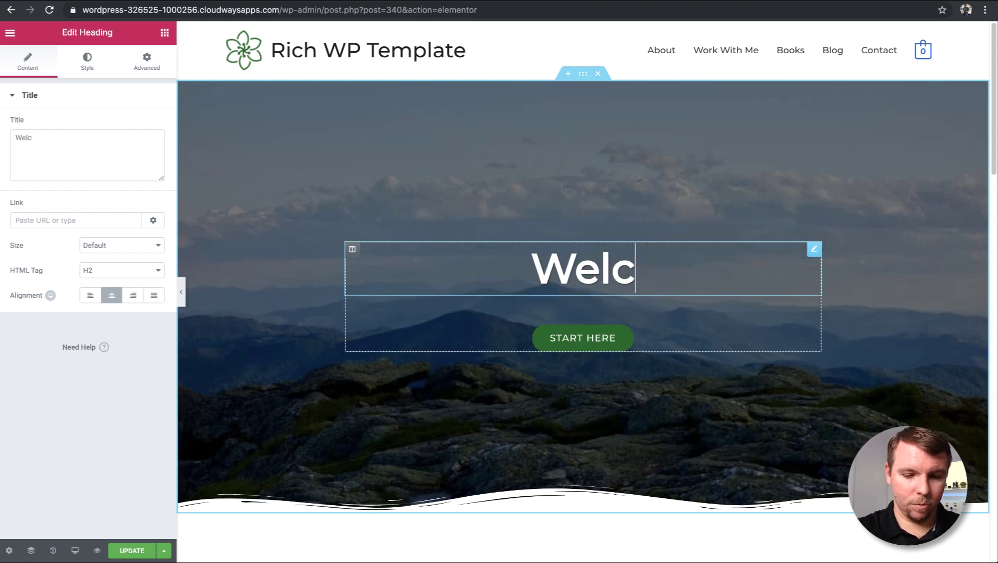
{"action": "type", "text": "ome!!!"}
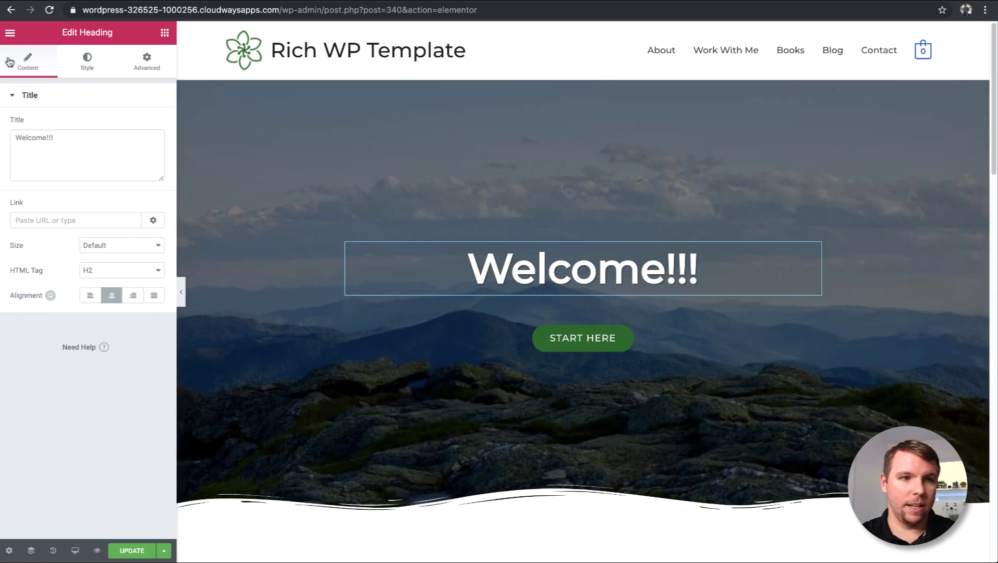
- Change the hero heading's title to "Hello!!" in its content settings
{"action": "left_click", "coordinate": [89, 60]}
{"action": "left_click", "coordinate": [147, 62]}
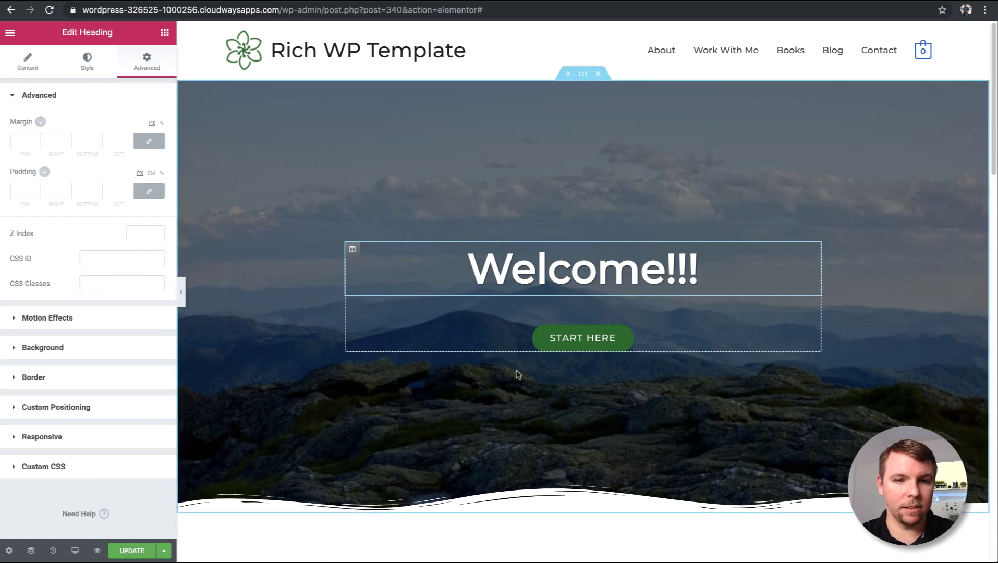
{"action": "left_click", "coordinate": [26, 59]}
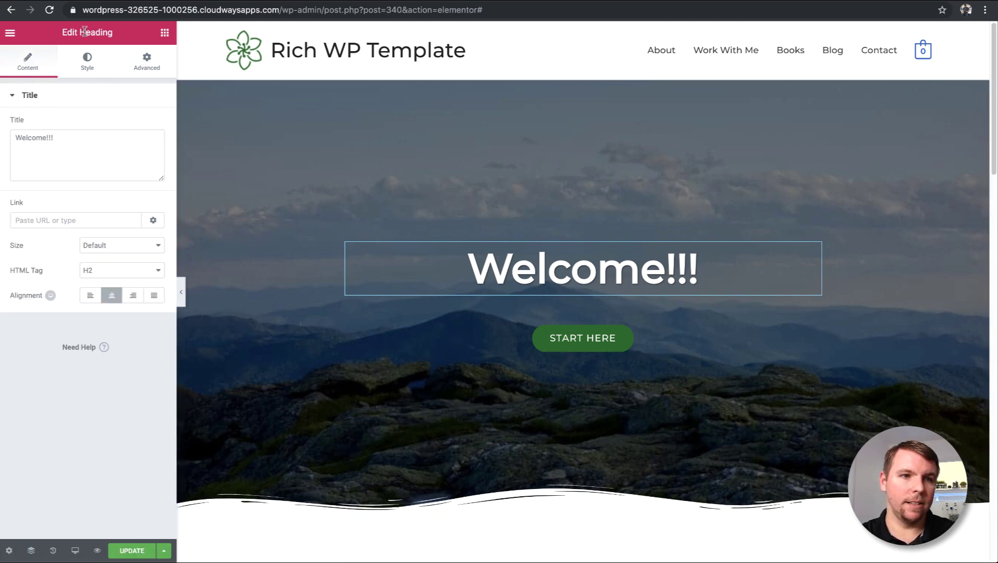
{"action": "left_click", "coordinate": [45, 143]}
{"action": "key", "text": "ctrl+a"}
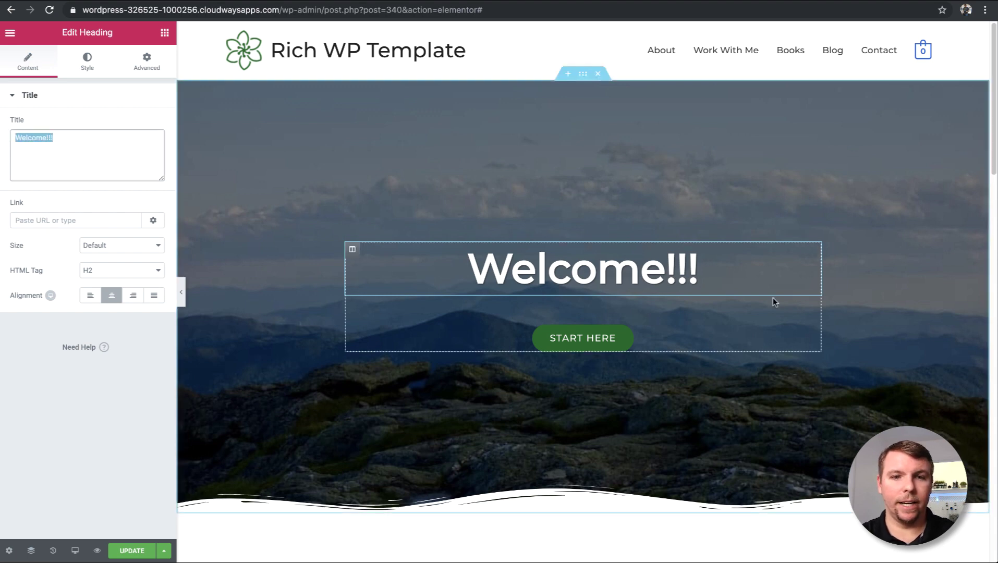
{"action": "left_click", "coordinate": [56, 135]}
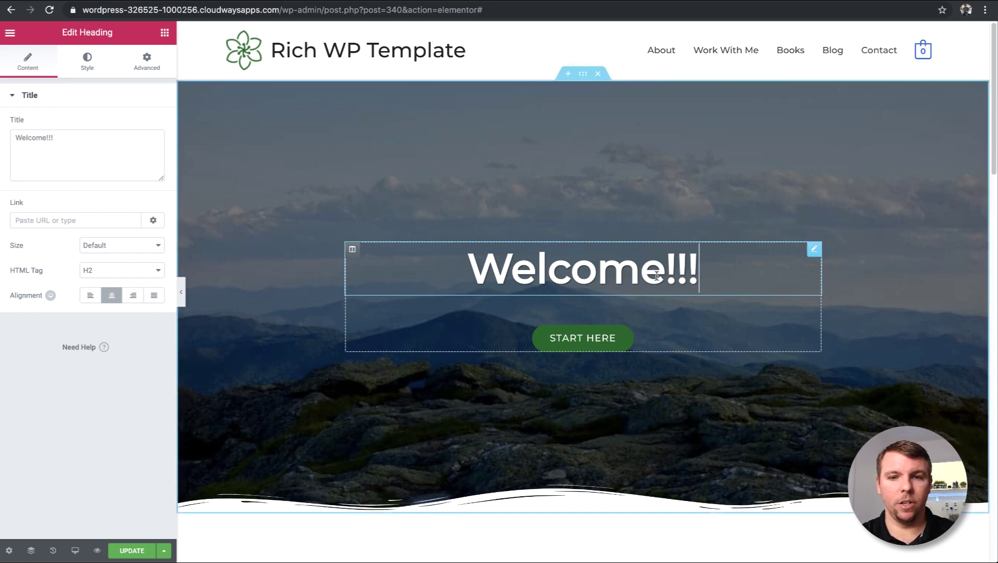
{"action": "left_click", "coordinate": [65, 140]}
{"action": "left_click_drag", "start_coordinate": [65, 141], "coordinate": [1, 137]}
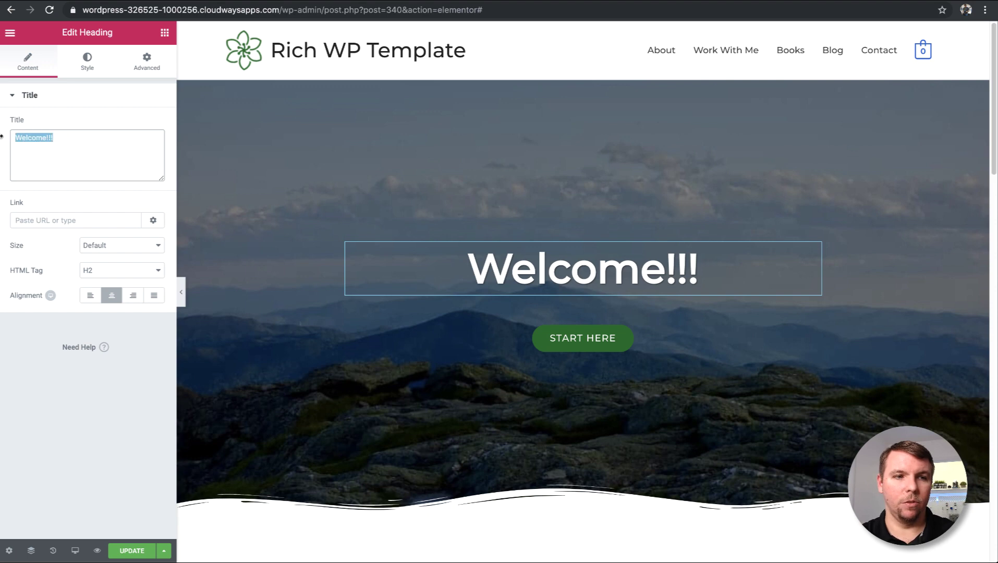
{"action": "type", "text": "Hell"}
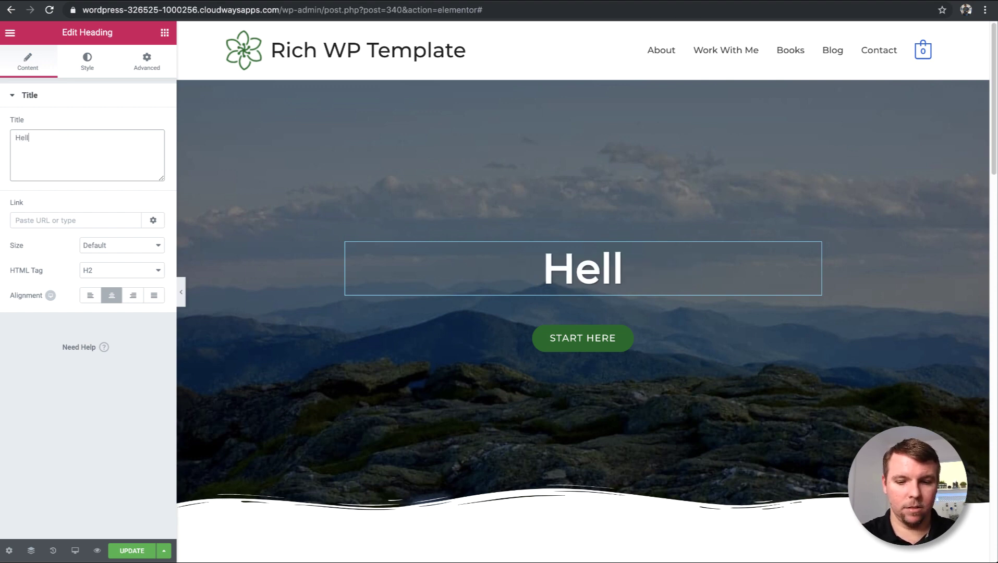
{"action": "type", "text": "o!!"}
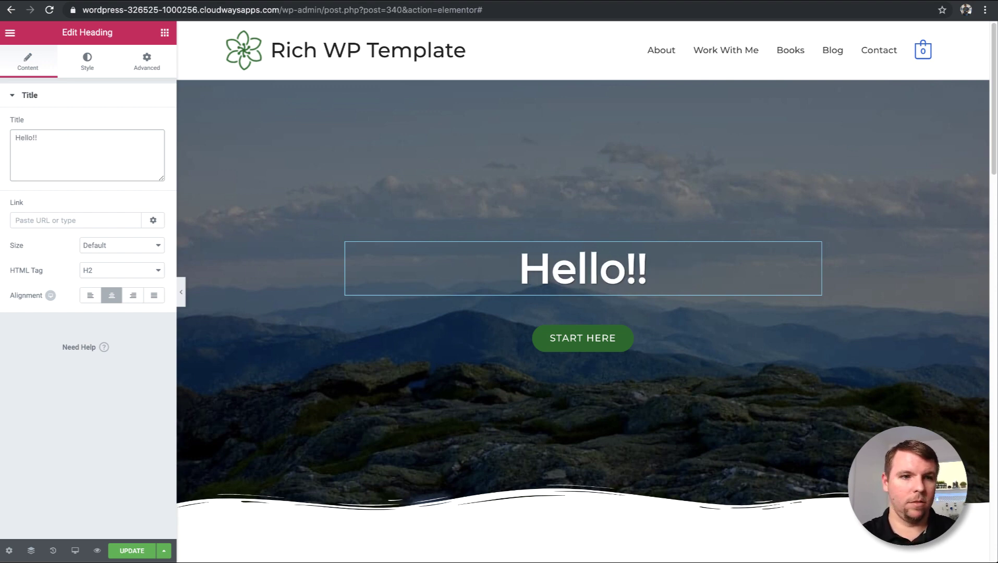
- Try right and left alignment on the hero heading, restore center alignment, and set its HTML tag to H1
{"action": "left_click", "coordinate": [134, 297]}
{"action": "left_click", "coordinate": [92, 300]}
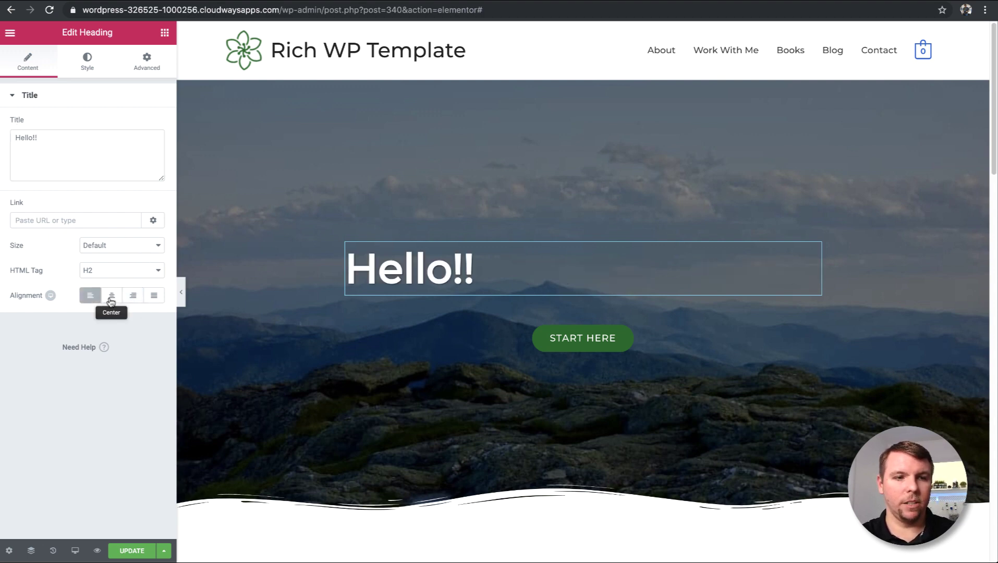
{"action": "left_click", "coordinate": [110, 301]}
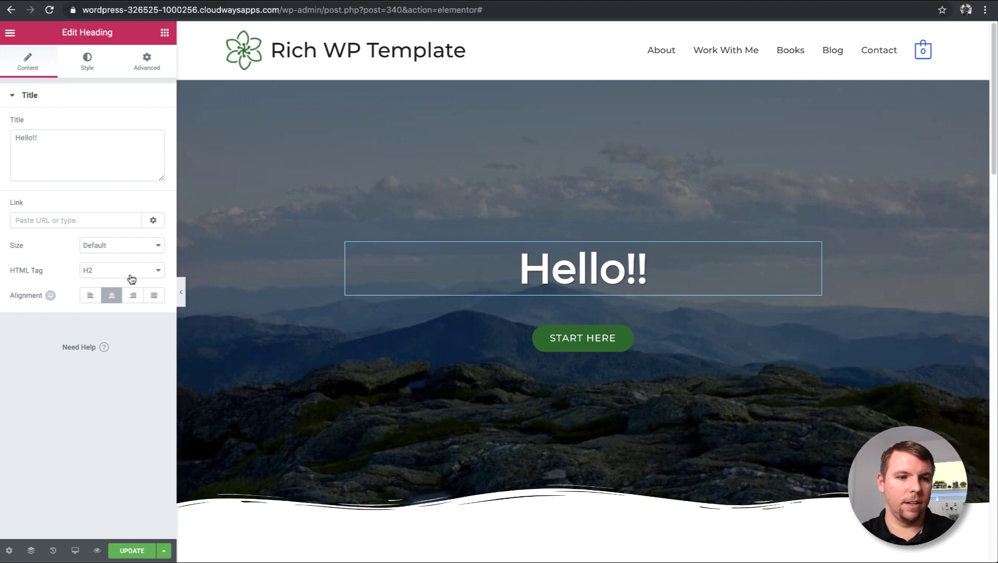
{"action": "left_click", "coordinate": [152, 272]}
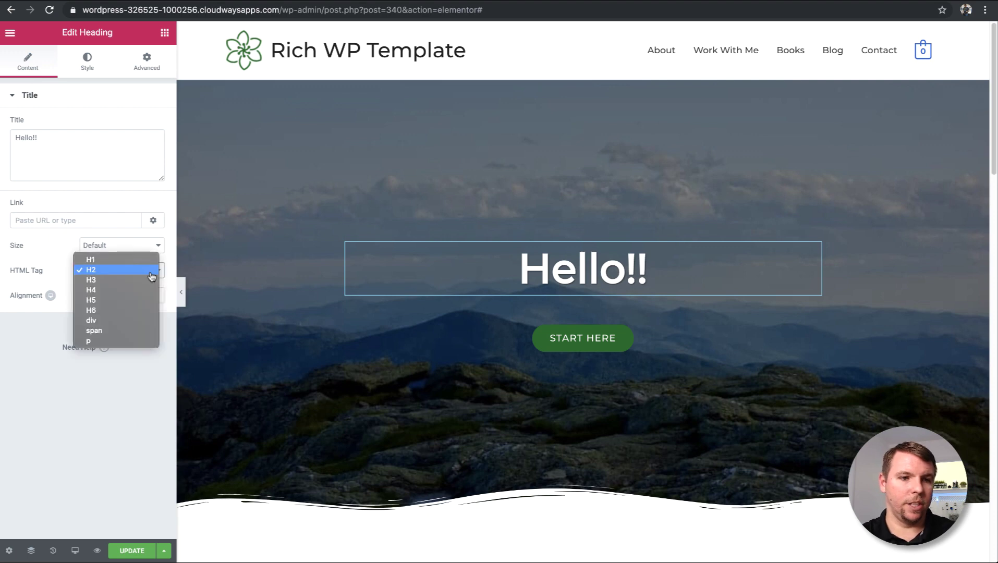
{"action": "left_click", "coordinate": [112, 261]}
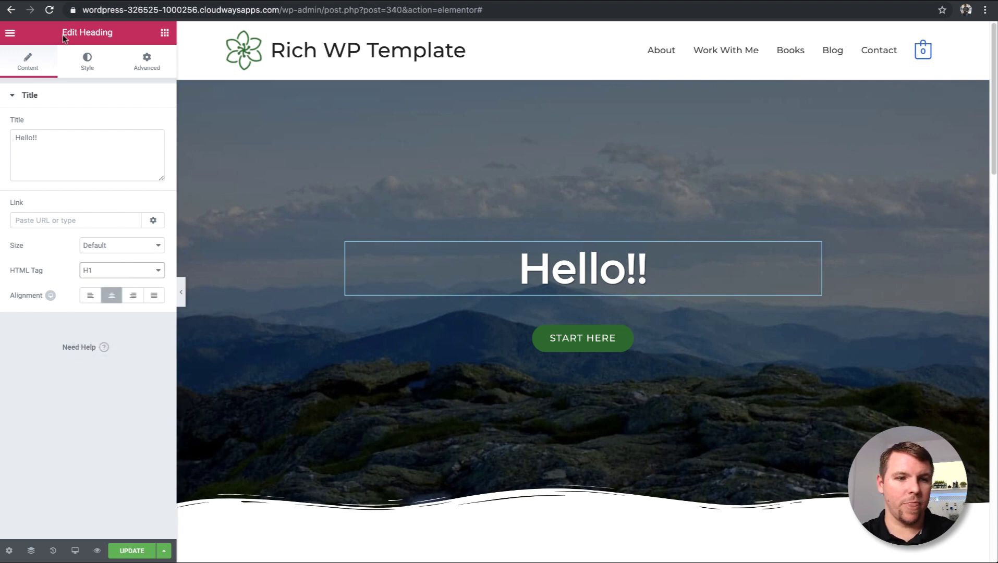
- Set the hero heading's typography to a size of 96 px and the Arizonia font family
{"action": "left_click", "coordinate": [87, 60]}
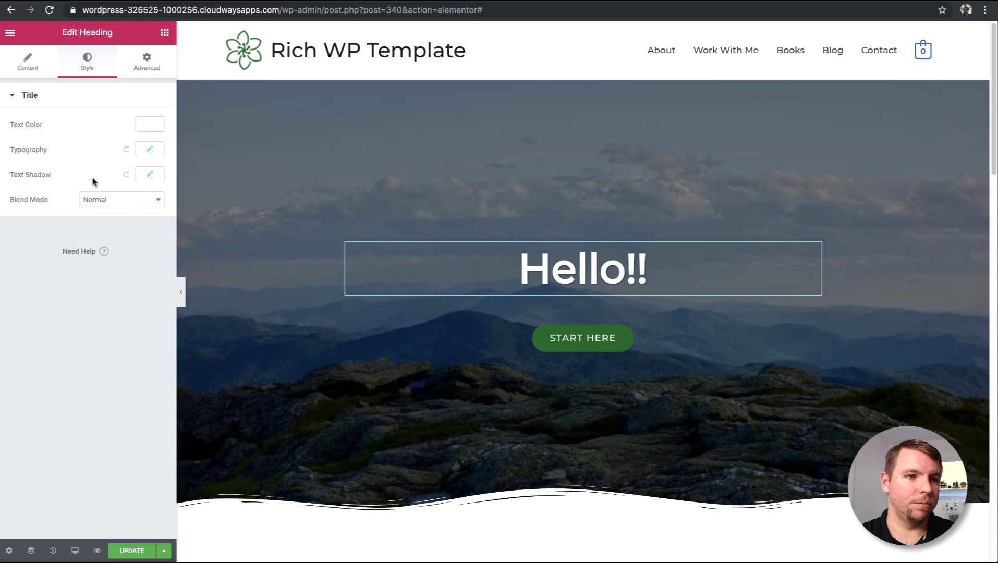
{"action": "left_click", "coordinate": [151, 151]}
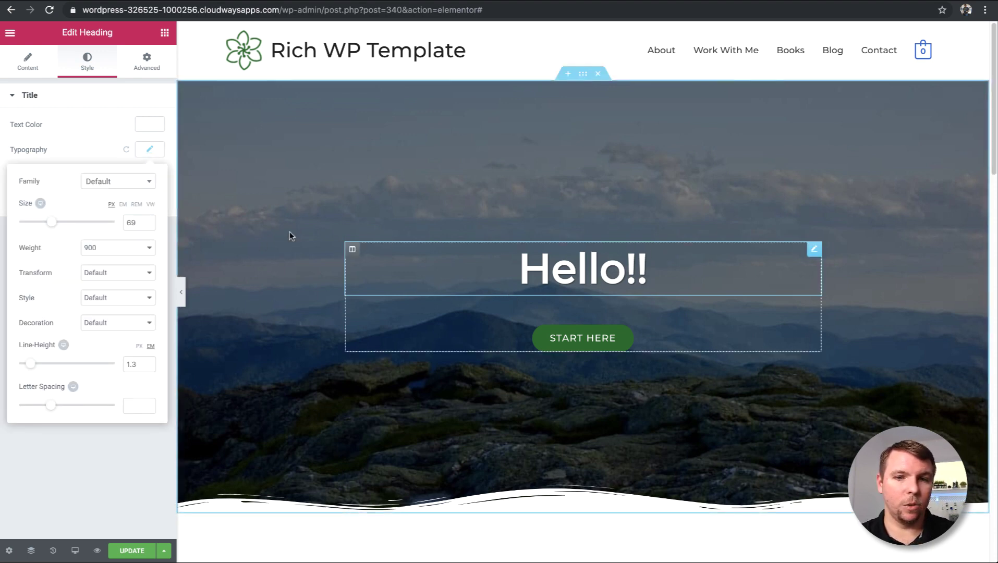
{"action": "mouse_move", "coordinate": [51, 222]}
{"action": "left_mouse_down"}
{"action": "mouse_move", "coordinate": [91, 228]}
{"action": "mouse_move", "coordinate": [44, 224]}
{"action": "mouse_move", "coordinate": [74, 223]}
{"action": "mouse_move", "coordinate": [64, 222]}
{"action": "left_mouse_up"}
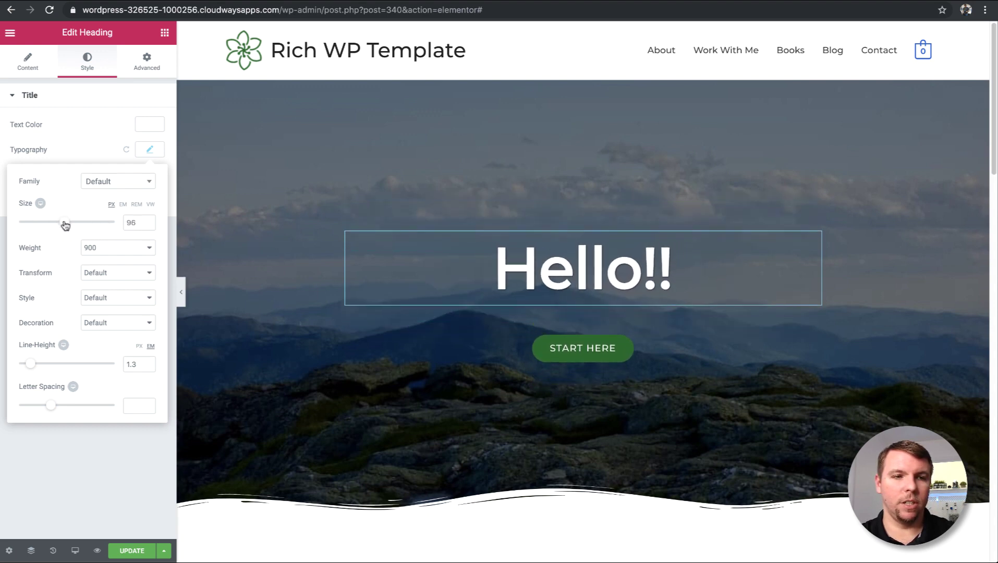
{"action": "left_click", "coordinate": [148, 185]}
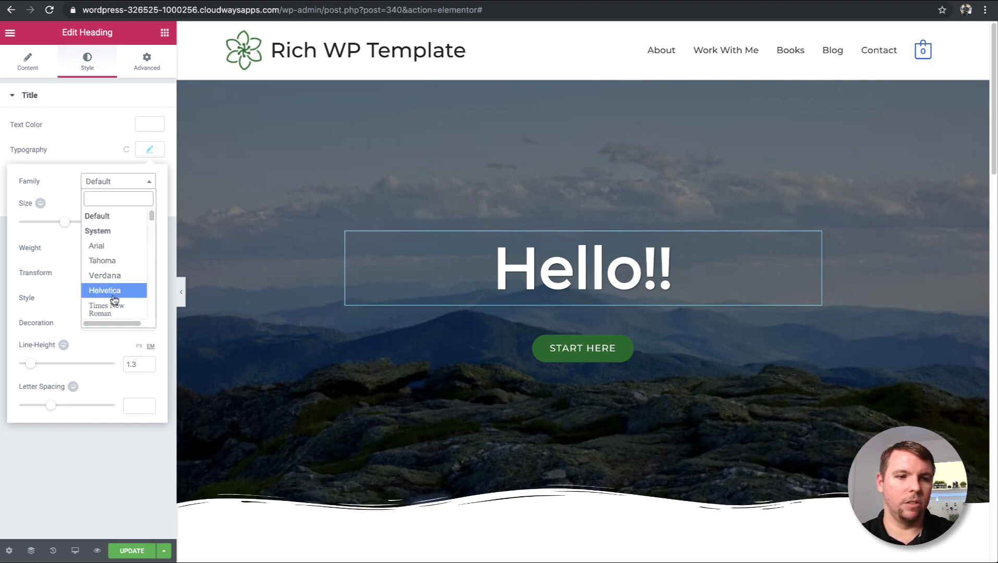
{"action": "scroll", "coordinate": [112, 308], "scroll_direction": "down", "scroll_amount": 15}
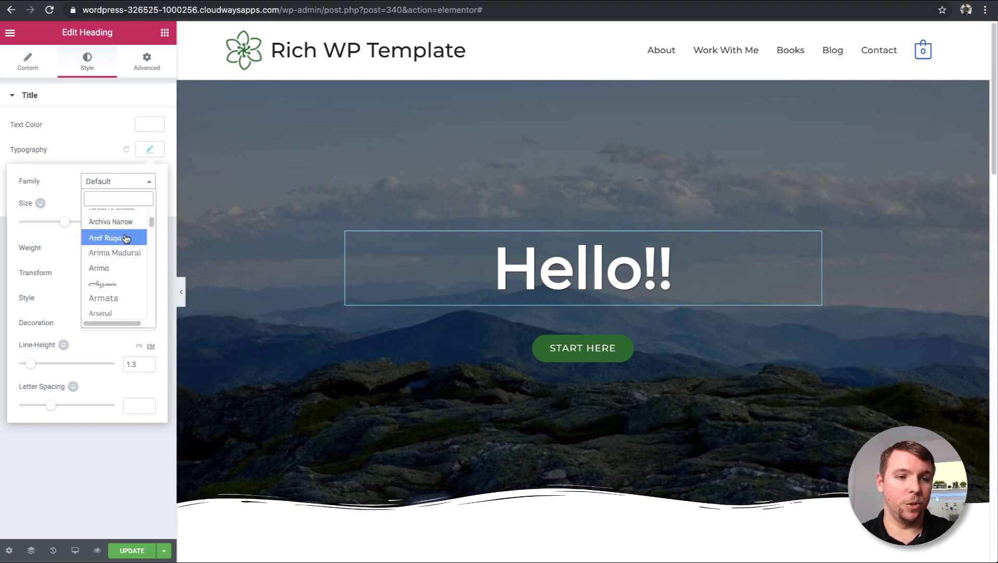
{"action": "left_click", "coordinate": [115, 285]}
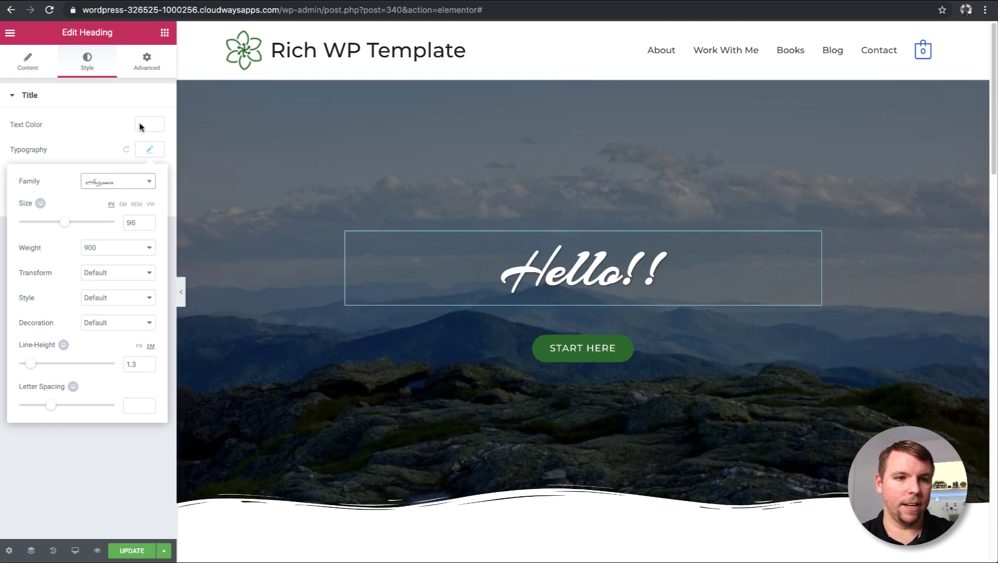
{"action": "left_click", "coordinate": [116, 135]}
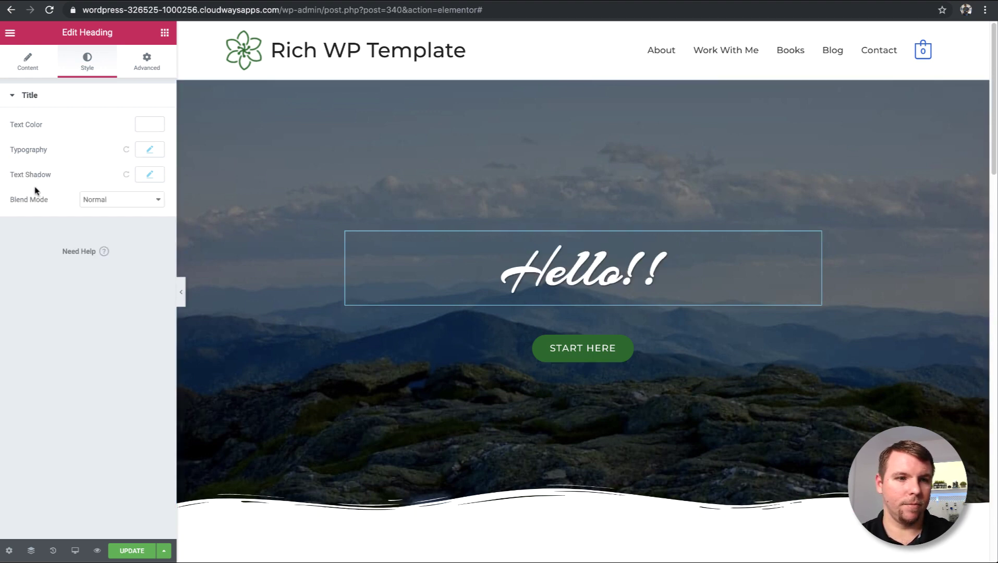
- Adjust the hero heading's text shadow to blur 8, horizontal 7 and vertical 5
{"action": "left_click", "coordinate": [147, 176]}
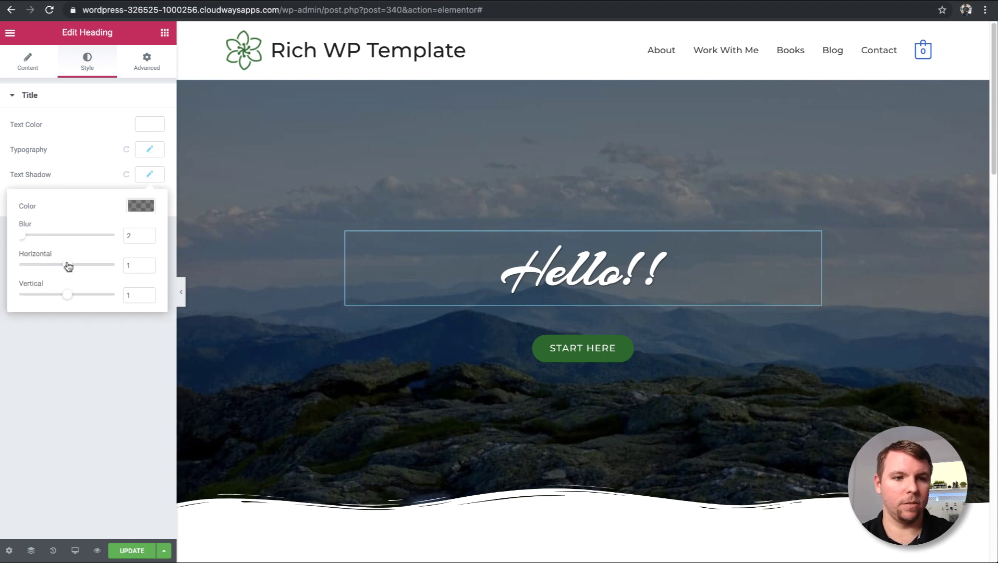
{"action": "left_click_drag", "start_coordinate": [69, 267], "coordinate": [71, 298]}
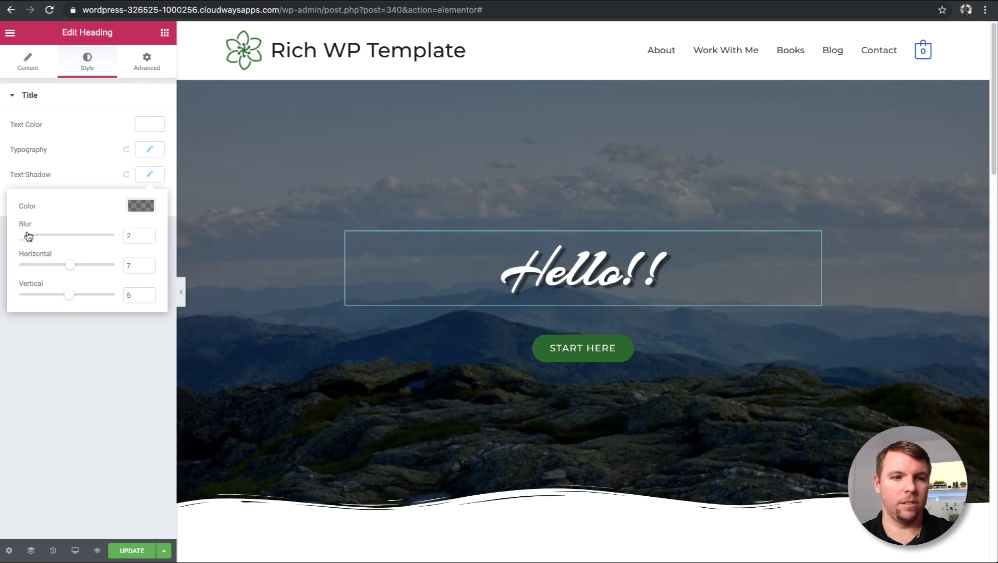
{"action": "left_click_drag", "start_coordinate": [23, 239], "coordinate": [30, 240]}
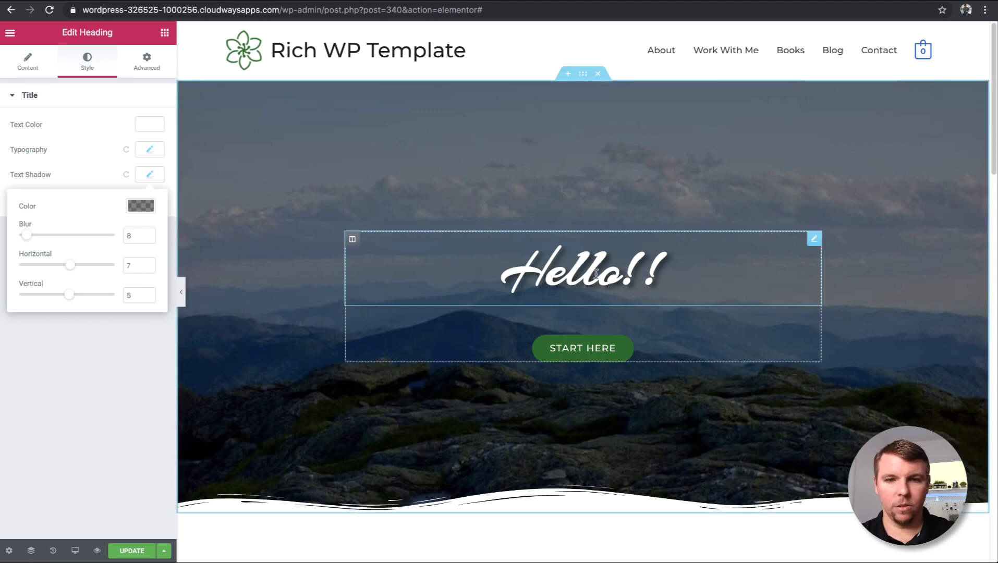
- Try the Warning, Success and Danger types on the hero's Start Here button and restore the Default type
{"action": "left_click", "coordinate": [581, 357]}
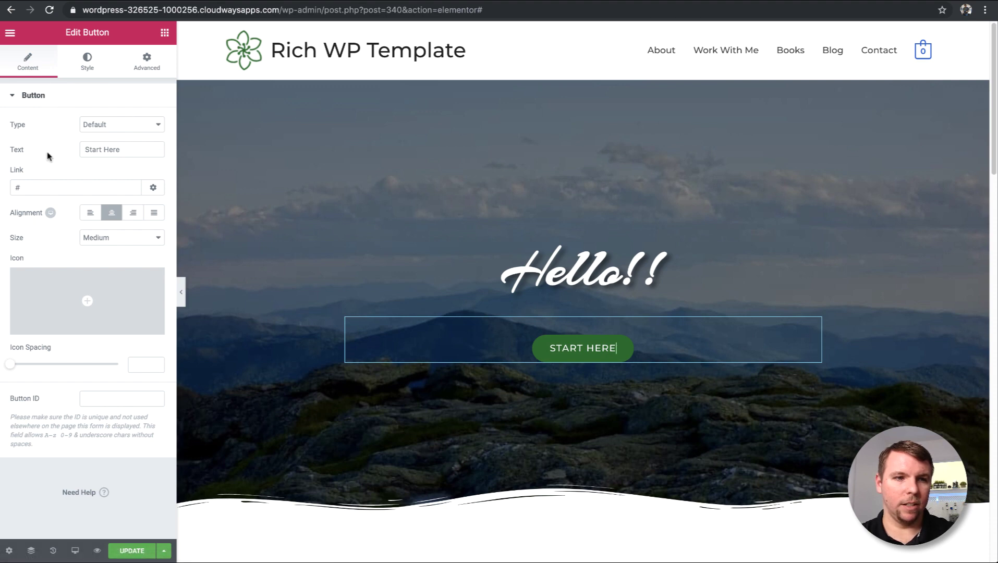
{"action": "left_click", "coordinate": [126, 127]}
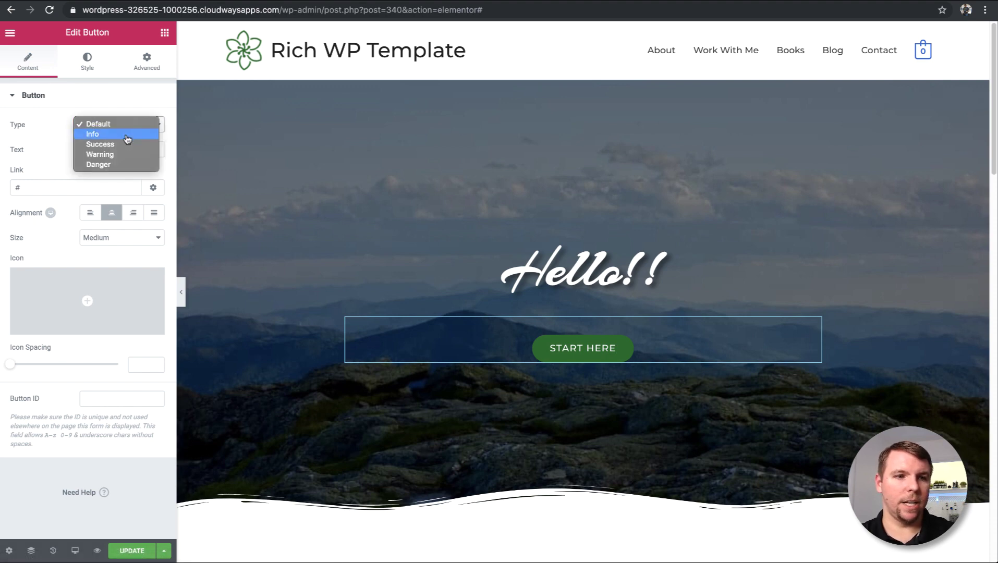
{"action": "left_click", "coordinate": [129, 159]}
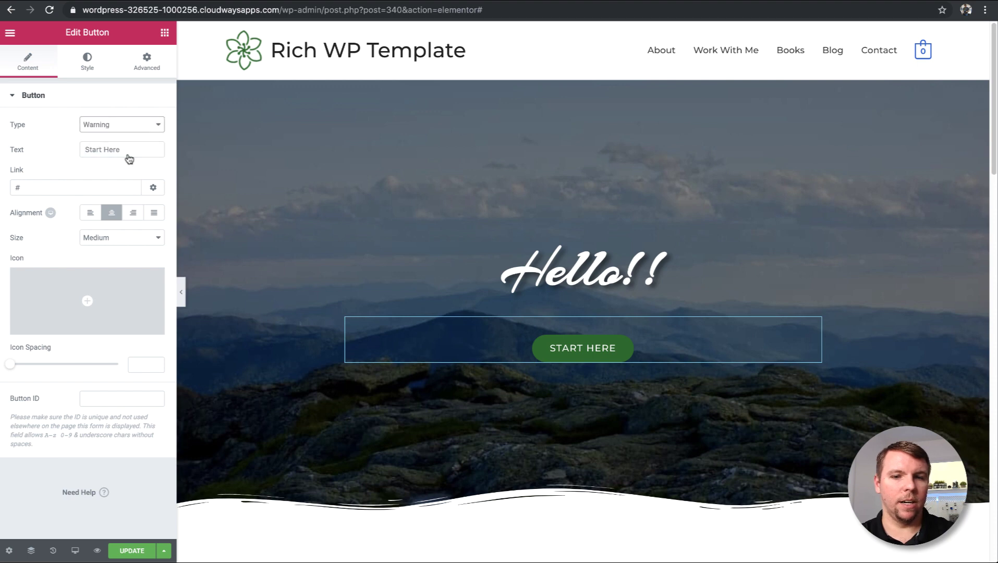
{"action": "left_click", "coordinate": [138, 126]}
{"action": "left_click", "coordinate": [130, 114]}
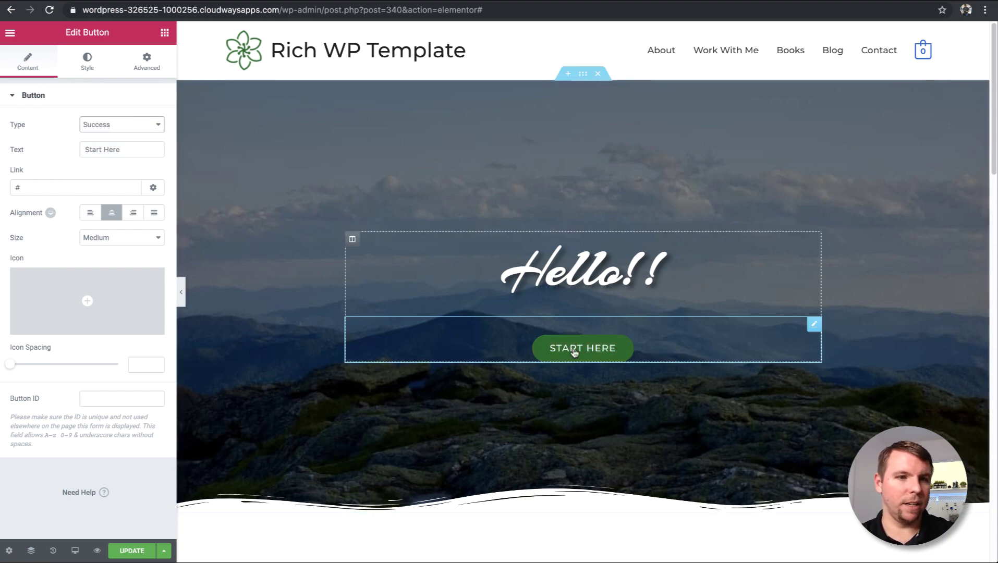
{"action": "left_click", "coordinate": [137, 131]}
{"action": "left_click", "coordinate": [137, 144]}
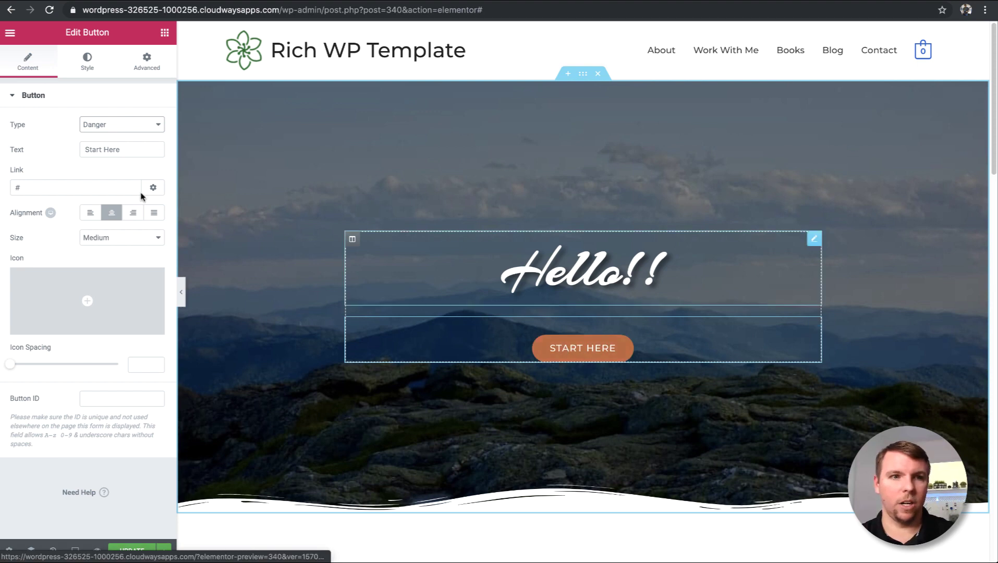
{"action": "left_click", "coordinate": [129, 127]}
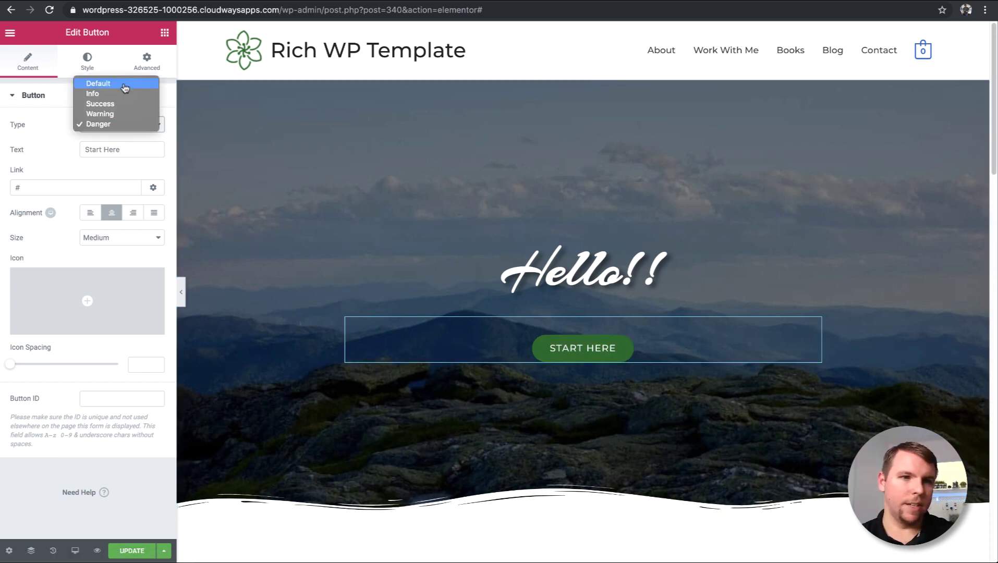
{"action": "left_click", "coordinate": [125, 85]}
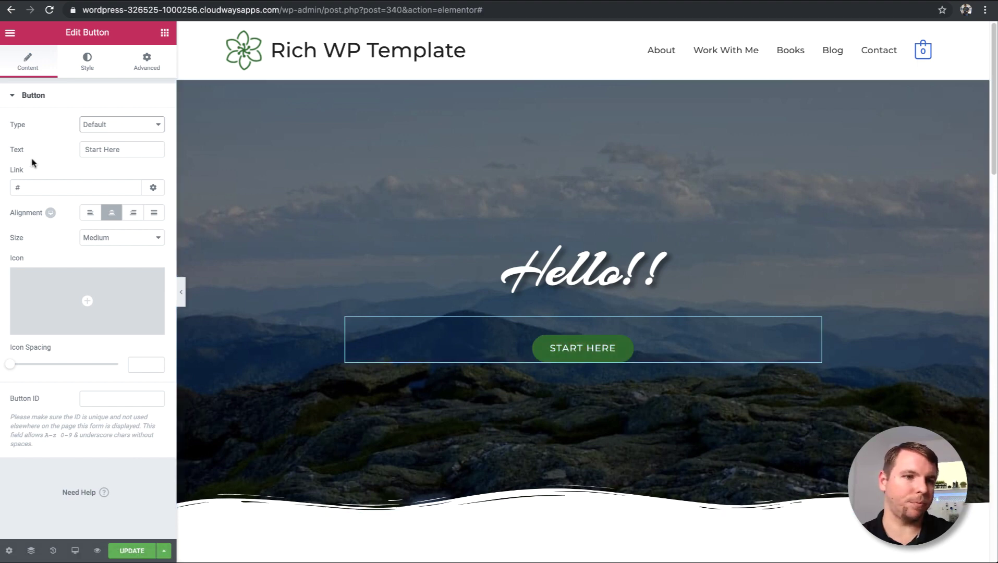
- Change the hero button's text to "Click me!!"
{"action": "left_click_drag", "start_coordinate": [137, 155], "coordinate": [1, 153]}
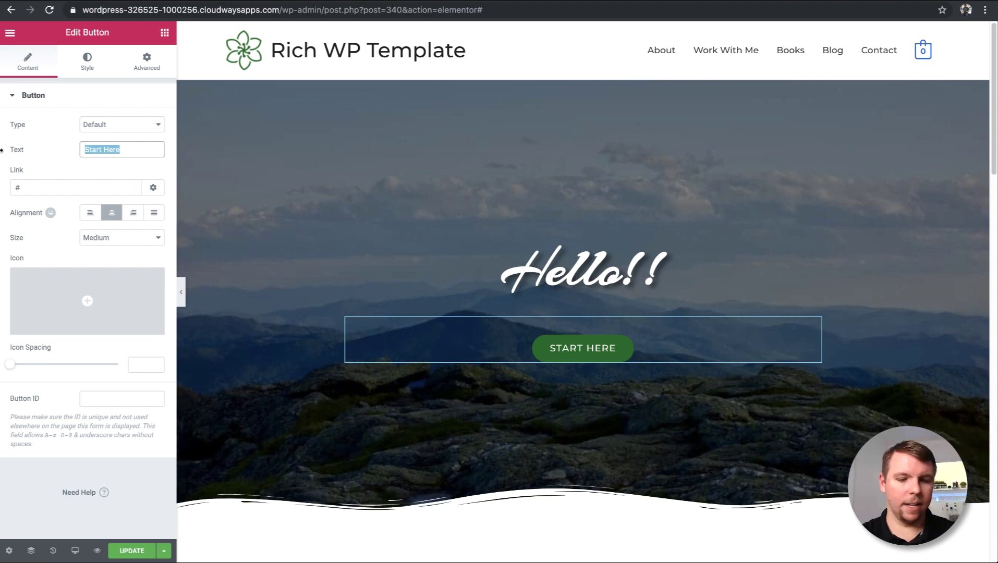
{"action": "type", "text": "Click"}
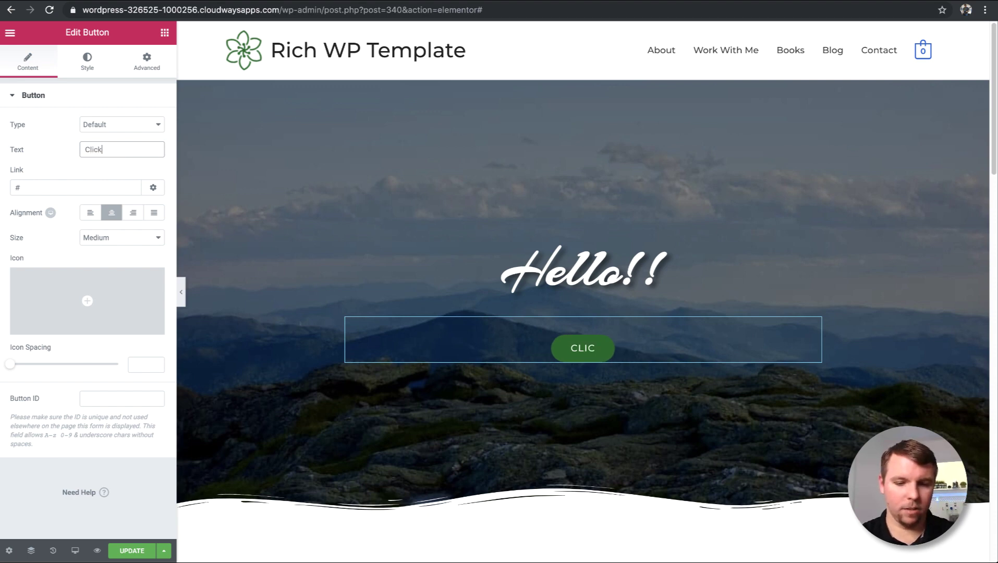
{"action": "type", "text": " me!!"}
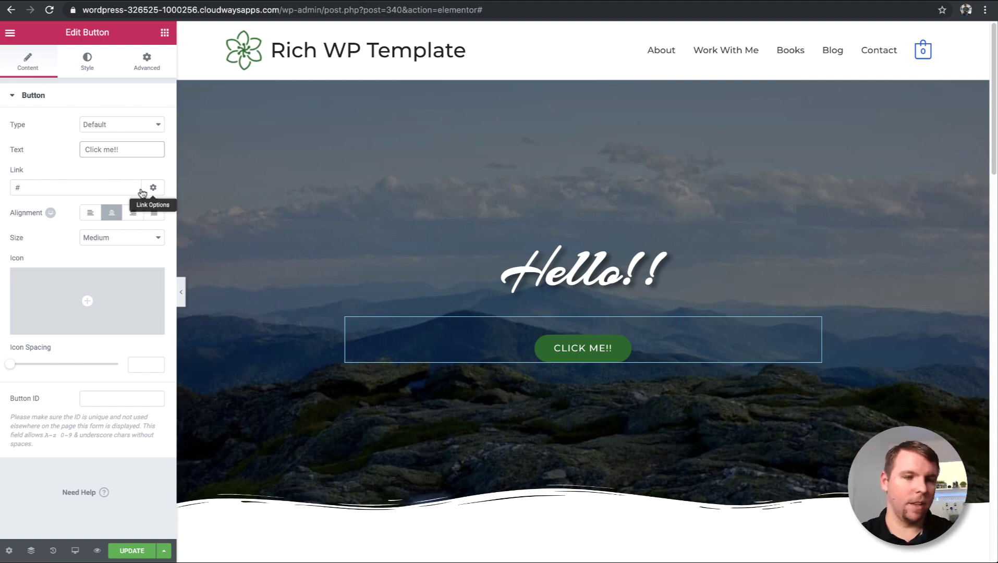
- Link the hero button to the copied address of the Web Agency Jumpstart Facebook group and make it open in a new window
{"action": "left_click", "coordinate": [36, 188]}
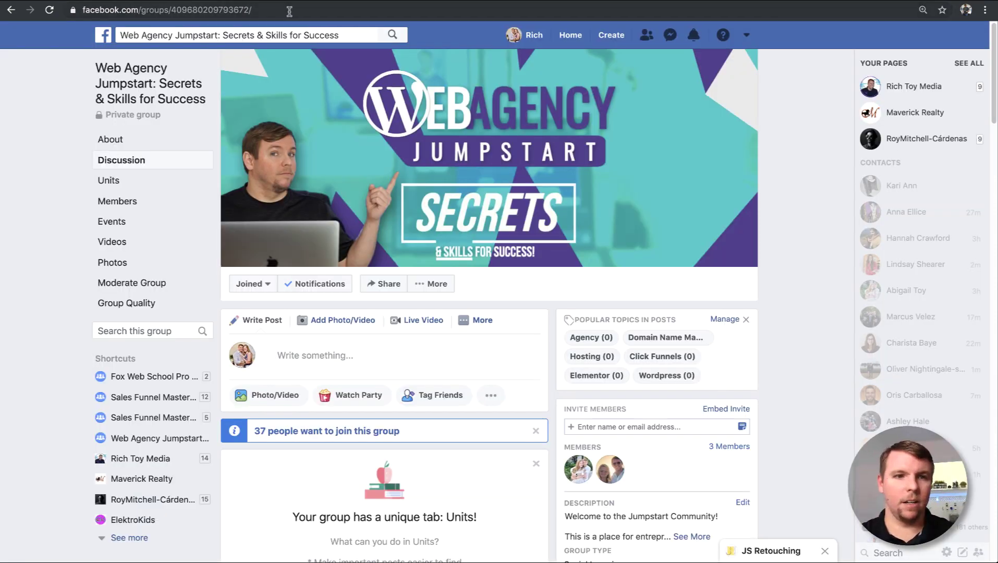
{"action": "left_click", "coordinate": [289, 11]}
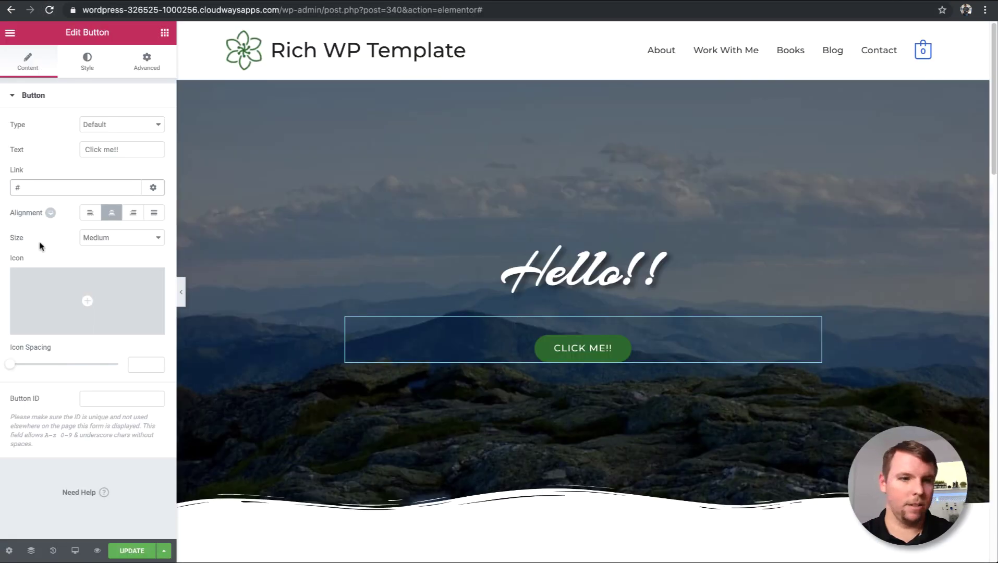
{"action": "key", "text": "ctrl+v"}
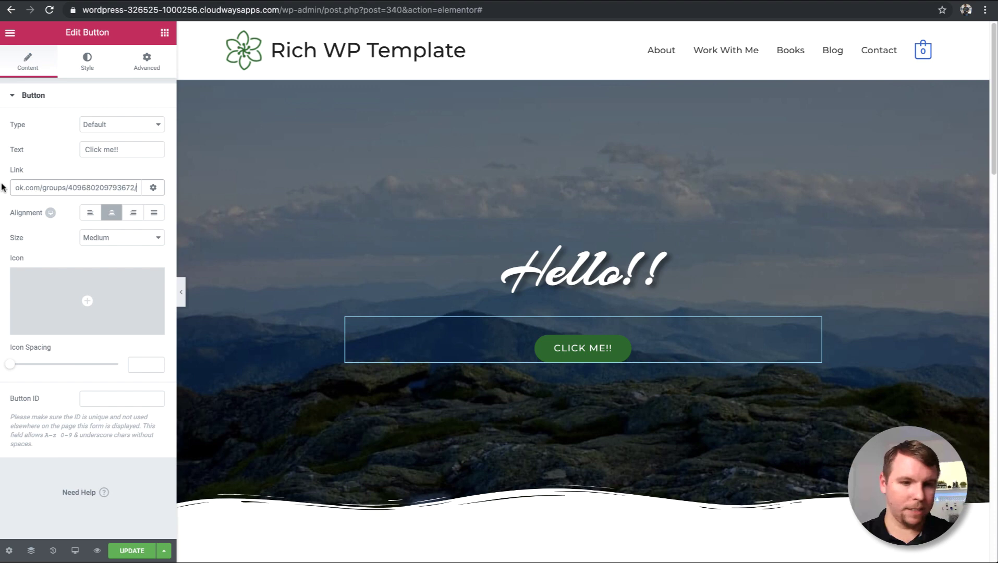
{"action": "left_click", "coordinate": [153, 187]}
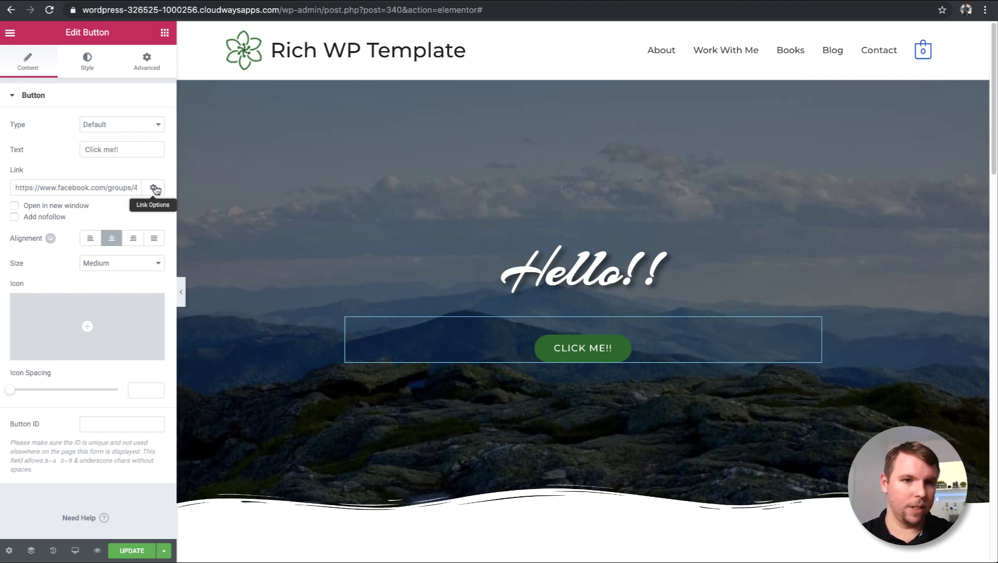
{"action": "left_click", "coordinate": [24, 206]}
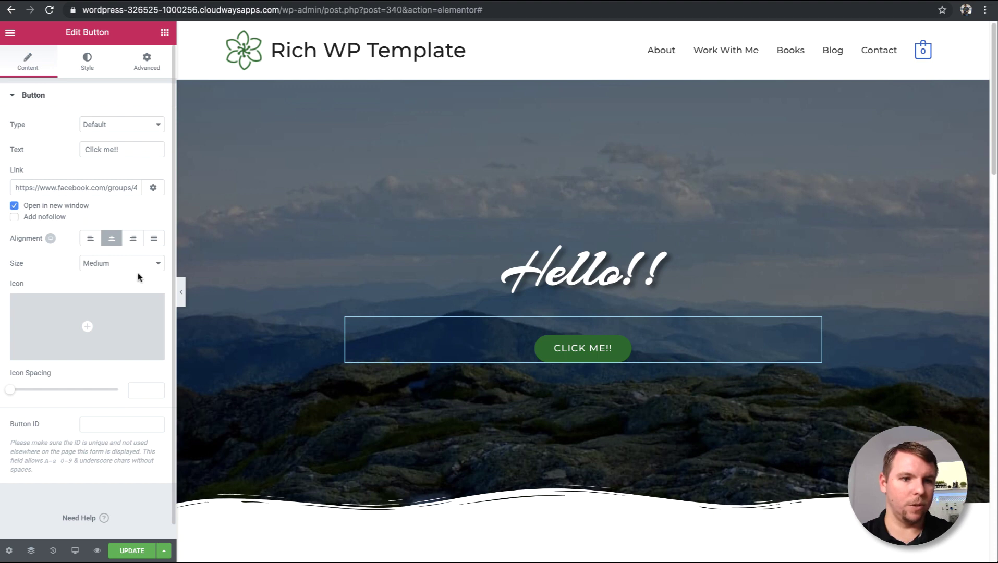
- Try the preset blue and light blue as the hero button's background color, and settle on white (#ffffff)
{"action": "scroll", "coordinate": [139, 277], "scroll_direction": "down", "scroll_amount": 1}
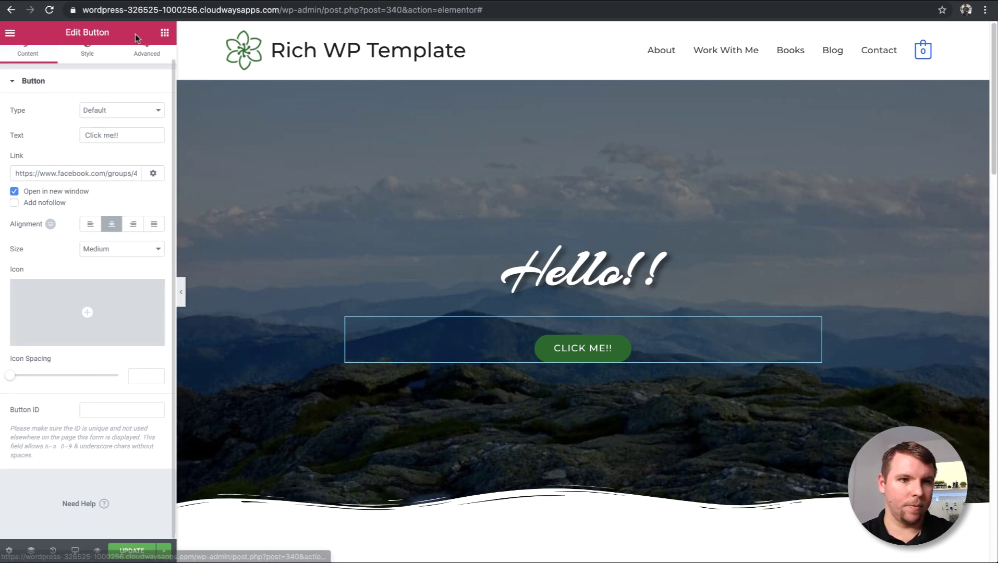
{"action": "scroll", "coordinate": [68, 91], "scroll_direction": "up", "scroll_amount": 1}
{"action": "left_click", "coordinate": [87, 58]}
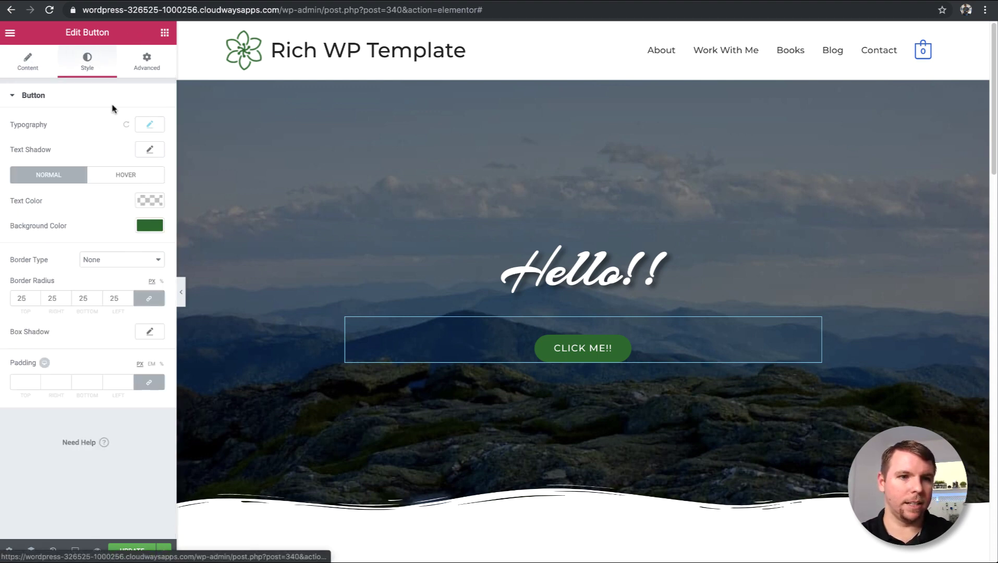
{"action": "left_click", "coordinate": [149, 226]}
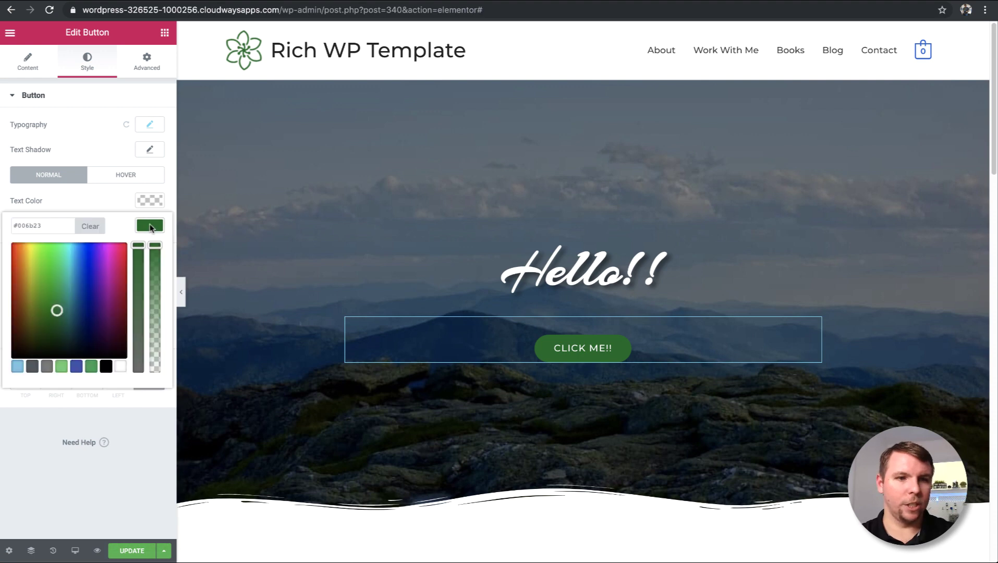
{"action": "left_click", "coordinate": [76, 368]}
{"action": "left_click", "coordinate": [17, 366]}
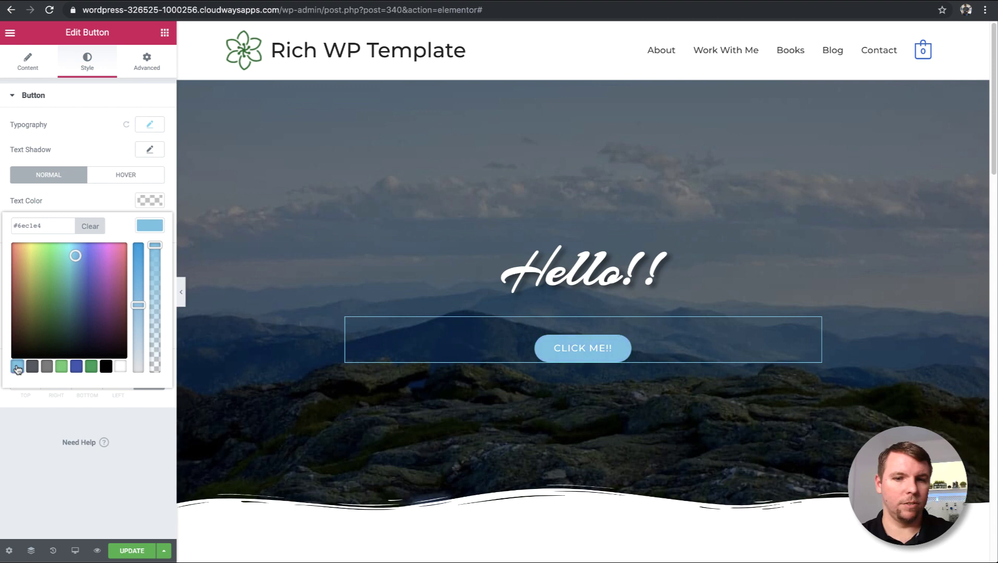
{"action": "left_click", "coordinate": [120, 368]}
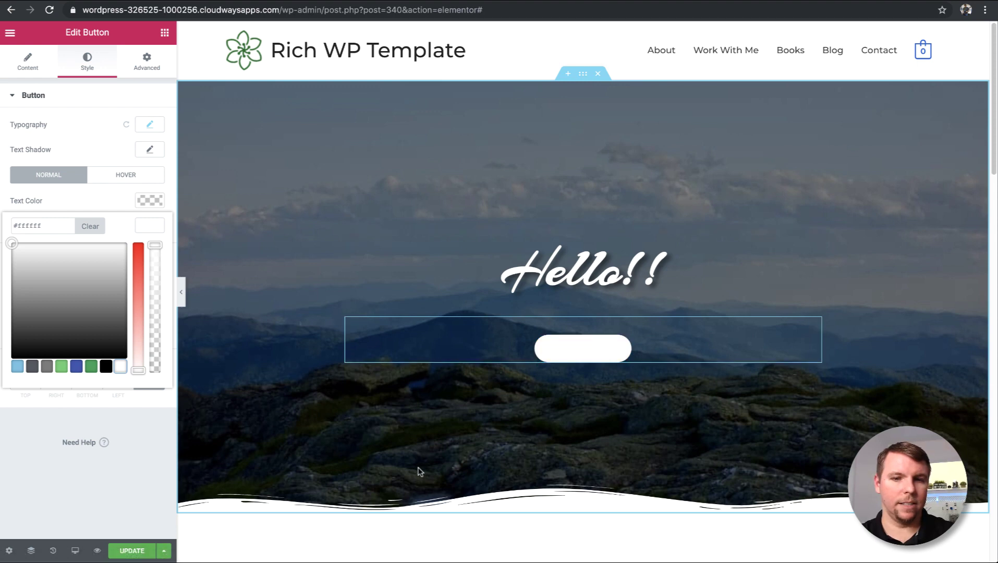
{"action": "left_click", "coordinate": [114, 201]}
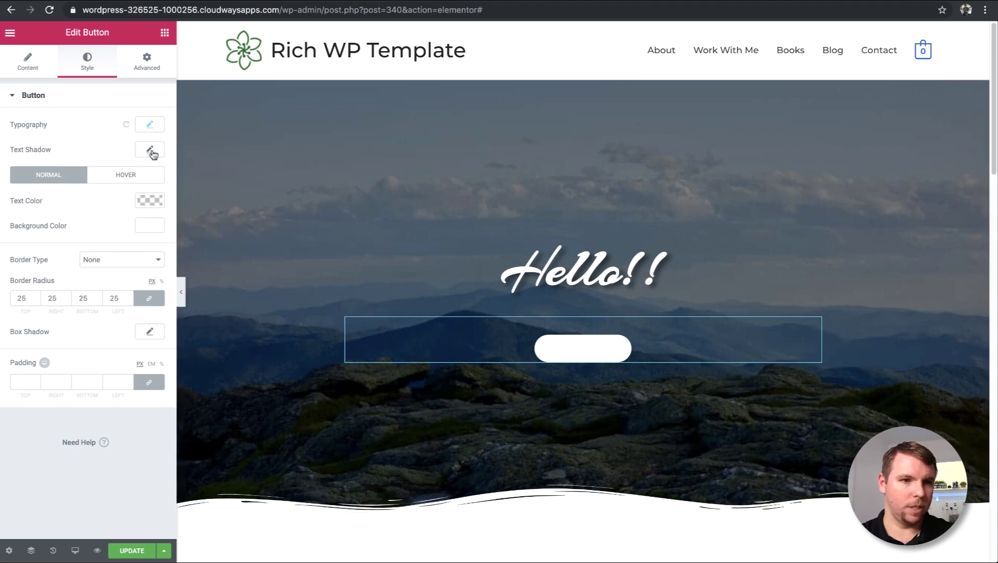
- Set the hero button's text color to the preset blue #4054b2
{"action": "left_click", "coordinate": [153, 126]}
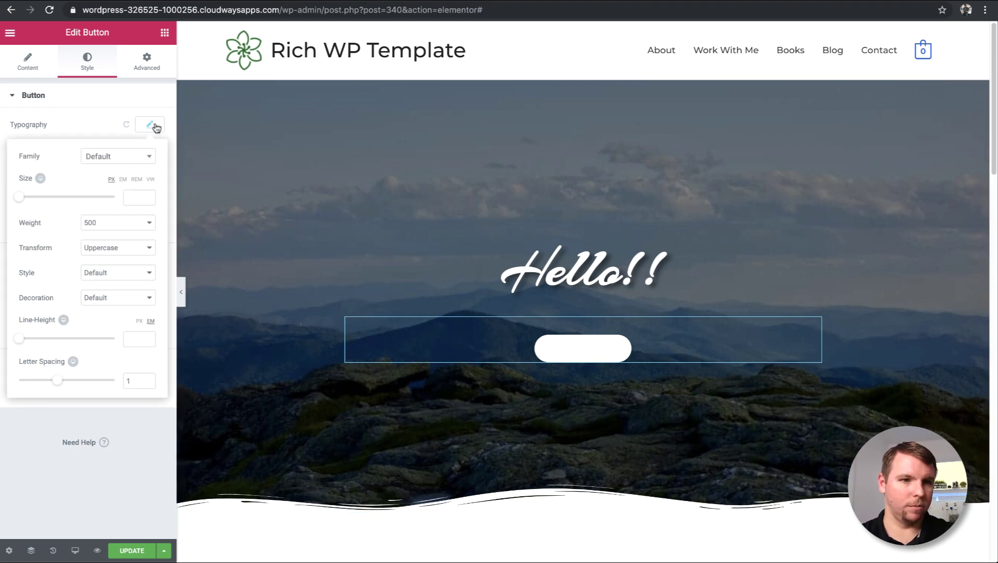
{"action": "left_click", "coordinate": [156, 127]}
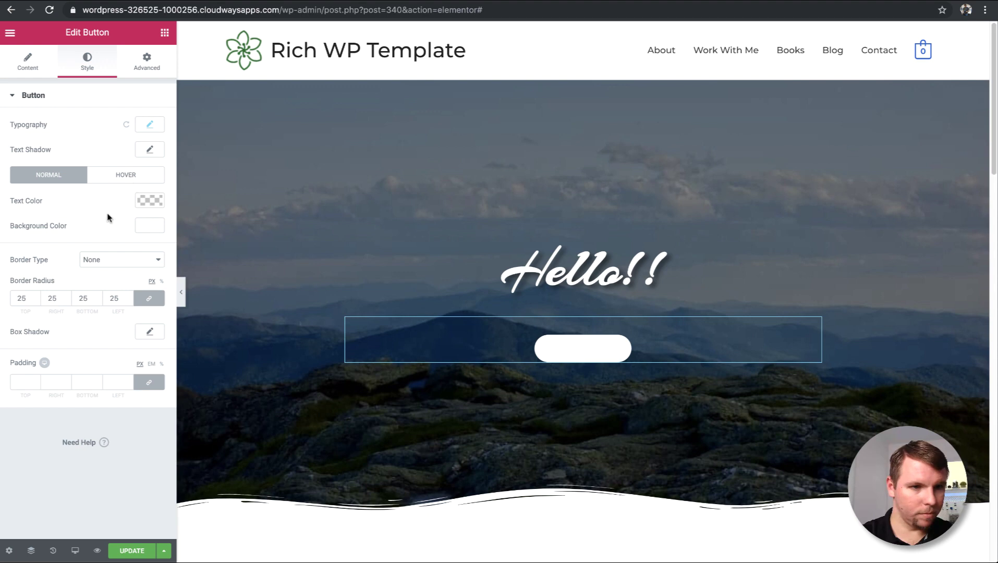
{"action": "left_click", "coordinate": [159, 202]}
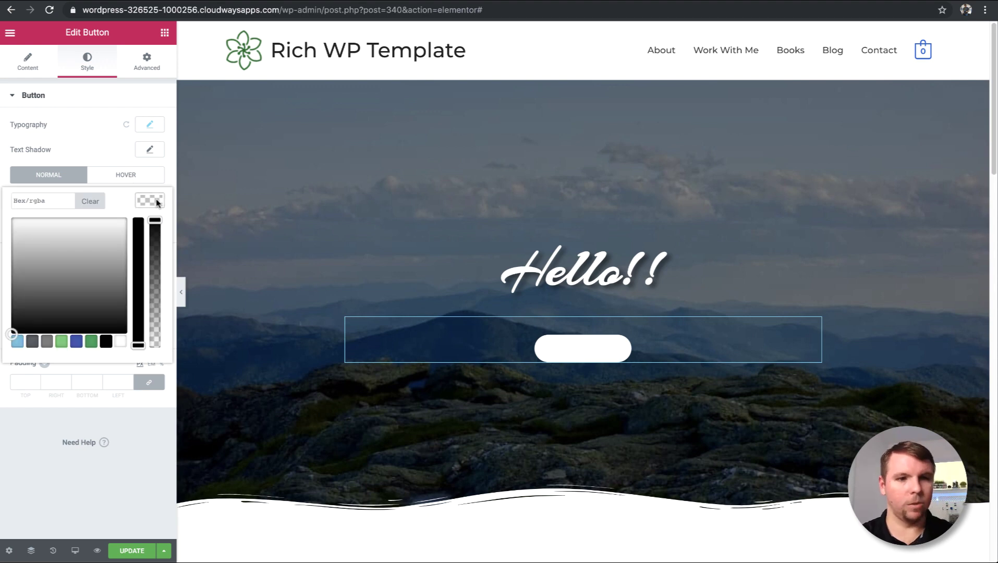
{"action": "left_click", "coordinate": [77, 341]}
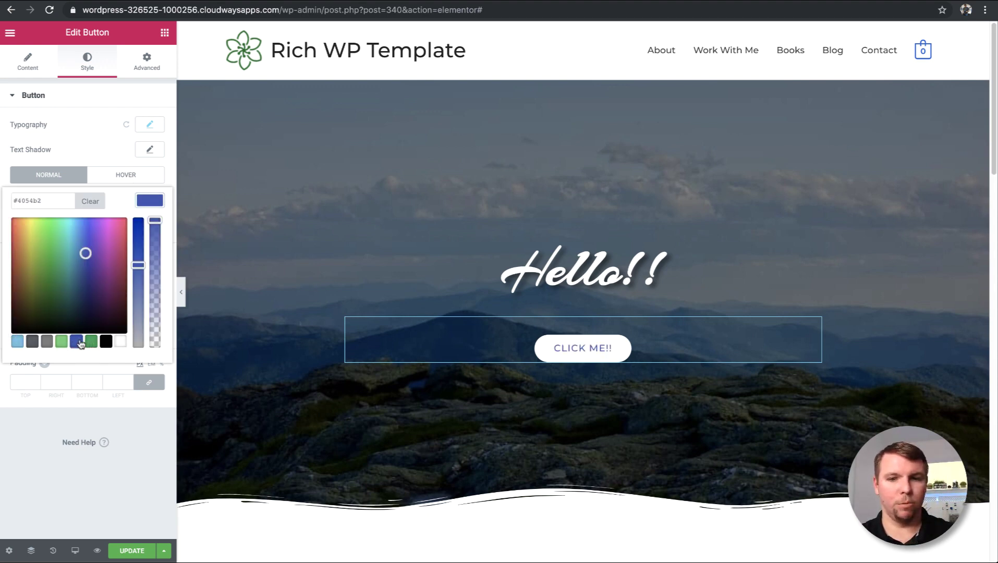
{"action": "left_click", "coordinate": [114, 147]}
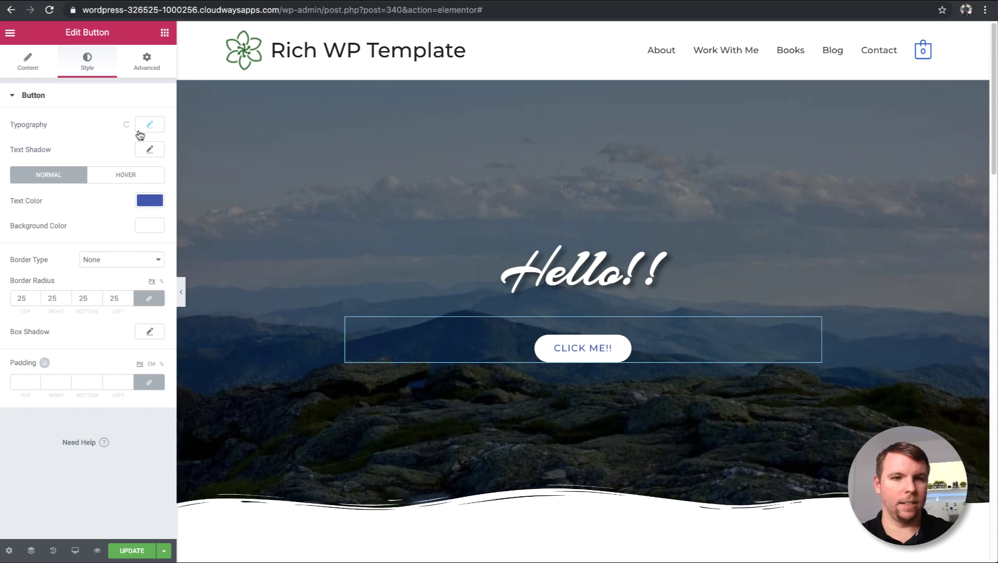
- Set the font weight of the hero button's typography to Bold
{"action": "left_click", "coordinate": [150, 125]}
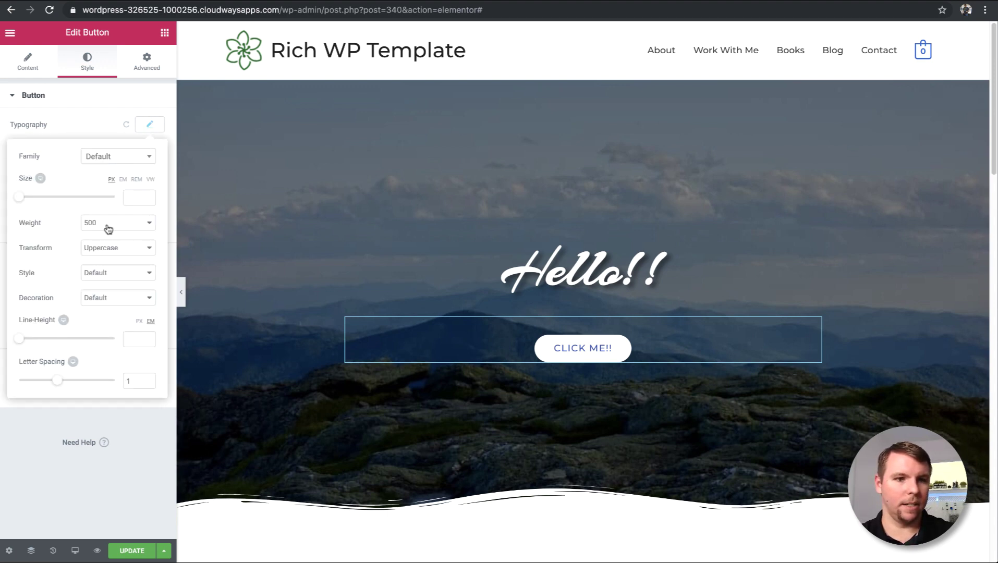
{"action": "left_click", "coordinate": [106, 275]}
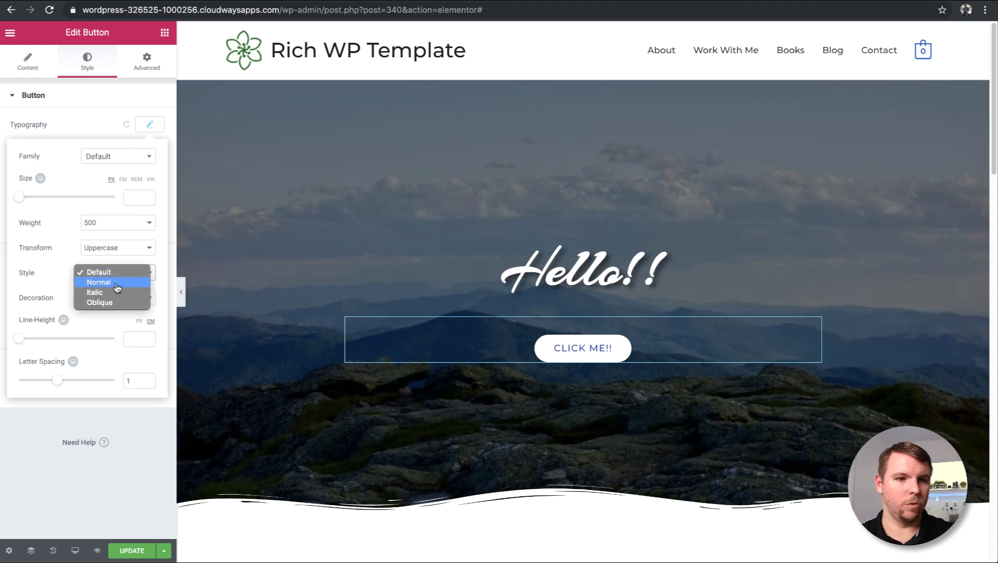
{"action": "left_click", "coordinate": [121, 250]}
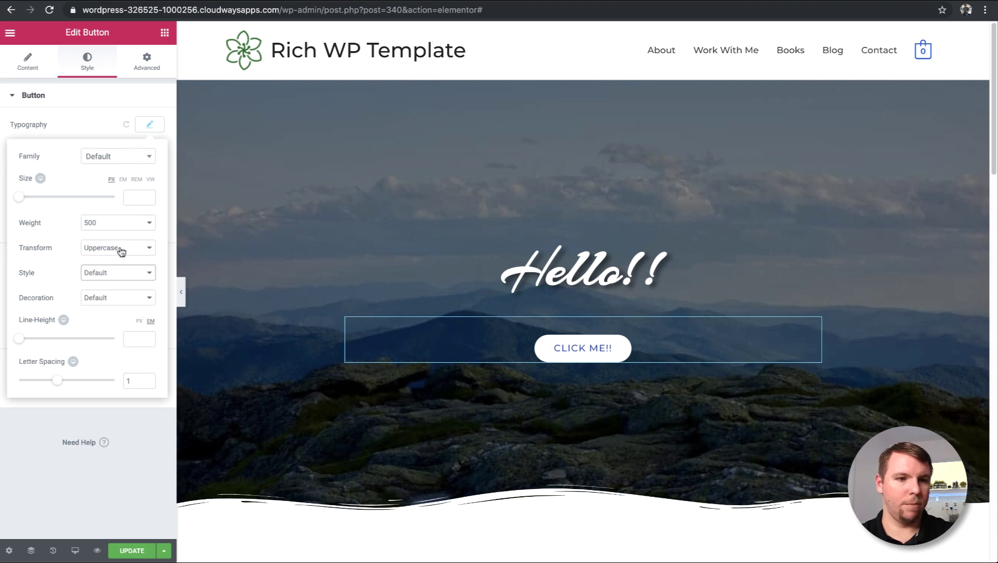
{"action": "left_click", "coordinate": [123, 223]}
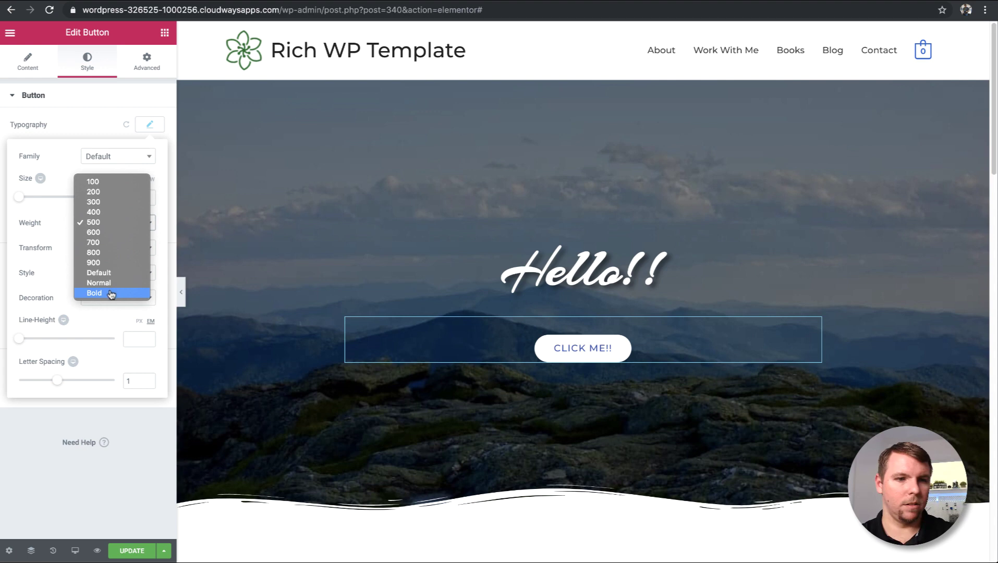
{"action": "left_click", "coordinate": [111, 293]}
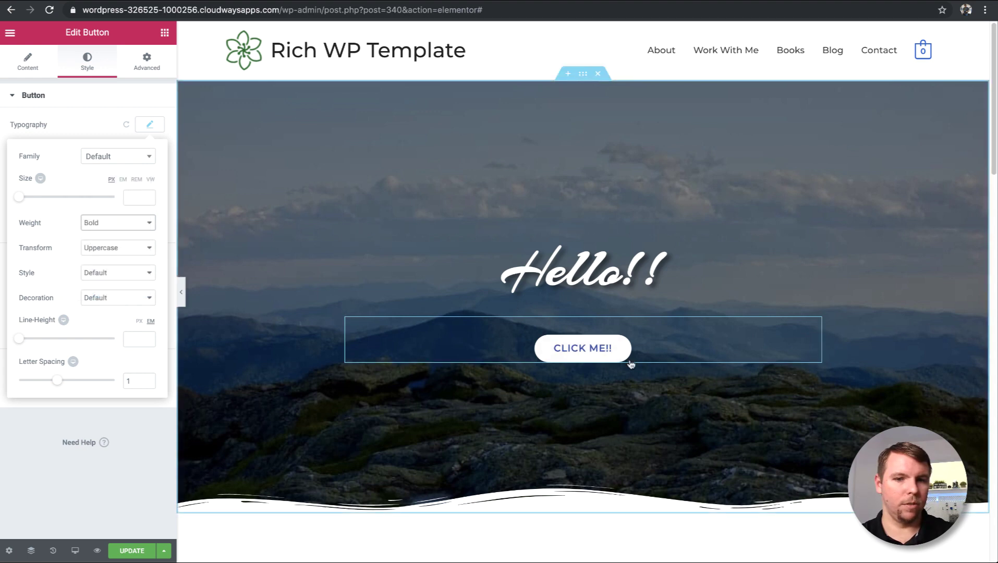
{"action": "left_click", "coordinate": [148, 126]}
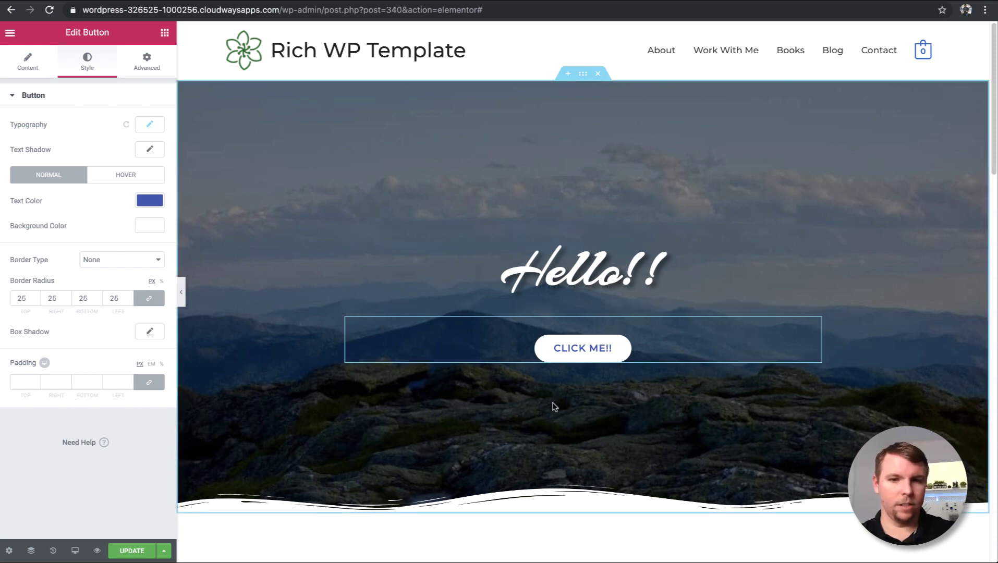
- Open the portrait image in the Coach section for editing and look over its context actions
{"action": "scroll", "coordinate": [699, 283], "scroll_direction": "down", "scroll_amount": 7}
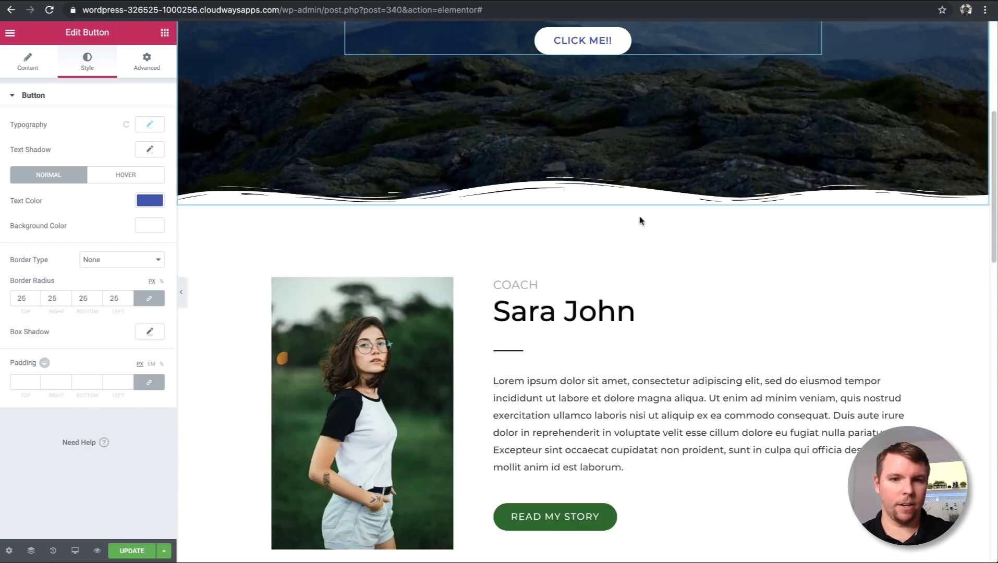
{"action": "scroll", "coordinate": [641, 219], "scroll_direction": "down", "scroll_amount": 2}
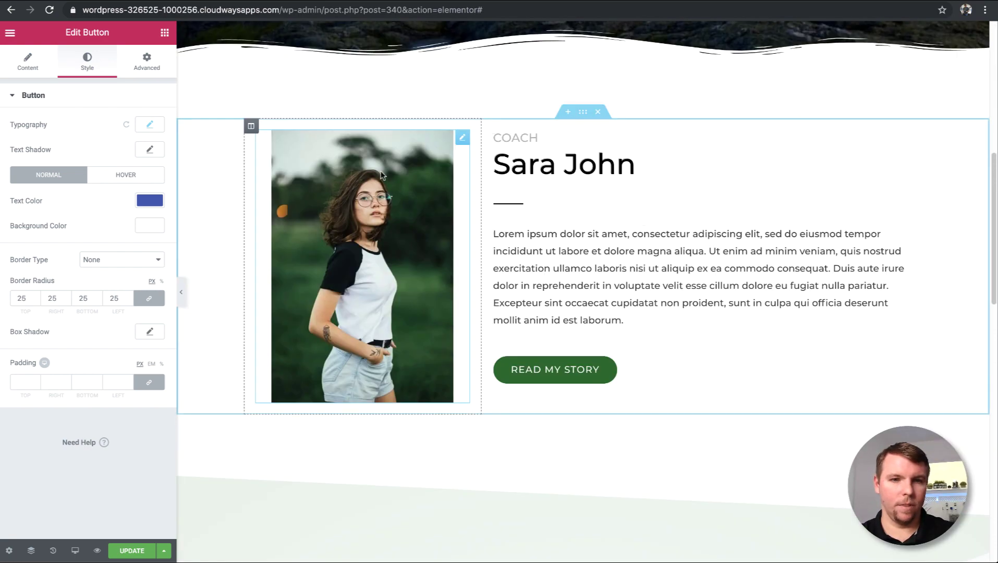
{"action": "left_click", "coordinate": [462, 140]}
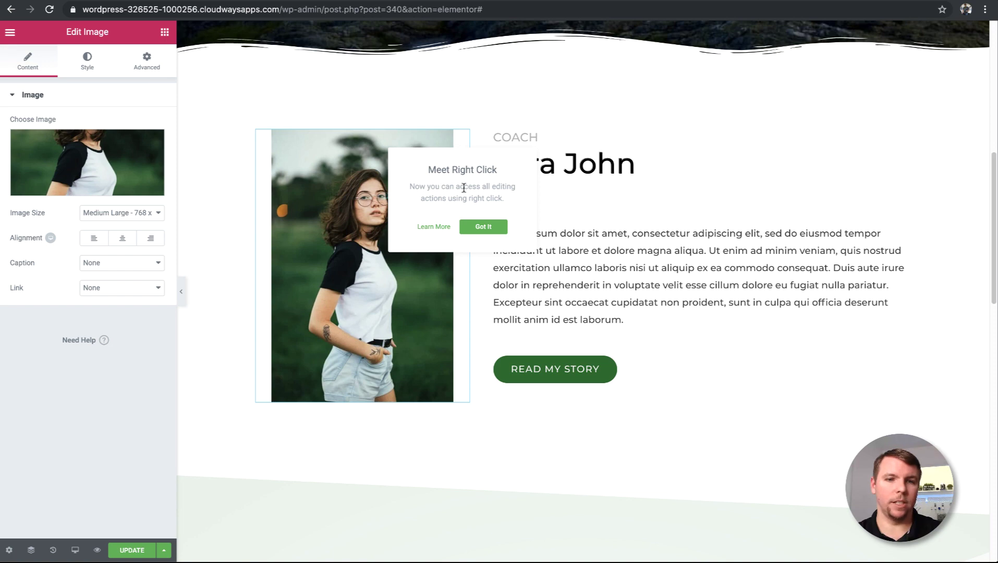
{"action": "left_click", "coordinate": [488, 225]}
{"action": "right_click", "coordinate": [463, 139]}
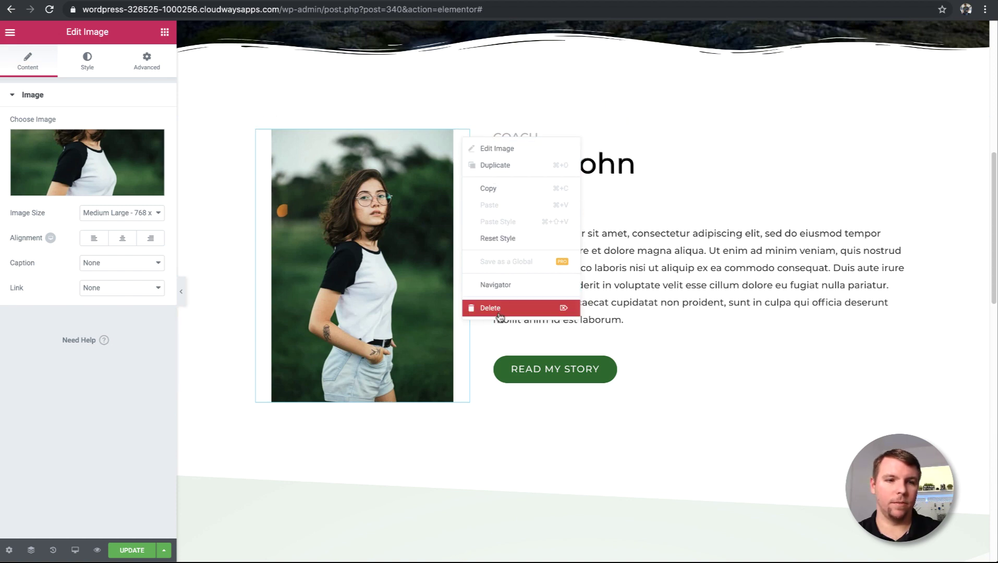
{"action": "left_click", "coordinate": [366, 197]}
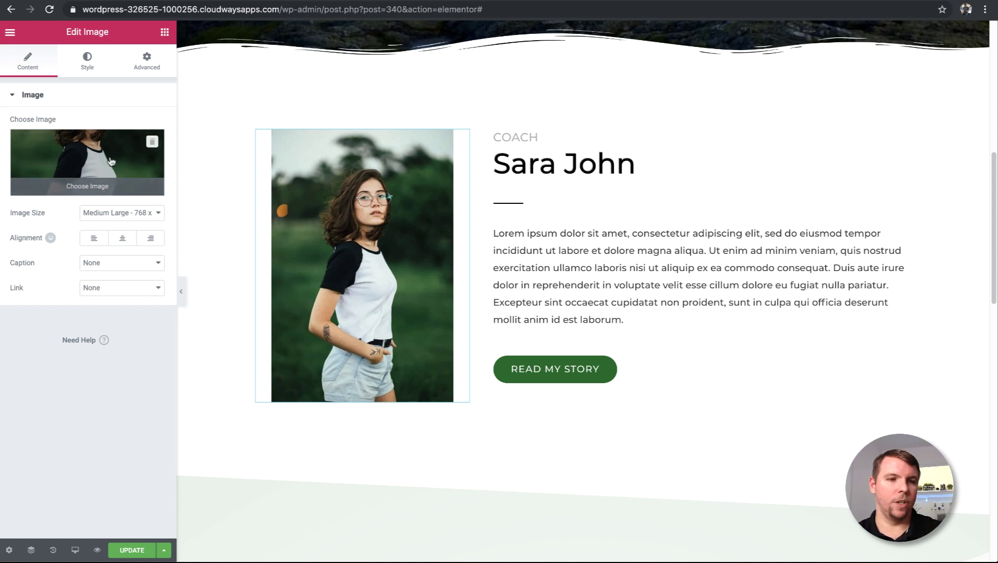
- Remove the portrait image from the Coach section's image widget and open the media library to choose a replacement
{"action": "left_click", "coordinate": [152, 144]}
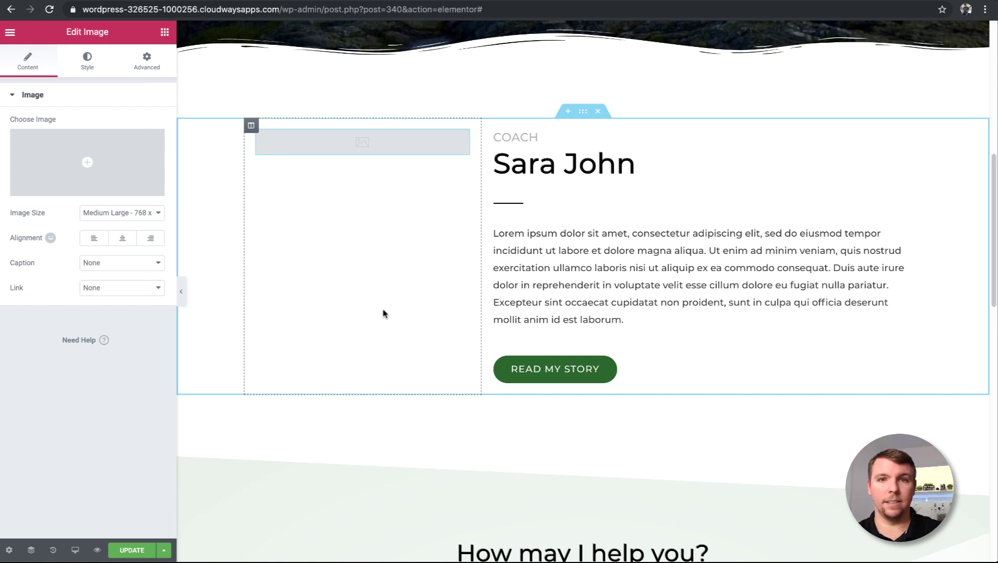
{"action": "left_click", "coordinate": [86, 189]}
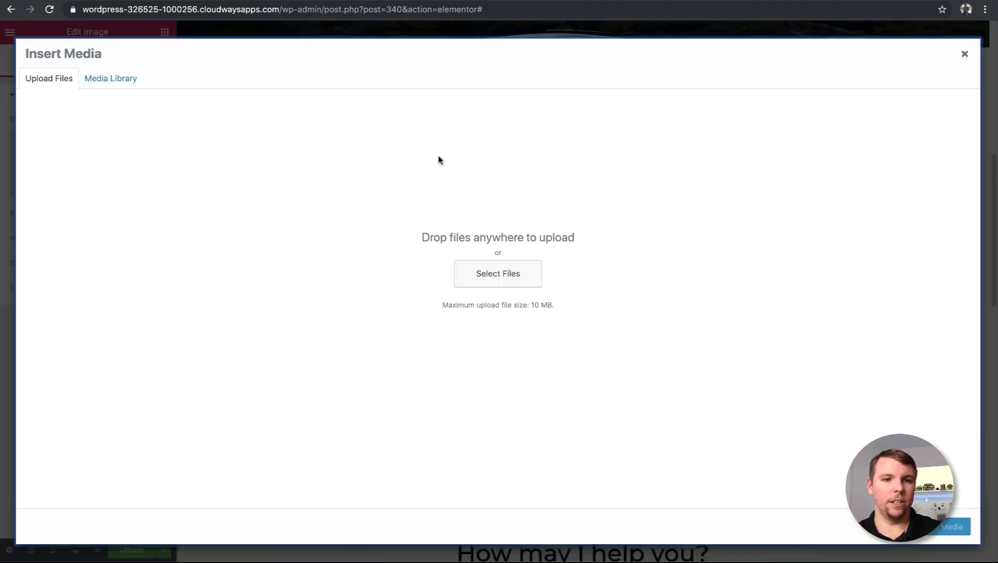
{"action": "left_click", "coordinate": [119, 81]}
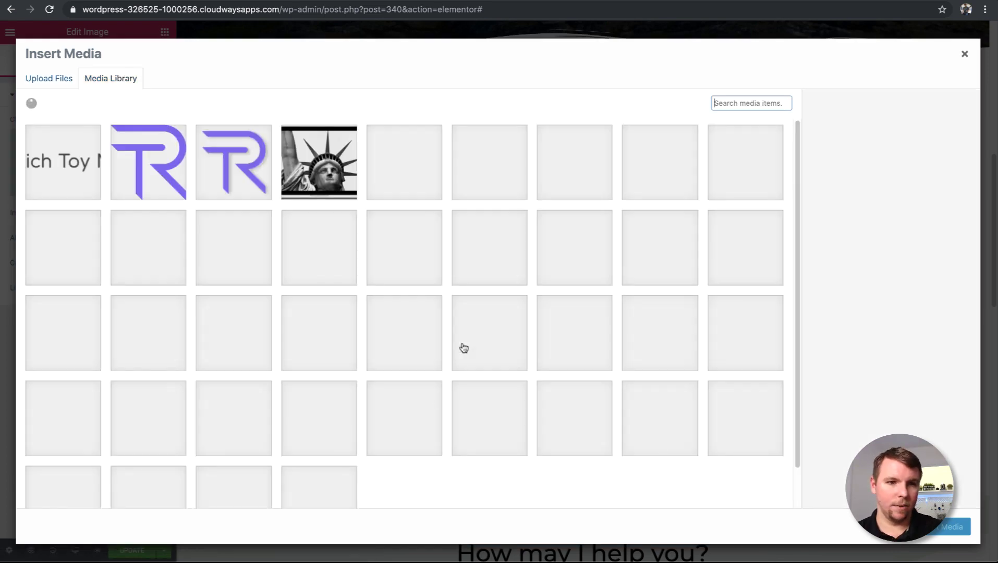
- Browse the media library and inspect the attachment details of u4.png, bg-pic-white-7-1.jpg and bg-pic-white-1-1.jpg
{"action": "scroll", "coordinate": [537, 355], "scroll_direction": "down", "scroll_amount": 2}
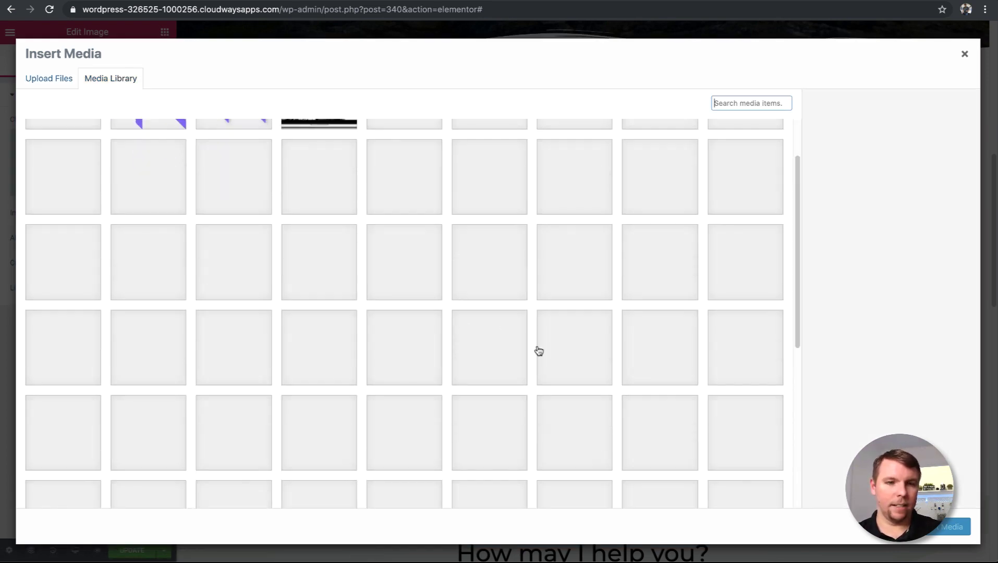
{"action": "scroll", "coordinate": [539, 351], "scroll_direction": "down", "scroll_amount": 2}
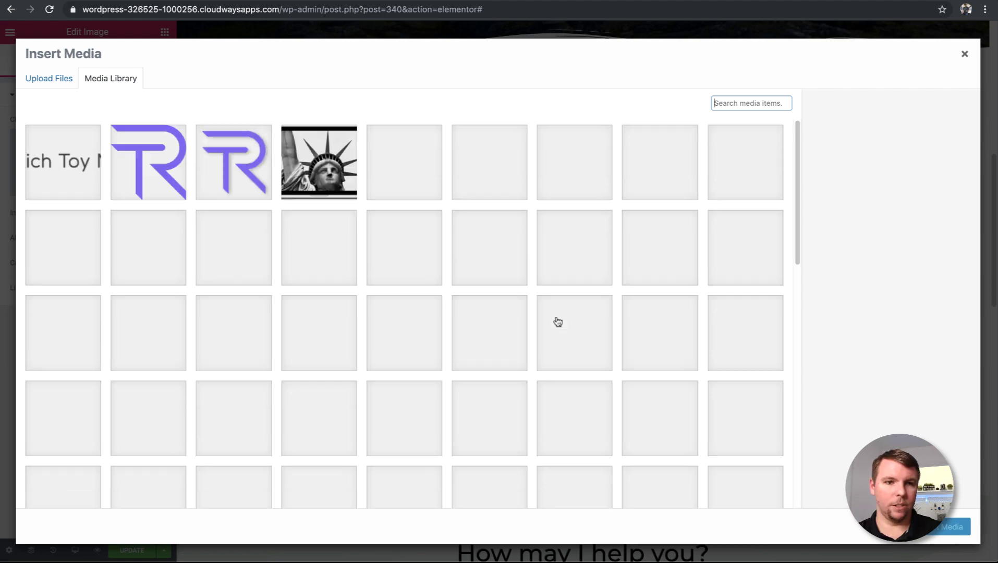
{"action": "left_click", "coordinate": [325, 168]}
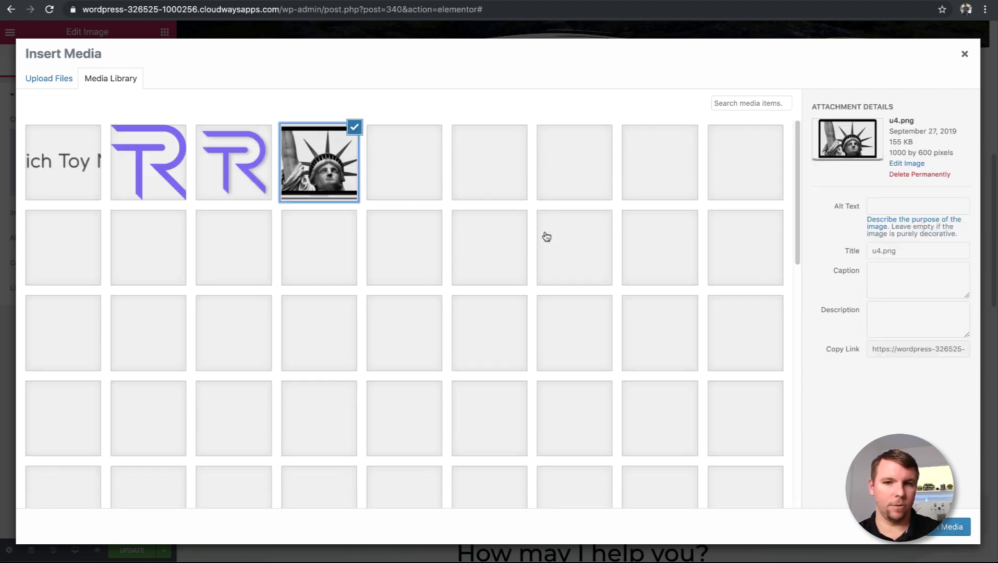
{"action": "left_click", "coordinate": [410, 185]}
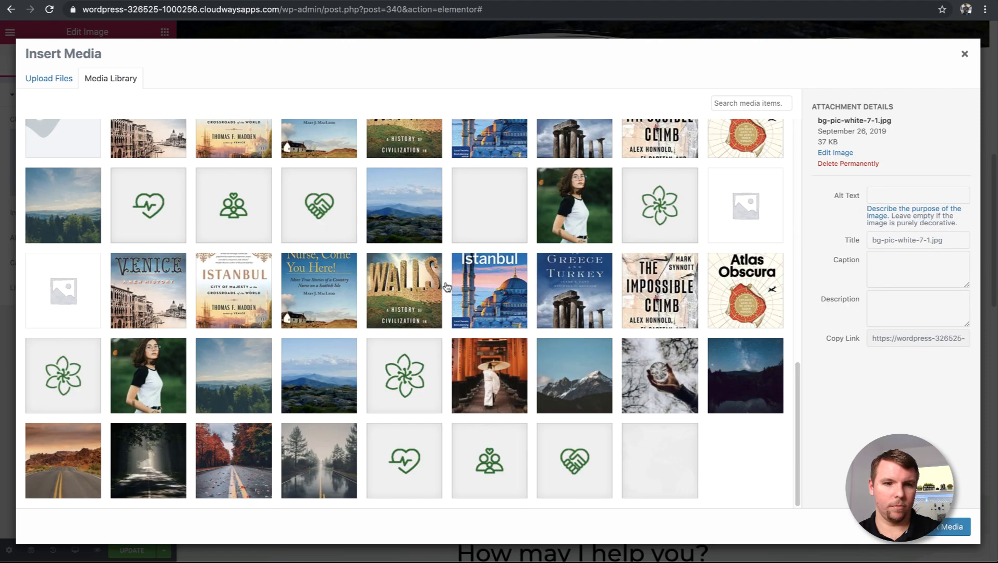
{"action": "scroll", "coordinate": [469, 270], "scroll_direction": "down", "scroll_amount": 10}
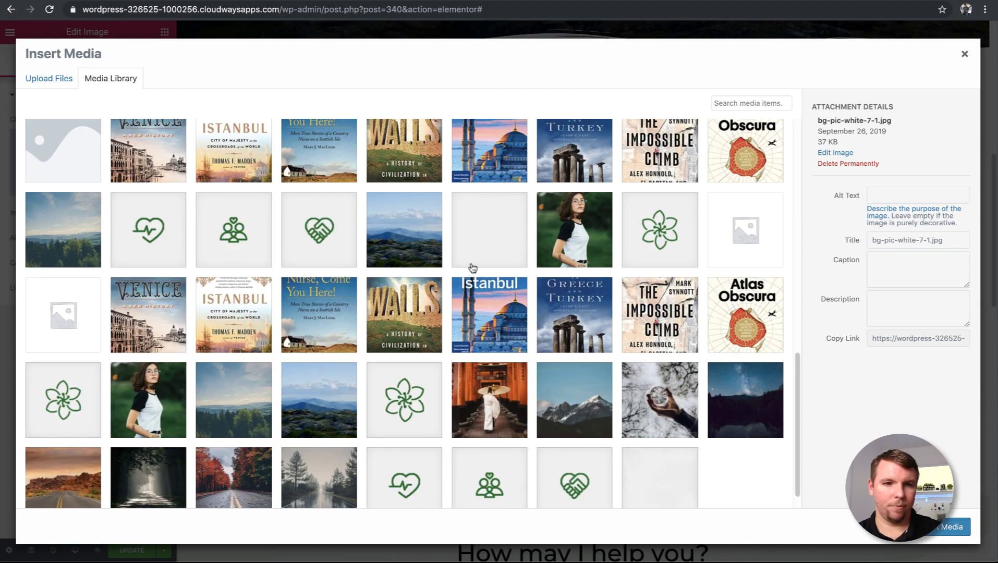
{"action": "scroll", "coordinate": [472, 268], "scroll_direction": "up", "scroll_amount": 10}
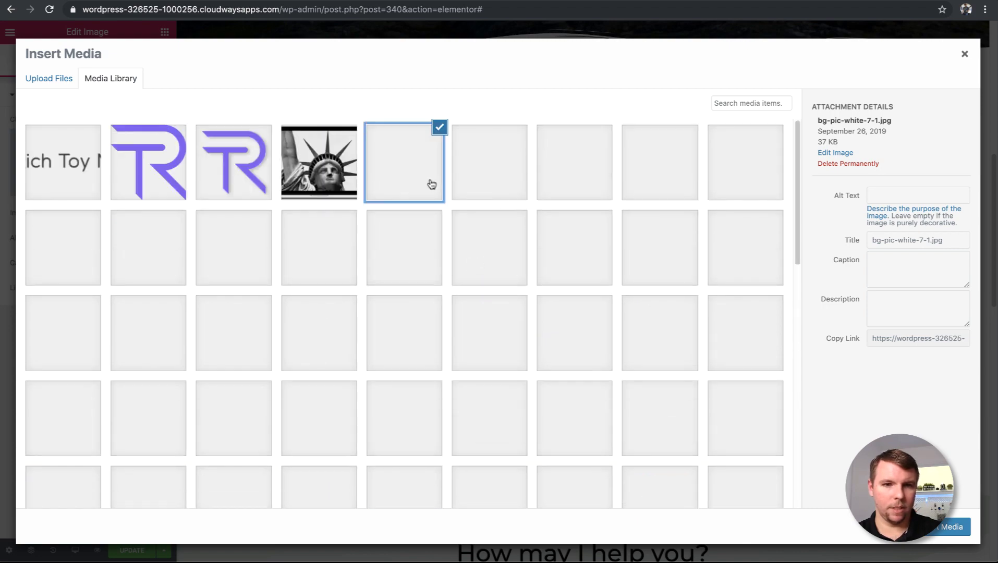
{"action": "scroll", "coordinate": [596, 259], "scroll_direction": "down", "scroll_amount": 2}
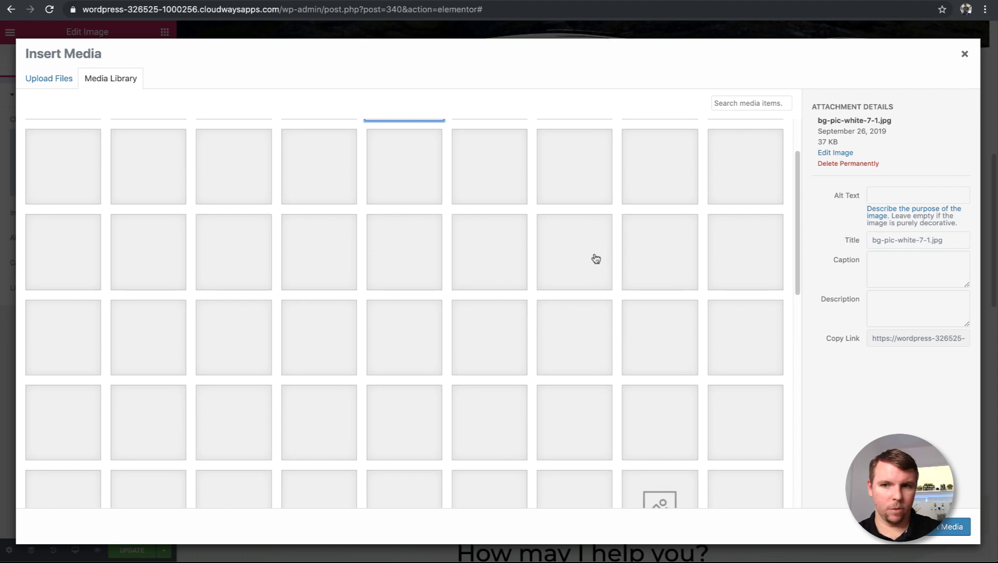
{"action": "left_click", "coordinate": [525, 265]}
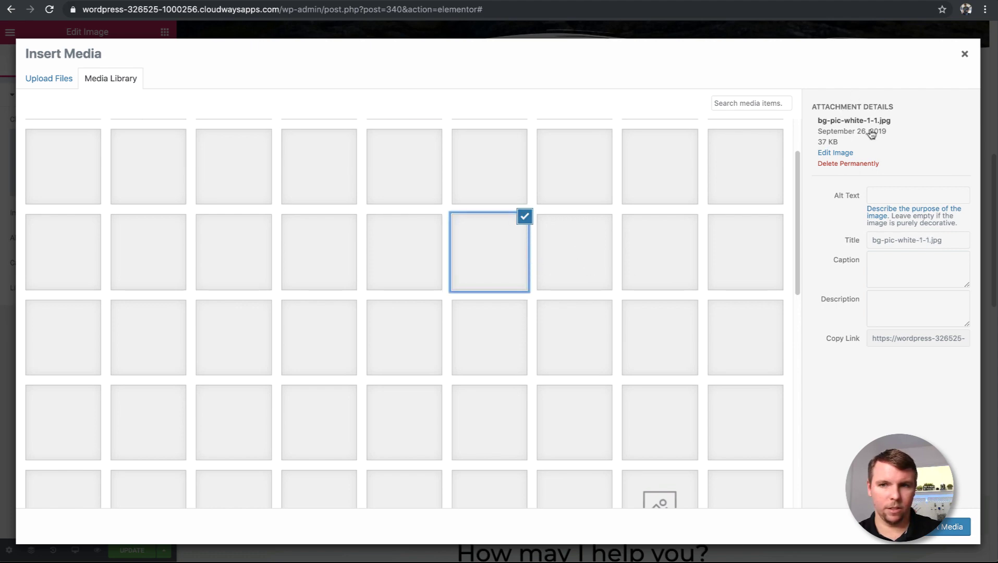
{"action": "scroll", "coordinate": [427, 365], "scroll_direction": "down", "scroll_amount": 5}
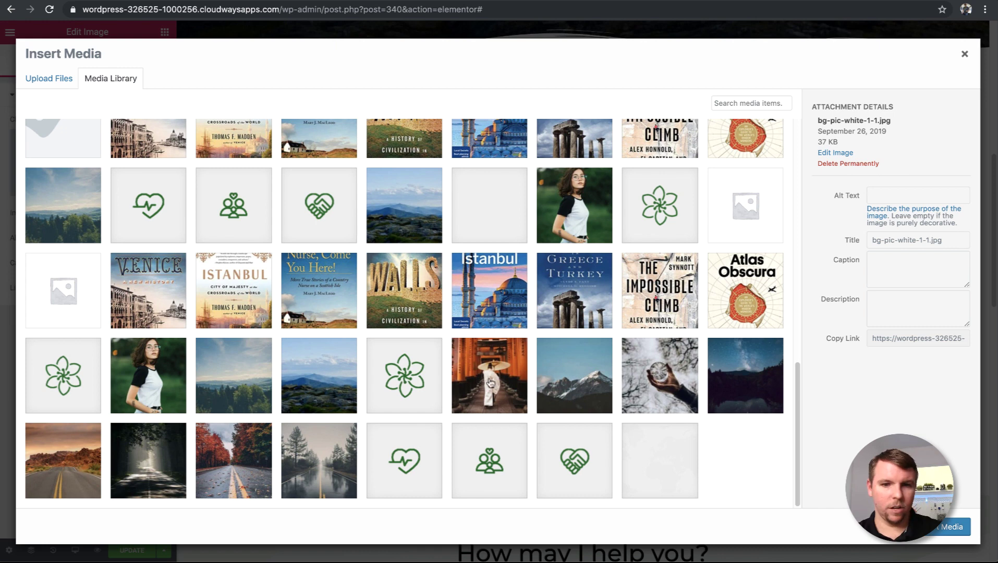
- Consider feature4-free-img.jpg, and insert product2-free-img.jpg, the autumn road photo, as the Coach section's image
{"action": "left_click", "coordinate": [493, 372]}
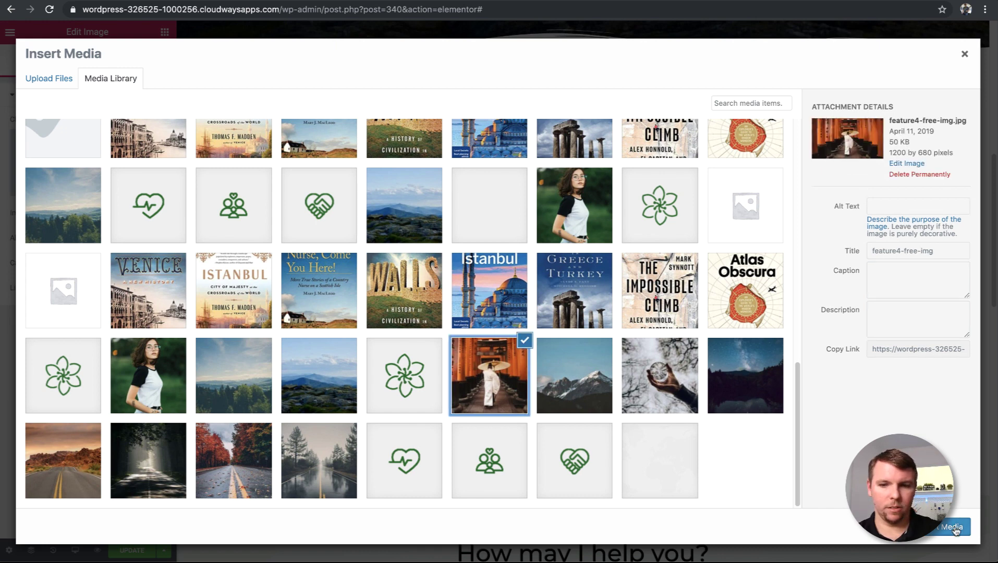
{"action": "left_click", "coordinate": [241, 459]}
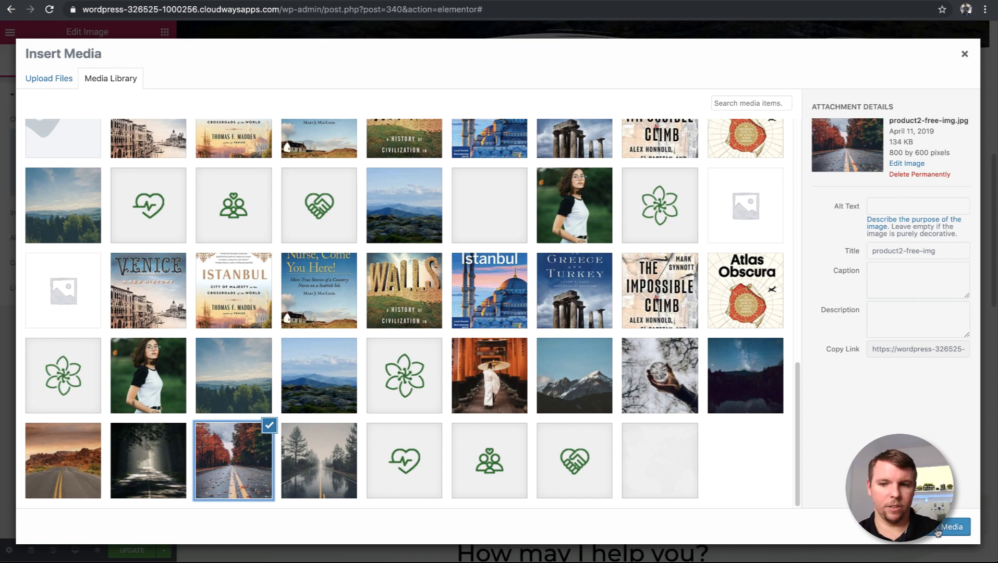
{"action": "left_click", "coordinate": [968, 532]}
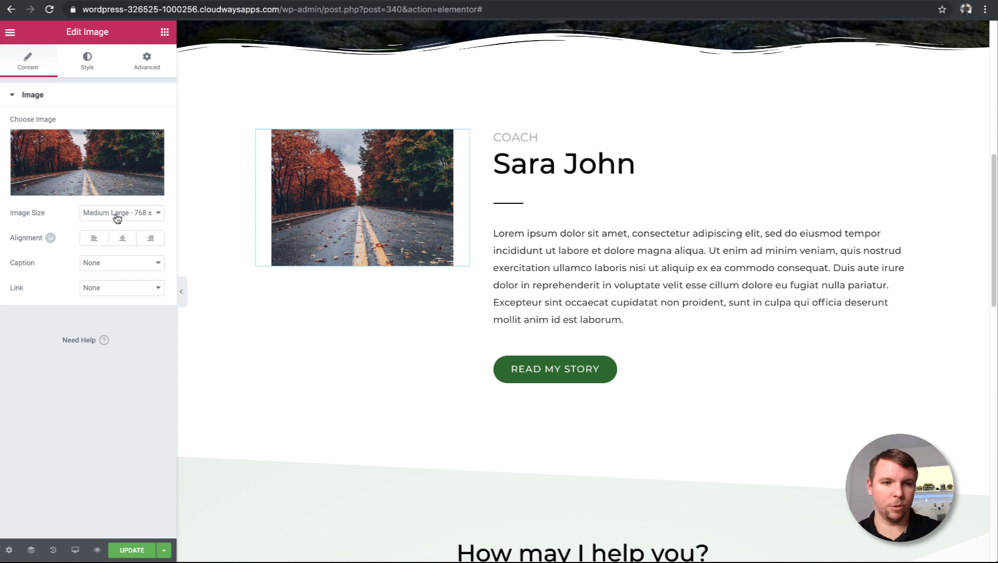
- Try a width of 100% on the Coach section's image, and set its maximum width to 48% and width to 75%
{"action": "left_click", "coordinate": [86, 60]}
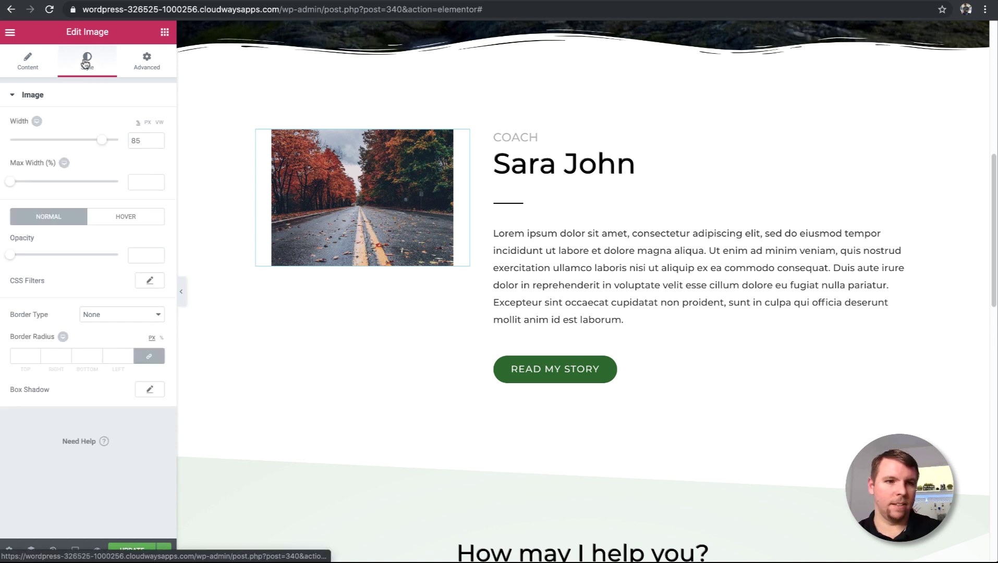
{"action": "mouse_move", "coordinate": [100, 142]}
{"action": "left_mouse_down"}
{"action": "mouse_move", "coordinate": [51, 143]}
{"action": "mouse_move", "coordinate": [118, 147]}
{"action": "left_mouse_up"}
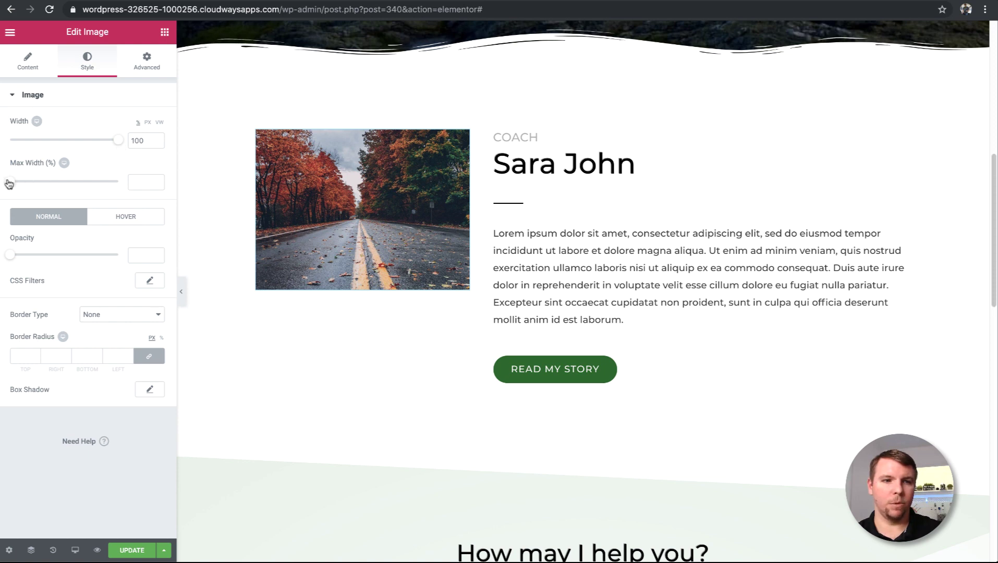
{"action": "left_click_drag", "start_coordinate": [9, 183], "coordinate": [62, 182]}
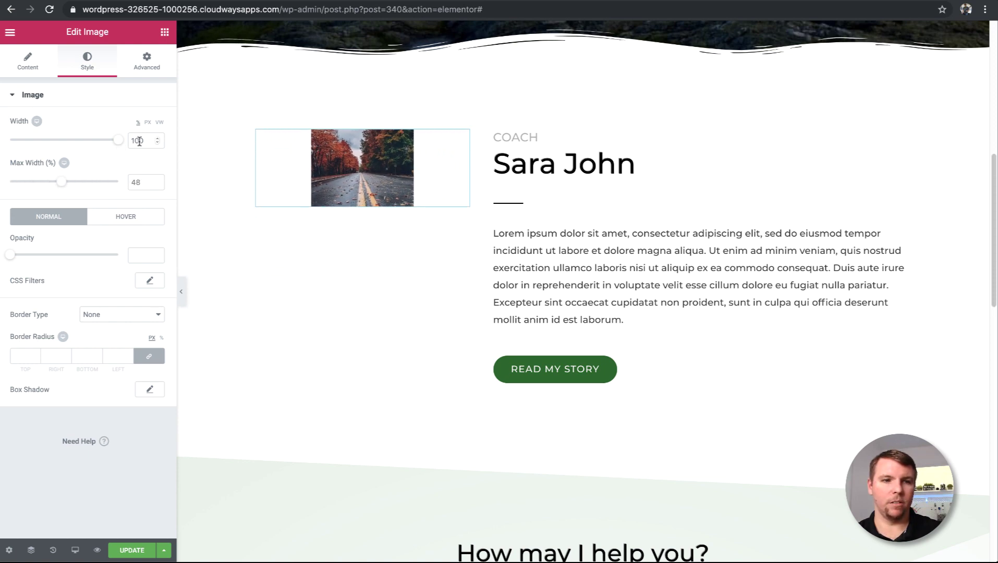
{"action": "left_click_drag", "start_coordinate": [118, 146], "coordinate": [90, 145]}
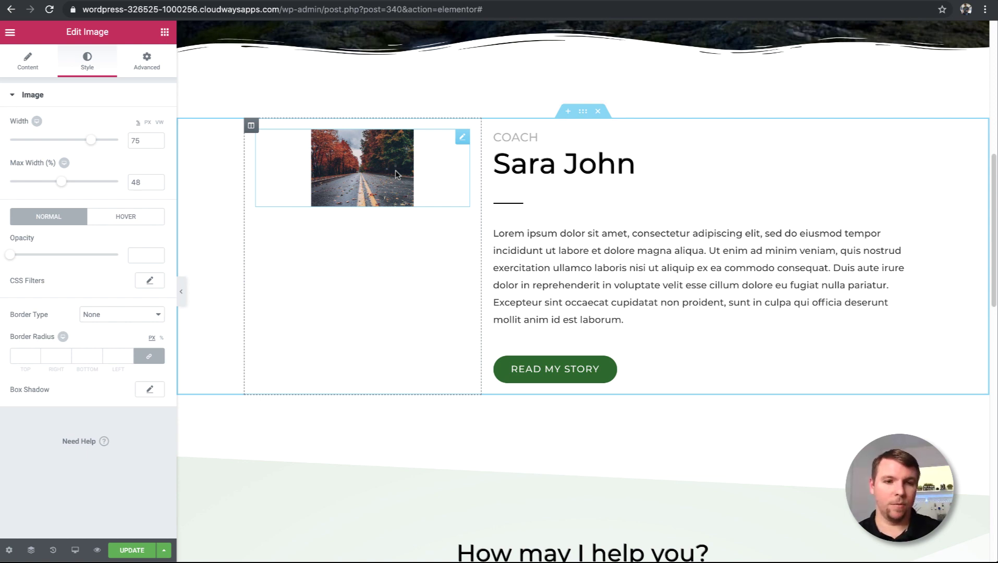
- Undo the width, maximum width and replacement changes made to the Coach section's image
{"action": "key", "text": "super+z"}
{"action": "key", "text": "super+z"}
{"action": "key", "text": "super+z"}
{"action": "key", "text": "super+z"}
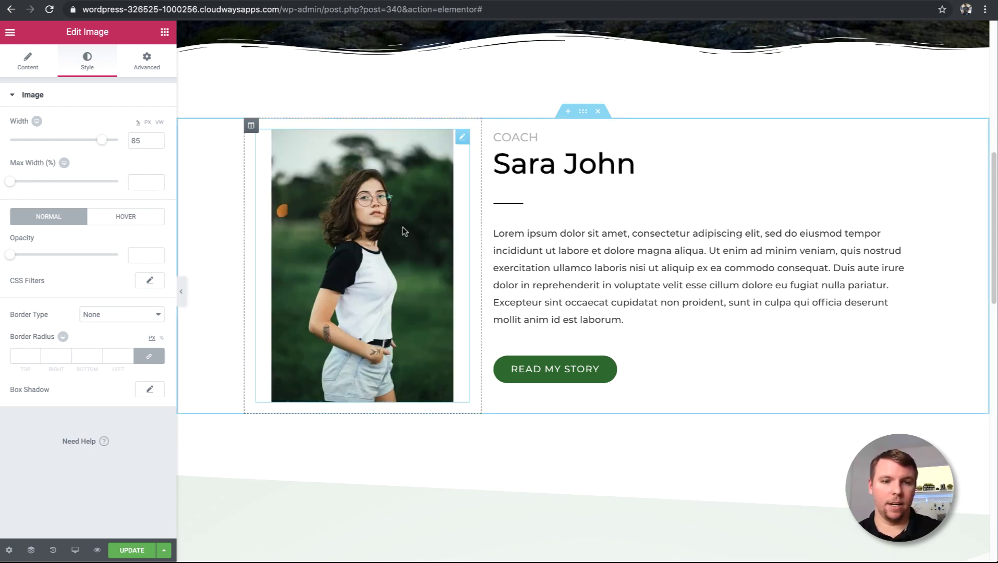
- Undo the hero button's color, weight and text edits and the latest changes to the hero heading's text shadow
{"action": "scroll", "coordinate": [439, 290], "scroll_direction": "up", "scroll_amount": 8}
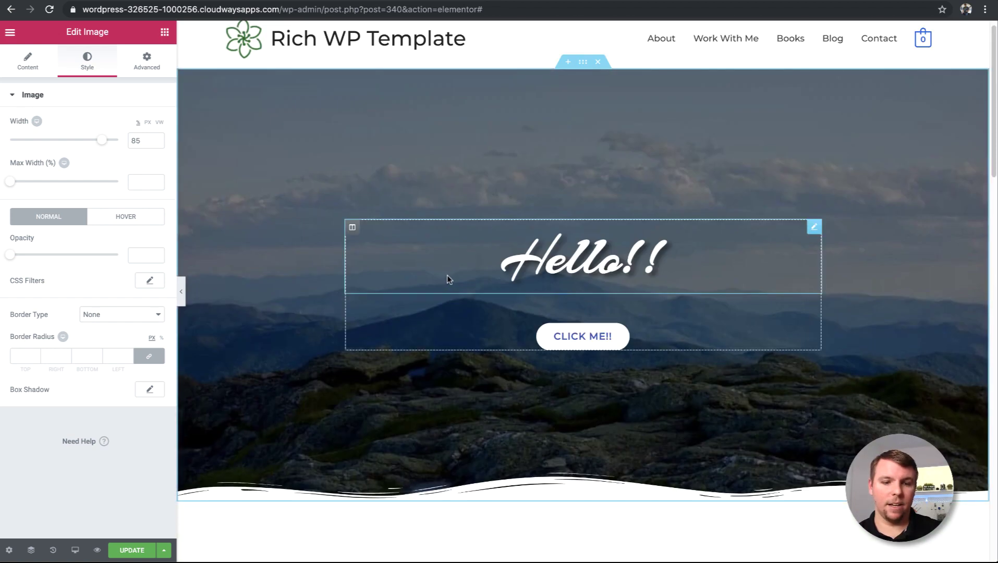
{"action": "scroll", "coordinate": [592, 328], "scroll_direction": "down", "scroll_amount": 5}
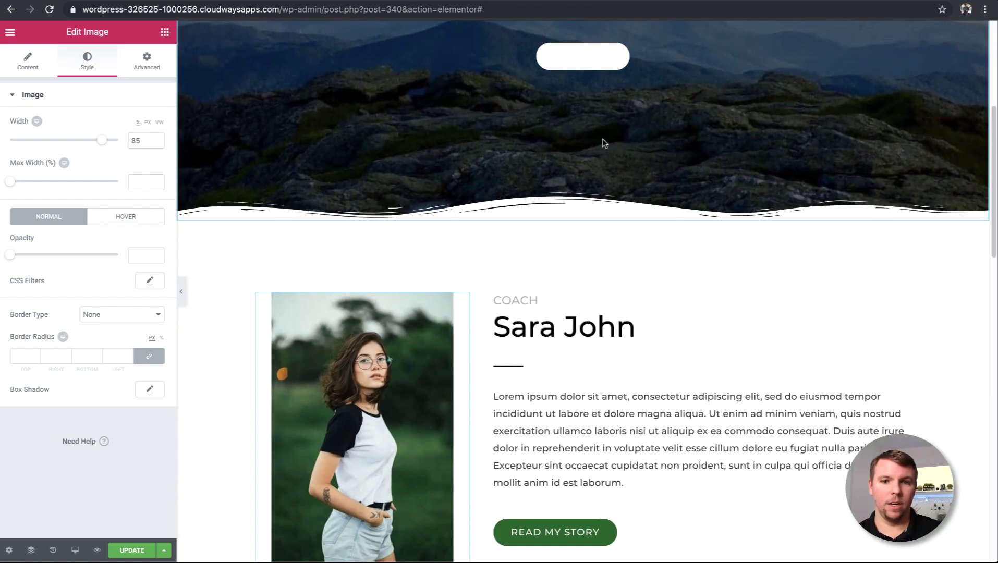
{"action": "scroll", "coordinate": [614, 104], "scroll_direction": "up", "scroll_amount": 5}
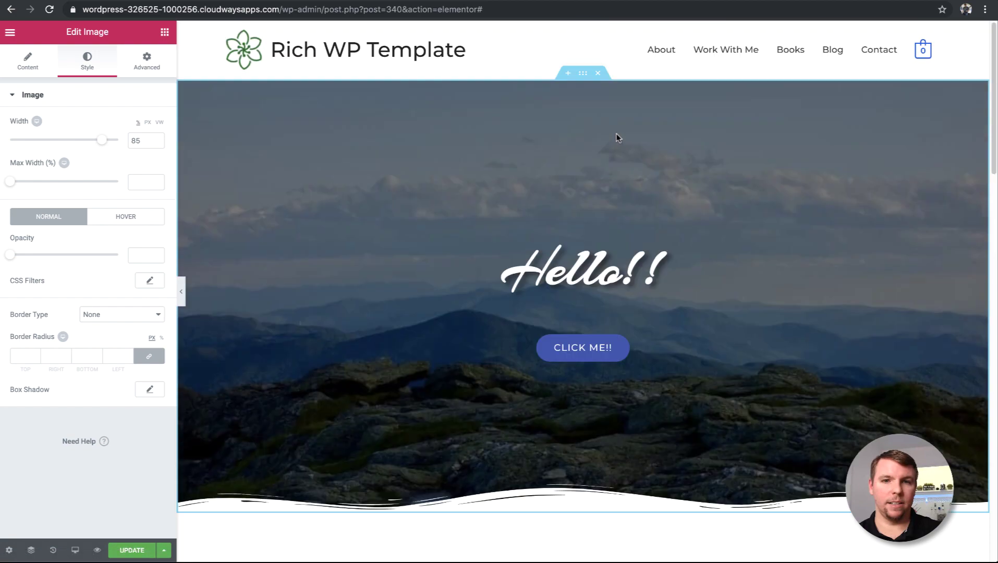
{"action": "scroll", "coordinate": [646, 369], "scroll_direction": "down", "scroll_amount": 5}
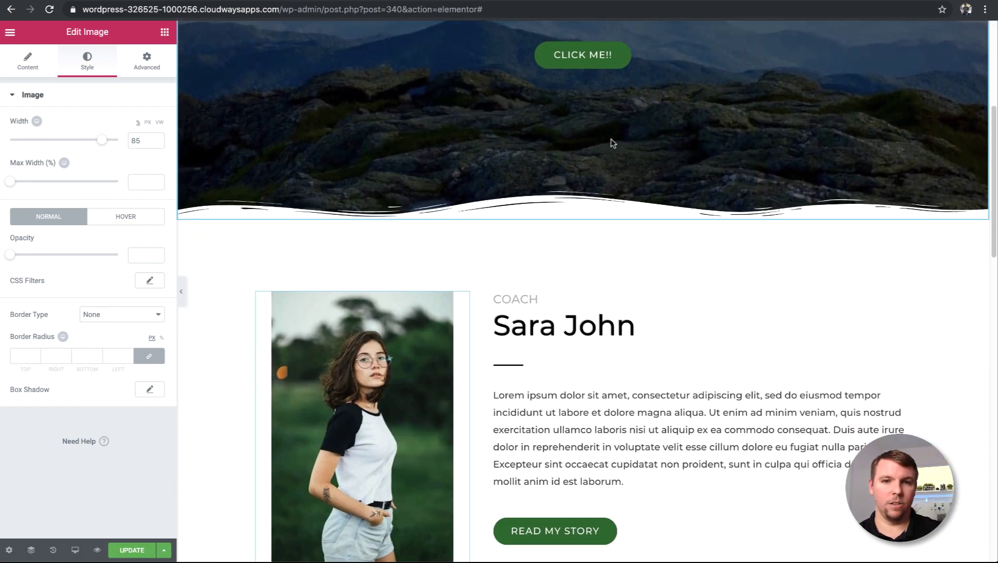
{"action": "scroll", "coordinate": [615, 123], "scroll_direction": "up", "scroll_amount": 2}
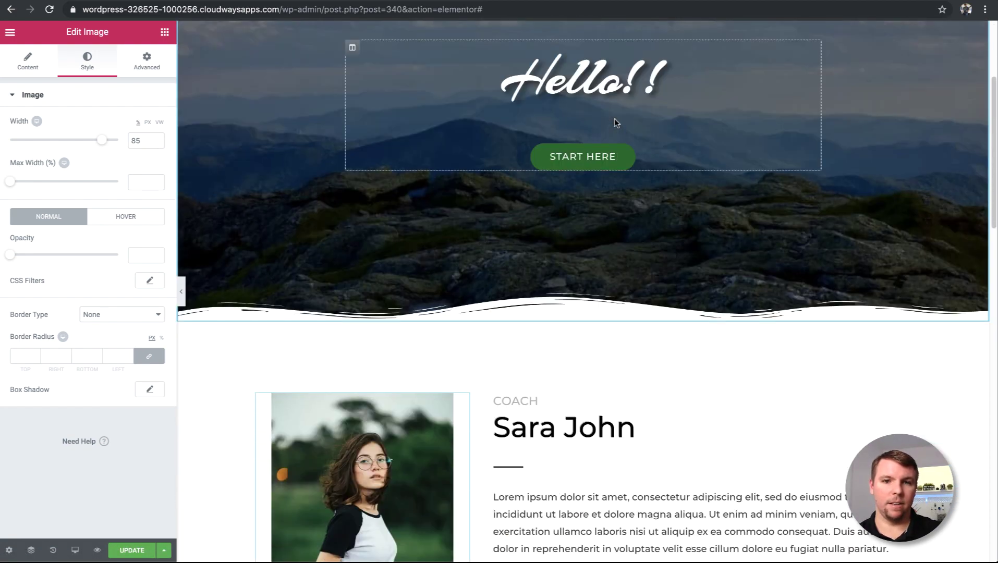
{"action": "key", "text": "super+z"}
{"action": "key", "text": "super+z"}
{"action": "key", "text": "super+z"}
{"action": "key", "text": "super+z"}
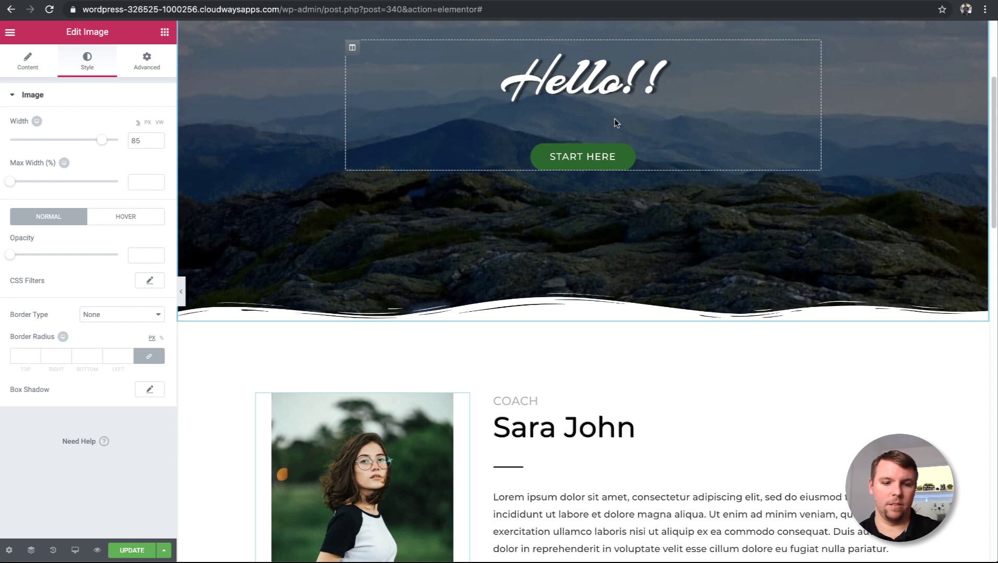
- Undo the hero heading's font and wording changes to bring back the template's original headline
{"action": "key", "text": "super+z"}
{"action": "key", "text": "super+z"}
{"action": "key", "text": "super+z"}
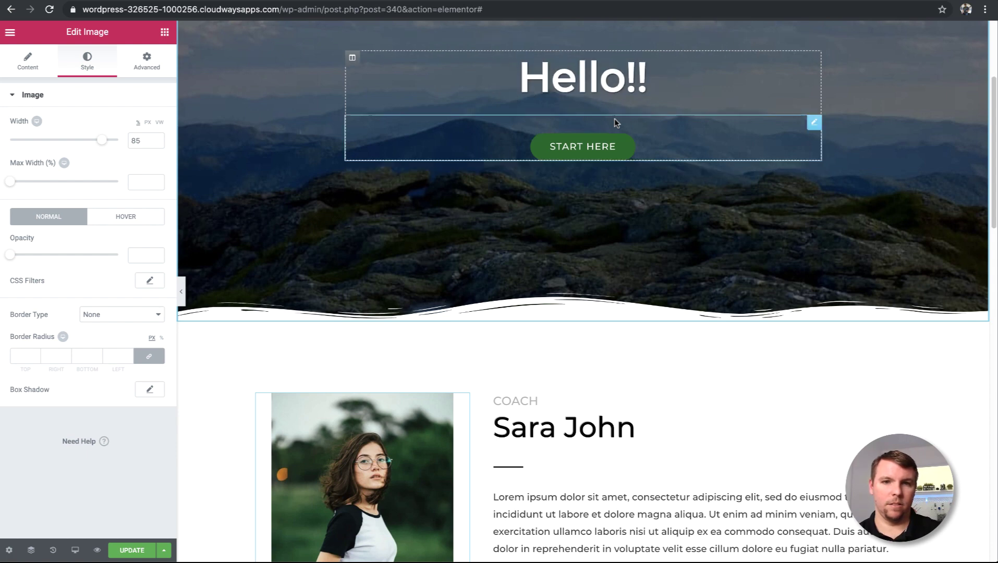
{"action": "key", "text": "super+z"}
{"action": "key", "text": "super+z"}
{"action": "key", "text": "super+z"}
{"action": "key", "text": "super+z"}
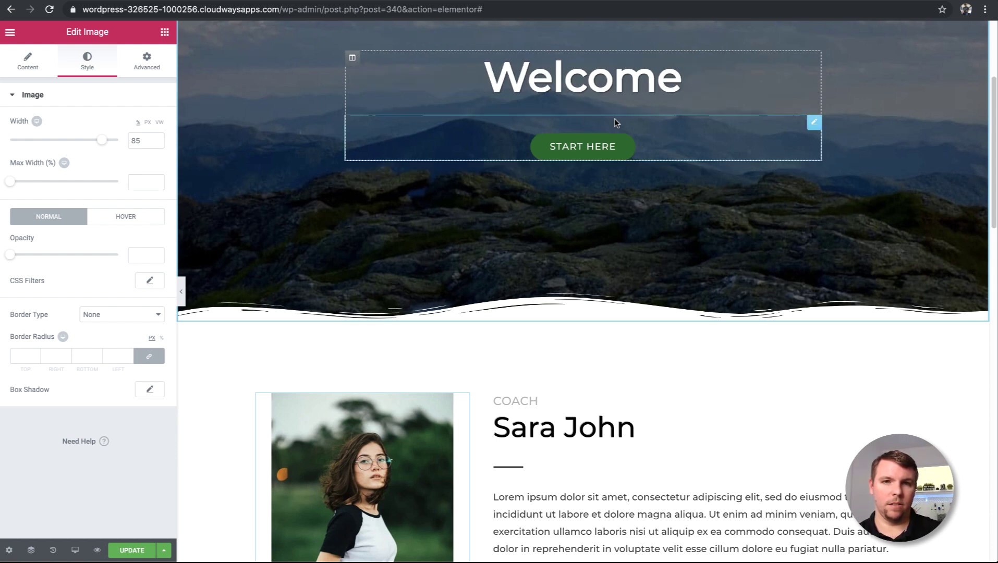
{"action": "scroll", "coordinate": [587, 216], "scroll_direction": "up", "scroll_amount": 4}
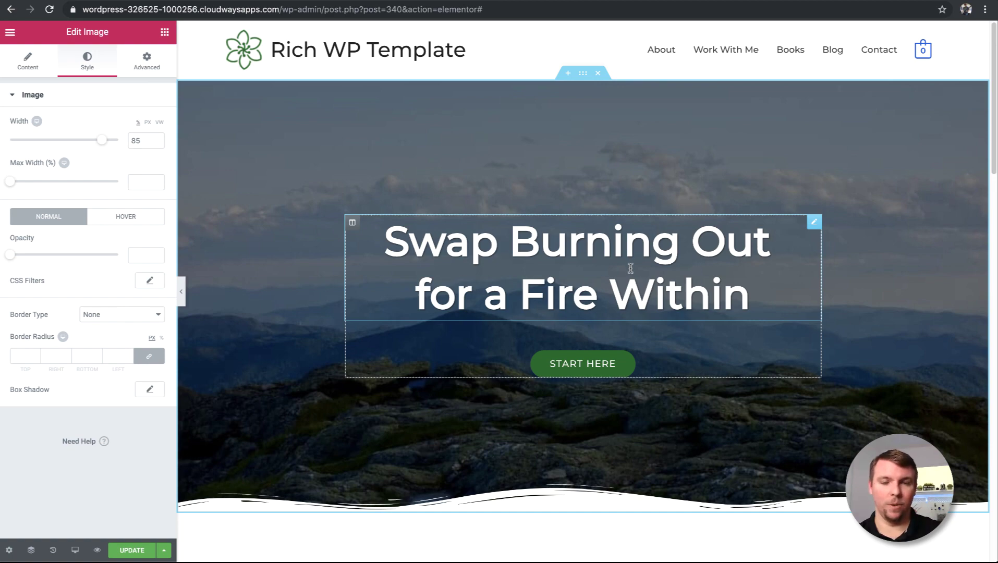
- Open the Coach section's paragraph for editing and highlight parts of its text on the page and in the text editor
{"action": "scroll", "coordinate": [631, 268], "scroll_direction": "down", "scroll_amount": 1}
{"action": "scroll", "coordinate": [630, 268], "scroll_direction": "down", "scroll_amount": 9}
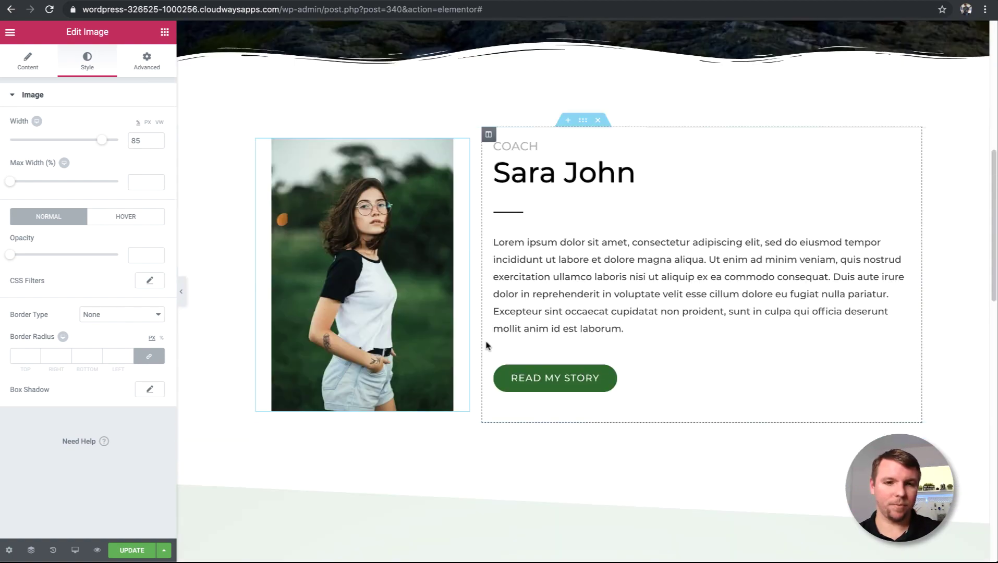
{"action": "left_click", "coordinate": [576, 285]}
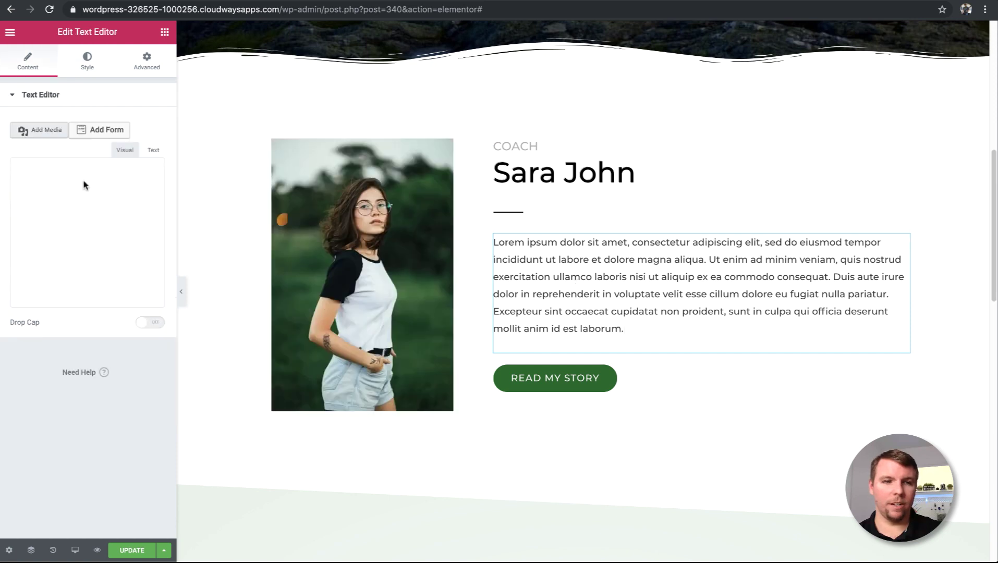
{"action": "left_click_drag", "start_coordinate": [624, 326], "coordinate": [546, 268]}
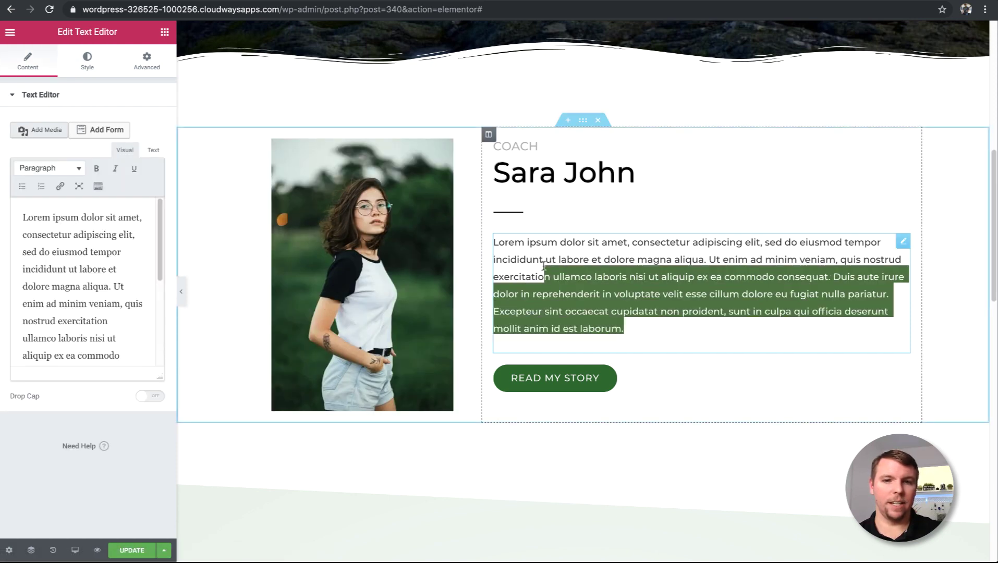
{"action": "left_click", "coordinate": [88, 264]}
{"action": "left_click_drag", "start_coordinate": [59, 234], "coordinate": [212, 341]}
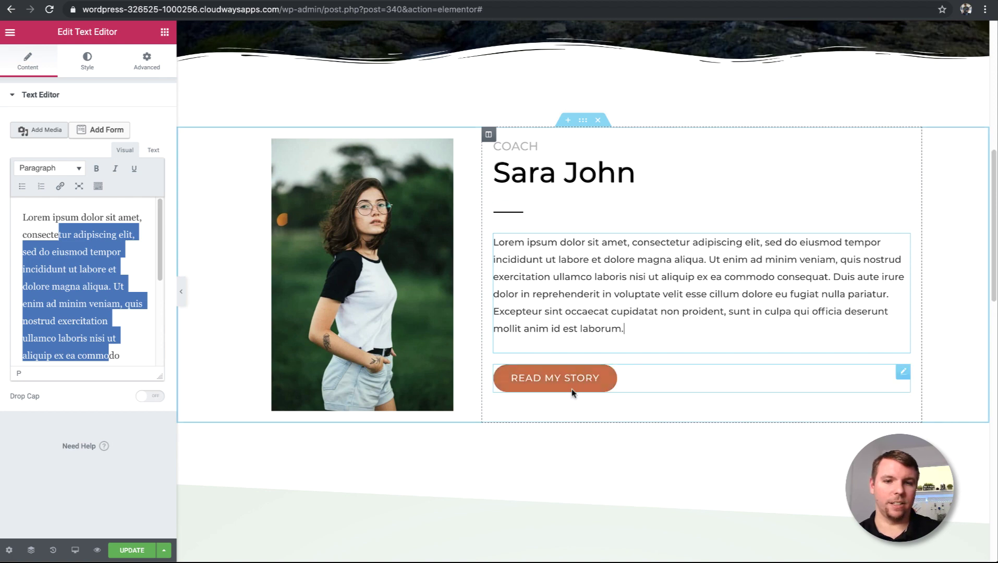
- Open the layout settings of the "How may I help you?" section for editing
{"action": "scroll", "coordinate": [573, 386], "scroll_direction": "down", "scroll_amount": 10}
{"action": "scroll", "coordinate": [756, 429], "scroll_direction": "up", "scroll_amount": 5}
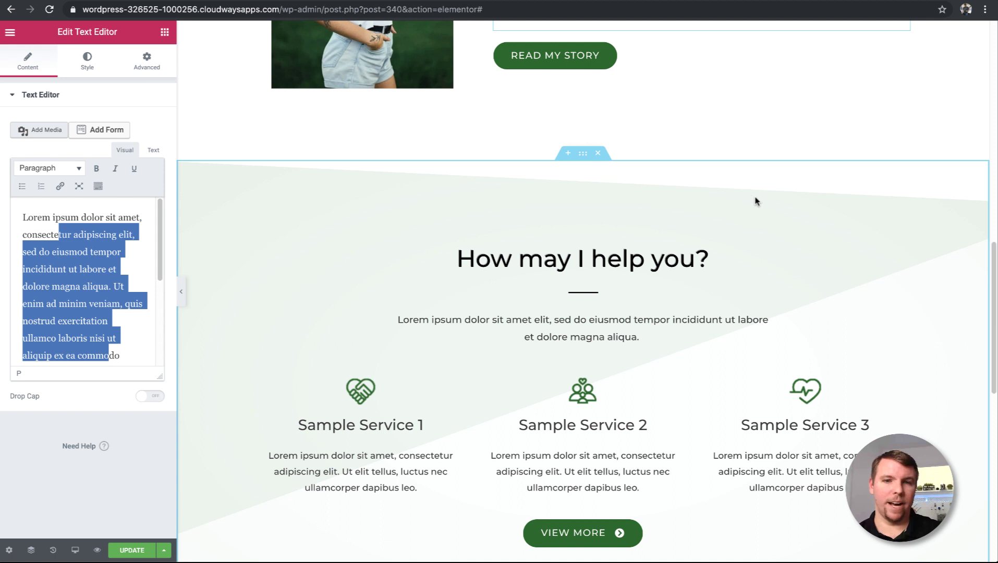
{"action": "left_click", "coordinate": [583, 154]}
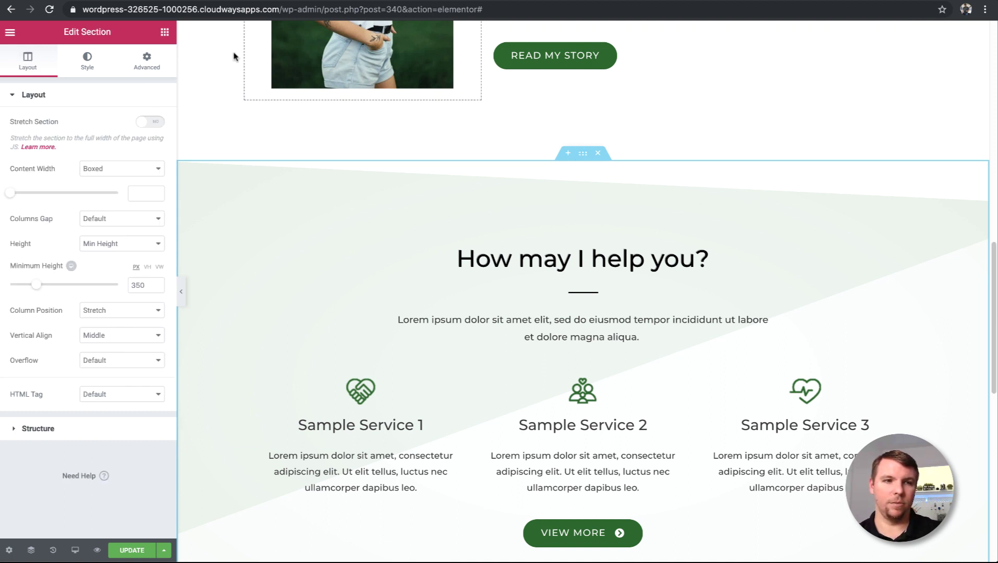
- Recolor the "How may I help you?" section's background gradient purple, with the first color at location 52 and the second at 39
{"action": "left_click", "coordinate": [90, 61]}
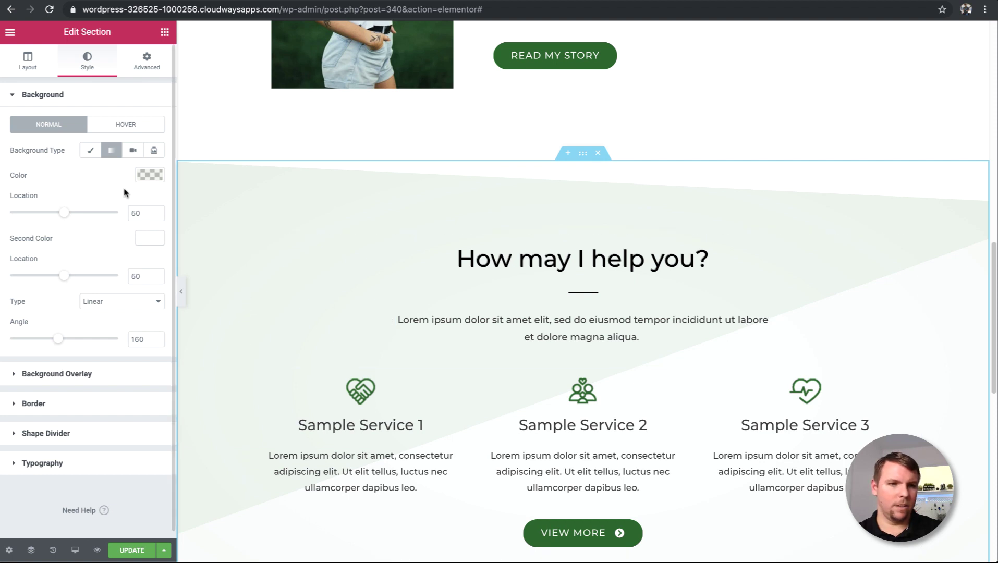
{"action": "left_click", "coordinate": [149, 175]}
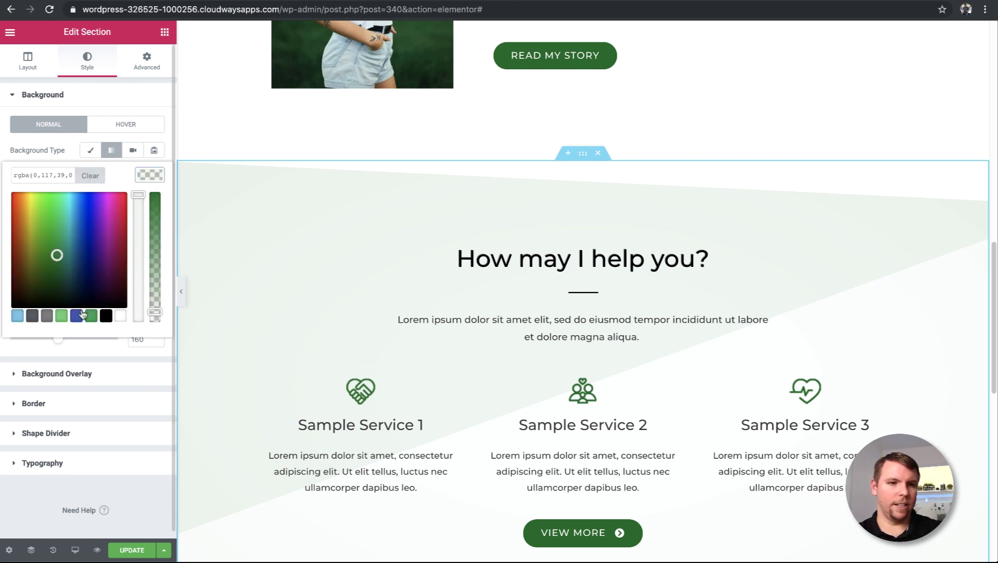
{"action": "left_click_drag", "start_coordinate": [57, 255], "coordinate": [110, 214]}
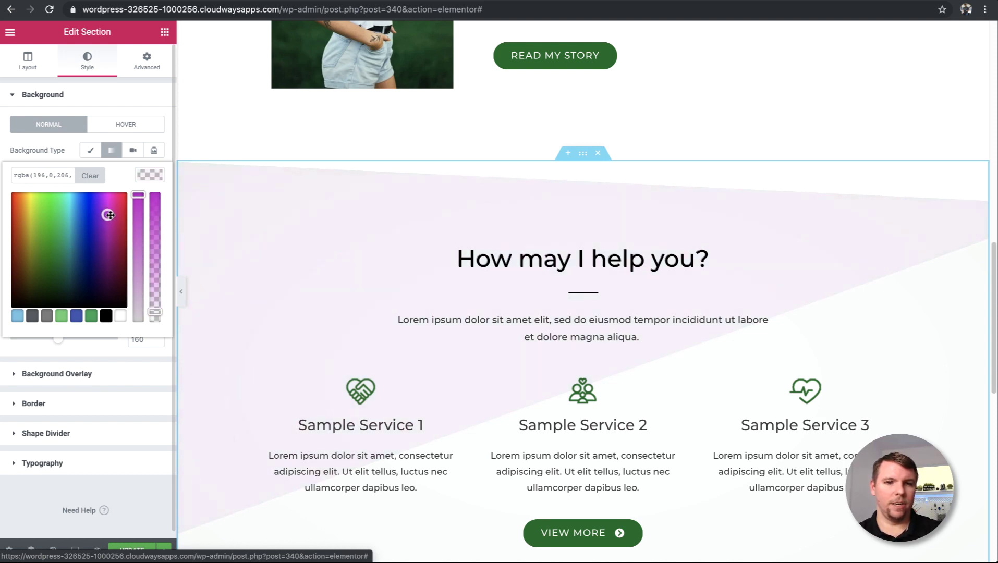
{"action": "left_click", "coordinate": [76, 149]}
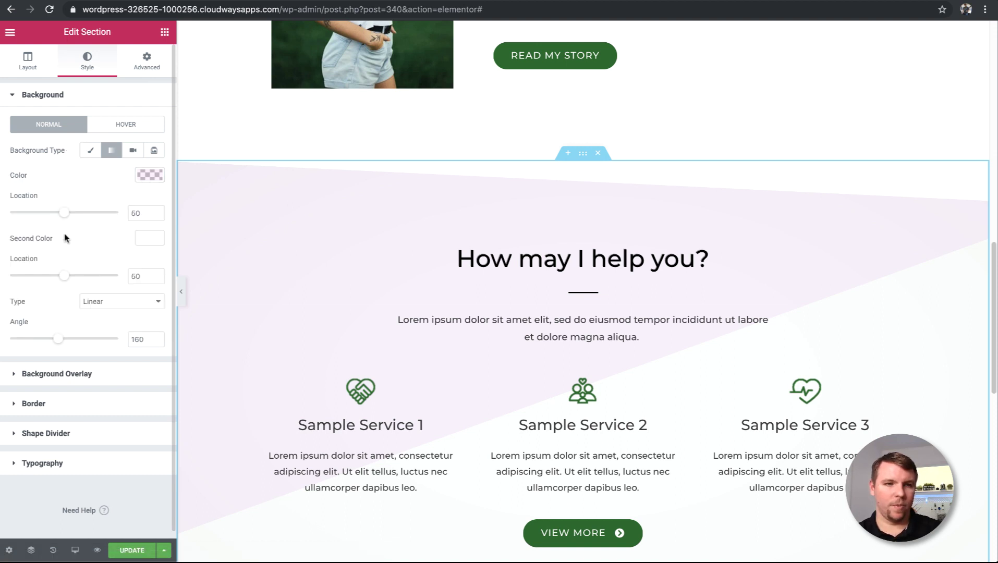
{"action": "mouse_move", "coordinate": [63, 277]}
{"action": "left_mouse_down"}
{"action": "mouse_move", "coordinate": [31, 277]}
{"action": "mouse_move", "coordinate": [108, 278]}
{"action": "mouse_move", "coordinate": [52, 275]}
{"action": "left_mouse_up"}
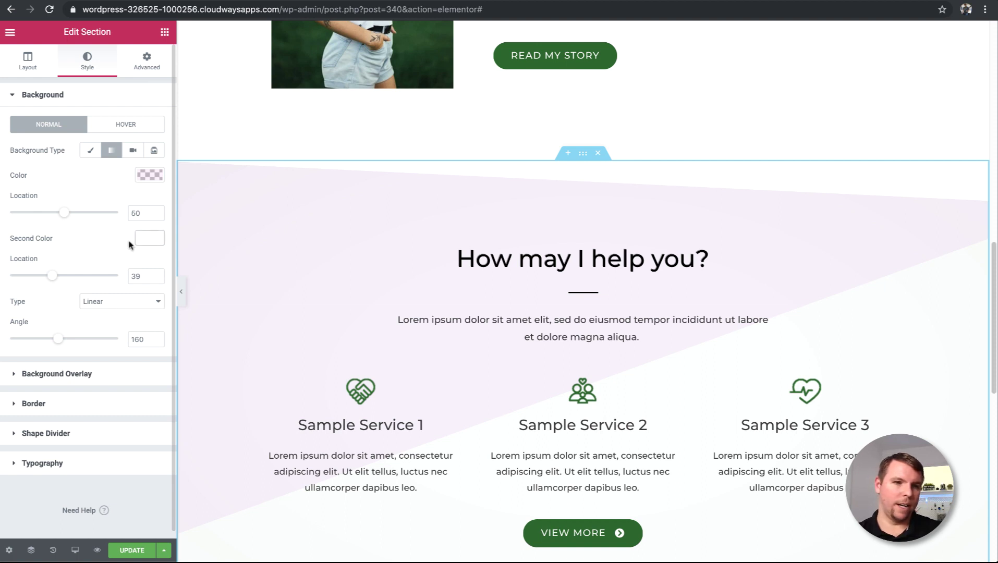
{"action": "mouse_move", "coordinate": [67, 215]}
{"action": "left_mouse_down"}
{"action": "mouse_move", "coordinate": [49, 217]}
{"action": "mouse_move", "coordinate": [79, 219]}
{"action": "mouse_move", "coordinate": [45, 221]}
{"action": "mouse_move", "coordinate": [88, 219]}
{"action": "mouse_move", "coordinate": [67, 220]}
{"action": "left_mouse_up"}
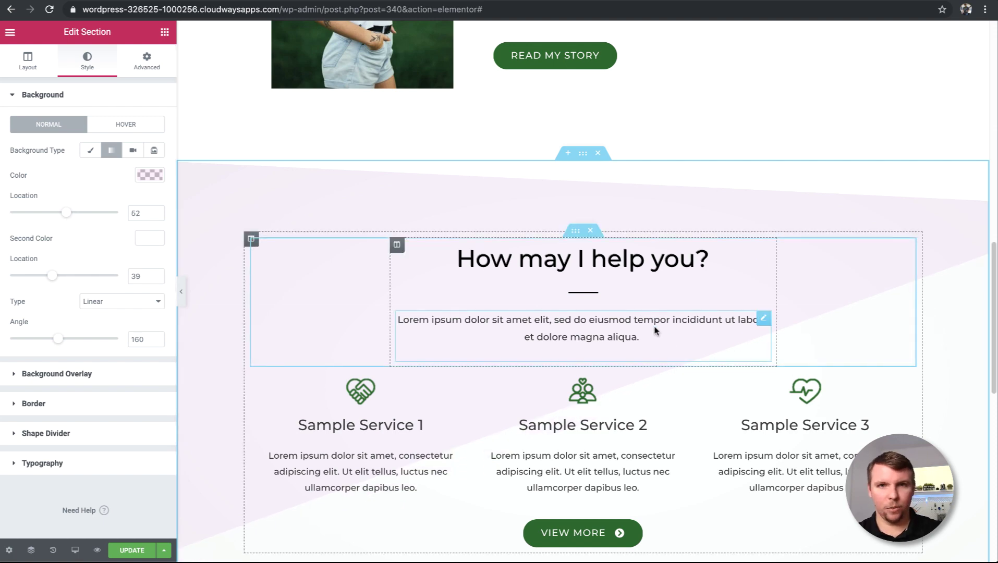
- Undo the "How may I help you?" section's gradient color and location changes
{"action": "scroll", "coordinate": [680, 333], "scroll_direction": "down", "scroll_amount": 2}
{"action": "scroll", "coordinate": [671, 328], "scroll_direction": "down", "scroll_amount": 1}
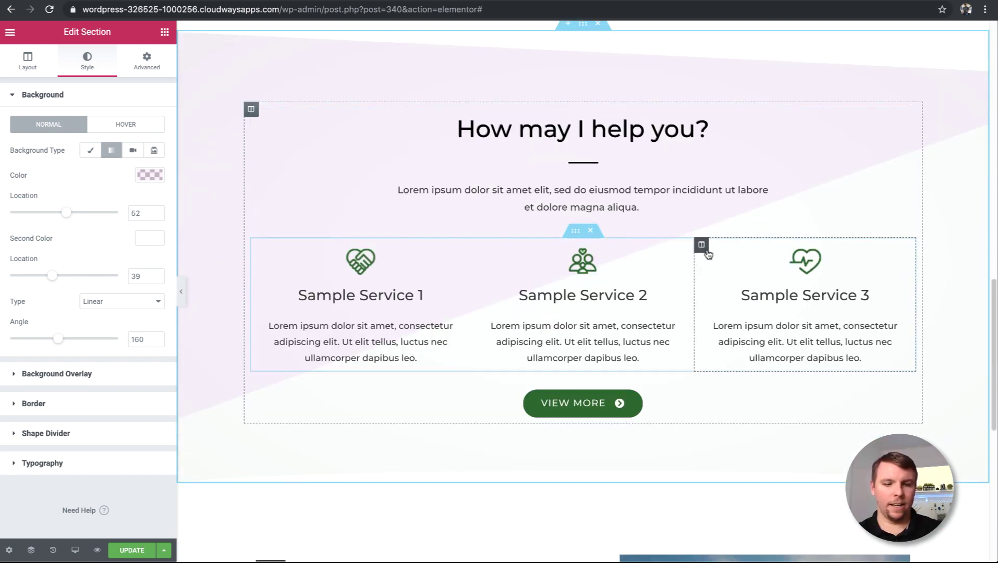
{"action": "key", "text": "super+z"}
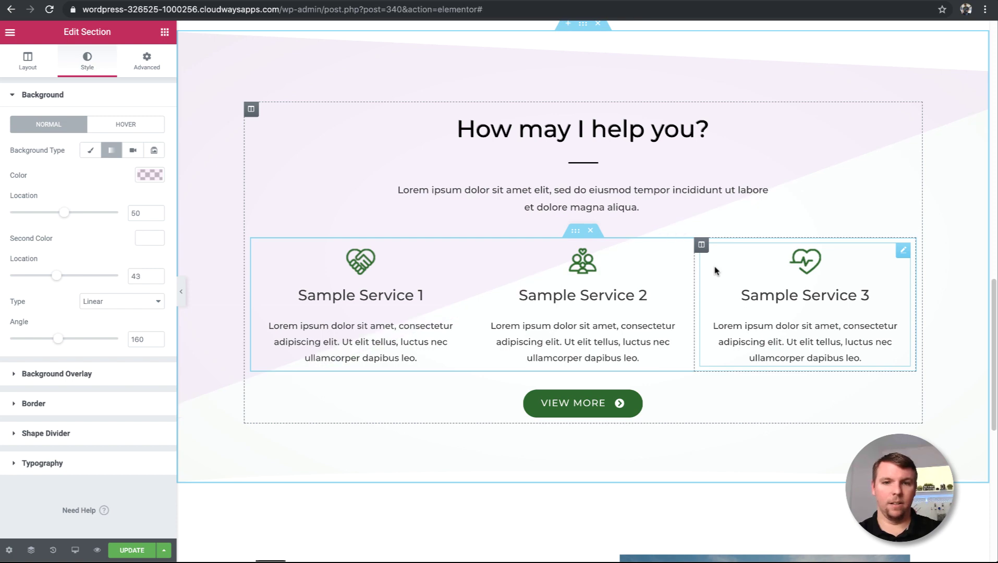
{"action": "scroll", "coordinate": [670, 253], "scroll_direction": "up", "scroll_amount": 5}
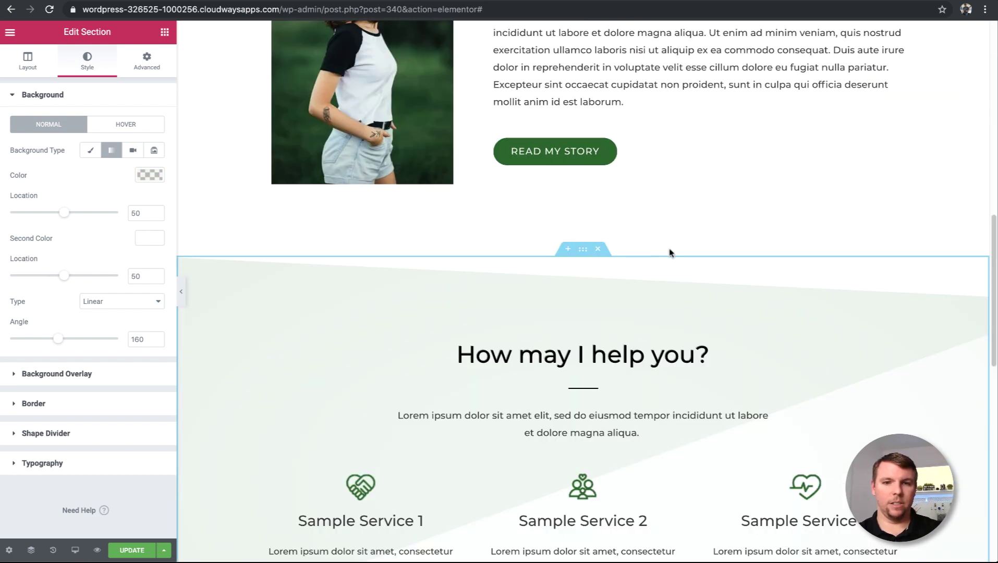
- Open the "Sample Service 2" image box's content settings for editing
{"action": "scroll", "coordinate": [515, 323], "scroll_direction": "up", "scroll_amount": 13}
{"action": "scroll", "coordinate": [470, 318], "scroll_direction": "down", "scroll_amount": 15}
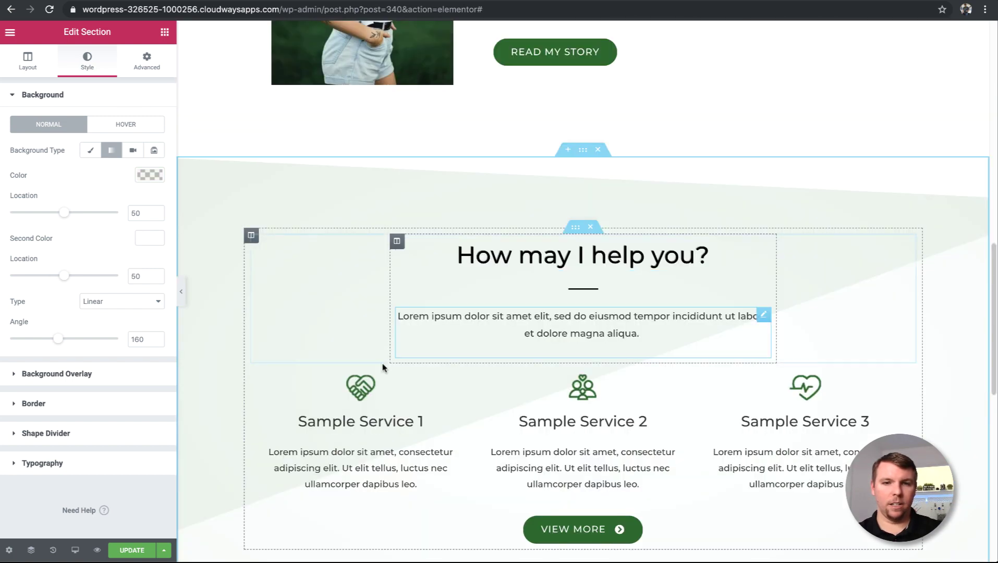
{"action": "scroll", "coordinate": [514, 276], "scroll_direction": "up", "scroll_amount": 15}
{"action": "scroll", "coordinate": [521, 292], "scroll_direction": "down", "scroll_amount": 20}
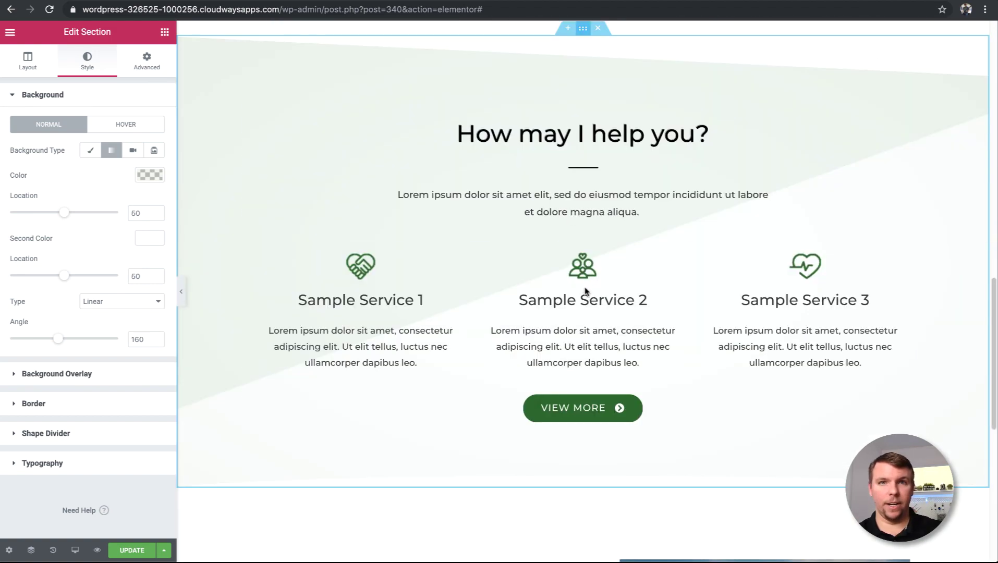
{"action": "scroll", "coordinate": [596, 317], "scroll_direction": "down", "scroll_amount": 4}
{"action": "scroll", "coordinate": [596, 315], "scroll_direction": "up", "scroll_amount": 10}
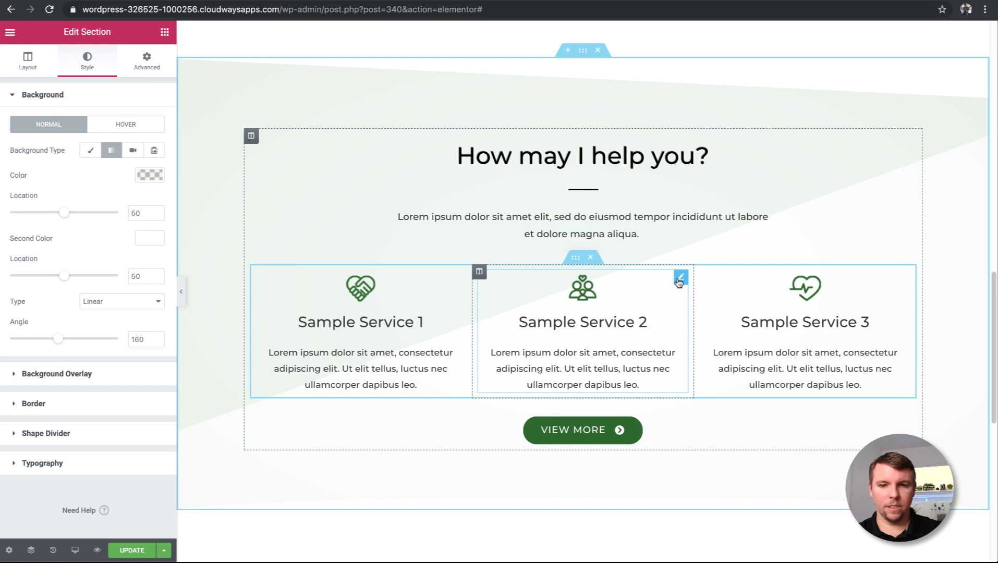
{"action": "left_click", "coordinate": [680, 279]}
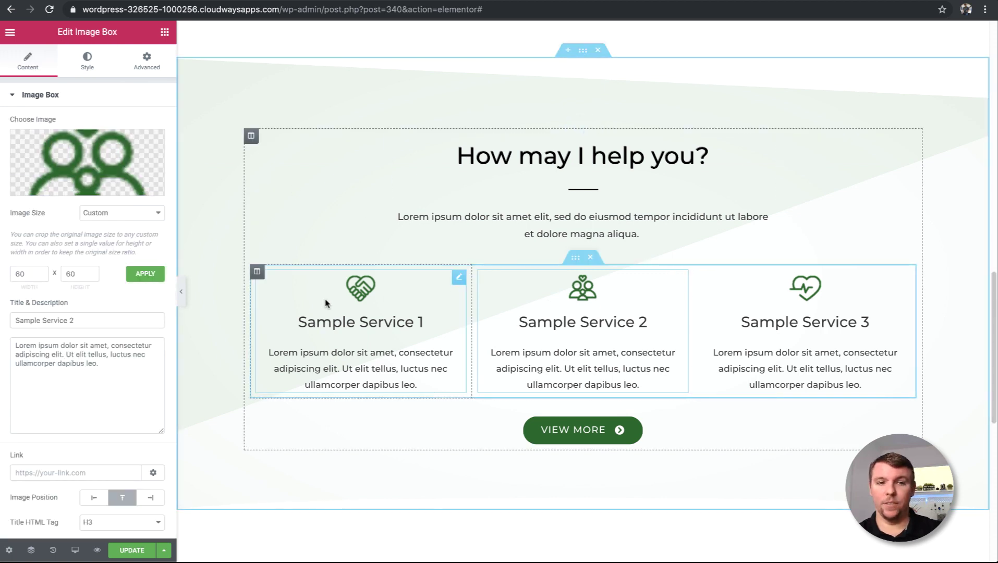
- Start a new section above "How may I help you?", open the template library for it and look through the page templates
{"action": "scroll", "coordinate": [536, 357], "scroll_direction": "down", "scroll_amount": 8}
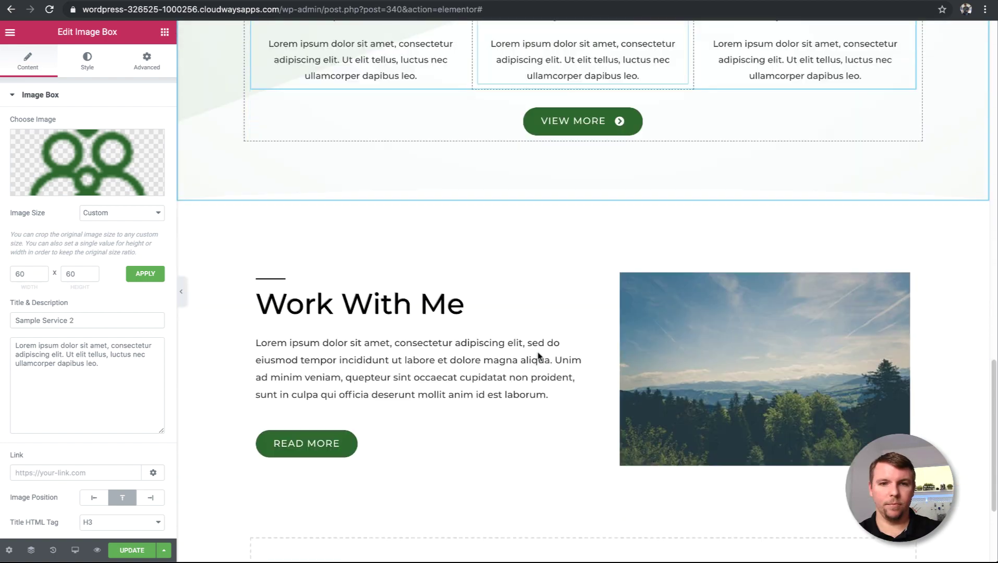
{"action": "scroll", "coordinate": [534, 350], "scroll_direction": "up", "scroll_amount": 15}
{"action": "scroll", "coordinate": [594, 302], "scroll_direction": "down", "scroll_amount": 6}
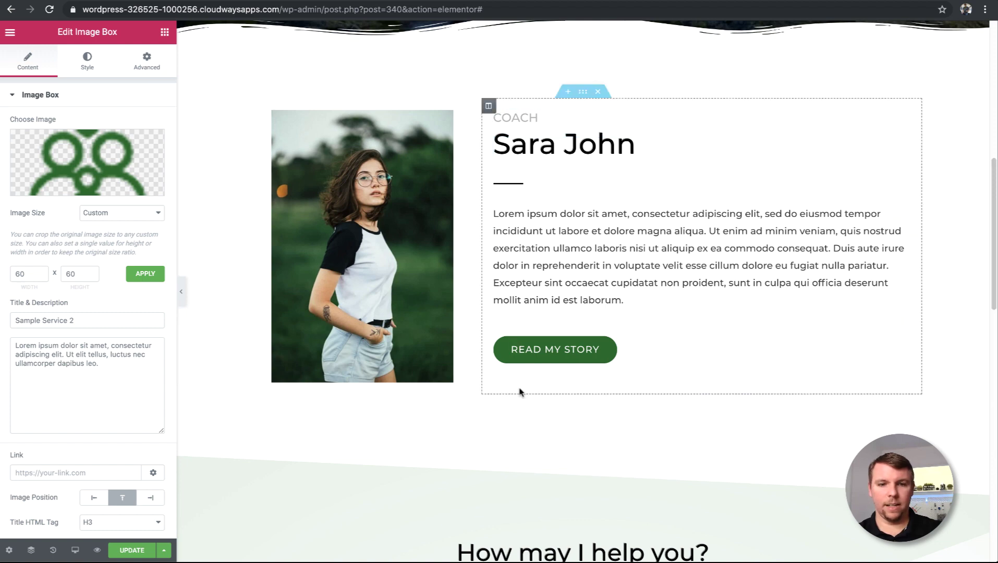
{"action": "scroll", "coordinate": [518, 390], "scroll_direction": "down", "scroll_amount": 3}
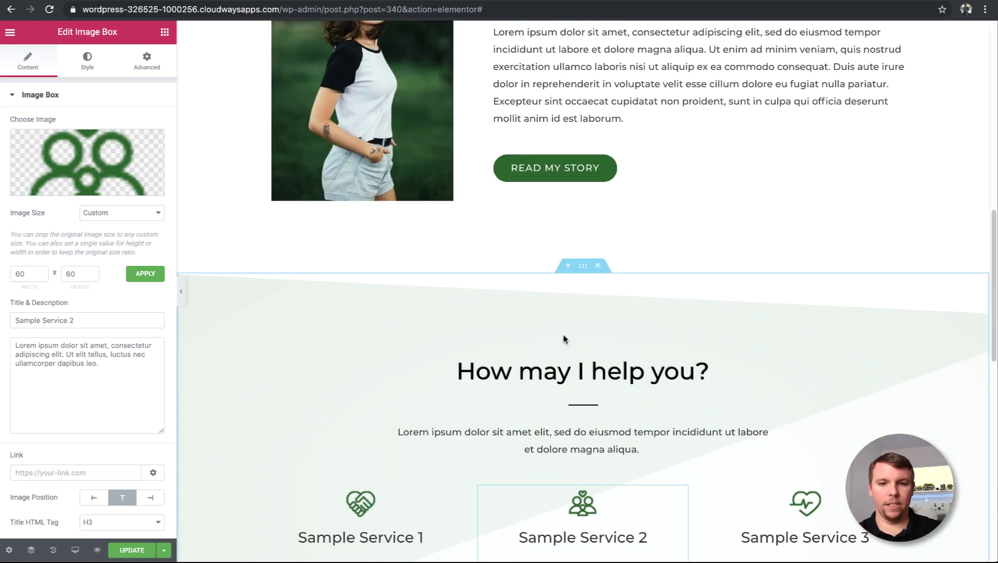
{"action": "left_click", "coordinate": [568, 267]}
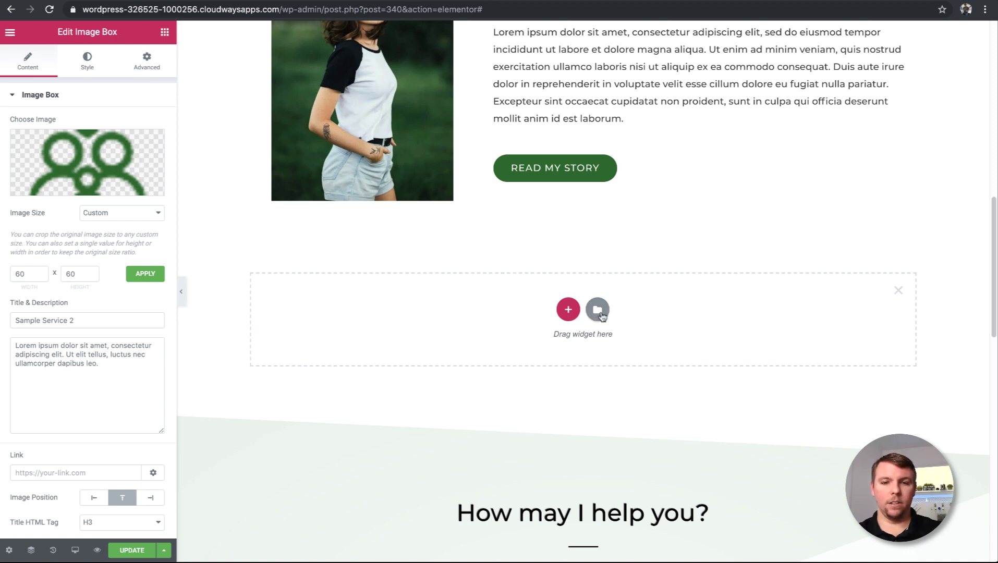
{"action": "left_click", "coordinate": [598, 312]}
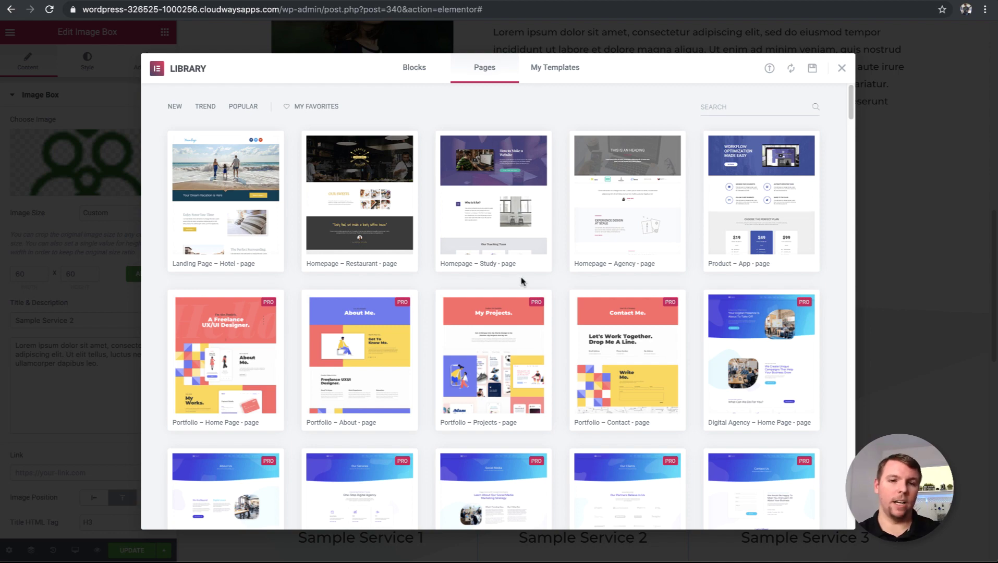
{"action": "scroll", "coordinate": [549, 361], "scroll_direction": "down", "scroll_amount": 15}
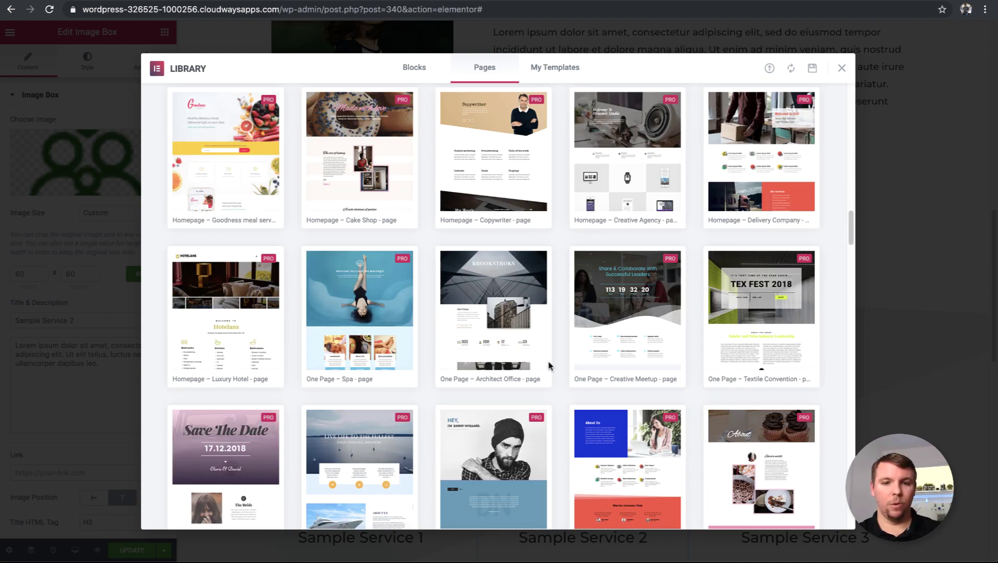
{"action": "scroll", "coordinate": [549, 361], "scroll_direction": "up", "scroll_amount": 15}
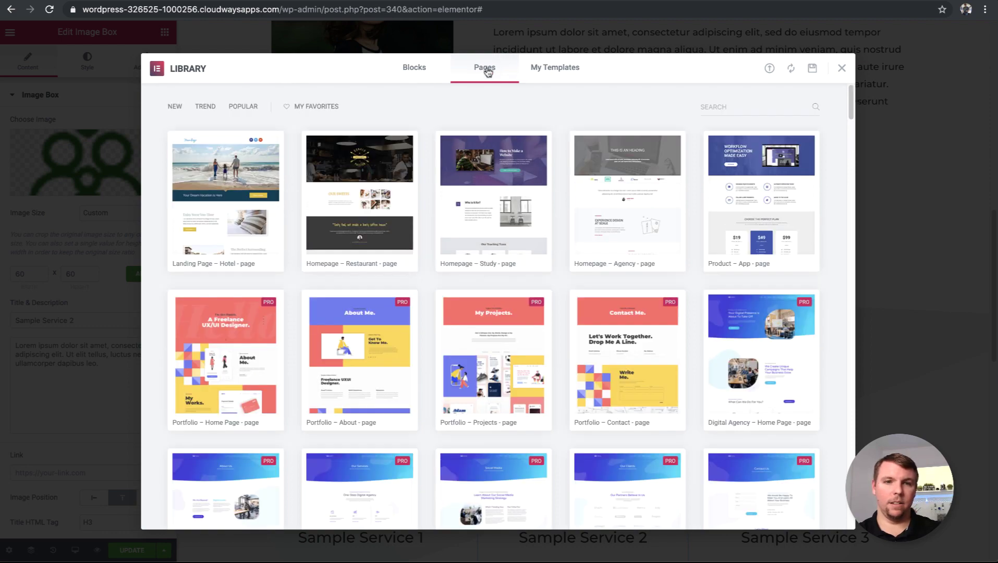
- Examine the library's ready-made section blocks, such as FAQ, contact, chart, gallery and testimonial designs, and close the library
{"action": "left_click", "coordinate": [414, 69]}
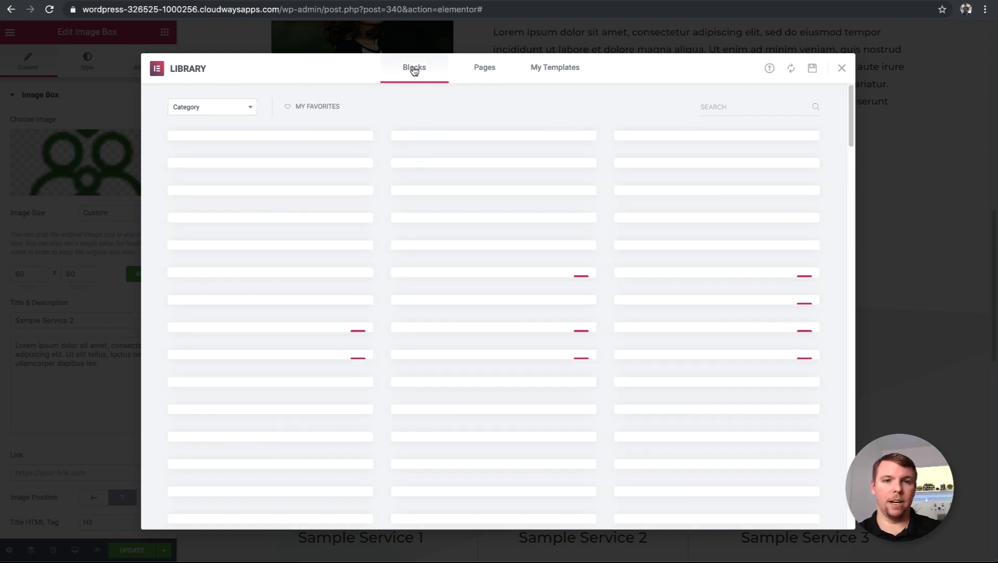
{"action": "scroll", "coordinate": [493, 295], "scroll_direction": "down", "scroll_amount": 10}
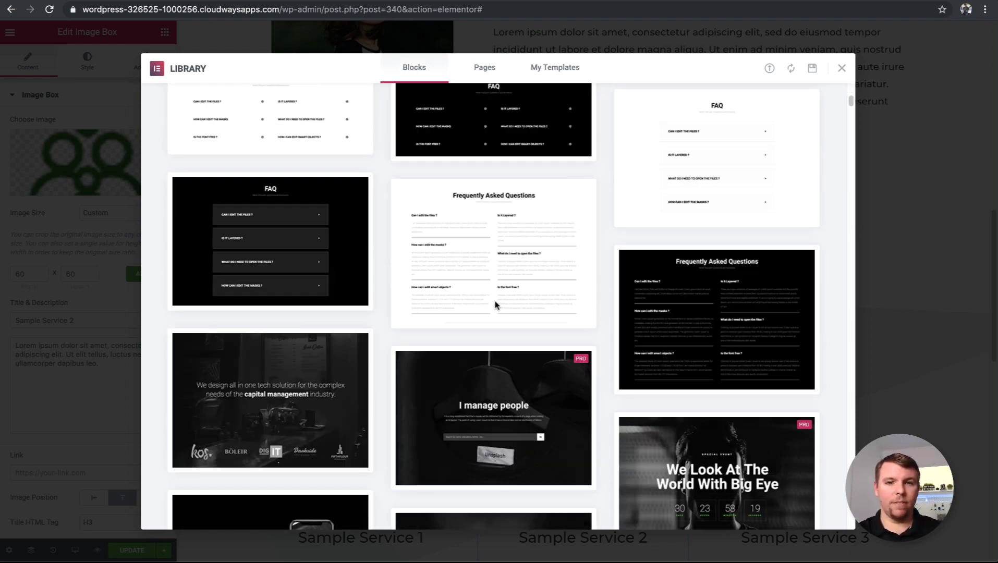
{"action": "scroll", "coordinate": [614, 323], "scroll_direction": "down", "scroll_amount": 4}
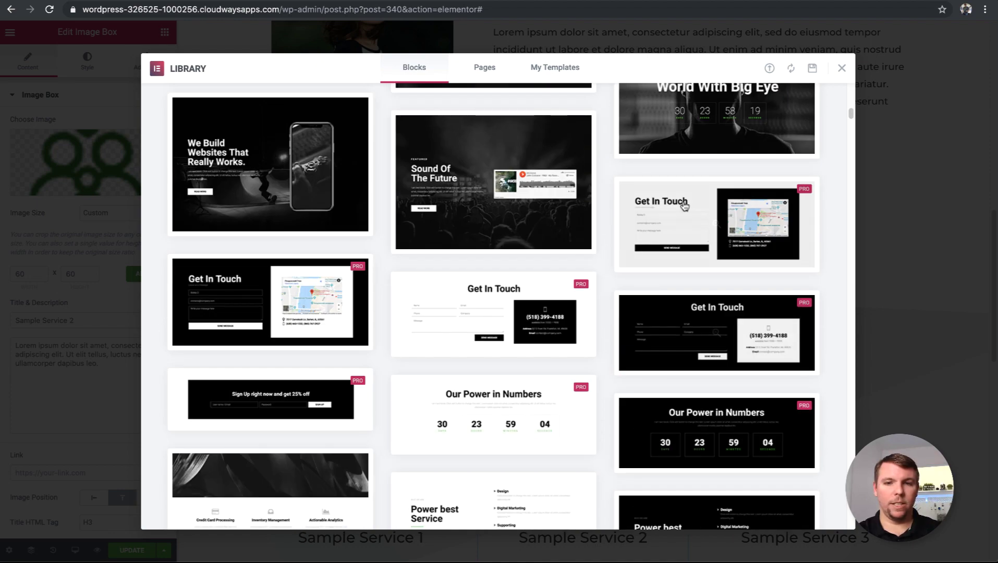
{"action": "scroll", "coordinate": [528, 286], "scroll_direction": "down", "scroll_amount": 2}
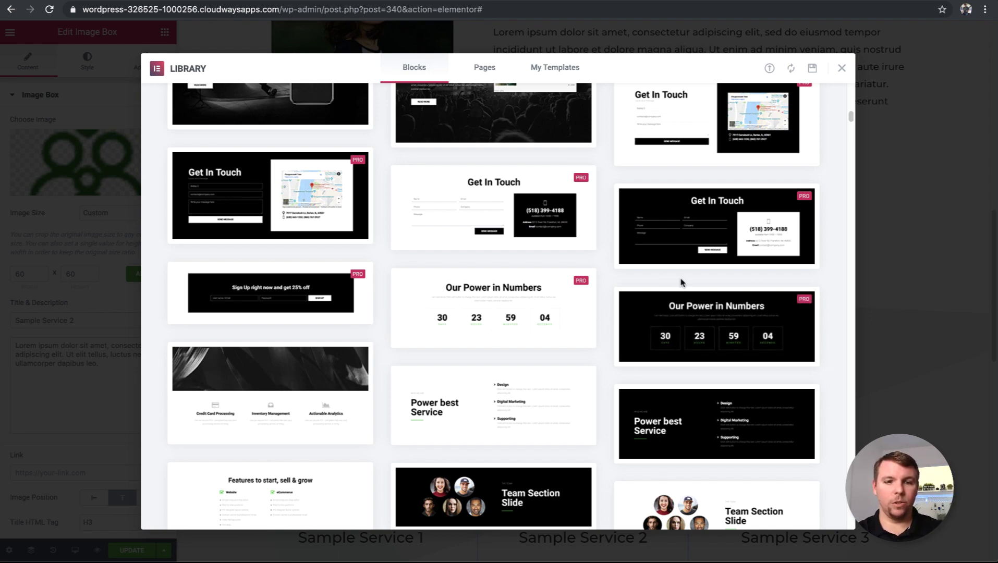
{"action": "scroll", "coordinate": [681, 282], "scroll_direction": "down", "scroll_amount": 10}
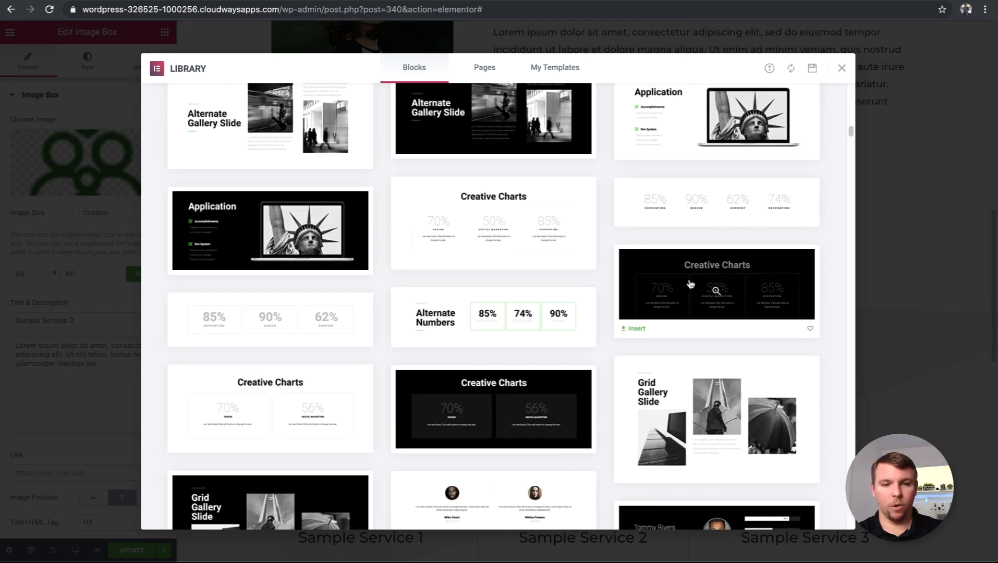
{"action": "scroll", "coordinate": [686, 285], "scroll_direction": "up", "scroll_amount": 5}
{"action": "scroll", "coordinate": [683, 277], "scroll_direction": "down", "scroll_amount": 4}
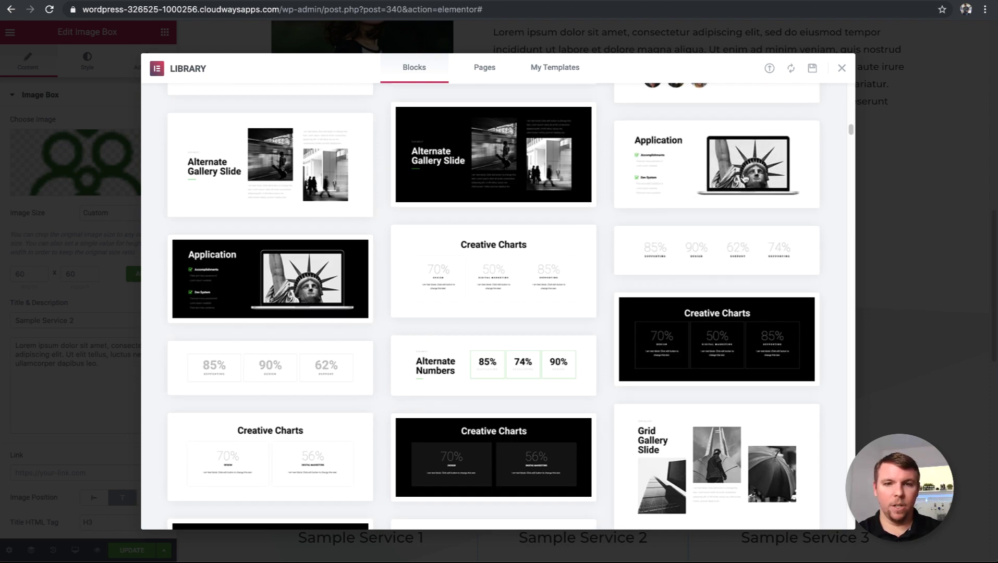
{"action": "scroll", "coordinate": [756, 175], "scroll_direction": "up", "scroll_amount": 4}
{"action": "scroll", "coordinate": [713, 238], "scroll_direction": "down", "scroll_amount": 4}
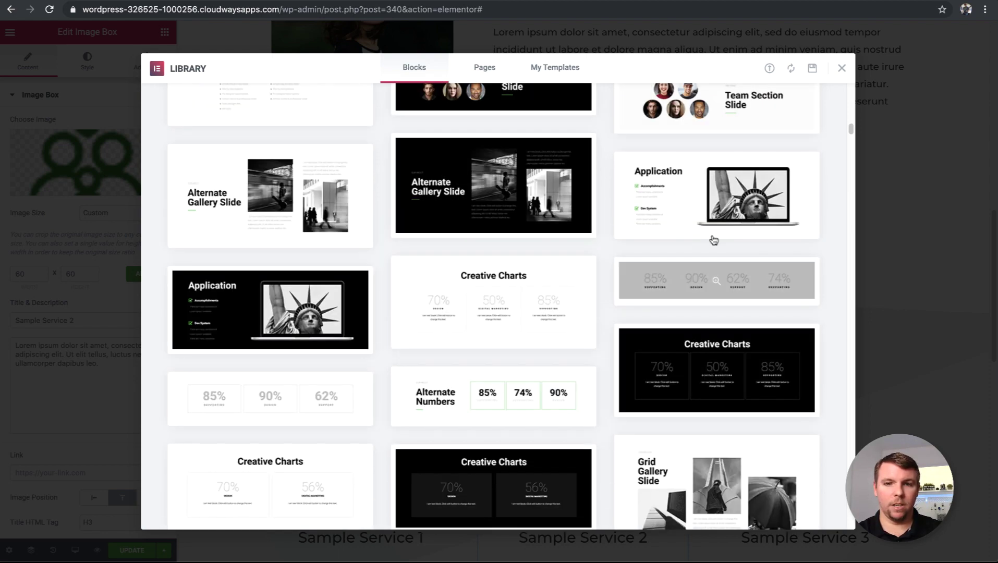
{"action": "scroll", "coordinate": [497, 345], "scroll_direction": "down", "scroll_amount": 6}
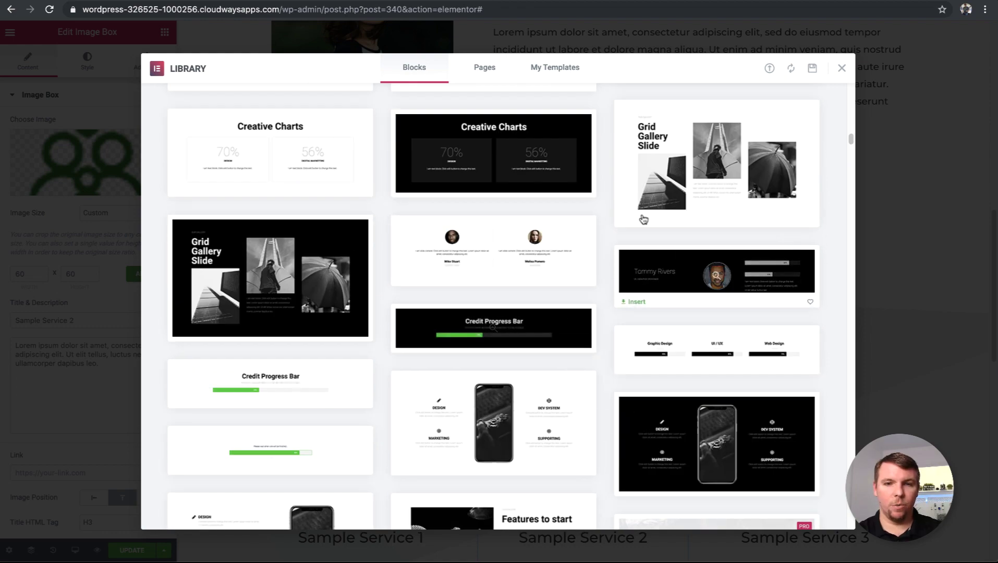
{"action": "scroll", "coordinate": [531, 285], "scroll_direction": "down", "scroll_amount": 9}
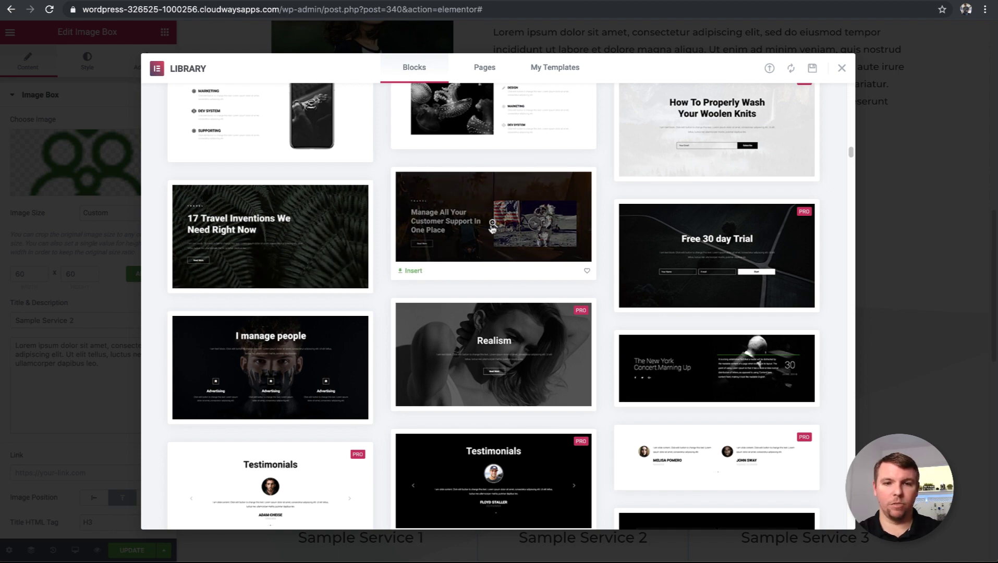
{"action": "scroll", "coordinate": [573, 282], "scroll_direction": "down", "scroll_amount": 5}
{"action": "scroll", "coordinate": [573, 282], "scroll_direction": "up", "scroll_amount": 15}
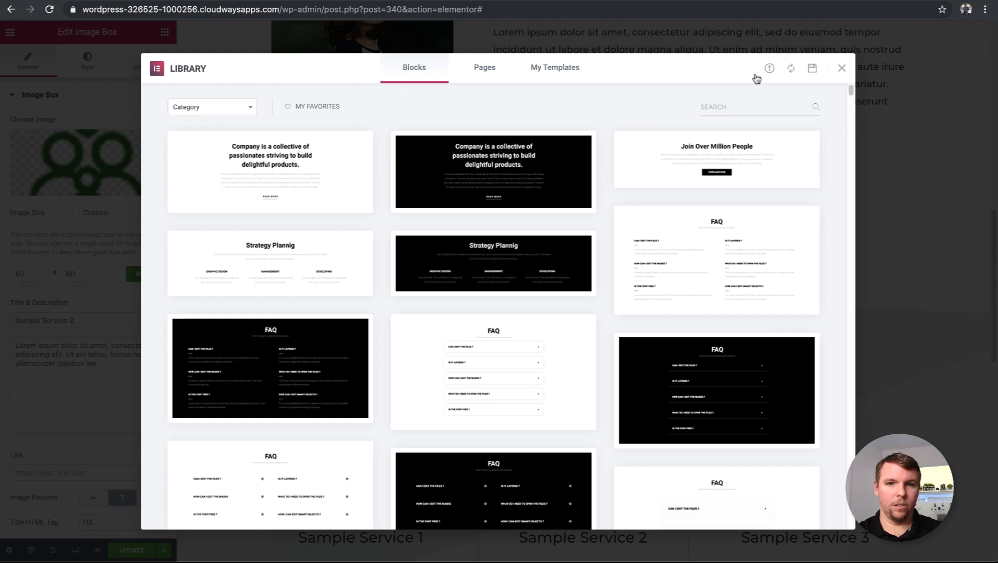
{"action": "scroll", "coordinate": [512, 319], "scroll_direction": "down", "scroll_amount": 20}
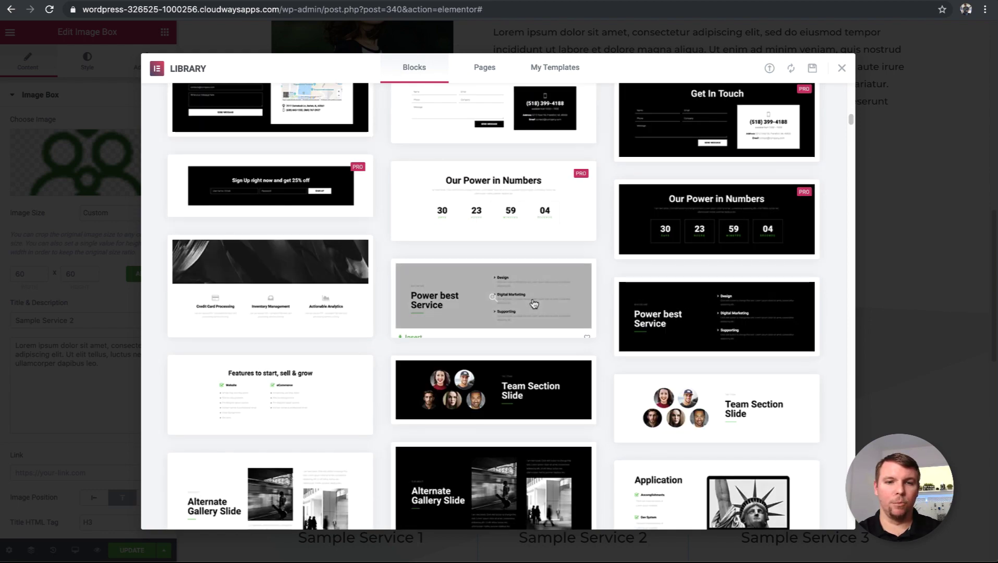
{"action": "scroll", "coordinate": [498, 318], "scroll_direction": "down", "scroll_amount": 8}
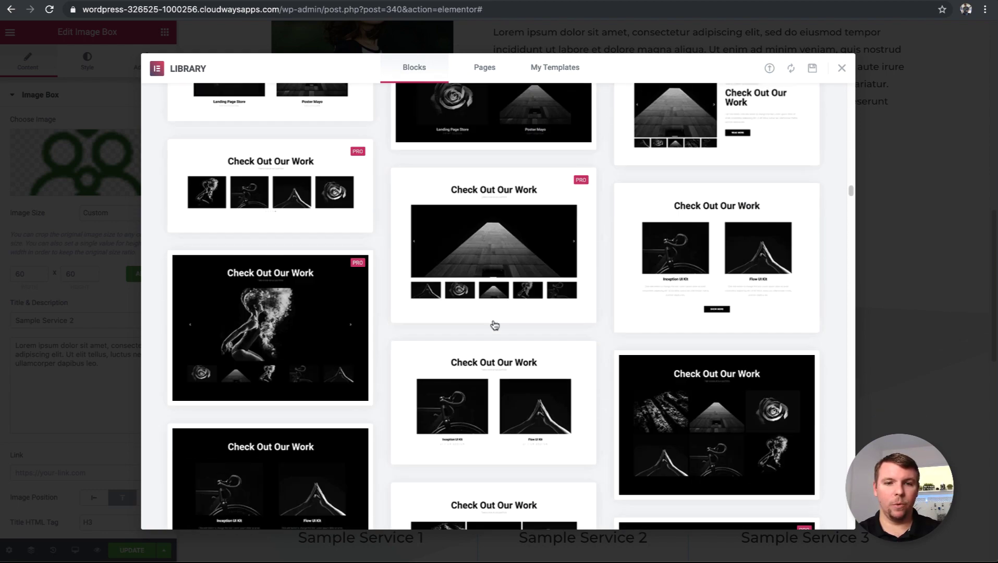
{"action": "scroll", "coordinate": [611, 248], "scroll_direction": "up", "scroll_amount": 15}
{"action": "scroll", "coordinate": [611, 249], "scroll_direction": "up", "scroll_amount": 18}
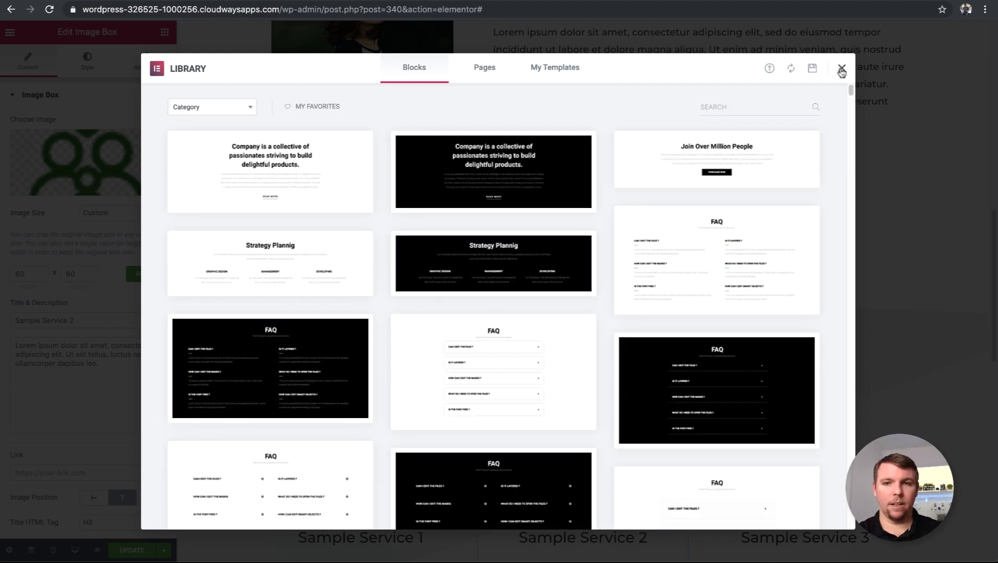
{"action": "left_click", "coordinate": [841, 68]}
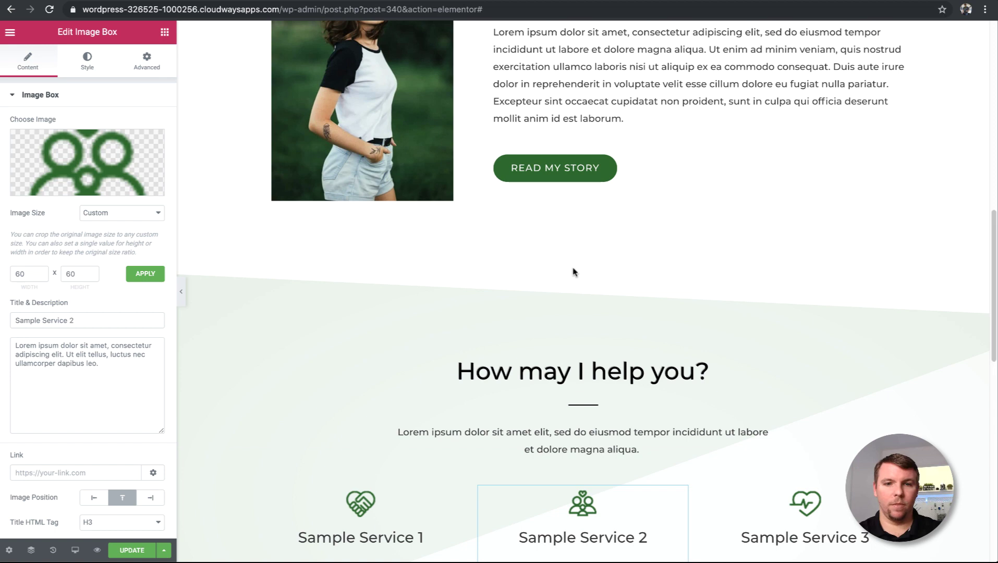
- Add a single-column section above "How may I help you?" and place a Video widget in it
{"action": "left_click", "coordinate": [567, 267]}
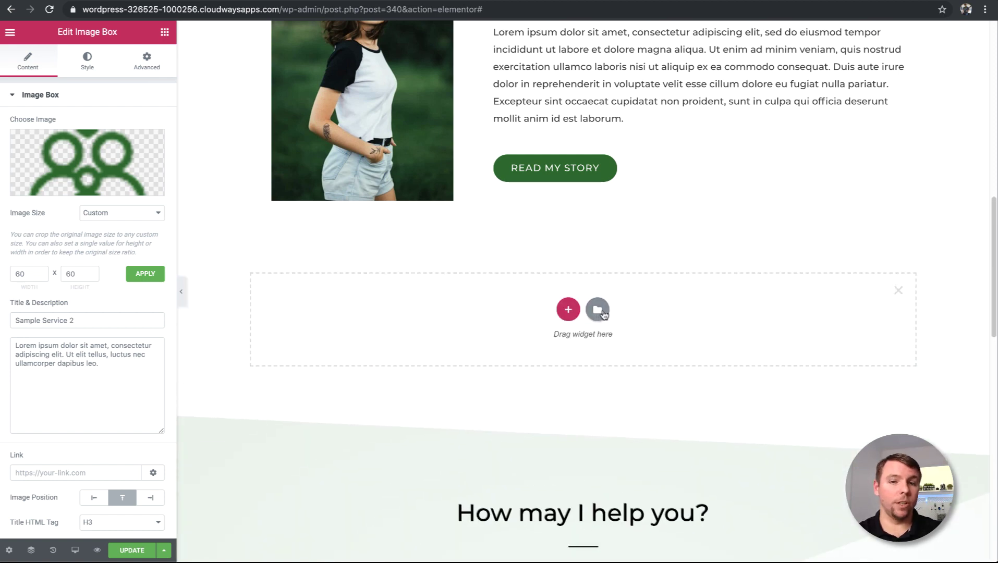
{"action": "left_click", "coordinate": [568, 311]}
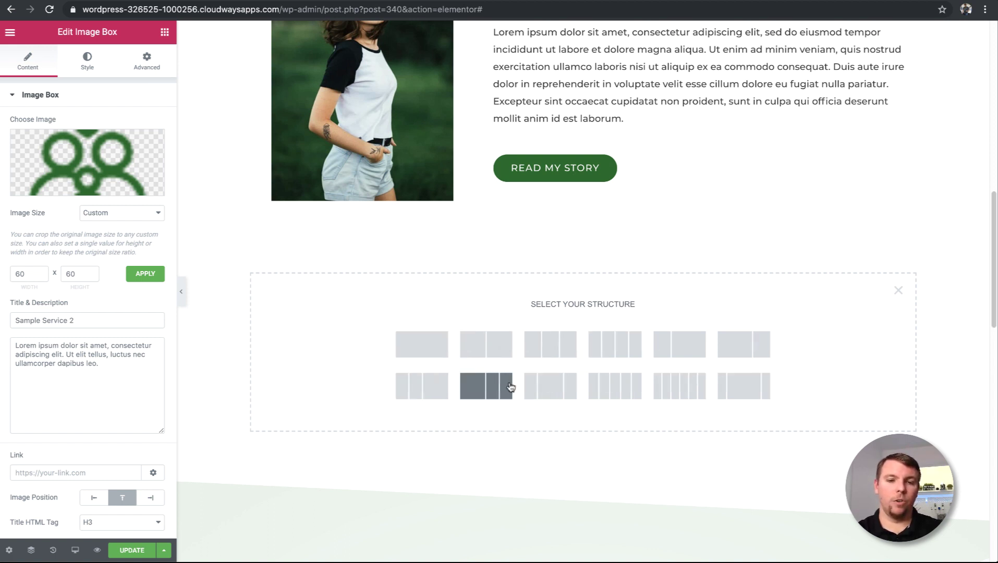
{"action": "left_click", "coordinate": [424, 346]}
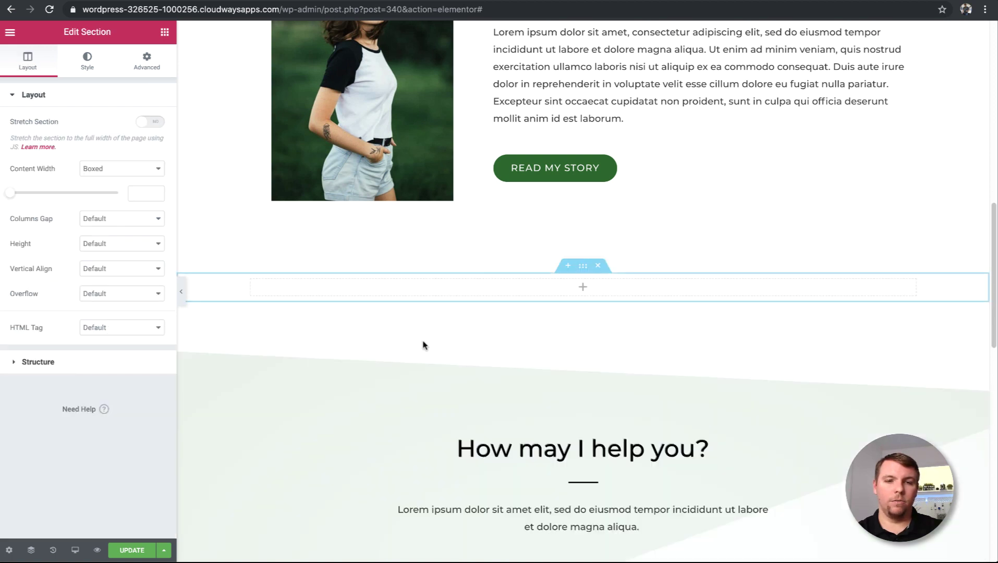
{"action": "left_click", "coordinate": [583, 288]}
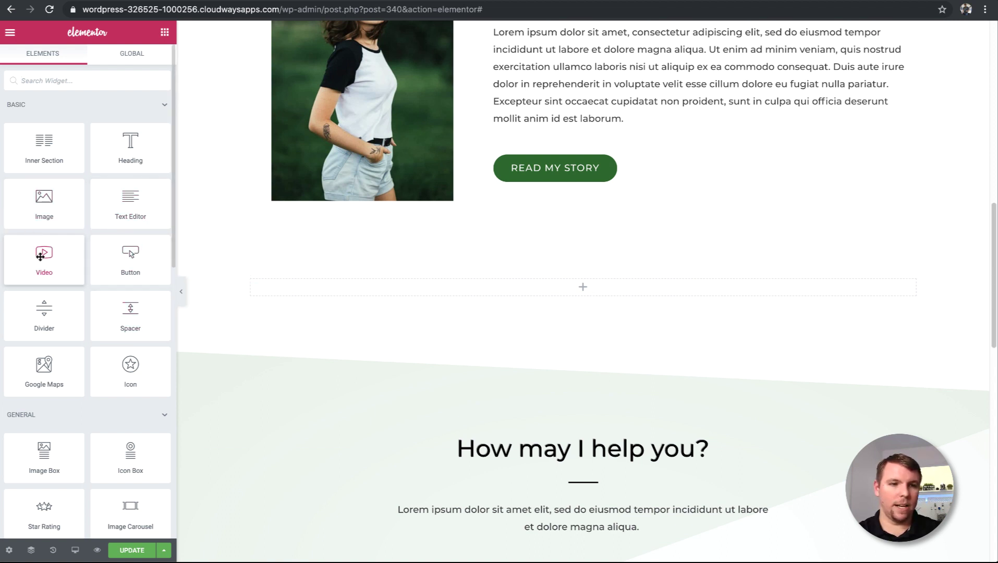
{"action": "left_click_drag", "start_coordinate": [130, 259], "coordinate": [608, 290]}
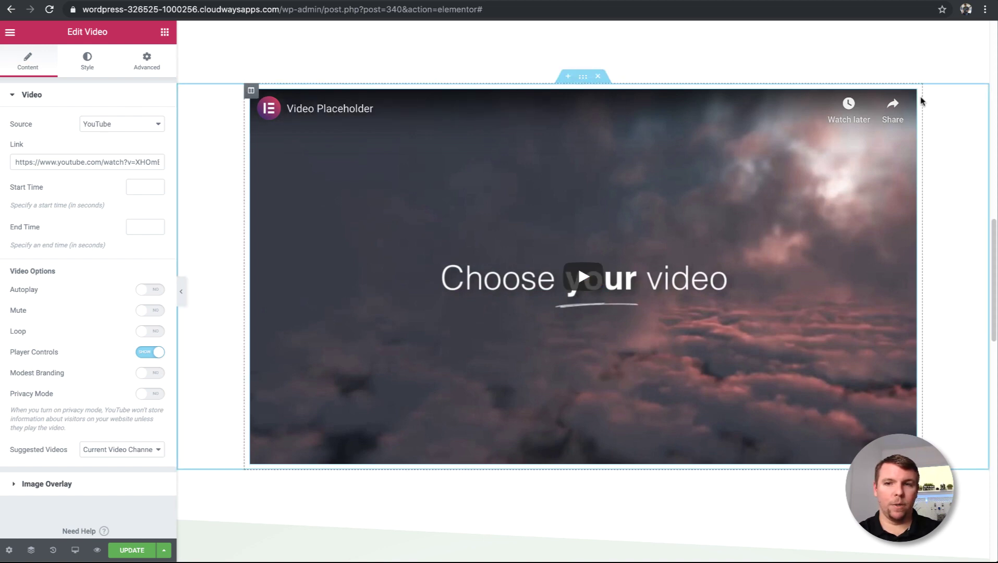
- Examine the Video widget's available sources, keep YouTube, and inspect its current link
{"action": "left_click", "coordinate": [98, 125]}
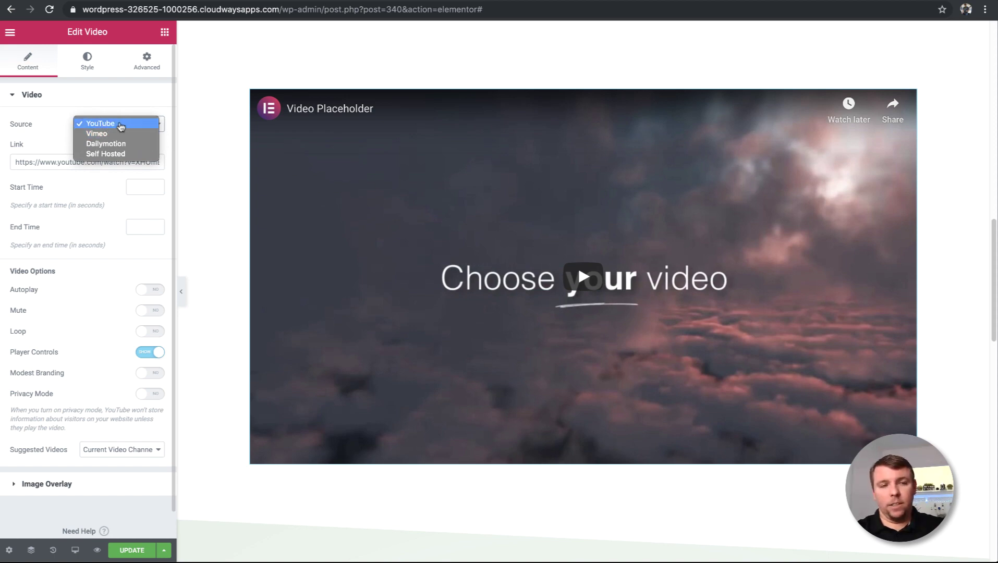
{"action": "left_click", "coordinate": [122, 95]}
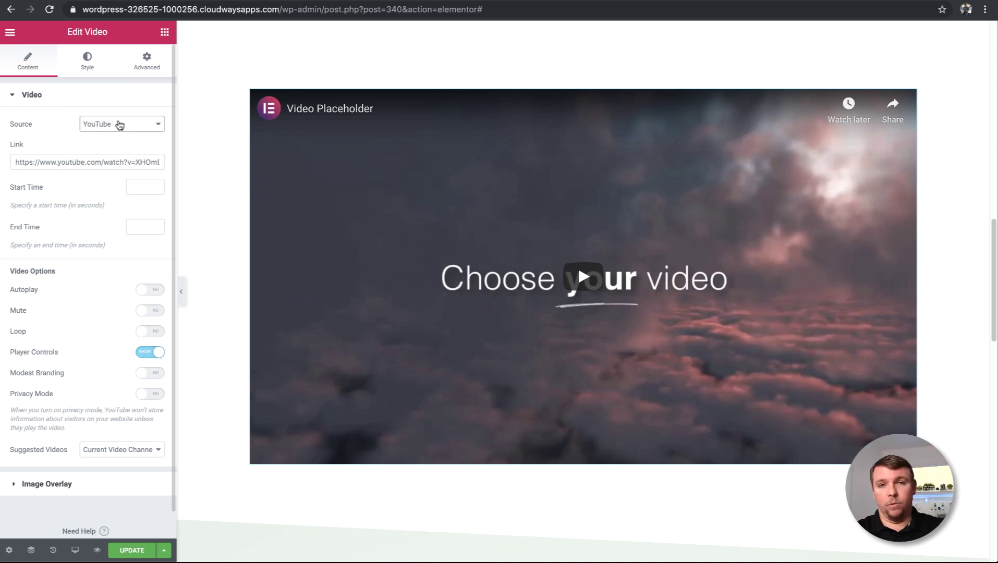
{"action": "left_click_drag", "start_coordinate": [36, 162], "coordinate": [170, 162]}
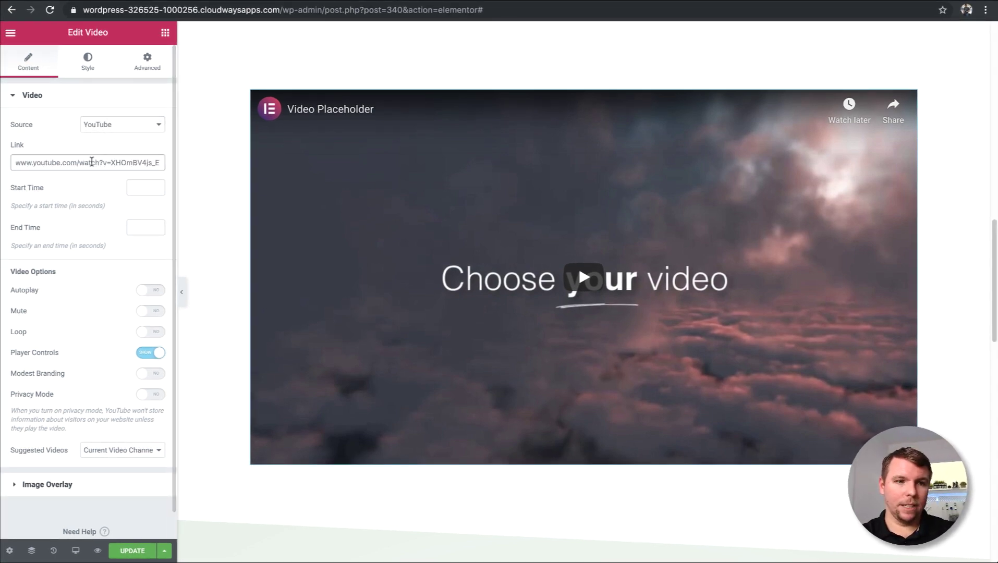
{"action": "left_click_drag", "start_coordinate": [81, 163], "coordinate": [94, 163]}
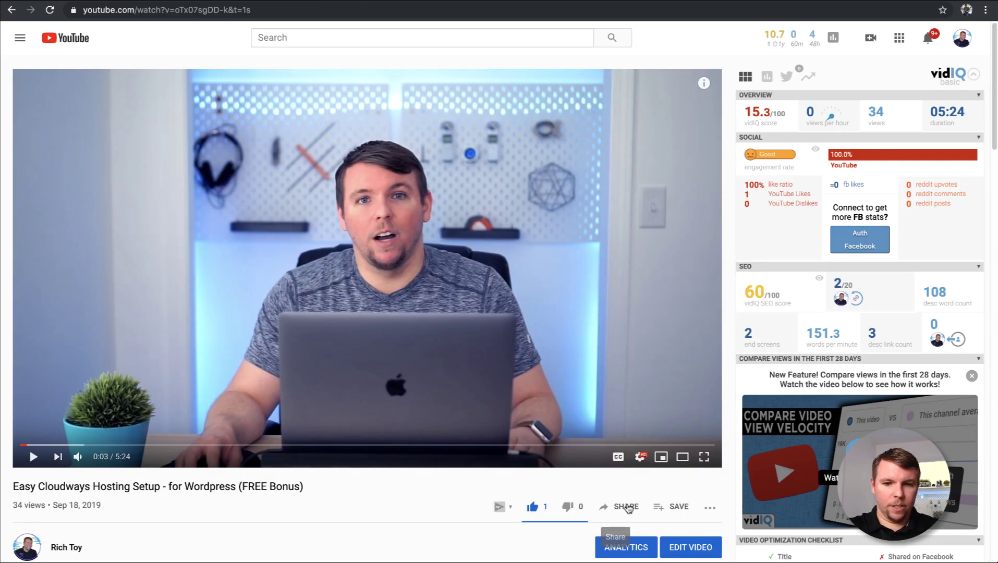
- Switch to YouTube and view the share link of "Easy Cloudways Hosting Setup - for Wordpress (FREE Bonus)"
{"action": "left_click", "coordinate": [629, 509]}
{"action": "left_click", "coordinate": [502, 315]}
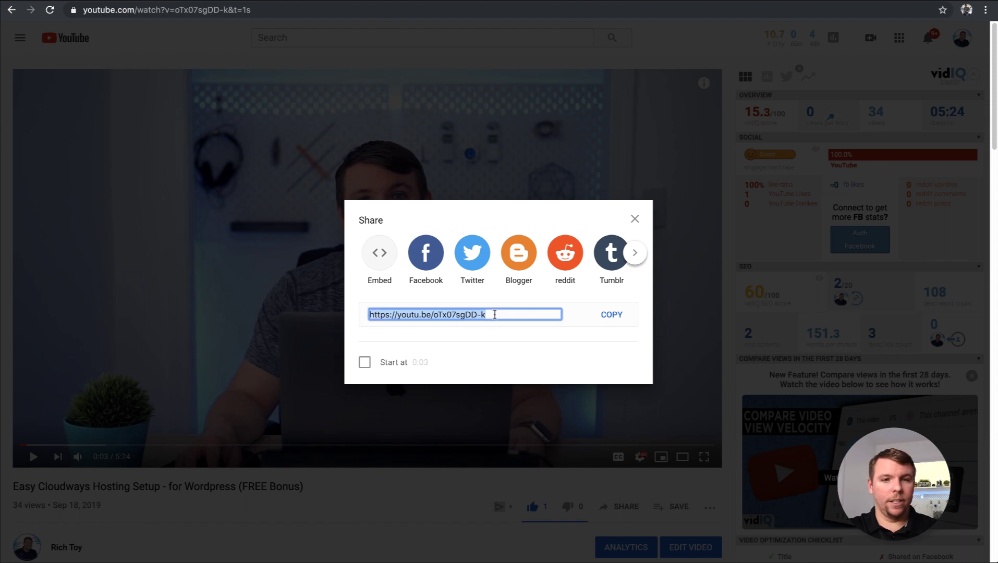
{"action": "left_click", "coordinate": [636, 219]}
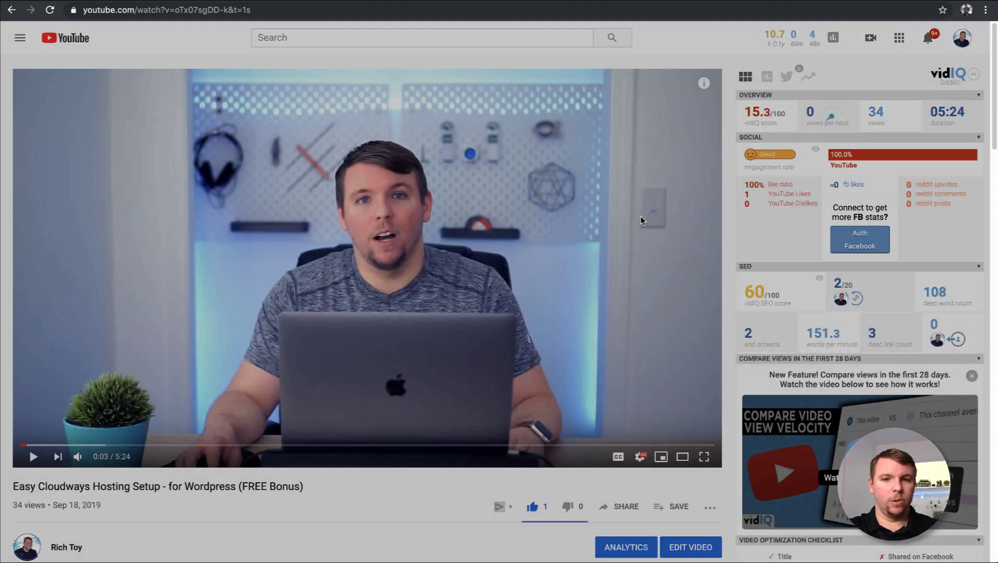
- Copy the YouTube video's page address and set it as the Video widget's link in Elementor
{"action": "left_click_drag", "start_coordinate": [279, 11], "coordinate": [79, 10]}
{"action": "key", "text": "ctrl+c"}
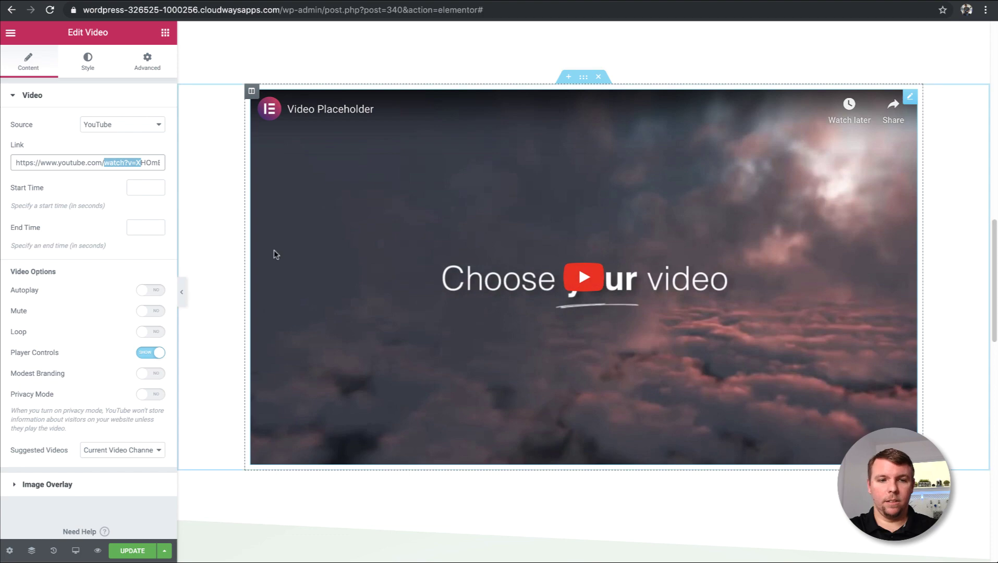
{"action": "triple_click", "coordinate": [104, 159]}
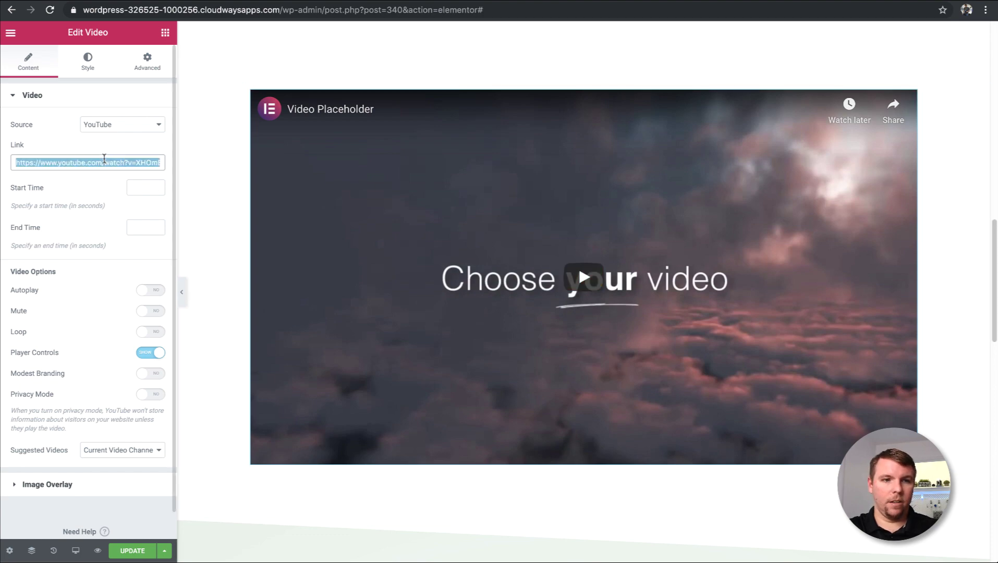
{"action": "key", "text": "ctrl+v"}
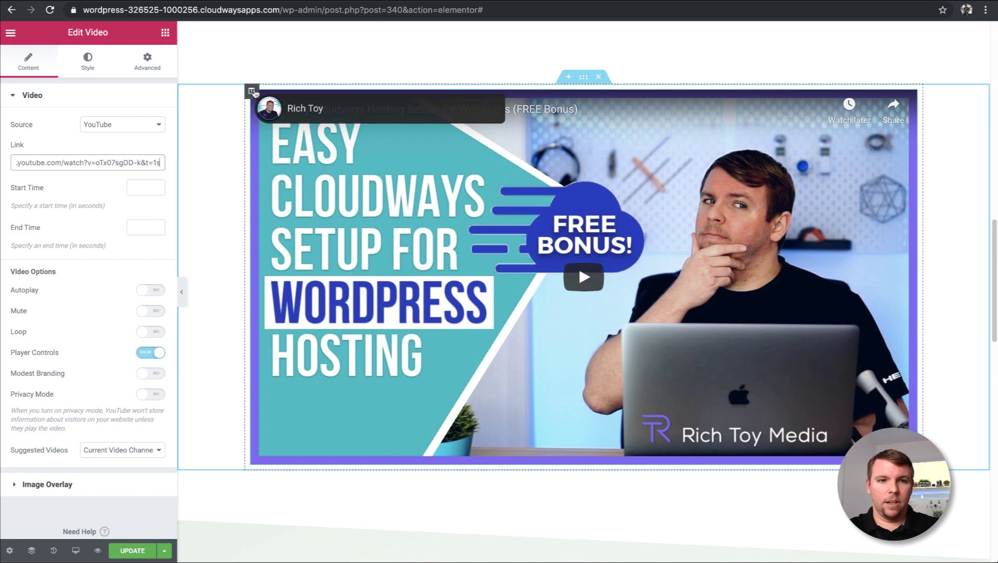
- Add two new empty columns after the video's column
{"action": "right_click", "coordinate": [252, 92]}
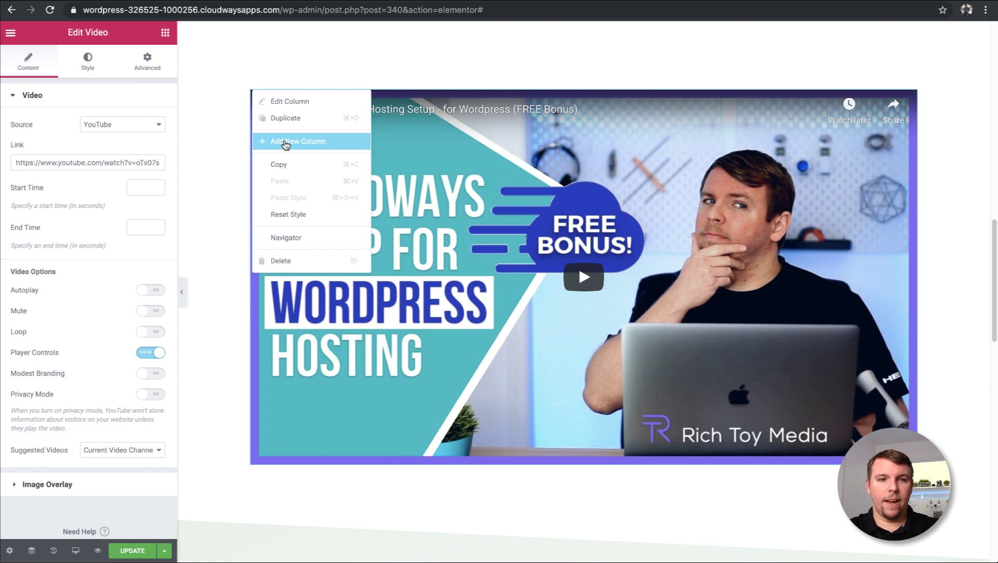
{"action": "left_click", "coordinate": [286, 142]}
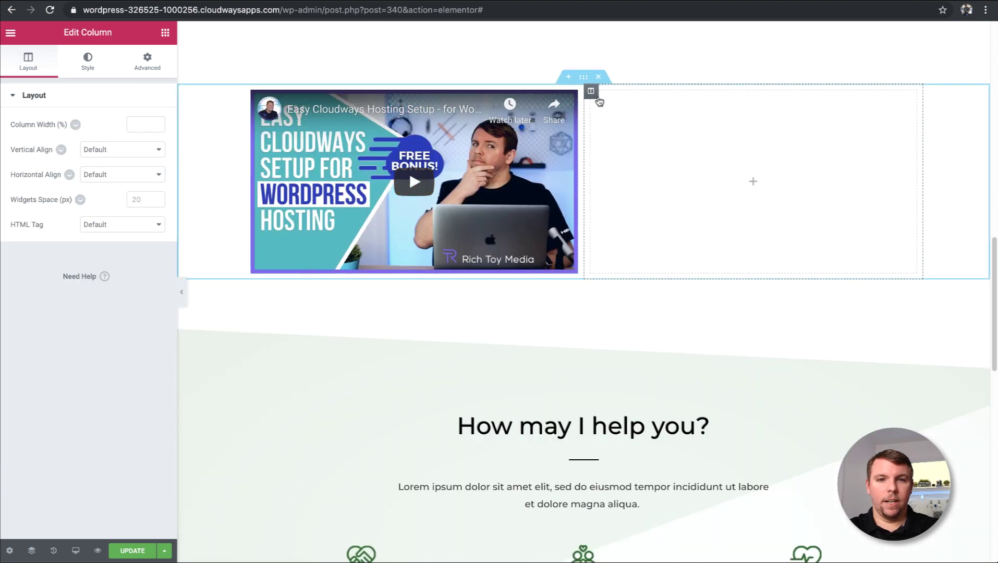
{"action": "right_click", "coordinate": [592, 91]}
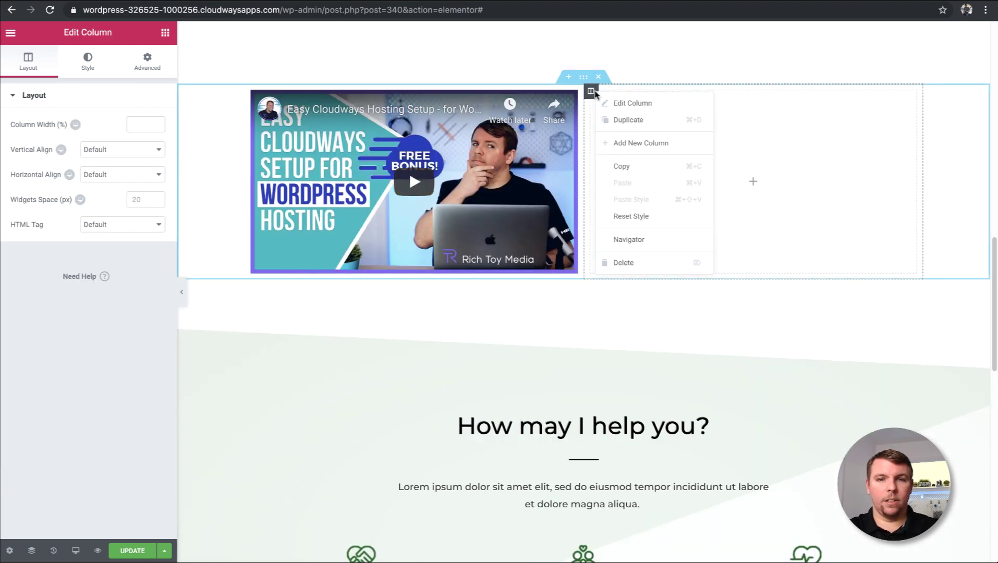
{"action": "left_click", "coordinate": [639, 147]}
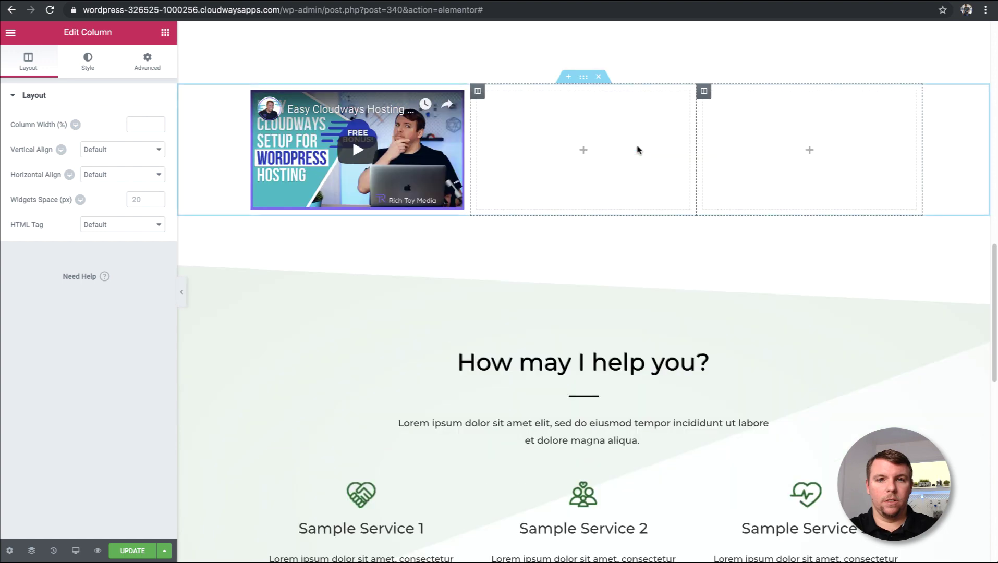
- Move the video into the middle column and widen that column on both sides, leaving narrow, equal outer columns
{"action": "scroll", "coordinate": [735, 226], "scroll_direction": "up", "scroll_amount": 4}
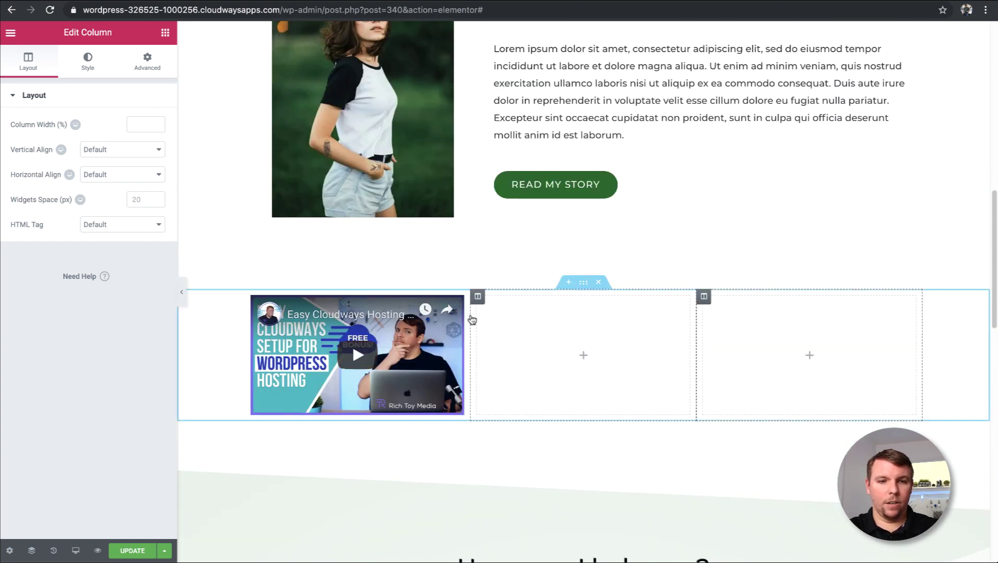
{"action": "left_click_drag", "start_coordinate": [457, 305], "coordinate": [574, 306]}
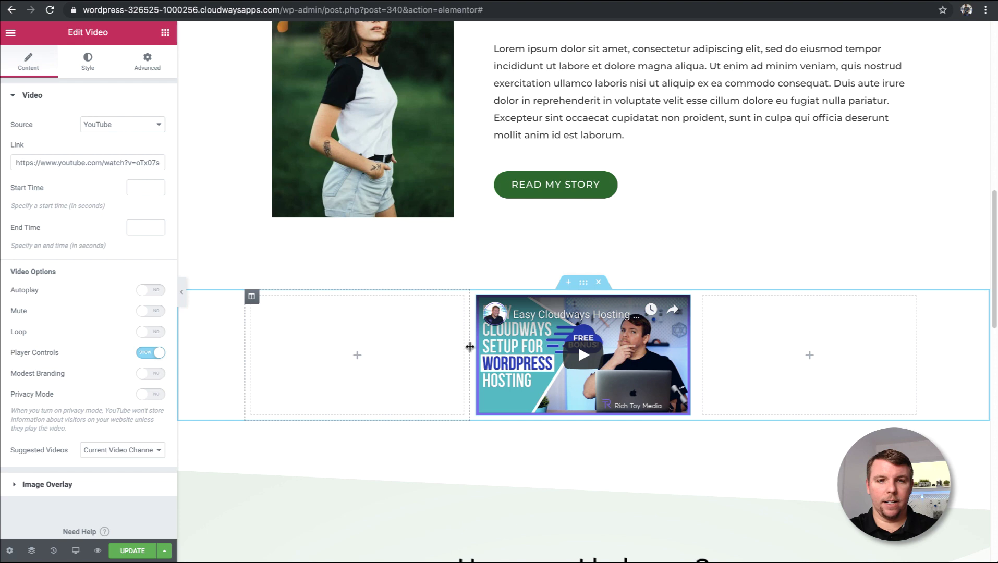
{"action": "left_click_drag", "start_coordinate": [470, 346], "coordinate": [313, 357]}
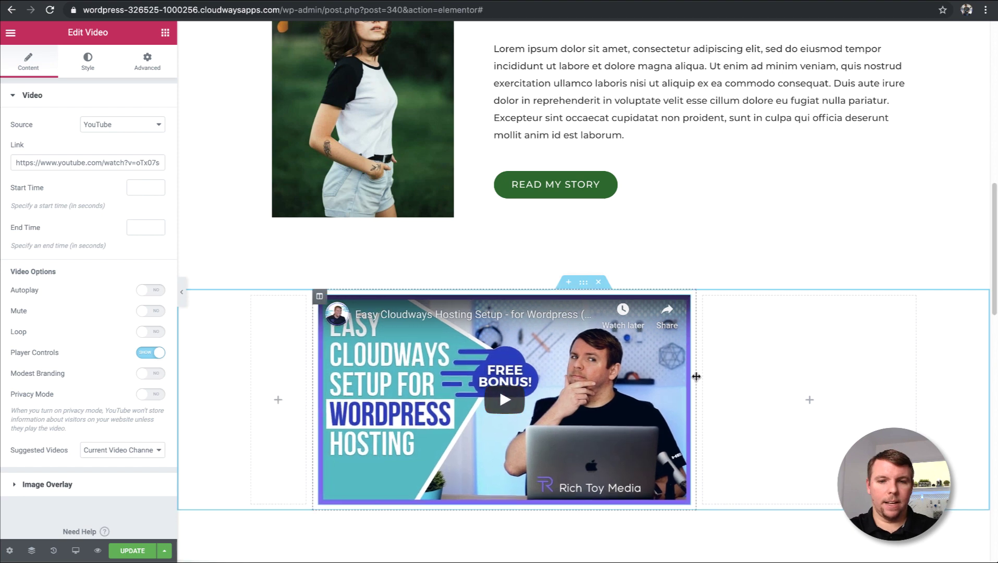
{"action": "left_click_drag", "start_coordinate": [697, 375], "coordinate": [855, 367]}
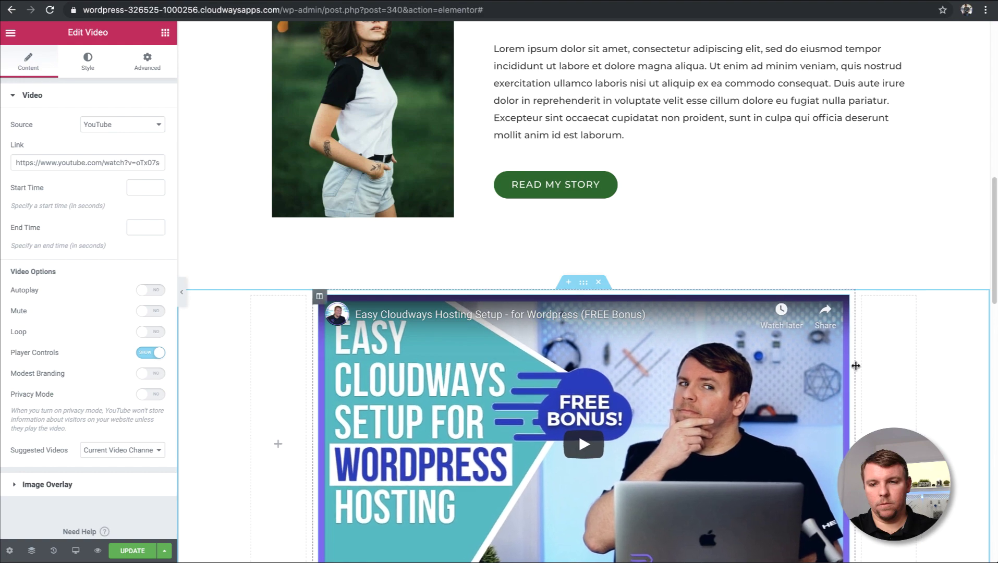
{"action": "scroll", "coordinate": [850, 288], "scroll_direction": "up", "scroll_amount": 4}
{"action": "scroll", "coordinate": [850, 313], "scroll_direction": "down", "scroll_amount": 8}
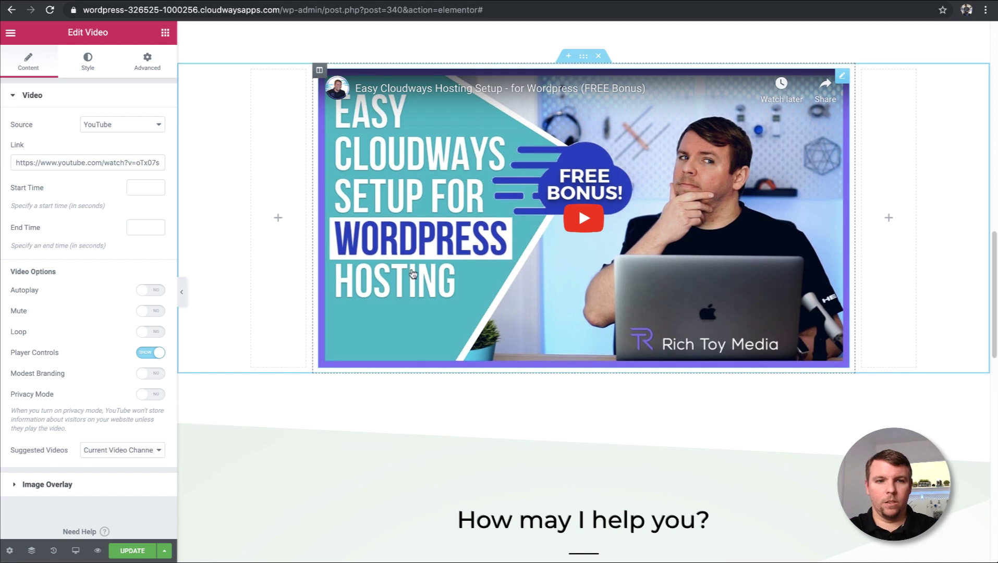
- Delete the empty column after the video and narrow the empty column before it to about 27% width
{"action": "left_click", "coordinate": [279, 220]}
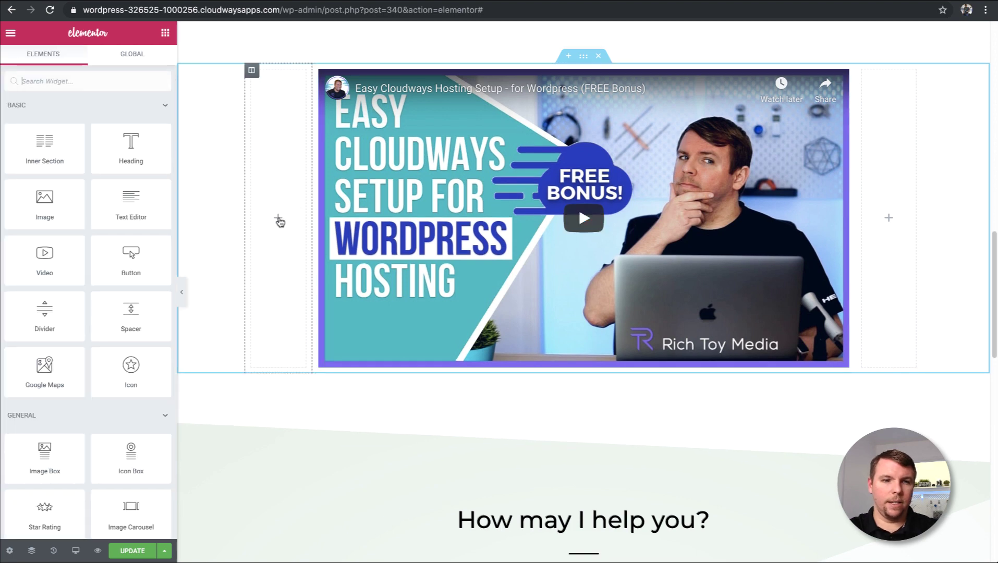
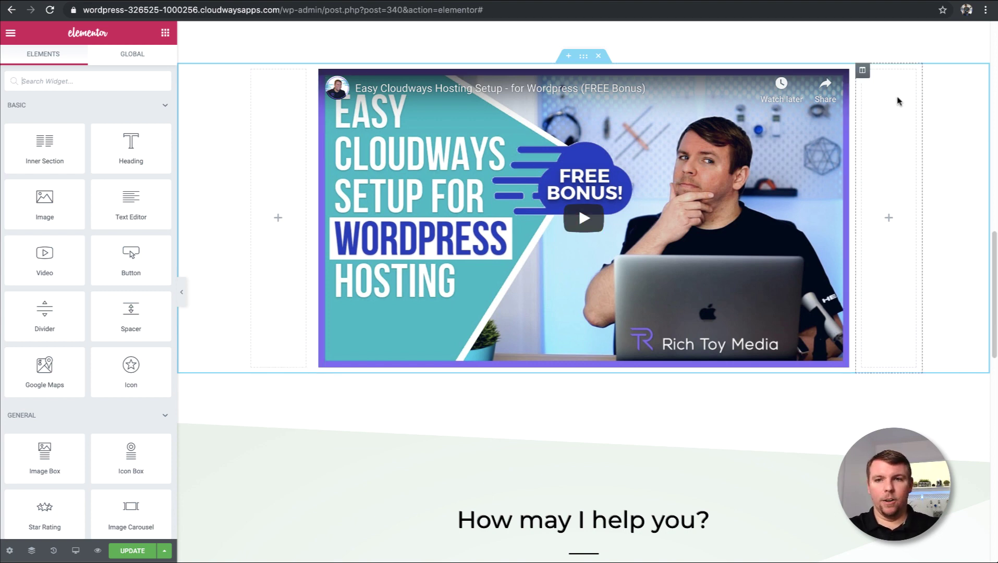
{"action": "right_click", "coordinate": [864, 71]}
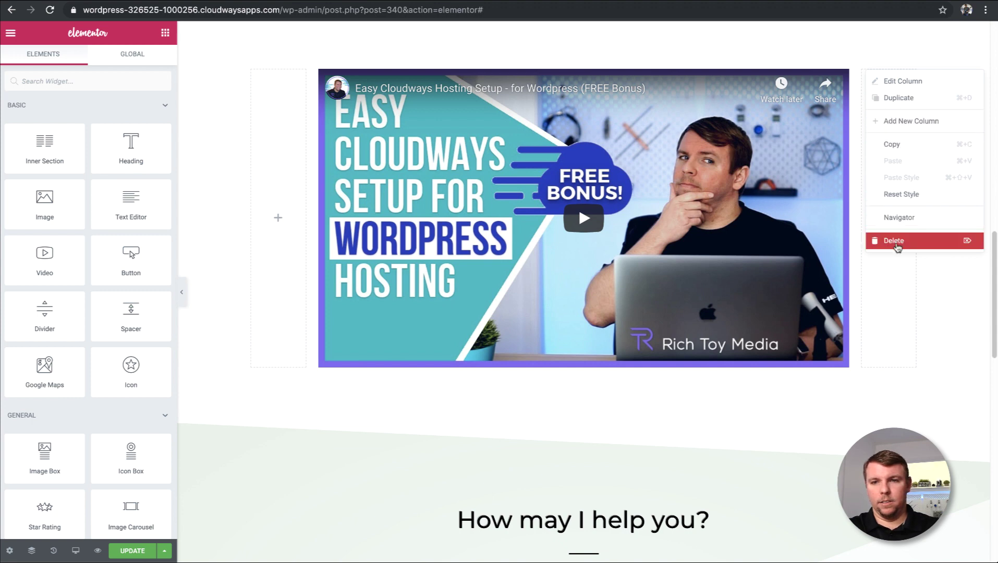
{"action": "left_click", "coordinate": [895, 242]}
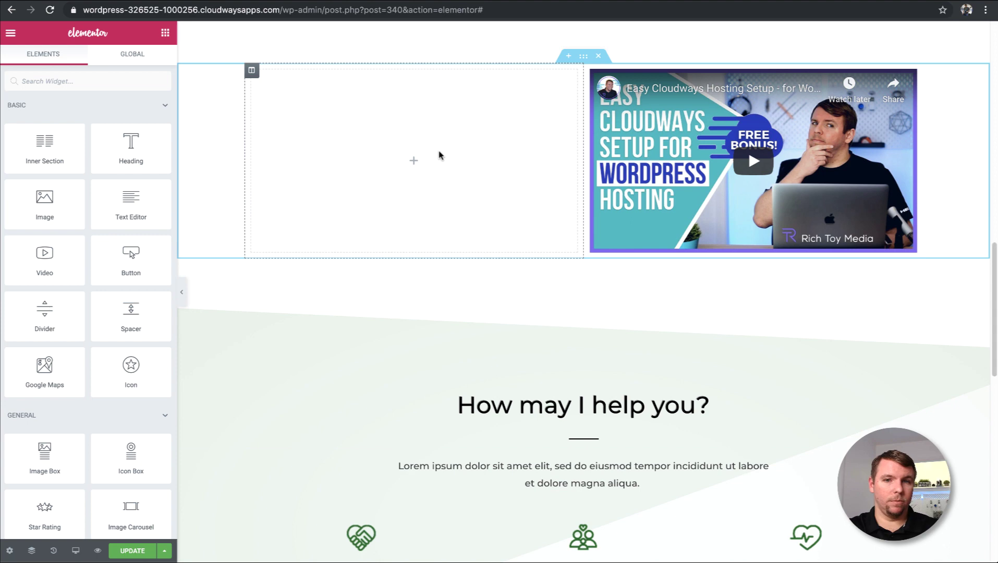
{"action": "left_click_drag", "start_coordinate": [585, 131], "coordinate": [427, 158]}
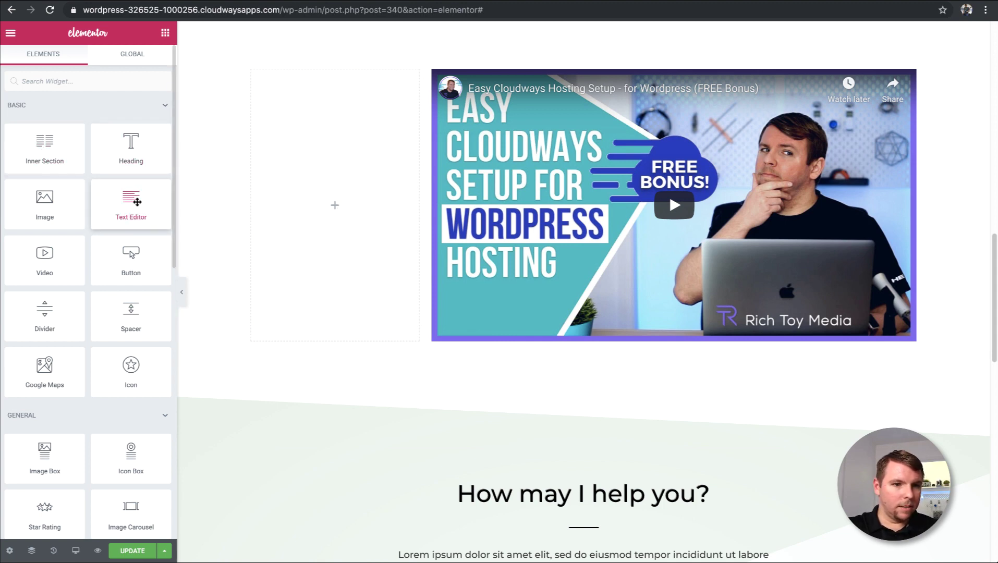
- Add an Image Box widget to the empty column beside the video
{"action": "scroll", "coordinate": [136, 202], "scroll_direction": "down", "scroll_amount": 5}
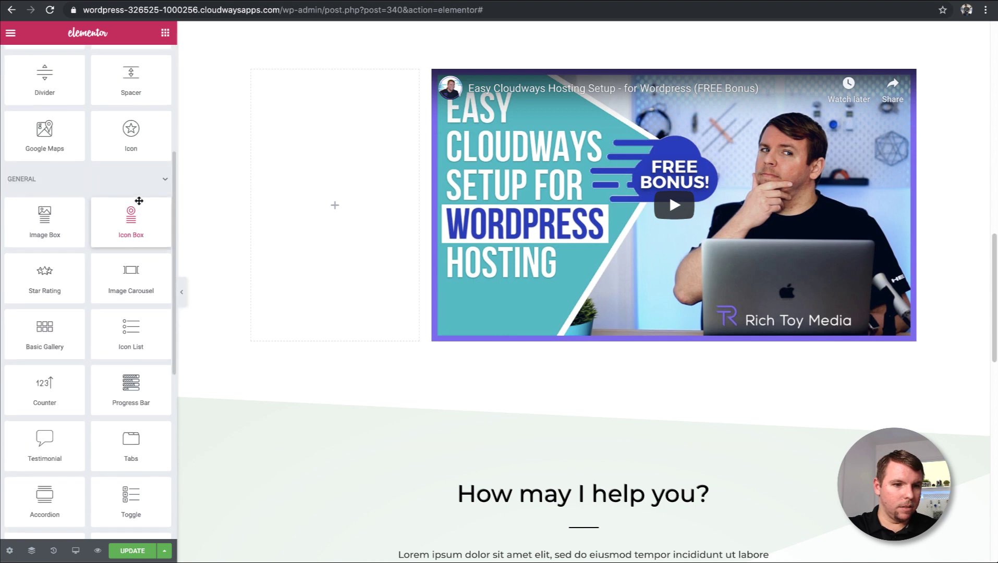
{"action": "scroll", "coordinate": [104, 217], "scroll_direction": "down", "scroll_amount": 4}
{"action": "scroll", "coordinate": [104, 216], "scroll_direction": "up", "scroll_amount": 2}
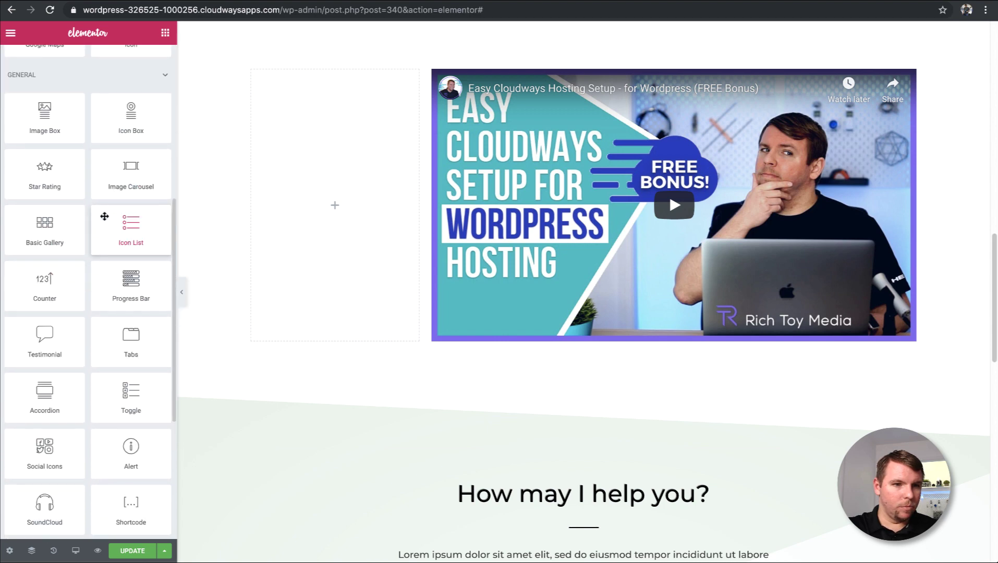
{"action": "left_click_drag", "start_coordinate": [48, 117], "coordinate": [319, 203]}
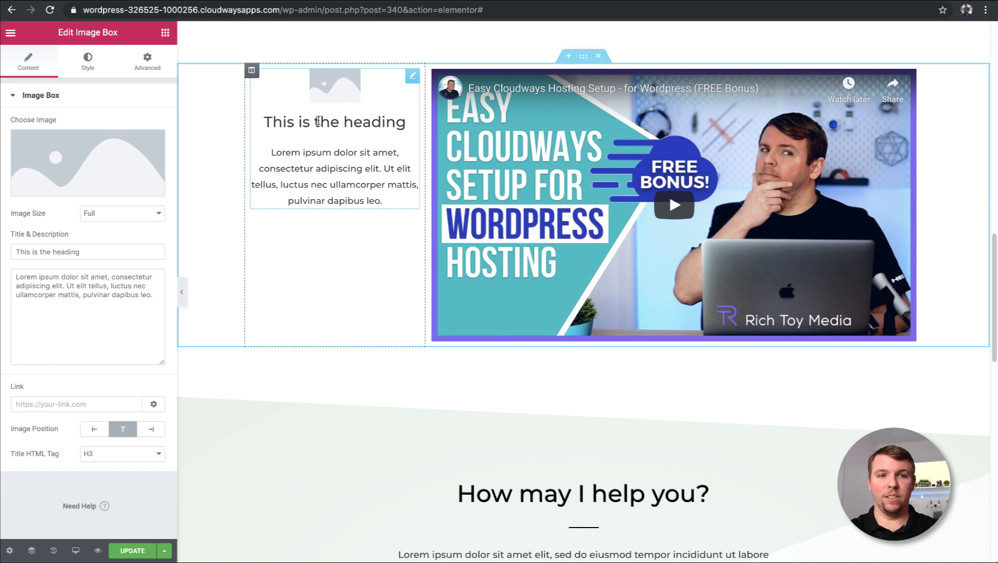
{"action": "left_click_drag", "start_coordinate": [275, 124], "coordinate": [400, 124]}
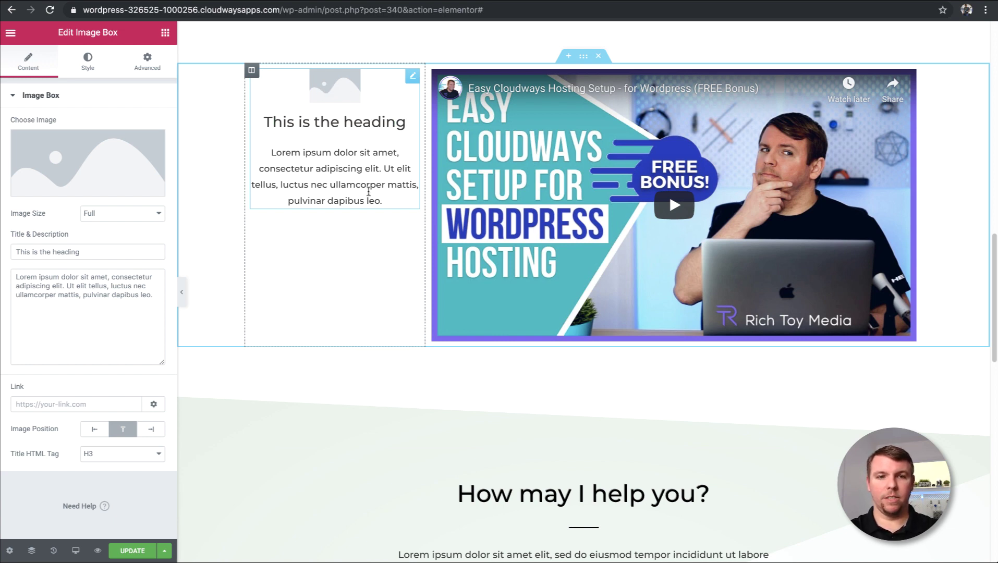
{"action": "left_click", "coordinate": [372, 191]}
{"action": "left_click", "coordinate": [324, 87]}
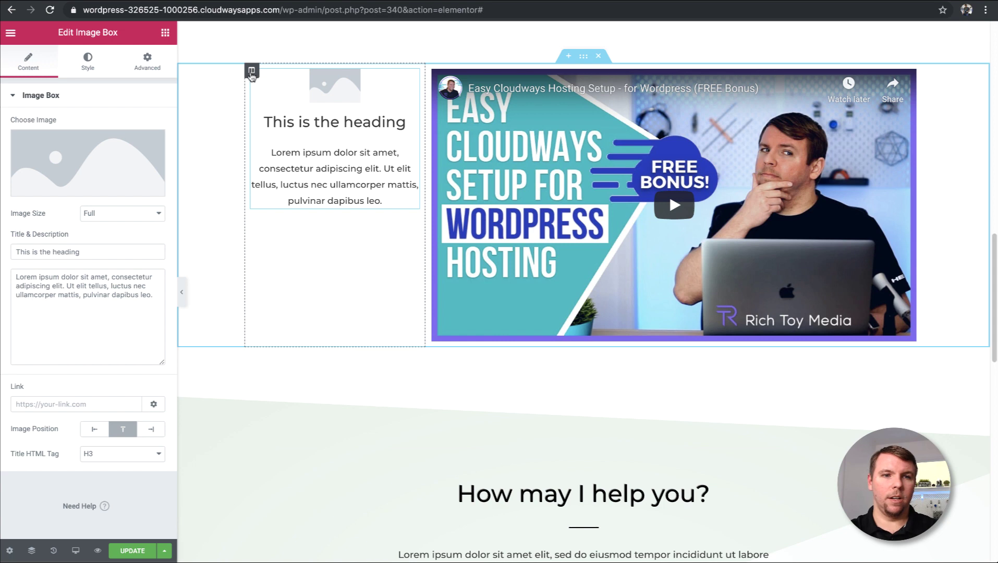
- Set the vertical alignment of the column holding the Image Box to Middle
{"action": "right_click", "coordinate": [251, 73]}
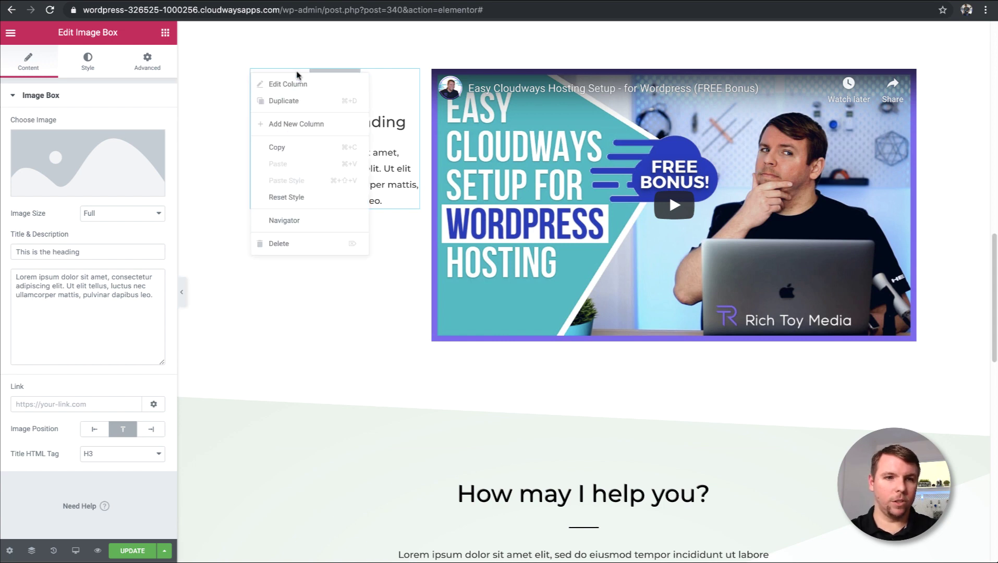
{"action": "left_click", "coordinate": [276, 85]}
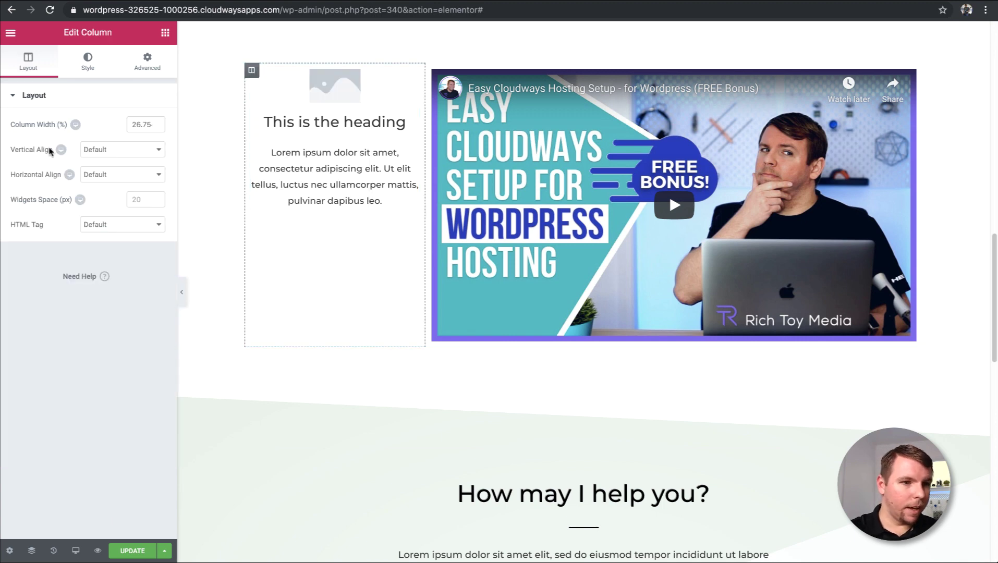
{"action": "left_click", "coordinate": [96, 150]}
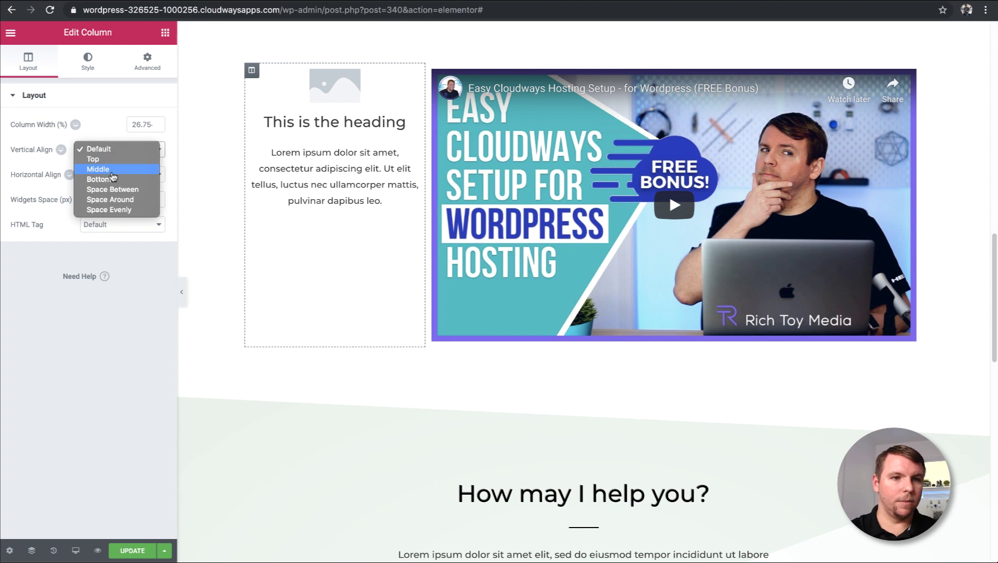
{"action": "left_click", "coordinate": [108, 171]}
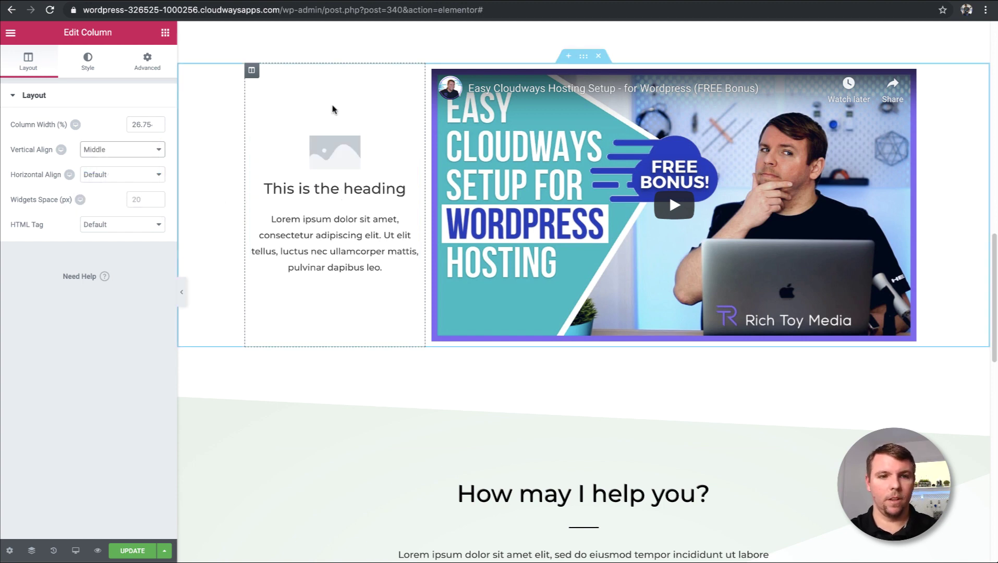
- Try the Bottom vertical alignment on the Image Box column and return it to Middle
{"action": "left_click", "coordinate": [127, 150]}
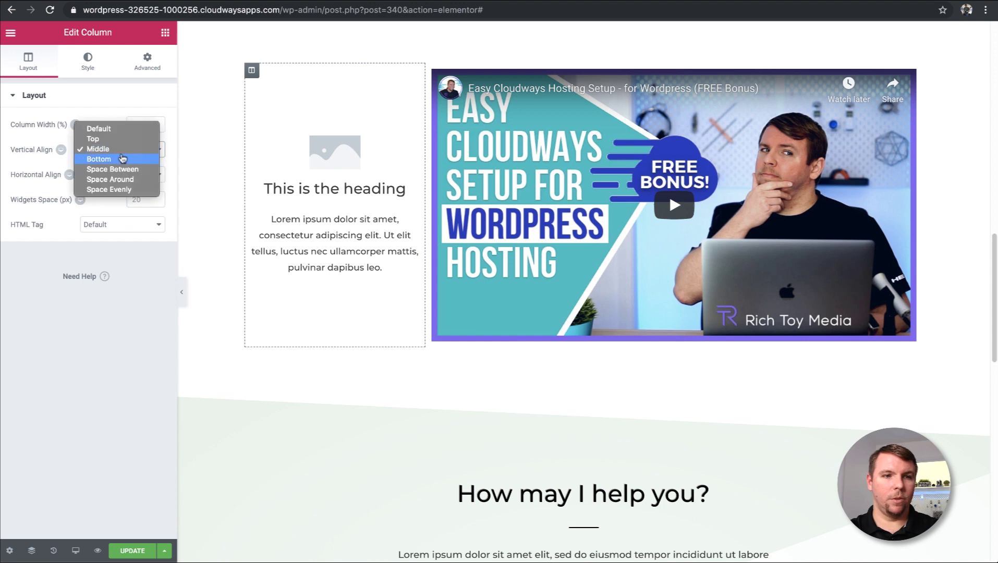
{"action": "left_click", "coordinate": [121, 159]}
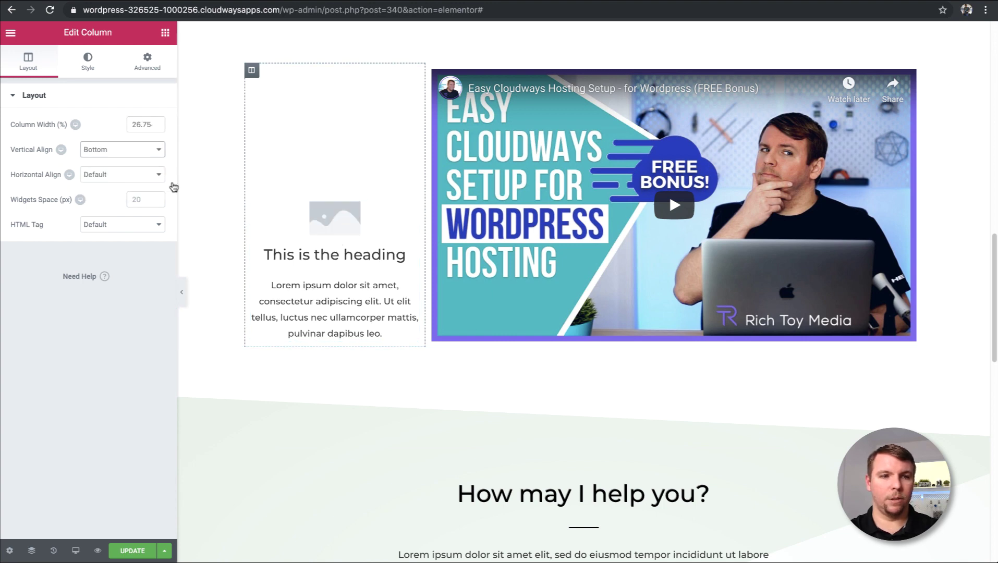
{"action": "left_click", "coordinate": [100, 150]}
{"action": "left_click", "coordinate": [98, 139]}
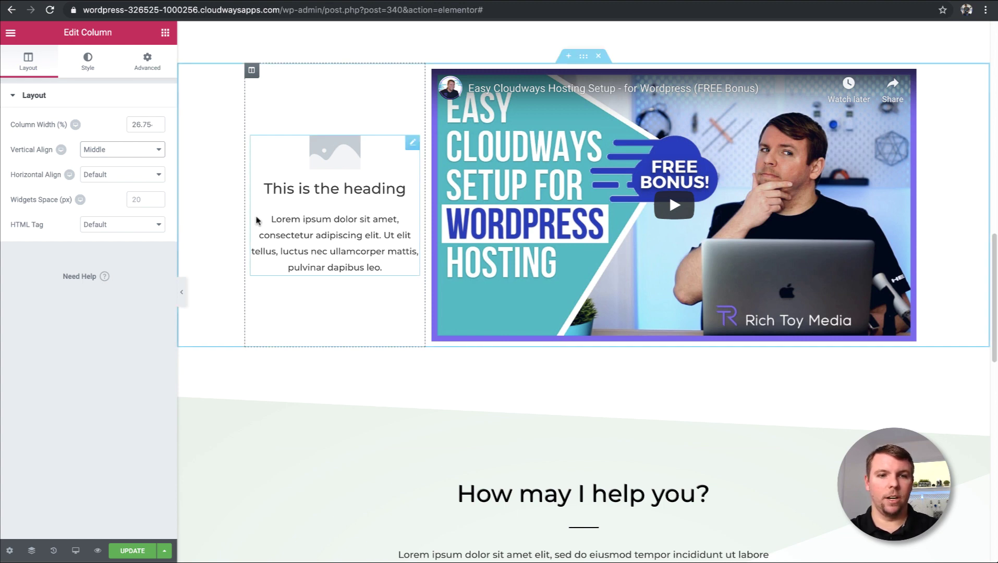
- Replace the Image Box placeholder with the Rich Toy Media logo, Transparent.png, from the media library
{"action": "left_click", "coordinate": [340, 155]}
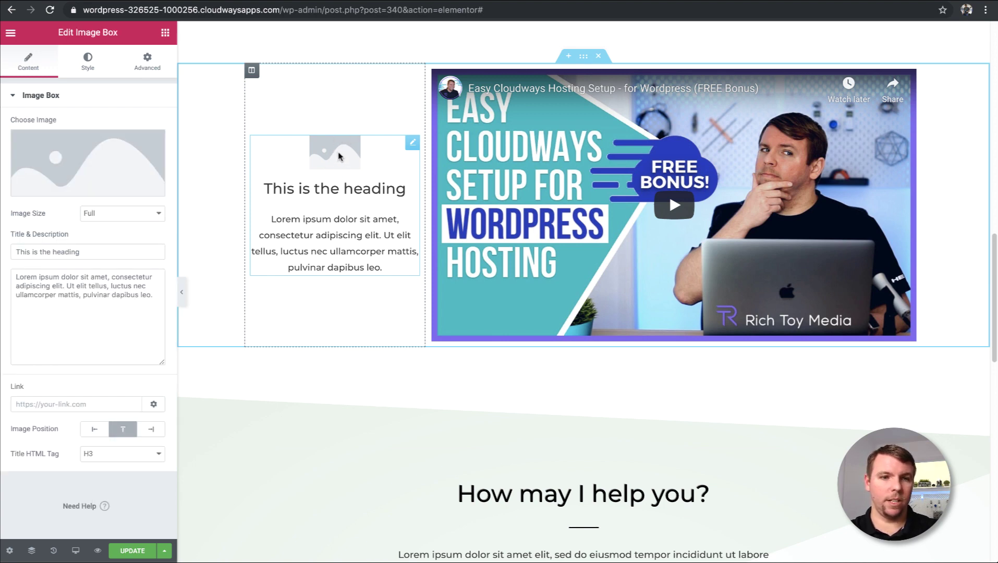
{"action": "left_click", "coordinate": [106, 193]}
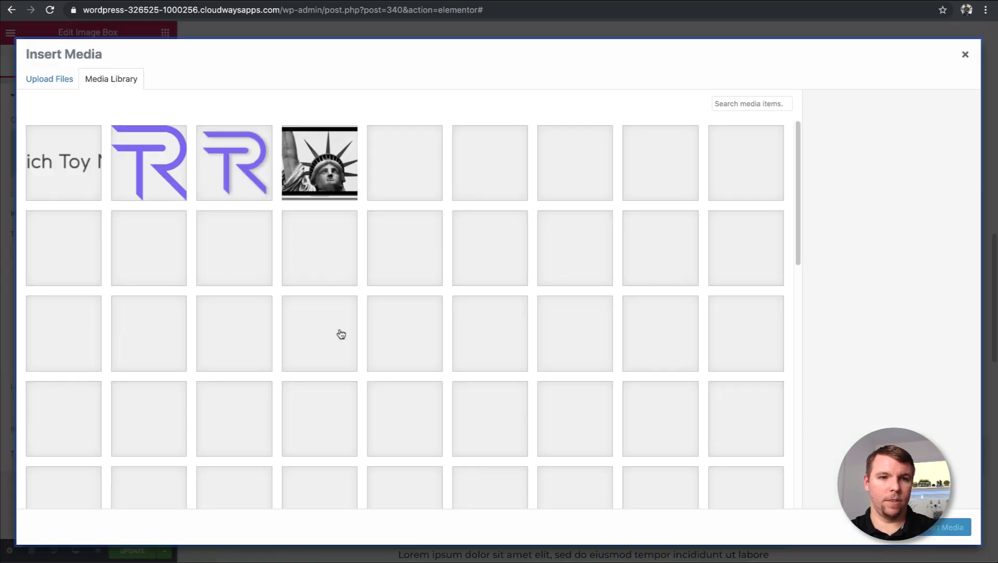
{"action": "left_click", "coordinate": [74, 165]}
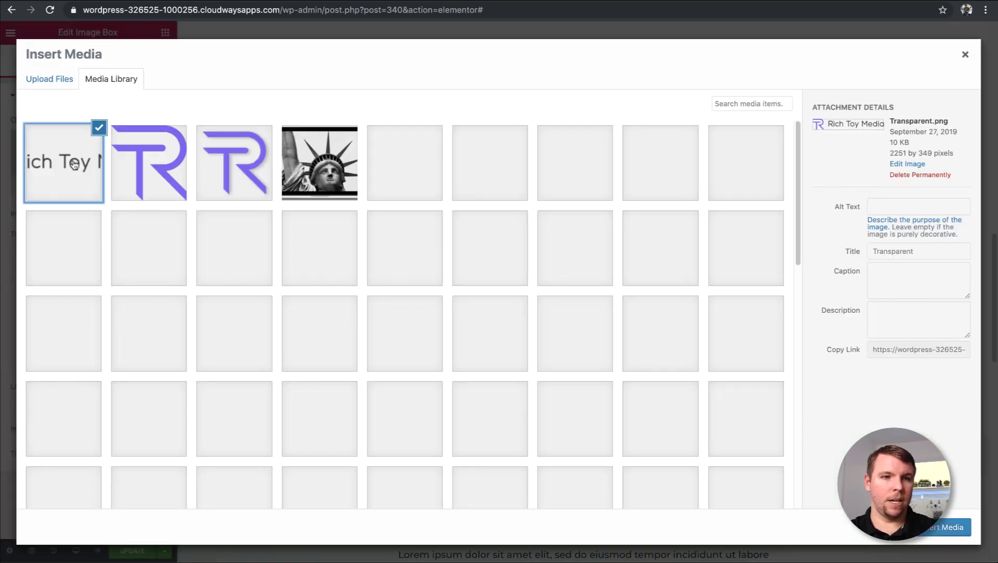
{"action": "left_click", "coordinate": [957, 531]}
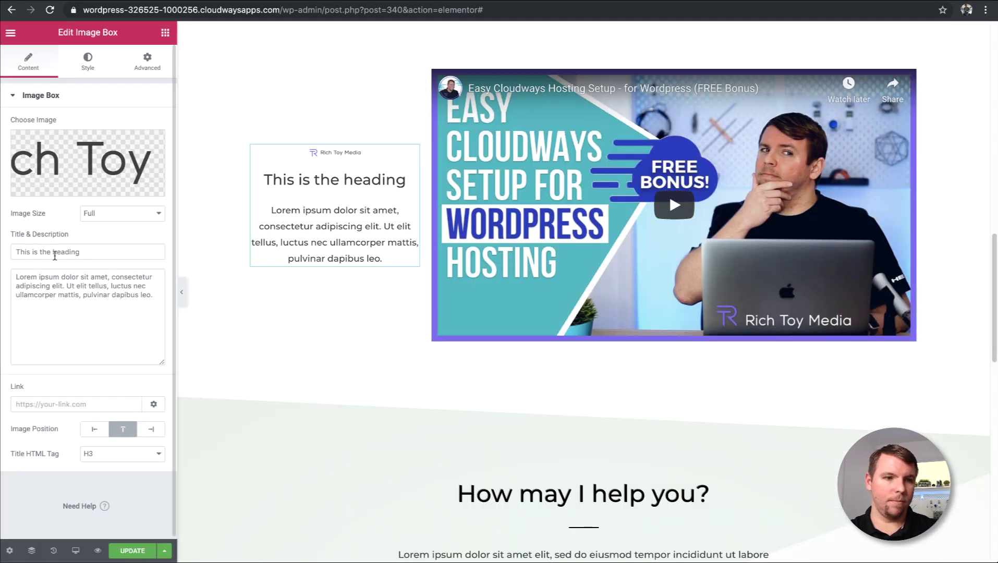
- Set the Image Box image's spacing to 100 and its width to 100%
{"action": "left_click", "coordinate": [88, 61]}
{"action": "left_click_drag", "start_coordinate": [30, 140], "coordinate": [75, 146]}
{"action": "left_click_drag", "start_coordinate": [43, 182], "coordinate": [99, 182]}
{"action": "left_click_drag", "start_coordinate": [74, 142], "coordinate": [121, 142]}
{"action": "left_click_drag", "start_coordinate": [101, 184], "coordinate": [145, 183]}
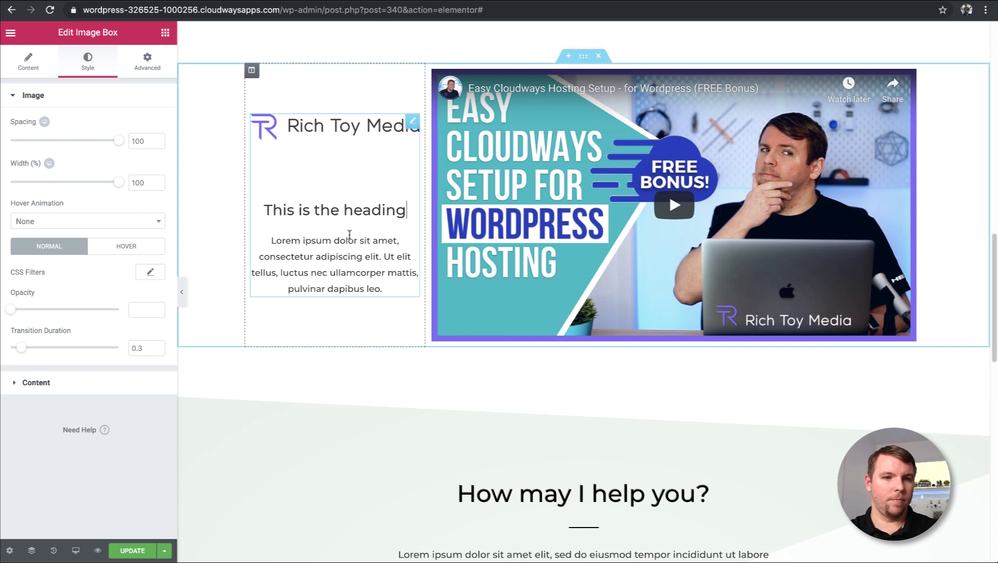
- Change the Image Box heading to "Hello!!" directly on the page
{"action": "triple_click", "coordinate": [354, 209]}
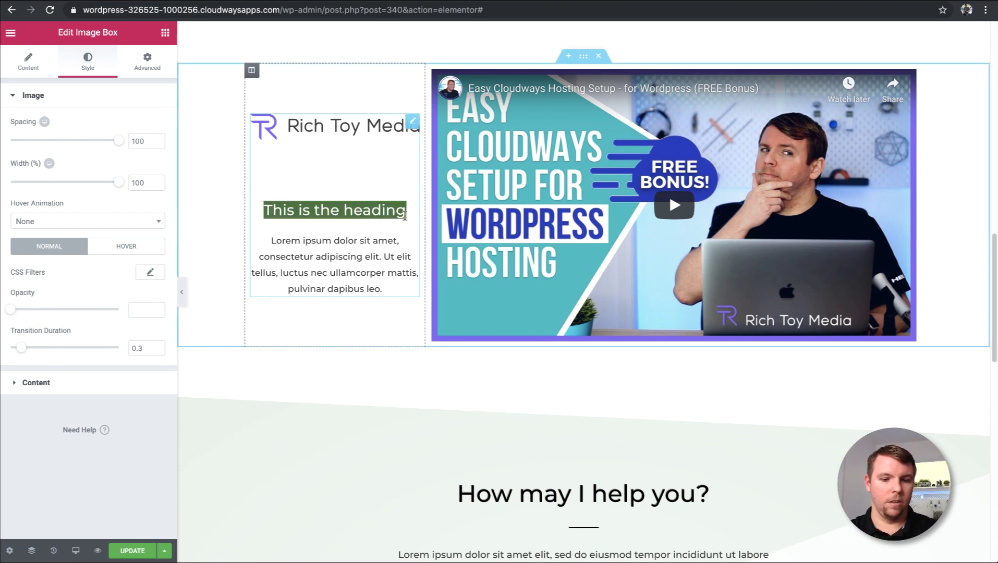
{"action": "type", "text": "He"}
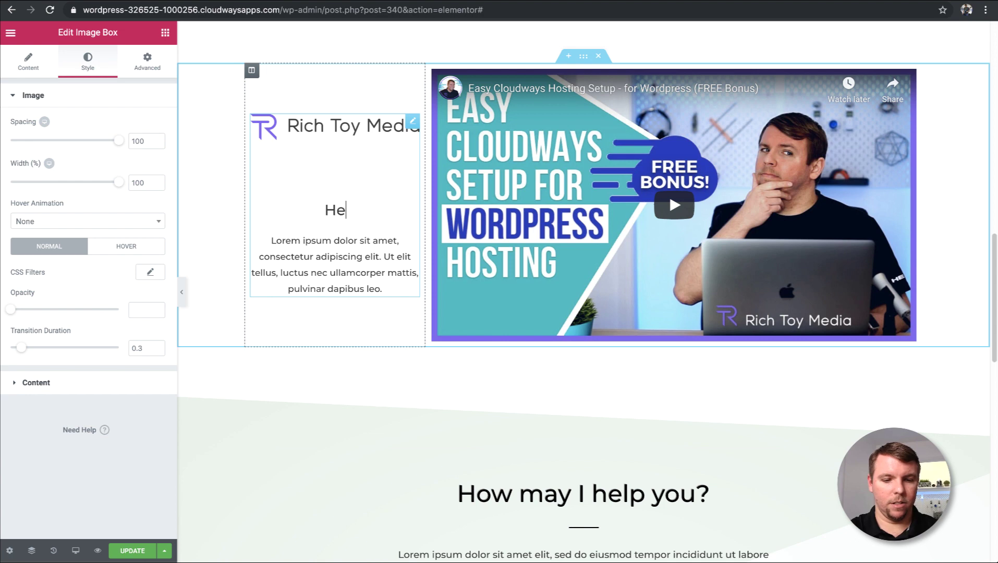
{"action": "type", "text": "llo"}
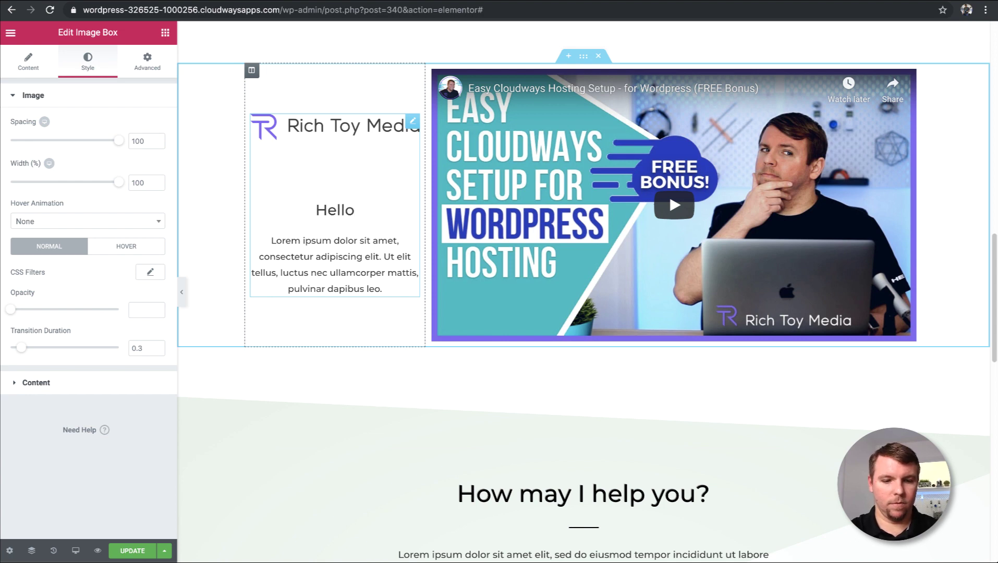
{"action": "type", "text": "!!"}
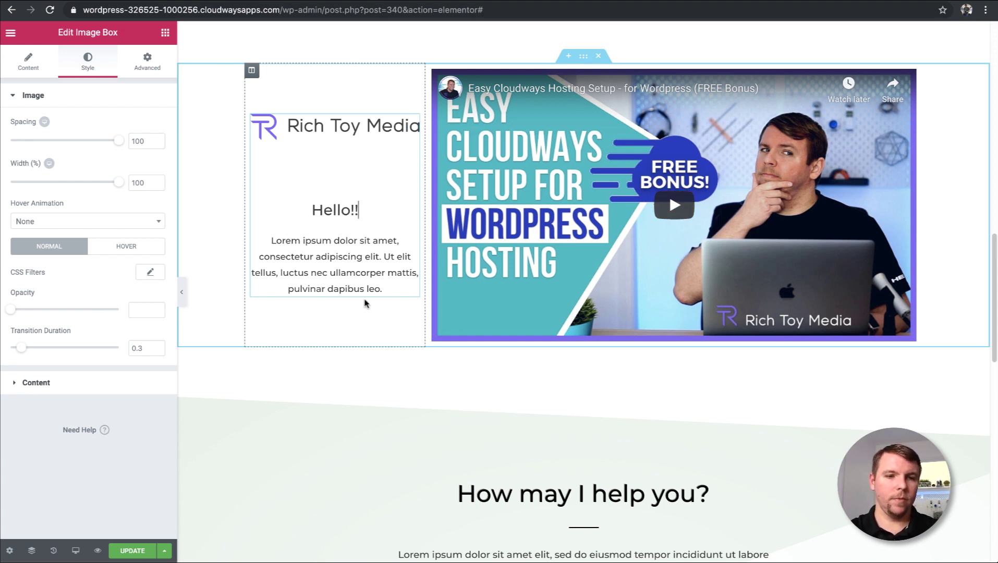
- Select the whole description text in the Image Box content settings
{"action": "left_click", "coordinate": [365, 255]}
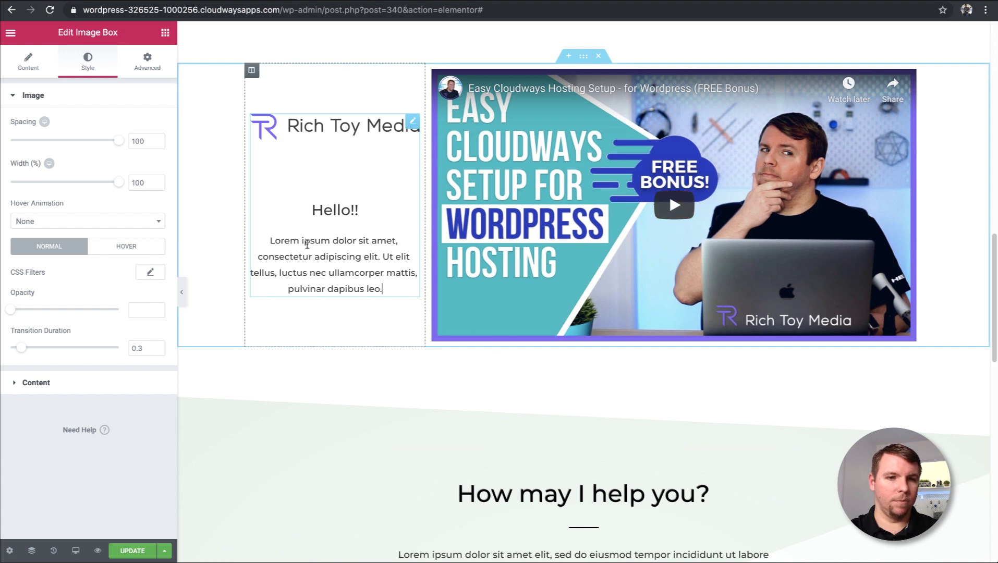
{"action": "left_click", "coordinate": [30, 64]}
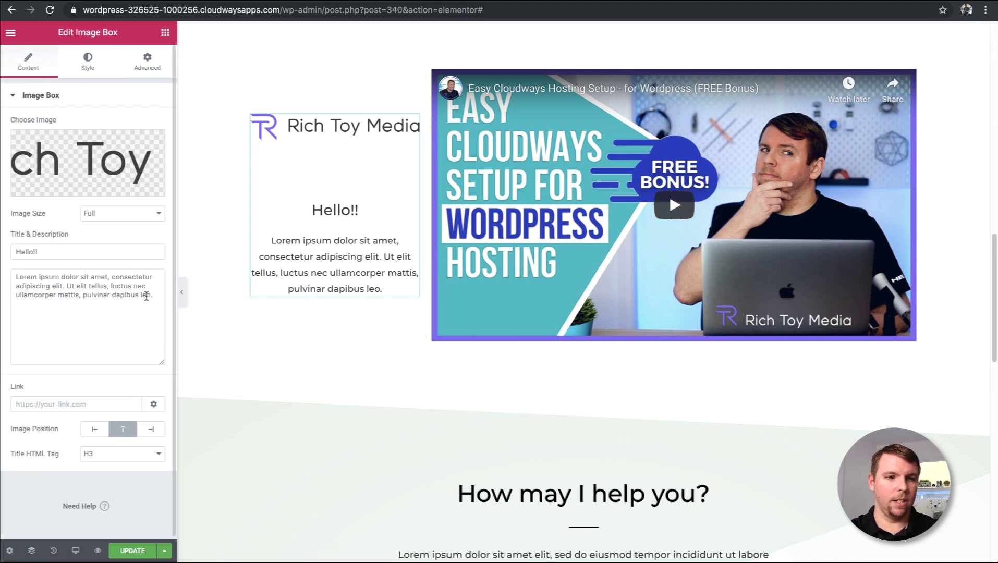
{"action": "left_click_drag", "start_coordinate": [389, 292], "coordinate": [314, 251]}
{"action": "left_click_drag", "start_coordinate": [156, 295], "coordinate": [1, 279]}
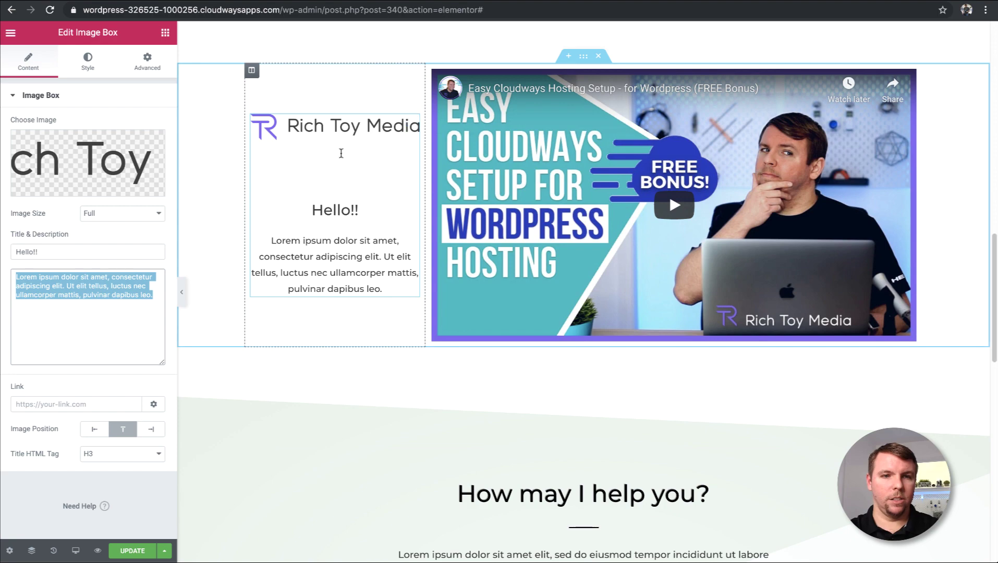
- Delete the Image Box widget from the column beside the video
{"action": "scroll", "coordinate": [730, 276], "scroll_direction": "up", "scroll_amount": 7}
{"action": "scroll", "coordinate": [735, 272], "scroll_direction": "down", "scroll_amount": 8}
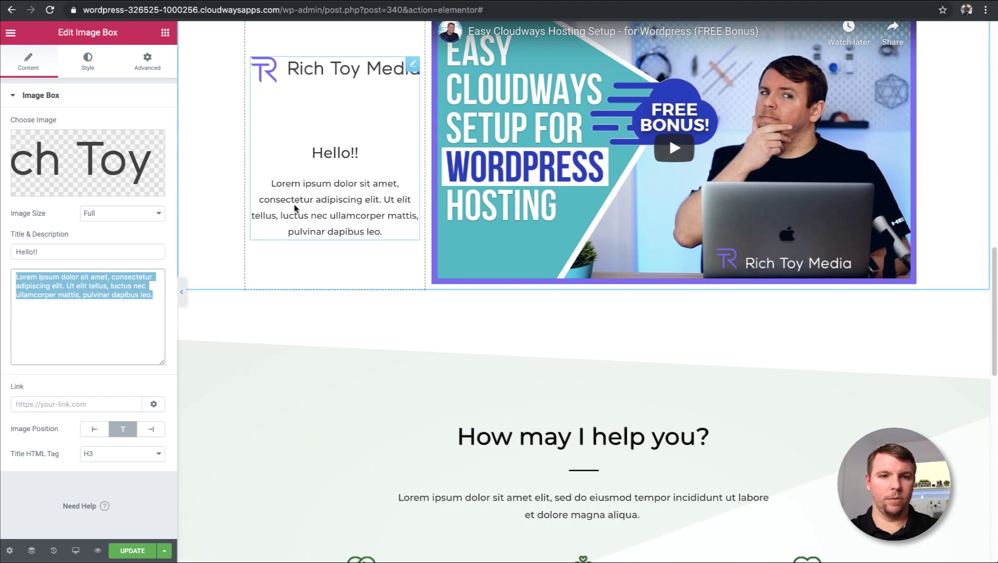
{"action": "scroll", "coordinate": [307, 255], "scroll_direction": "up", "scroll_amount": 2}
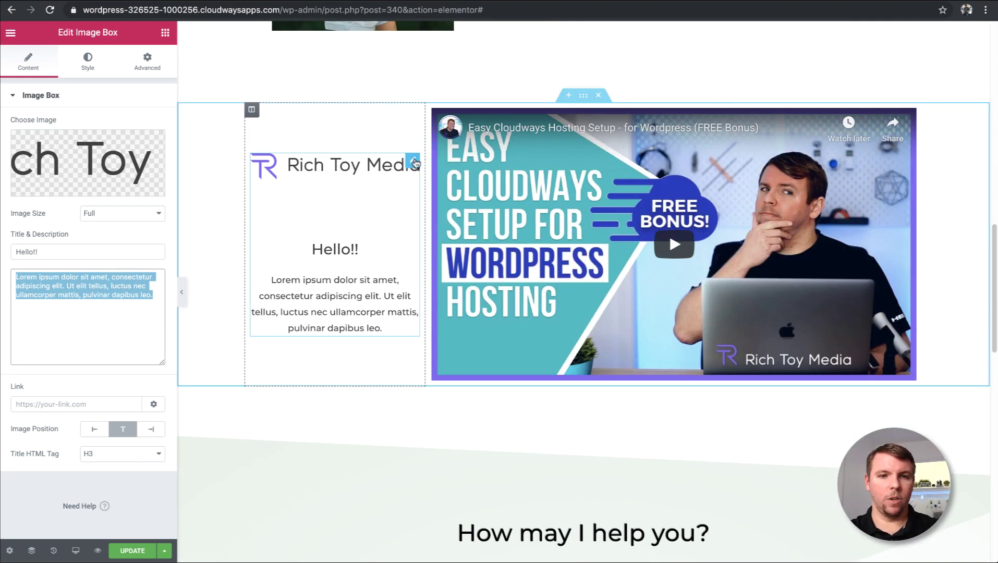
{"action": "right_click", "coordinate": [415, 163]}
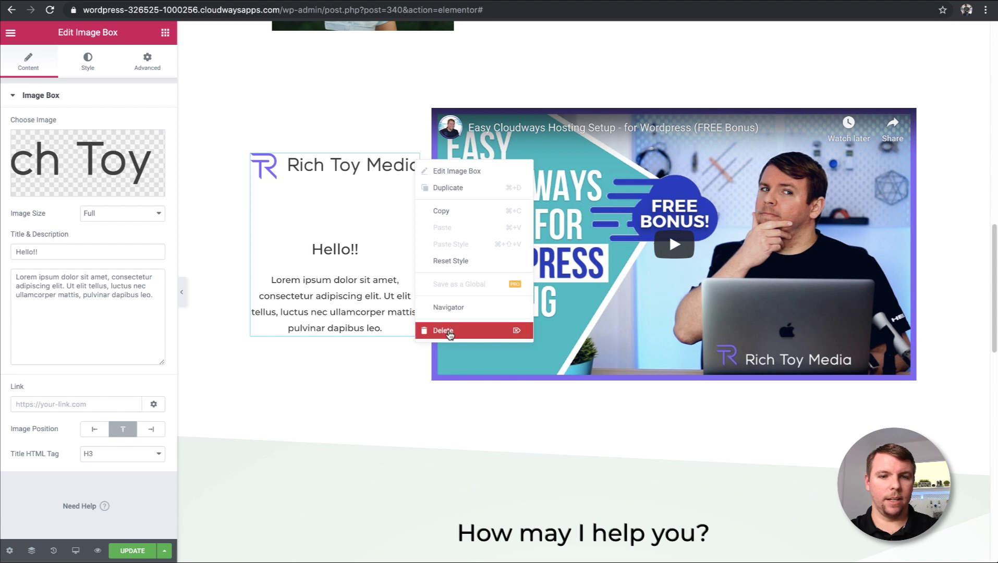
{"action": "left_click", "coordinate": [450, 332]}
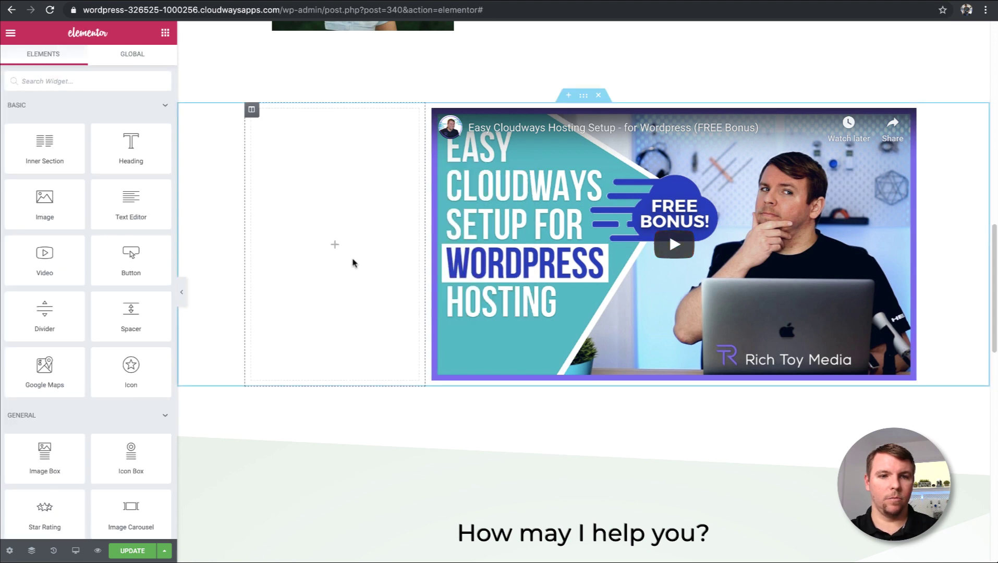
- Add a Social Icons widget to the empty column beside the video
{"action": "scroll", "coordinate": [358, 259], "scroll_direction": "down", "scroll_amount": 1}
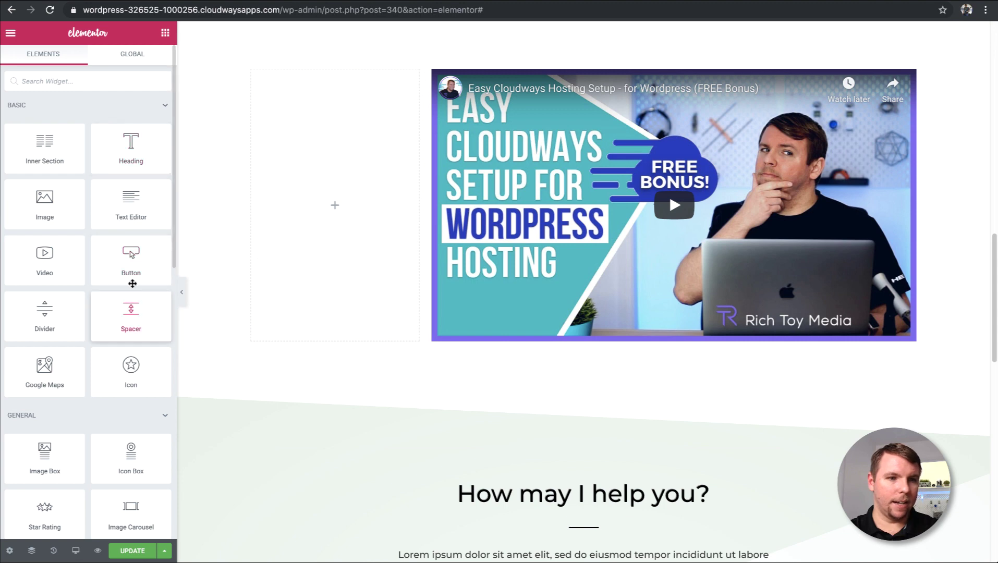
{"action": "scroll", "coordinate": [134, 255], "scroll_direction": "down", "scroll_amount": 8}
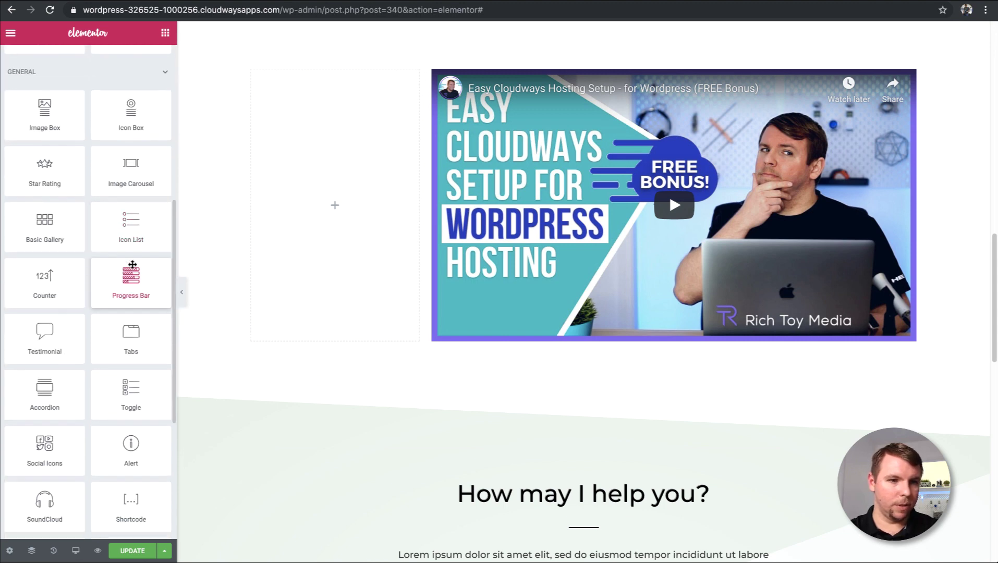
{"action": "scroll", "coordinate": [133, 231], "scroll_direction": "down", "scroll_amount": 3}
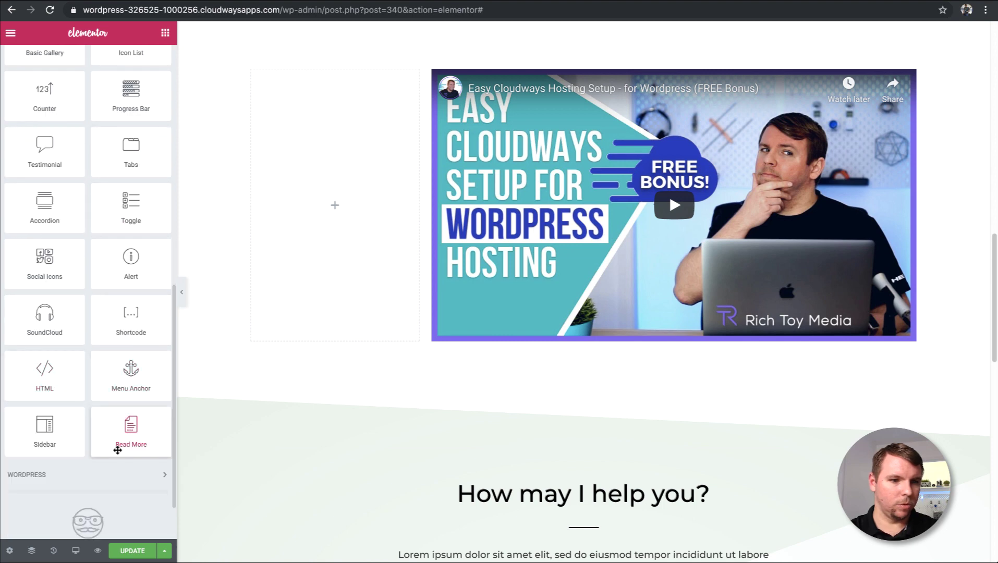
{"action": "scroll", "coordinate": [131, 396], "scroll_direction": "up", "scroll_amount": 1}
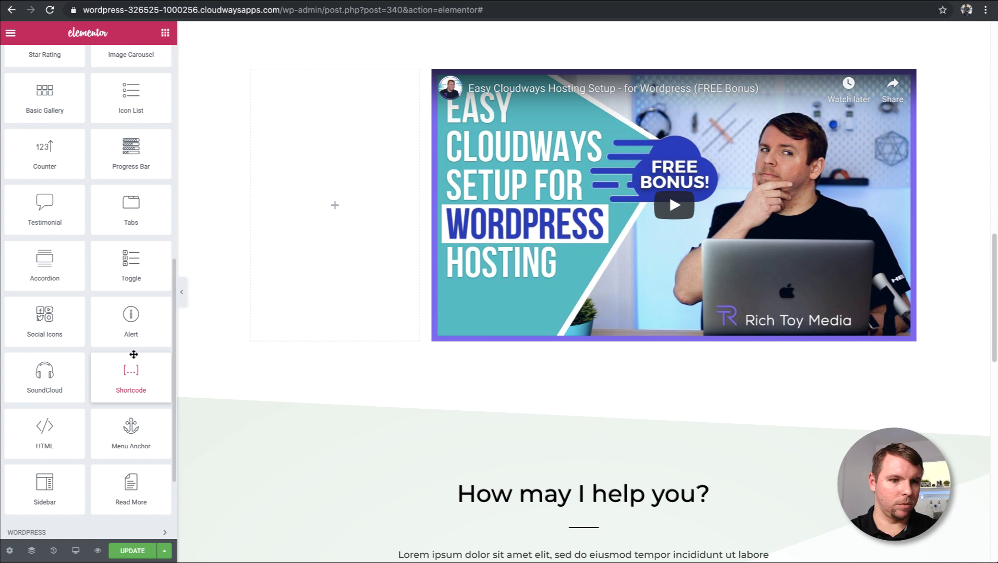
{"action": "scroll", "coordinate": [134, 354], "scroll_direction": "up", "scroll_amount": 1}
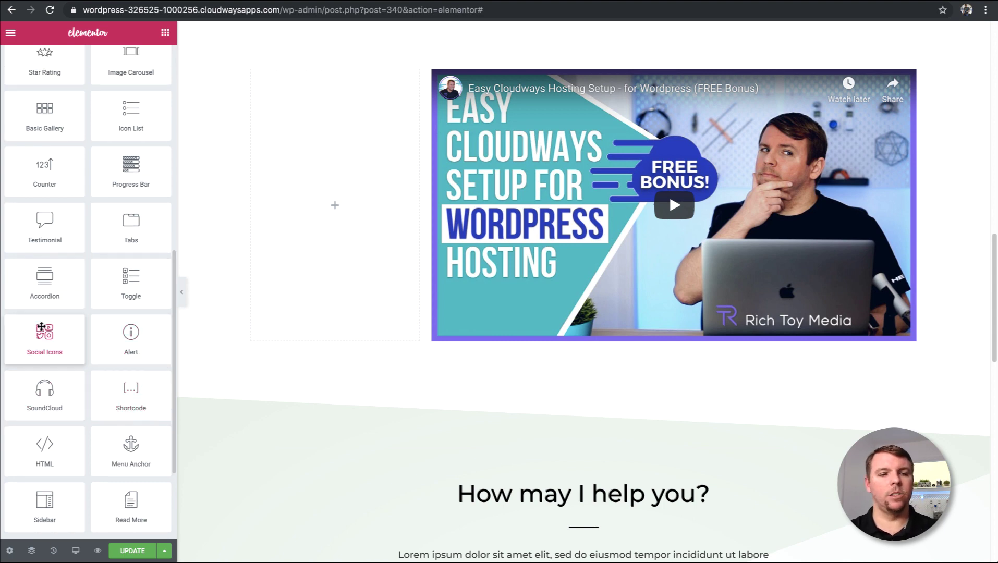
{"action": "left_click_drag", "start_coordinate": [41, 327], "coordinate": [339, 209]}
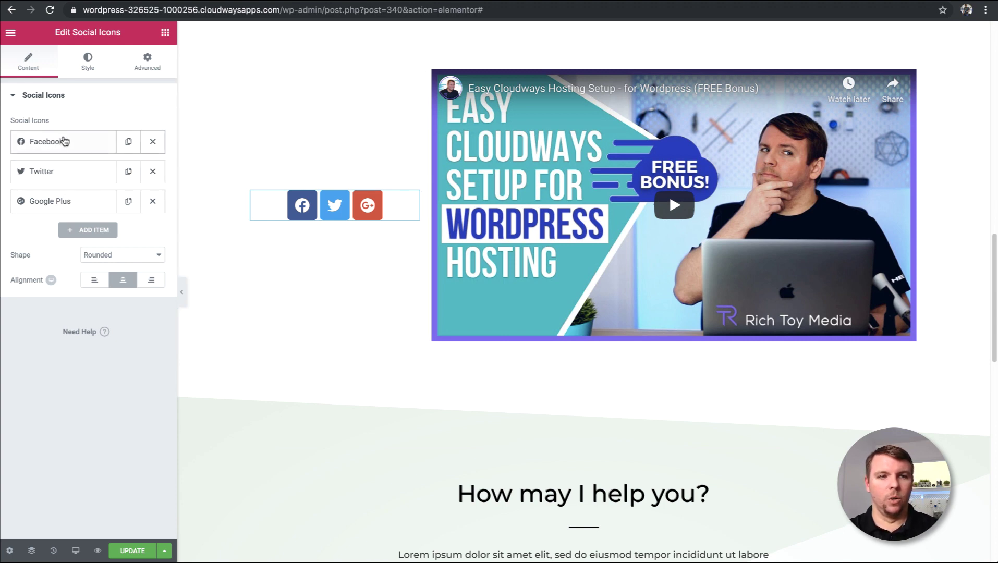
- Replace the Google Plus item's icon with the Twitter icon from the icon library
{"action": "left_click", "coordinate": [67, 203]}
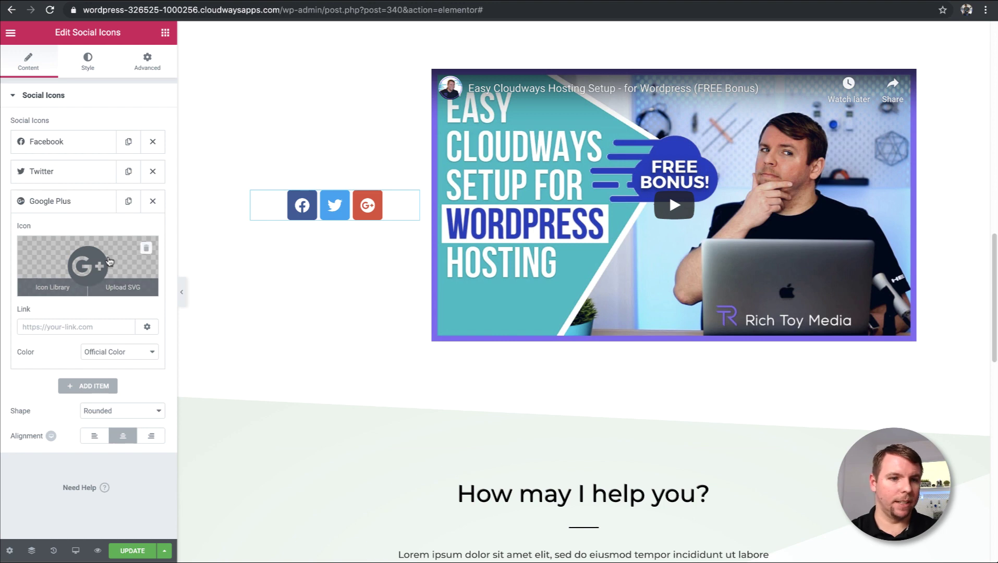
{"action": "left_click", "coordinate": [48, 291]}
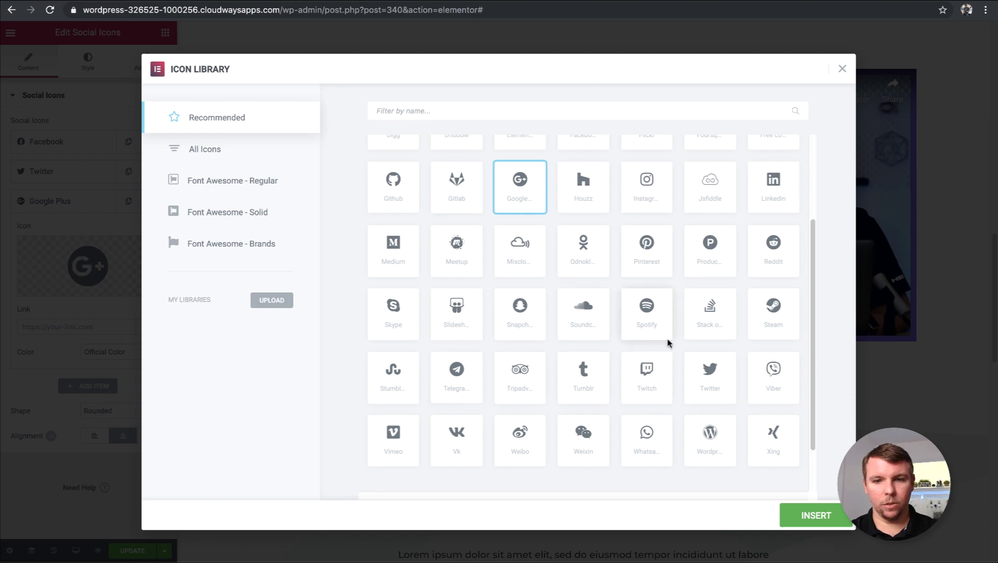
{"action": "left_click", "coordinate": [712, 377]}
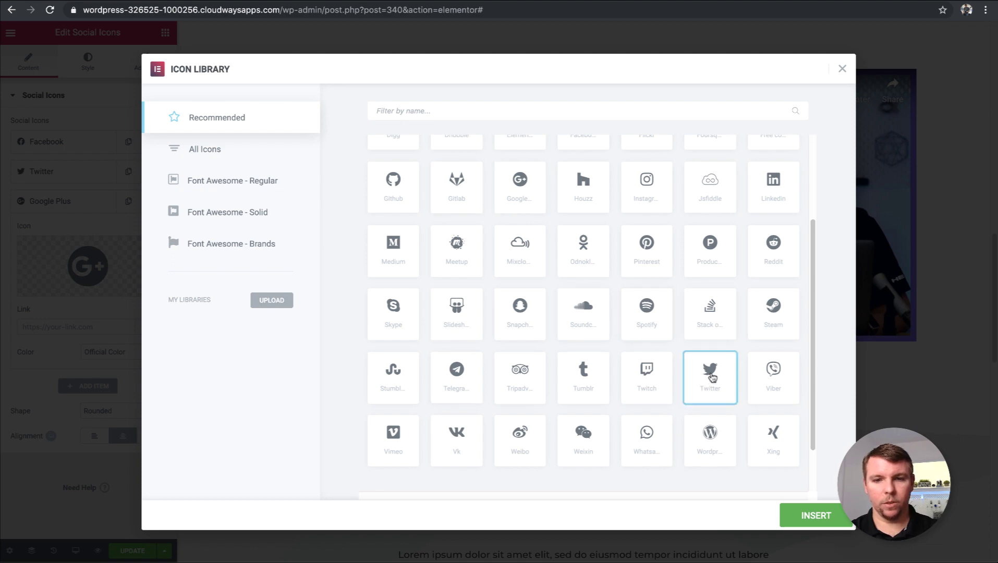
{"action": "left_click", "coordinate": [818, 516]}
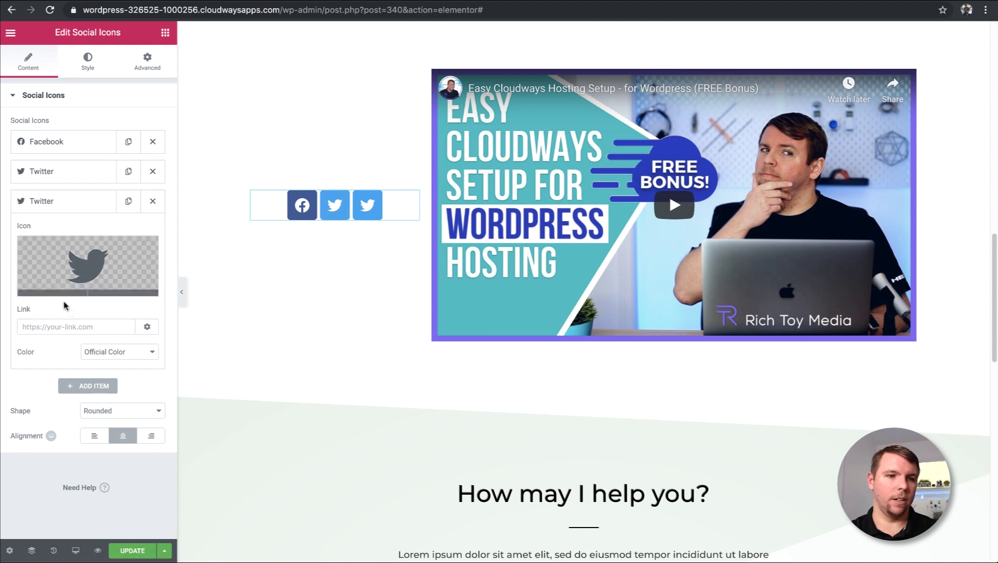
- Replace the second social item's Twitter icon with the Instagram icon, found by filtering all icons for "inst"
{"action": "left_click", "coordinate": [44, 175]}
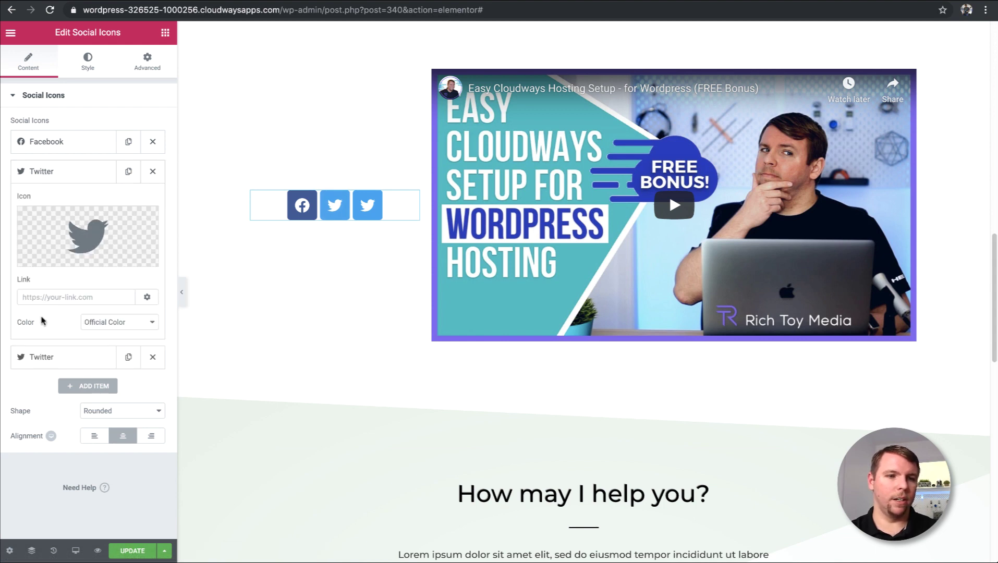
{"action": "left_click", "coordinate": [47, 258]}
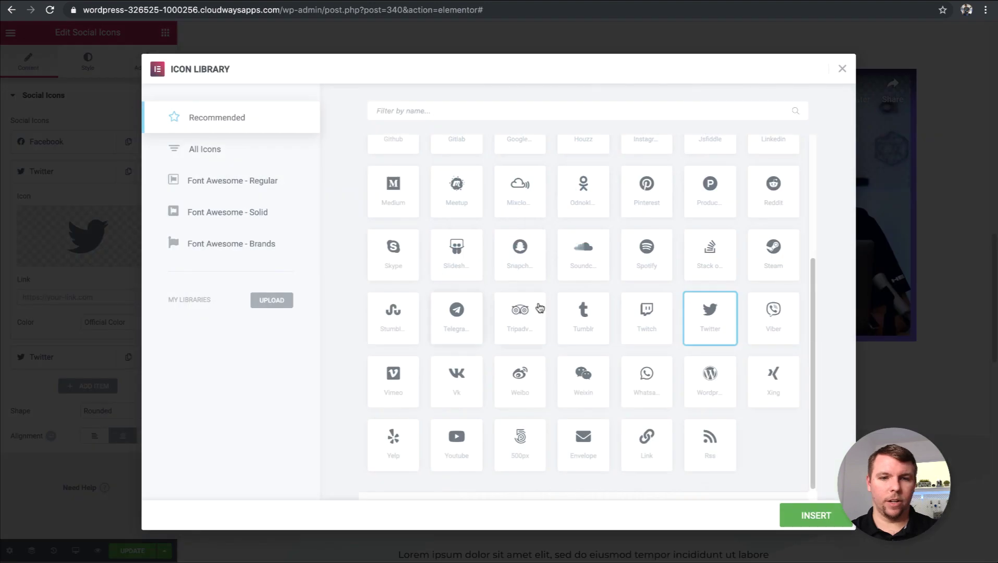
{"action": "left_click", "coordinate": [203, 148]}
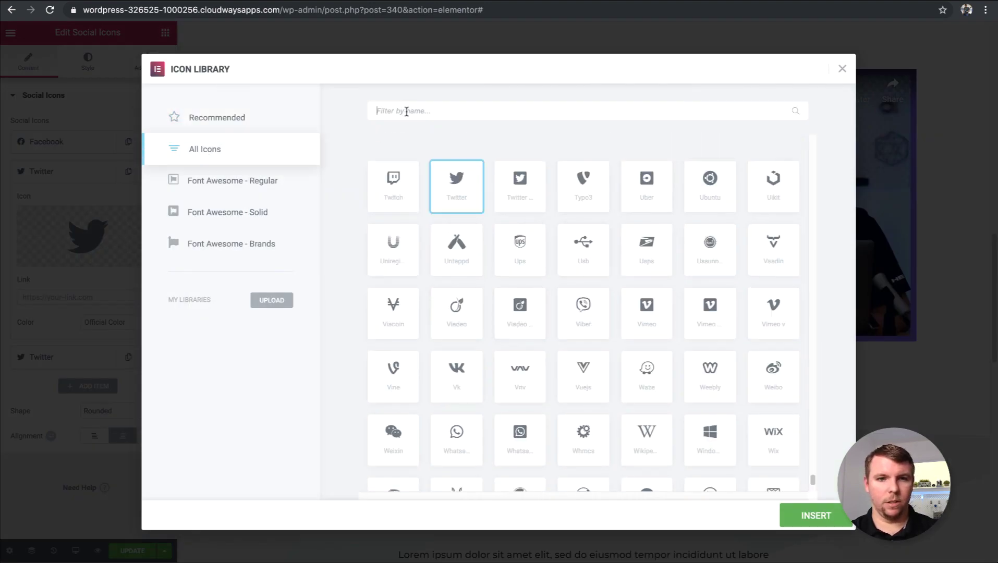
{"action": "type", "text": "inst"}
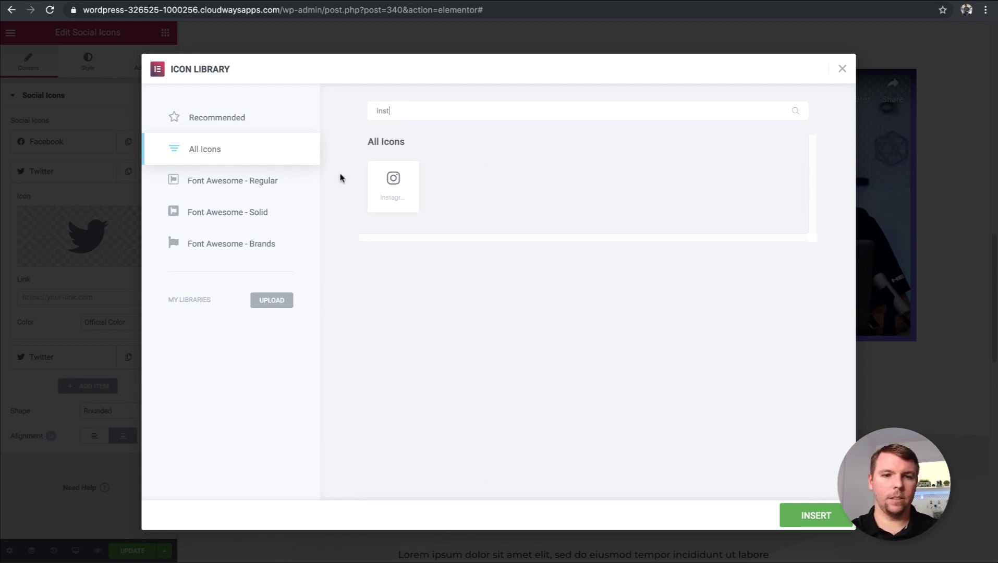
{"action": "left_click", "coordinate": [399, 178]}
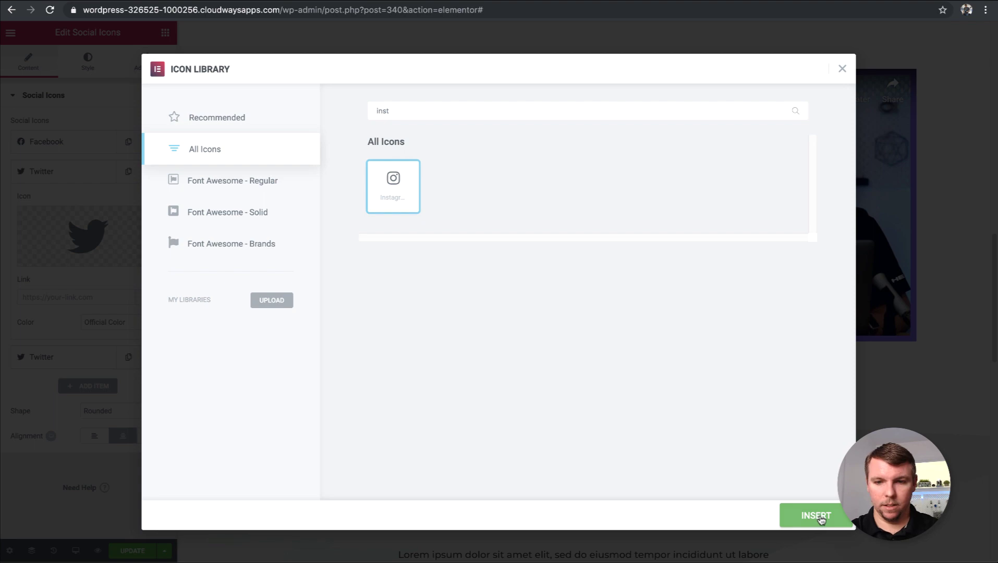
{"action": "left_click", "coordinate": [817, 516]}
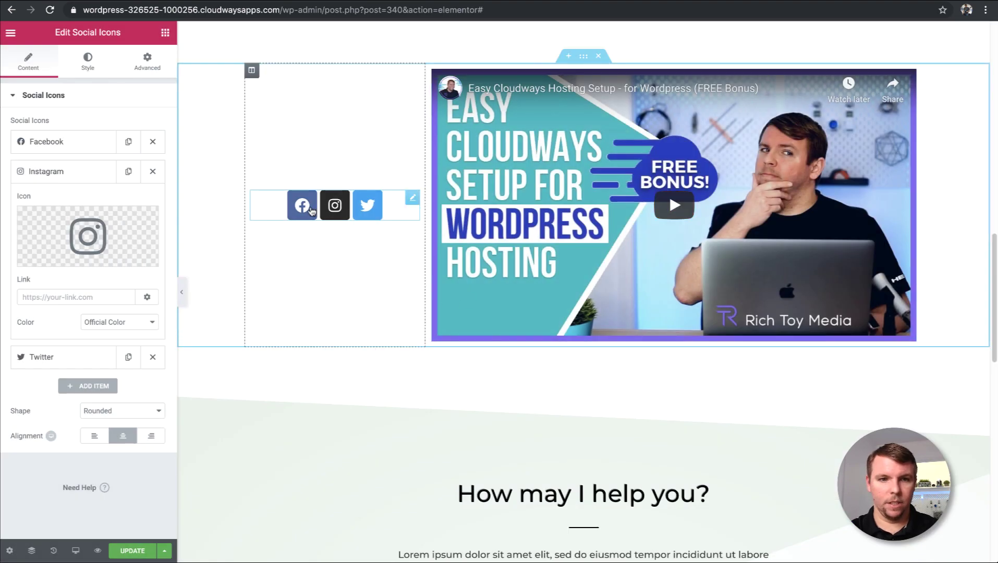
- Switch the Instagram item to a custom color and set its primary color to magenta-pink #db2ebe
{"action": "left_click", "coordinate": [104, 324]}
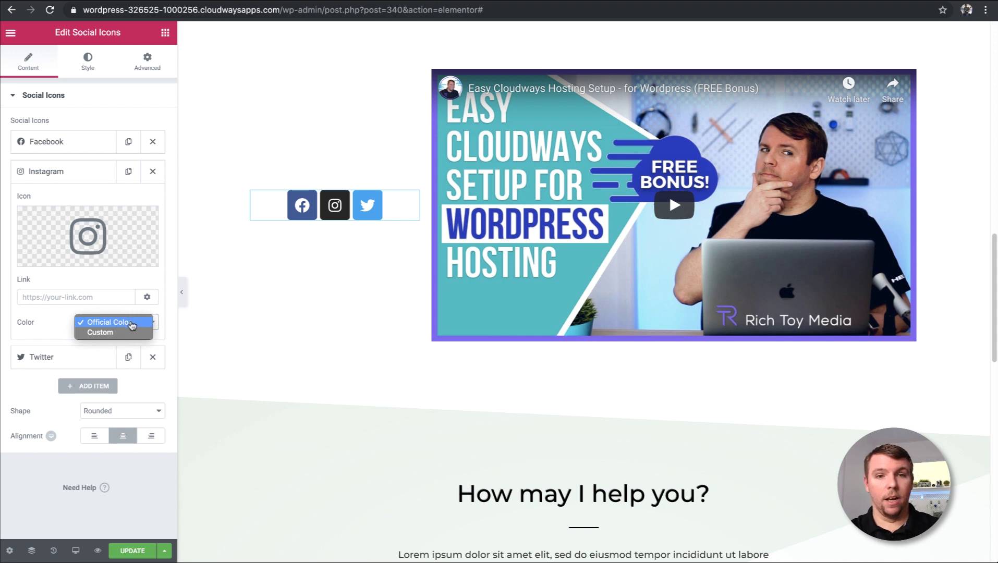
{"action": "left_click", "coordinate": [104, 332]}
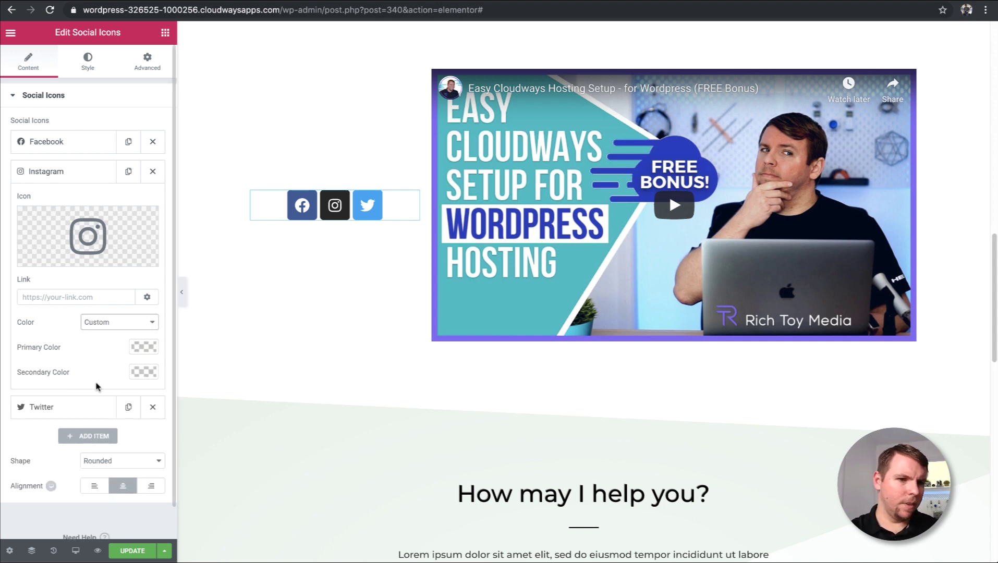
{"action": "left_click", "coordinate": [147, 347]}
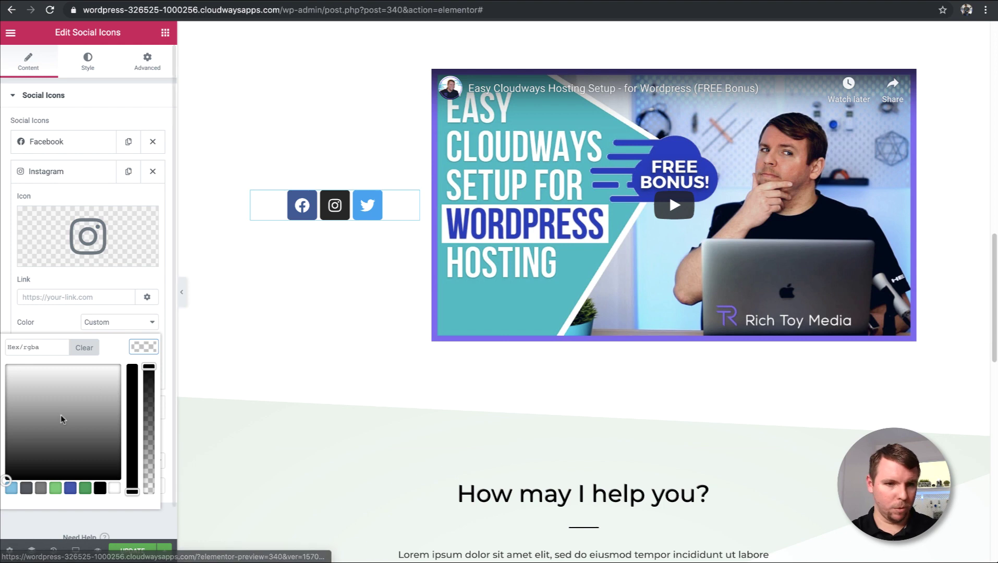
{"action": "left_click", "coordinate": [86, 488]}
{"action": "left_click_drag", "start_coordinate": [47, 394], "coordinate": [106, 382]}
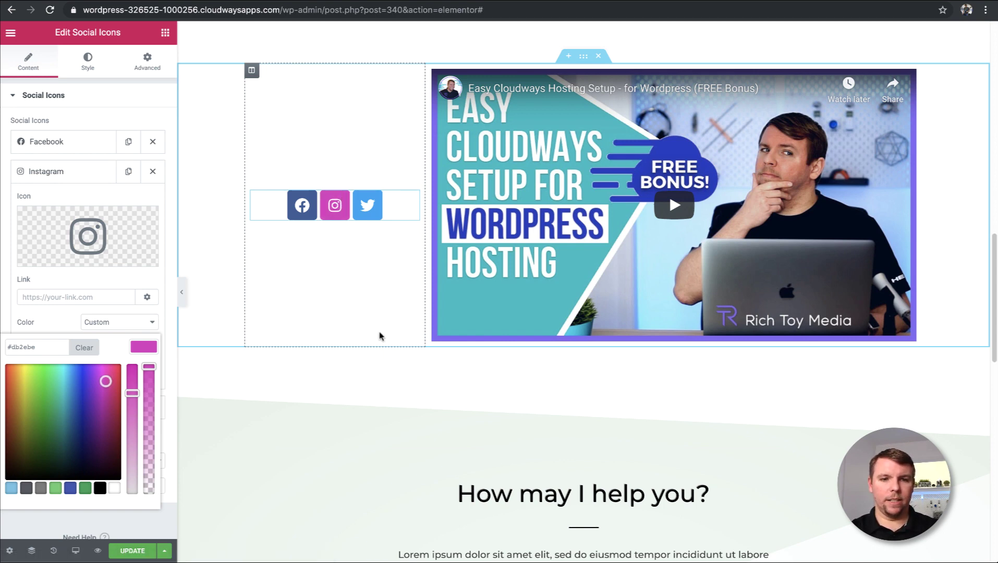
- Set the vertical alignment of the column holding the social icons to Bottom
{"action": "left_click", "coordinate": [252, 71]}
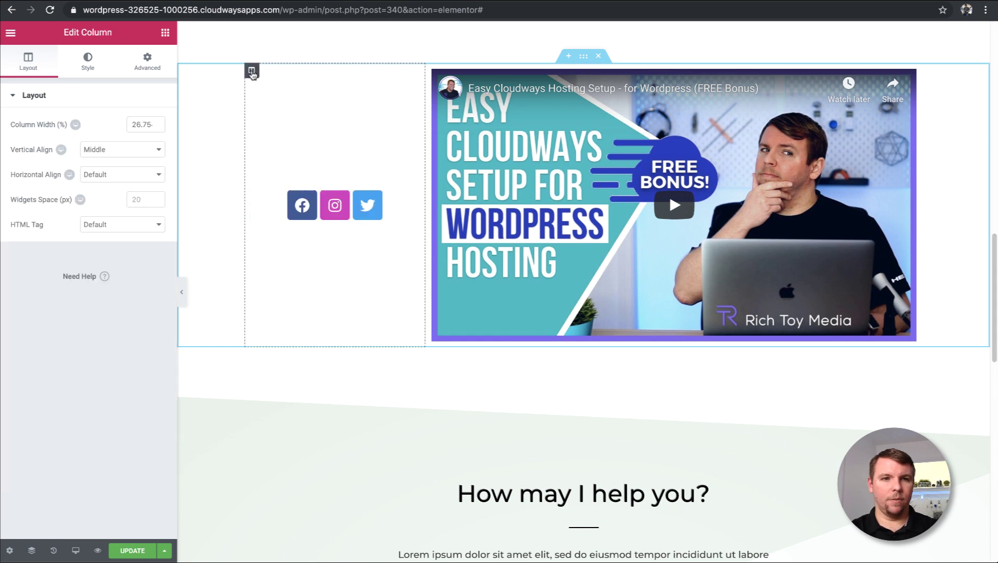
{"action": "left_click", "coordinate": [107, 152]}
{"action": "left_click", "coordinate": [119, 159]}
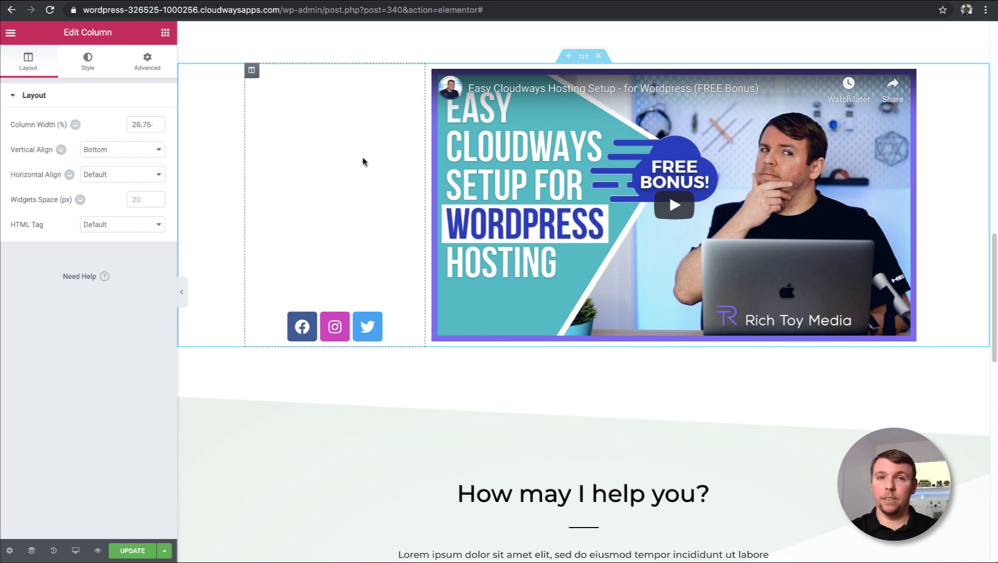
- Try to place an Image widget in the empty area above the social icons
{"action": "left_click", "coordinate": [165, 34]}
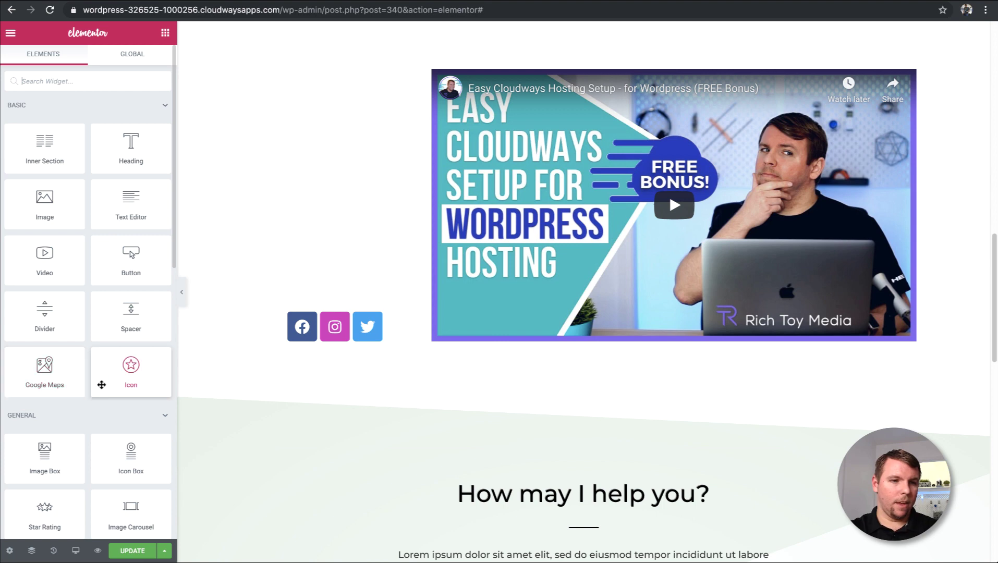
{"action": "scroll", "coordinate": [106, 235], "scroll_direction": "down", "scroll_amount": 1}
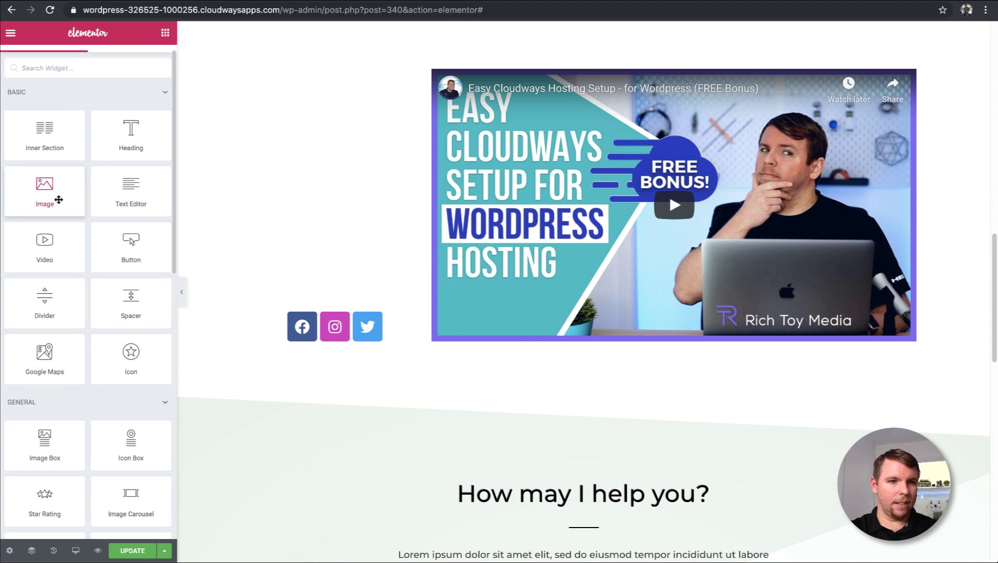
{"action": "left_click_drag", "start_coordinate": [46, 191], "coordinate": [320, 161]}
{"action": "left_click_drag", "start_coordinate": [45, 190], "coordinate": [387, 130]}
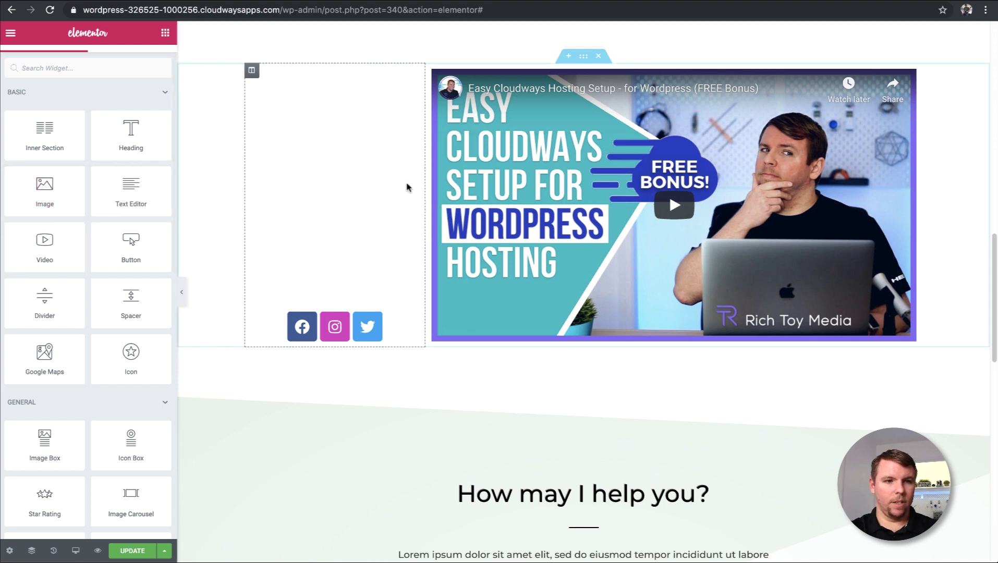
{"action": "scroll", "coordinate": [397, 208], "scroll_direction": "down", "scroll_amount": 1}
{"action": "scroll", "coordinate": [396, 208], "scroll_direction": "up", "scroll_amount": 4}
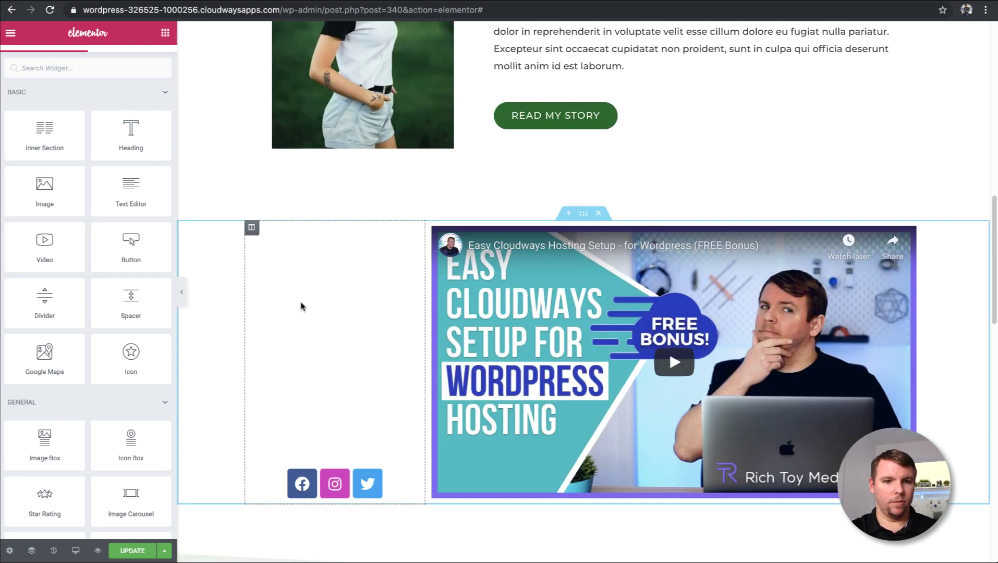
- Add a Video widget above the social icons and delete it again
{"action": "left_click_drag", "start_coordinate": [45, 243], "coordinate": [338, 486]}
{"action": "left_click_drag", "start_coordinate": [337, 498], "coordinate": [319, 469]}
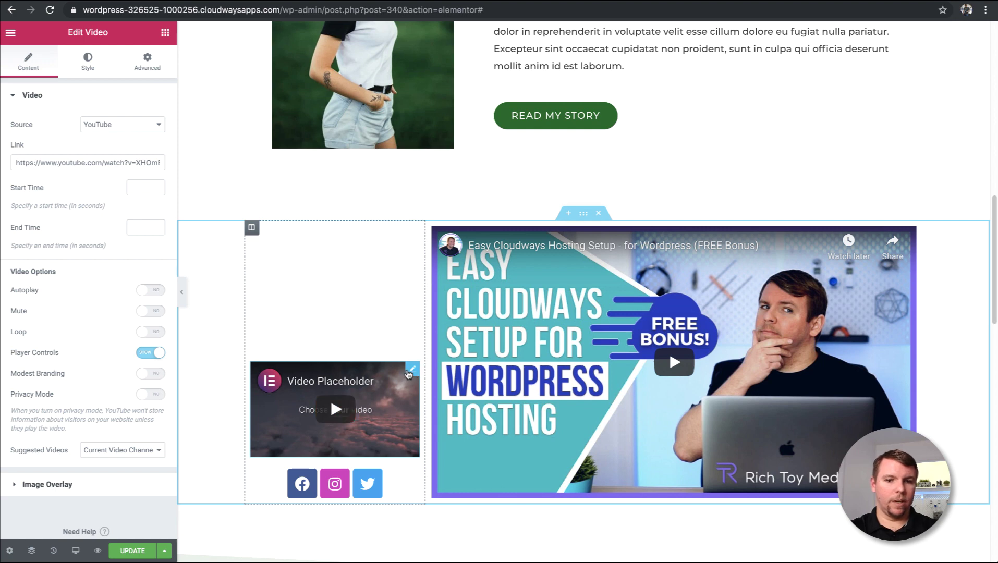
{"action": "right_click", "coordinate": [412, 371]}
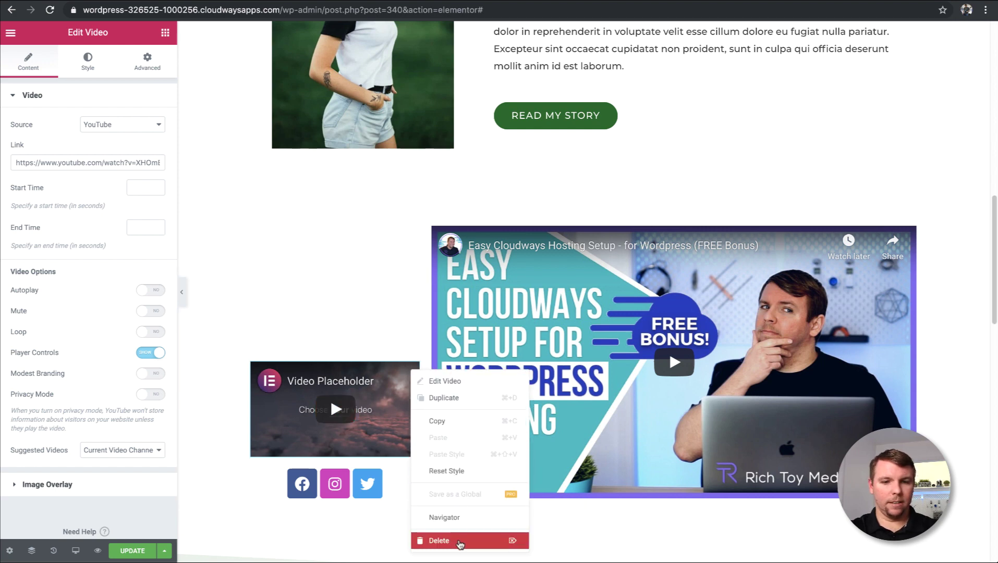
{"action": "left_click", "coordinate": [460, 544]}
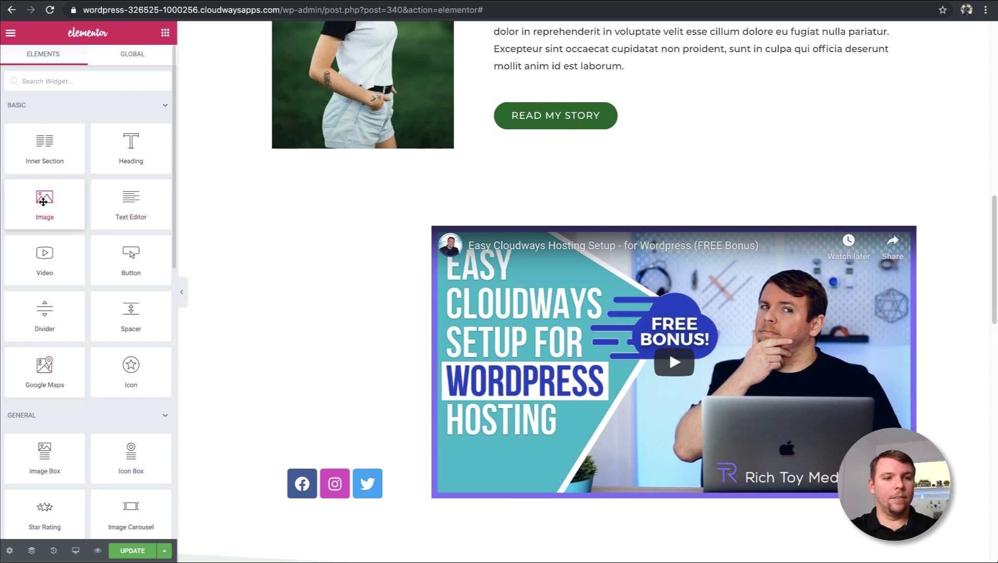
- Add an Image widget above the social icons and fill it with the mountain photo feature3-free-img.jpg from the media library
{"action": "left_click_drag", "start_coordinate": [43, 202], "coordinate": [336, 472]}
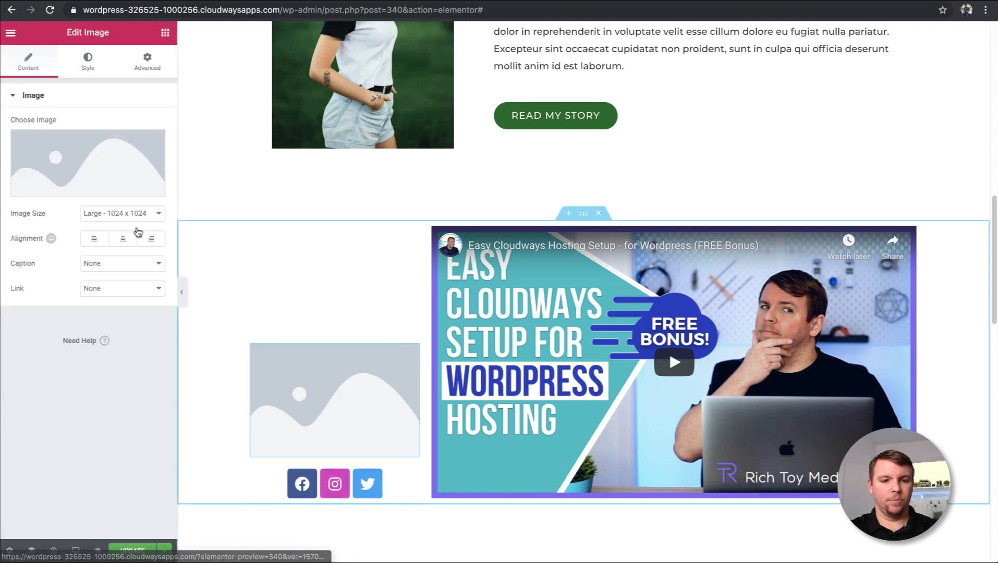
{"action": "left_click", "coordinate": [81, 193]}
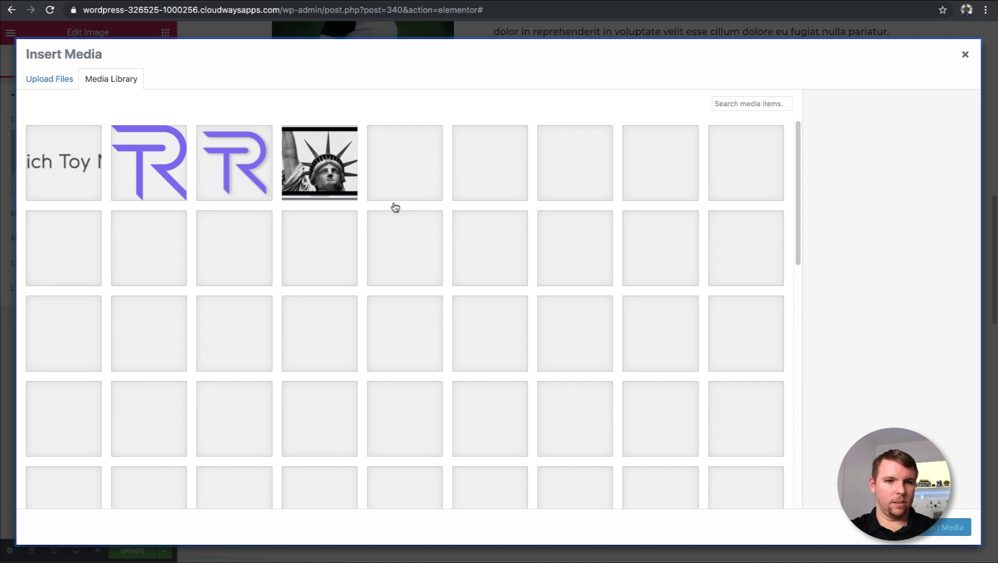
{"action": "scroll", "coordinate": [401, 269], "scroll_direction": "down", "scroll_amount": 10}
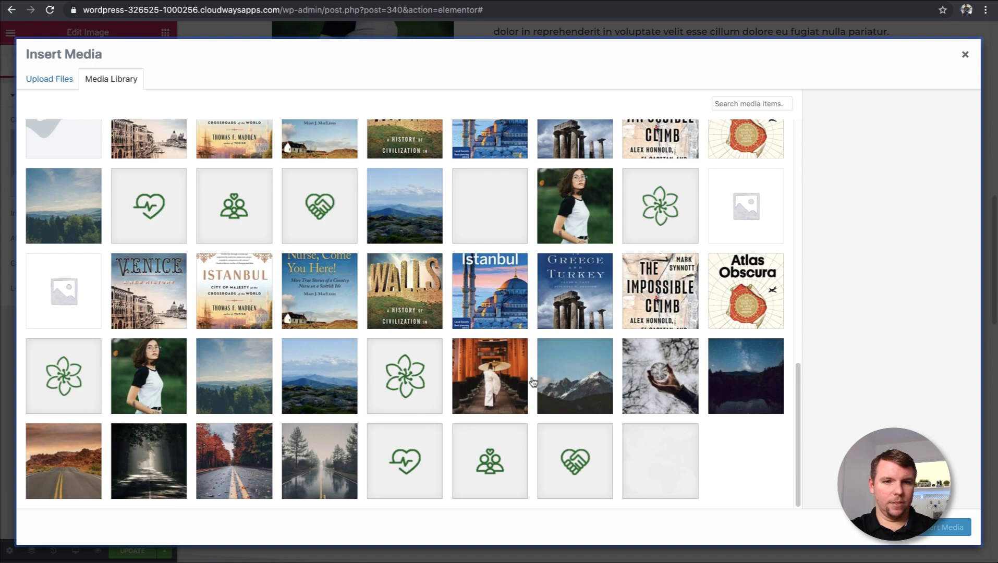
{"action": "left_click", "coordinate": [596, 382]}
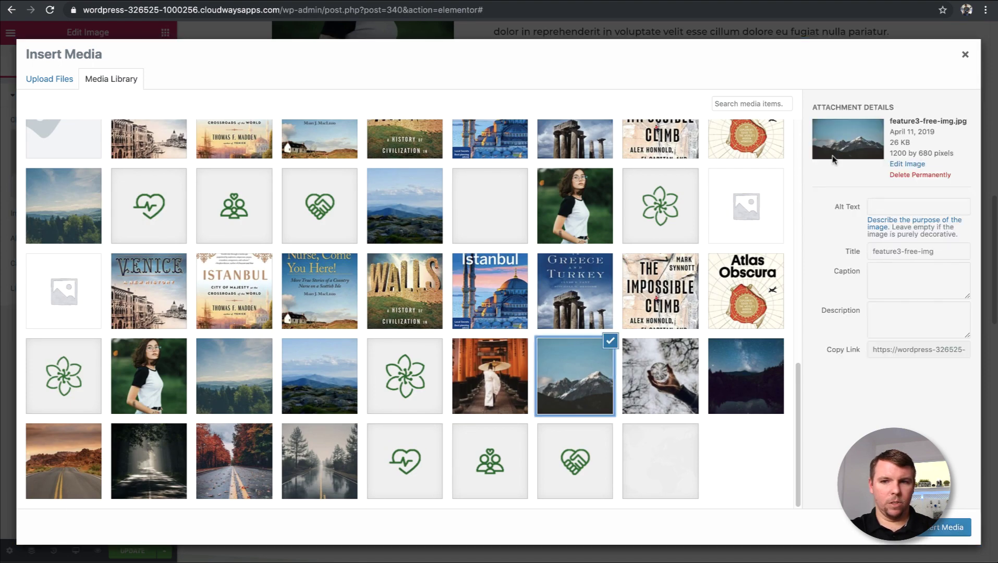
{"action": "left_click", "coordinate": [952, 527]}
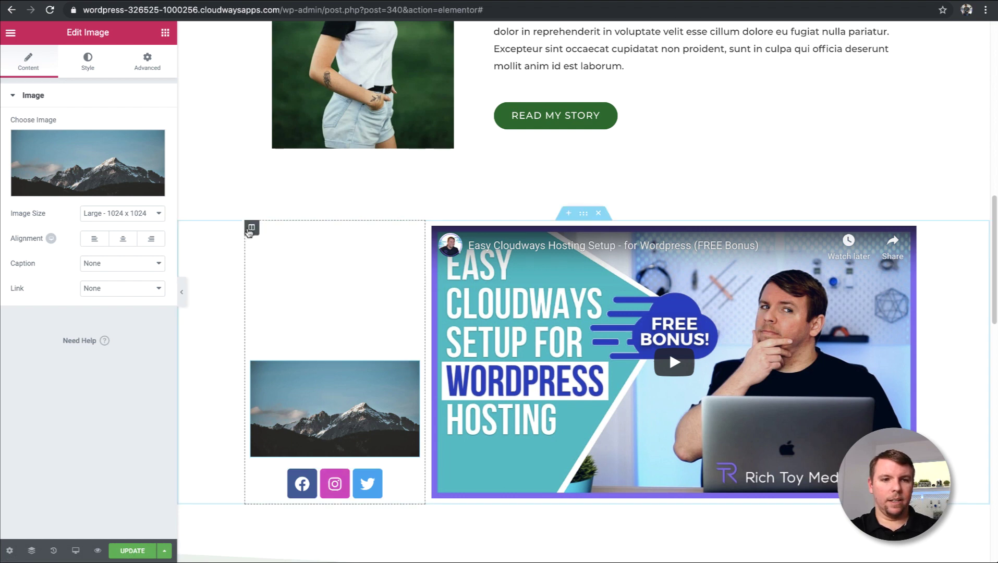
- Set the vertical alignment of the column with the mountain image and social icons to Middle
{"action": "left_click", "coordinate": [251, 228]}
{"action": "left_click", "coordinate": [116, 146]}
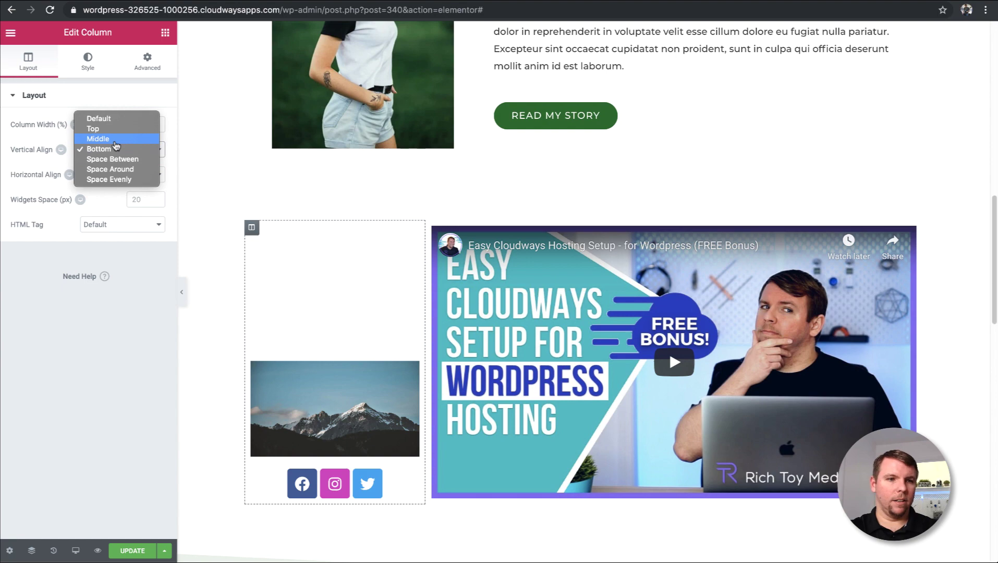
{"action": "left_click", "coordinate": [116, 140]}
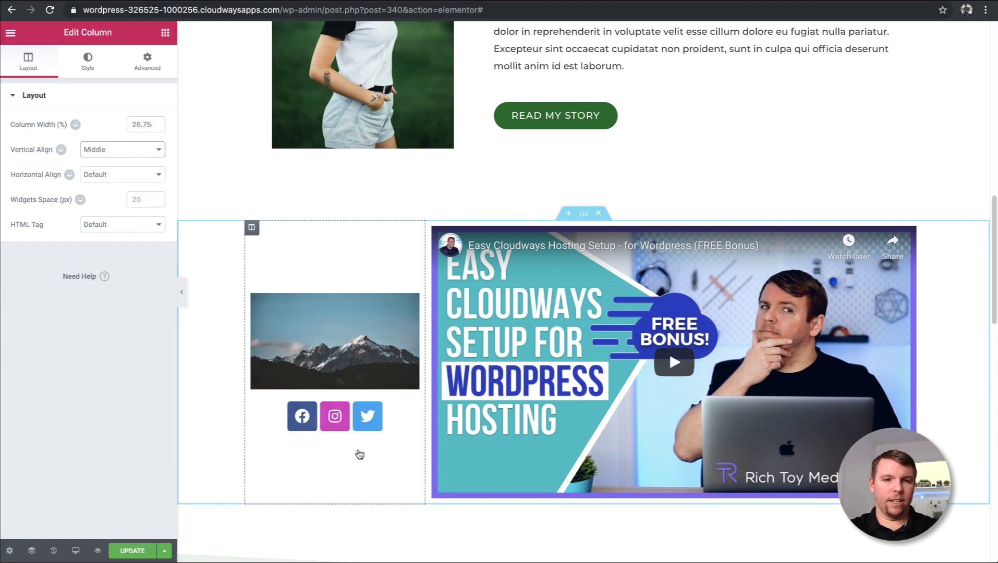
- Swap the section's two columns so the video comes before the image and social icons
{"action": "scroll", "coordinate": [707, 409], "scroll_direction": "up", "scroll_amount": 10}
{"action": "scroll", "coordinate": [709, 406], "scroll_direction": "down", "scroll_amount": 9}
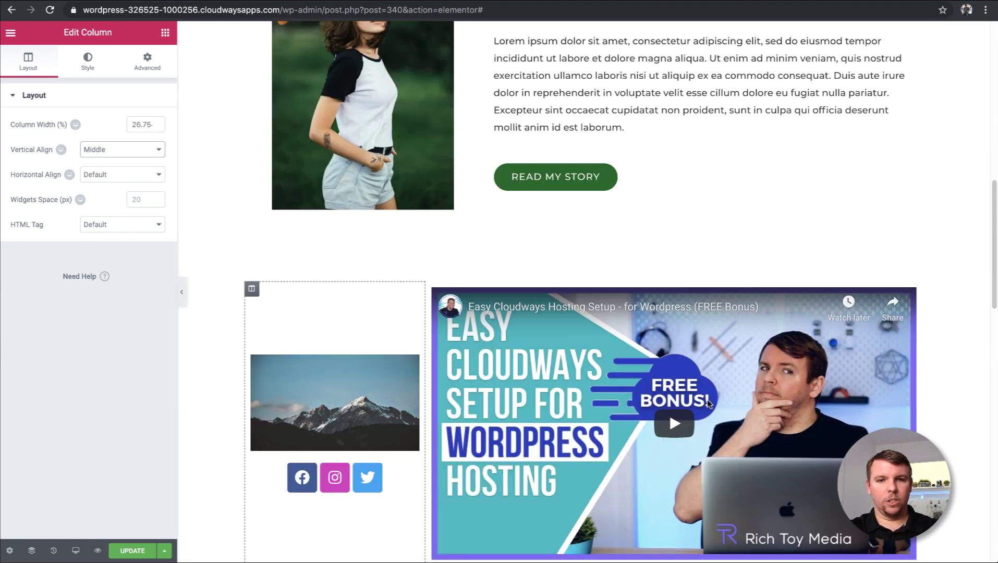
{"action": "scroll", "coordinate": [708, 402], "scroll_direction": "up", "scroll_amount": 2}
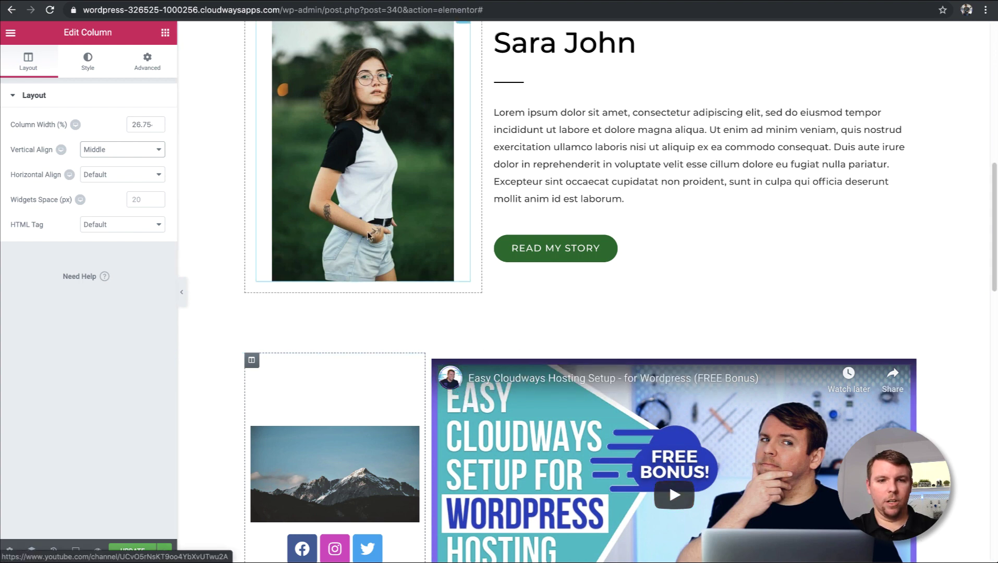
{"action": "scroll", "coordinate": [690, 248], "scroll_direction": "up", "scroll_amount": 2}
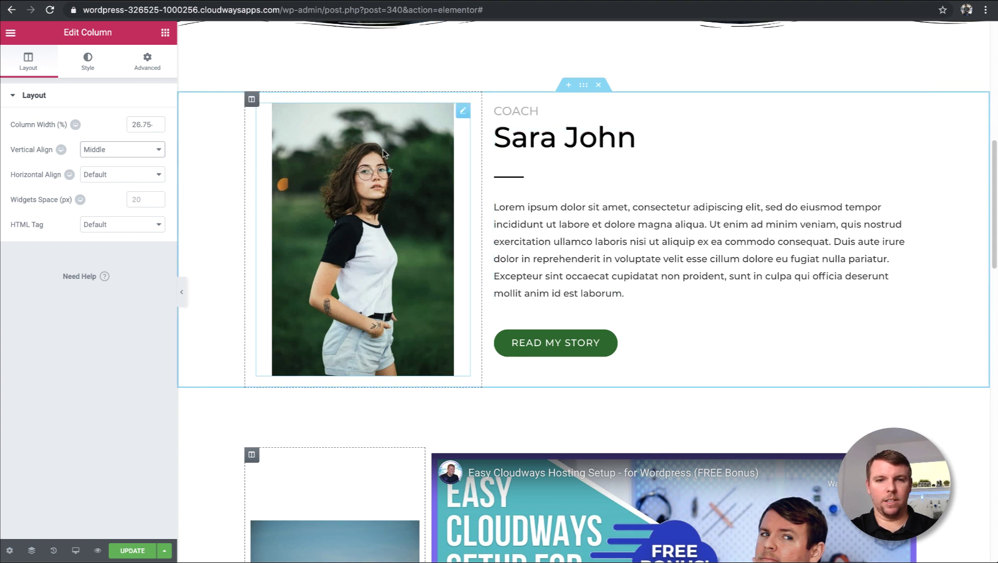
{"action": "scroll", "coordinate": [382, 229], "scroll_direction": "down", "scroll_amount": 3}
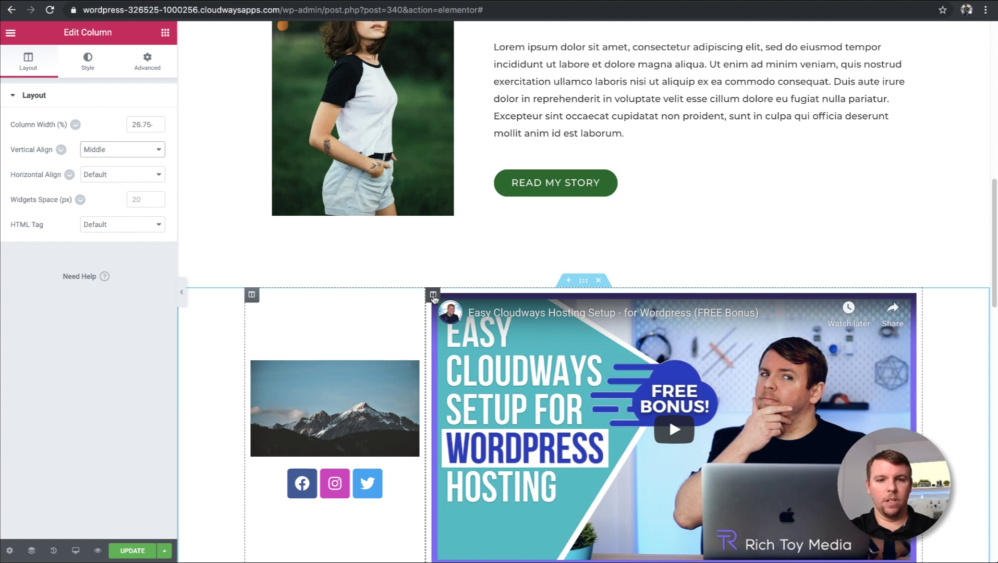
{"action": "left_click_drag", "start_coordinate": [433, 296], "coordinate": [328, 327]}
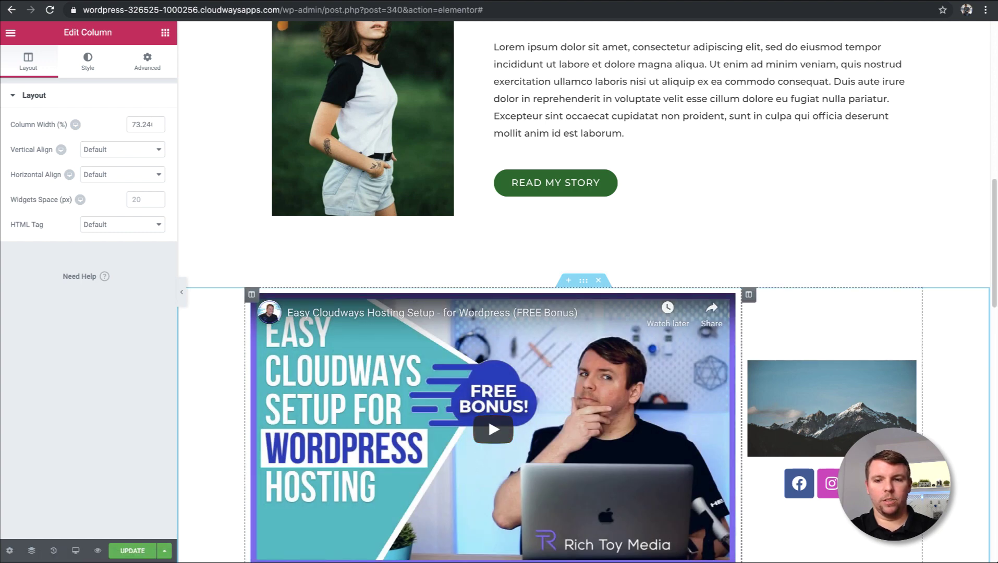
{"action": "scroll", "coordinate": [879, 428], "scroll_direction": "down", "scroll_amount": 2}
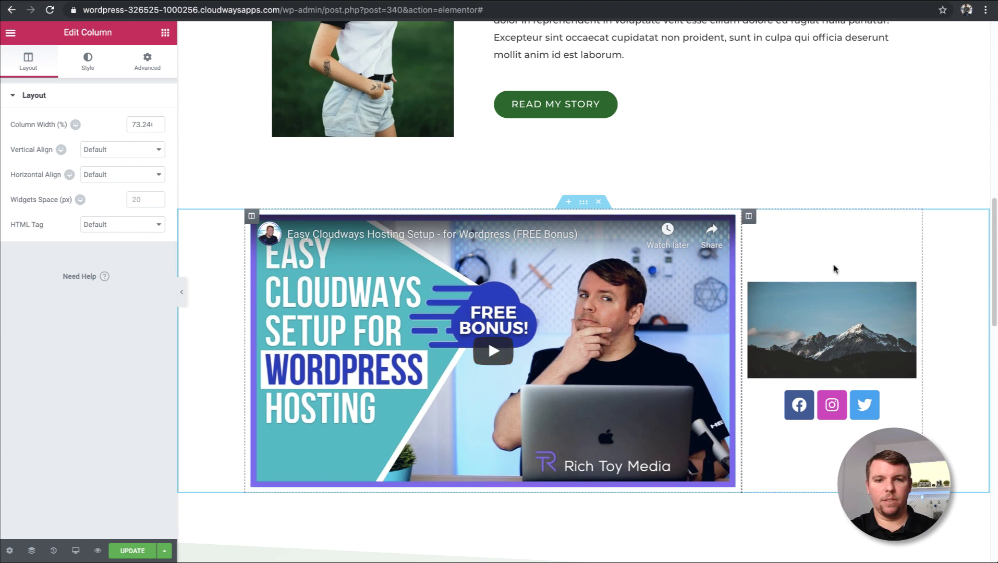
{"action": "scroll", "coordinate": [834, 281], "scroll_direction": "up", "scroll_amount": 5}
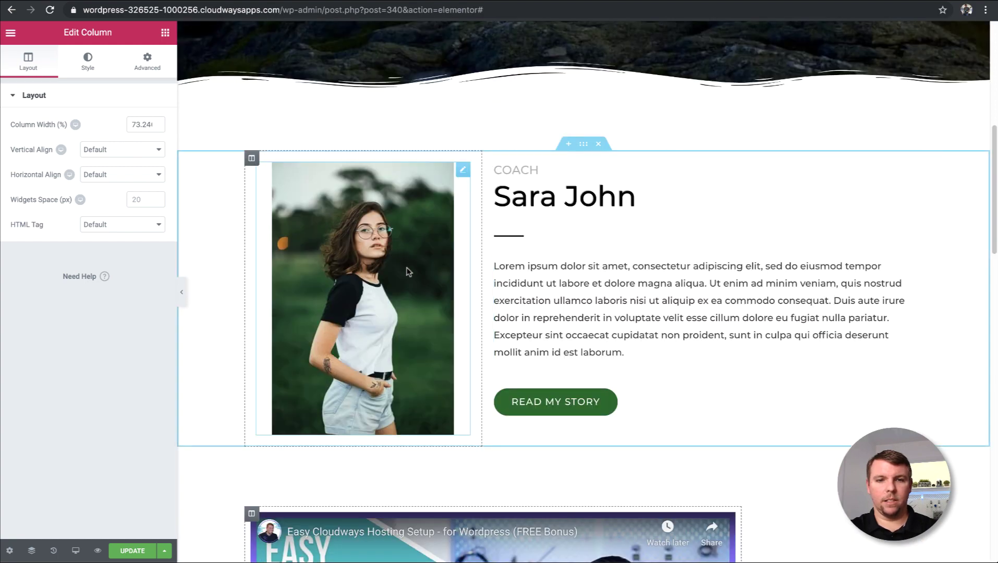
{"action": "scroll", "coordinate": [408, 271], "scroll_direction": "down", "scroll_amount": 5}
{"action": "scroll", "coordinate": [828, 361], "scroll_direction": "down", "scroll_amount": 3}
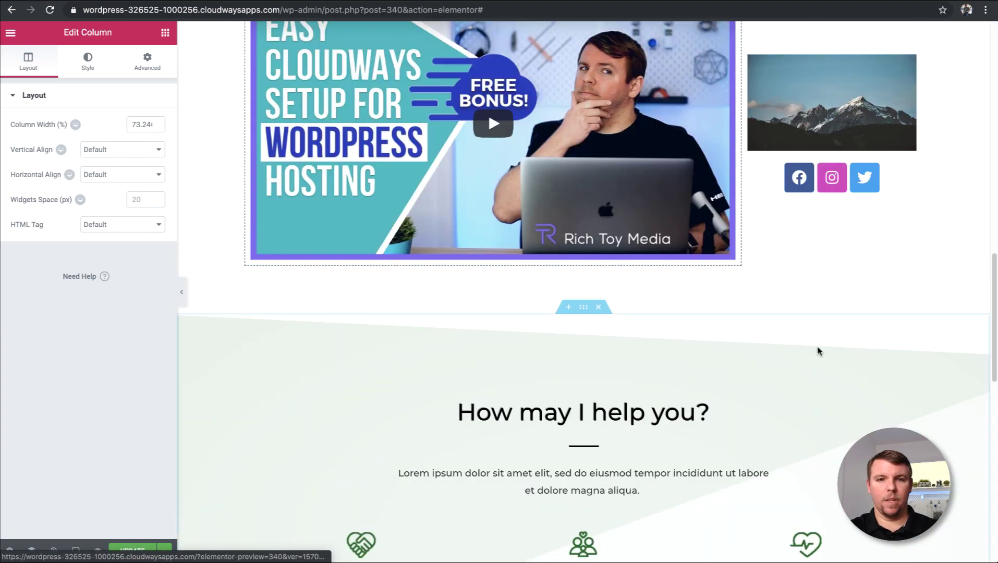
{"action": "scroll", "coordinate": [697, 335], "scroll_direction": "down", "scroll_amount": 5}
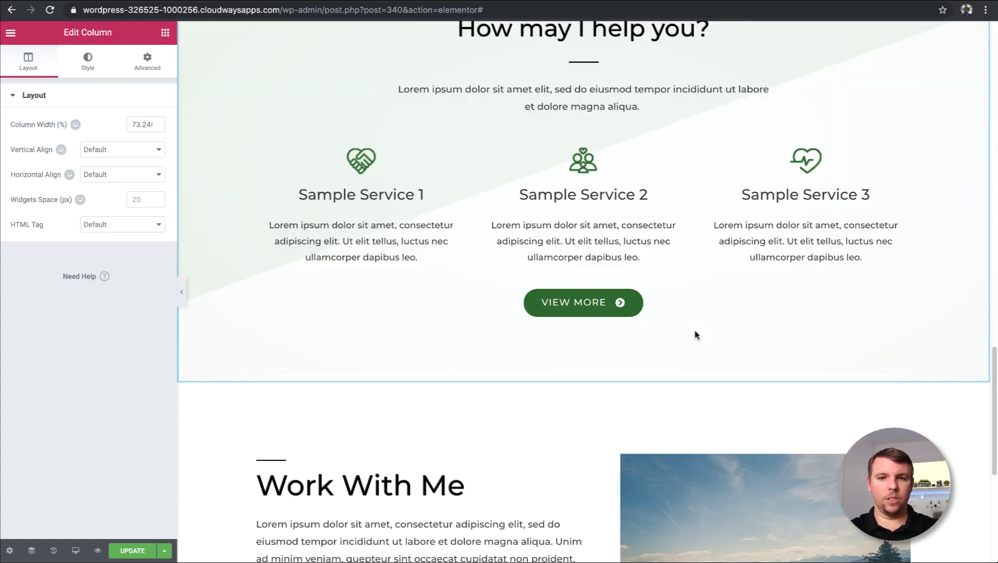
- Delete the section containing the video, the mountain image and the social icons
{"action": "scroll", "coordinate": [697, 335], "scroll_direction": "down", "scroll_amount": 6}
{"action": "scroll", "coordinate": [697, 332], "scroll_direction": "up", "scroll_amount": 12}
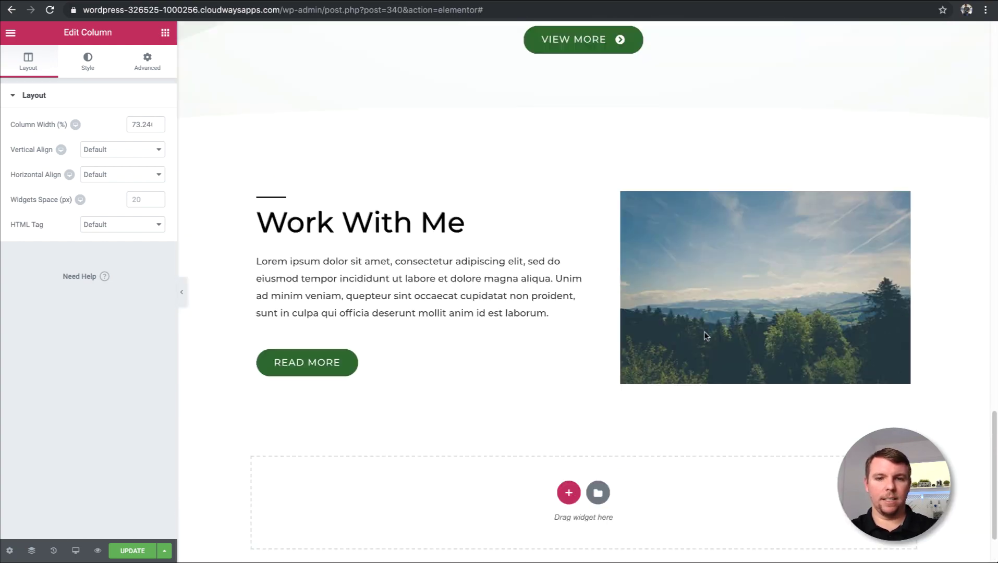
{"action": "scroll", "coordinate": [726, 315], "scroll_direction": "up", "scroll_amount": 7}
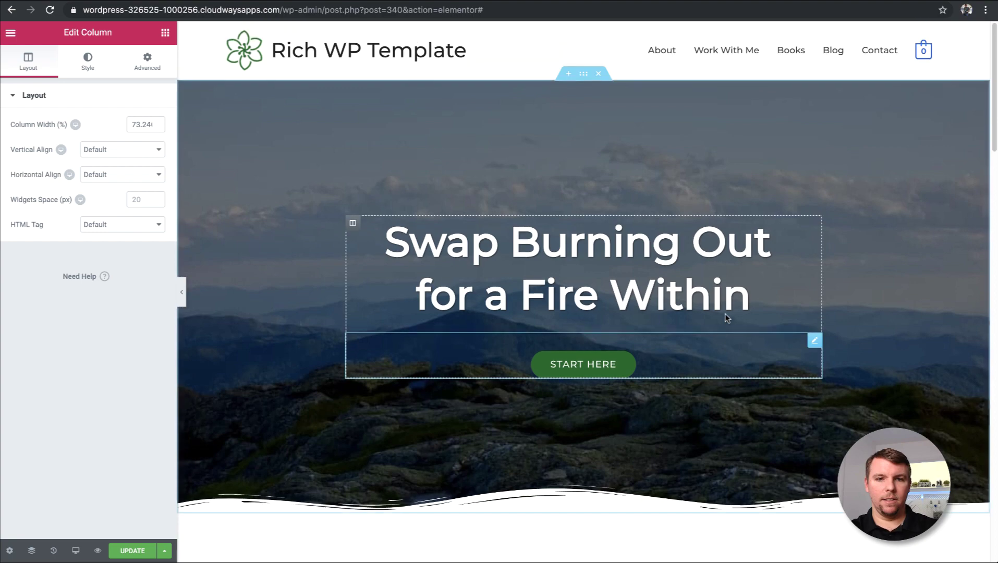
{"action": "scroll", "coordinate": [548, 379], "scroll_direction": "down", "scroll_amount": 11}
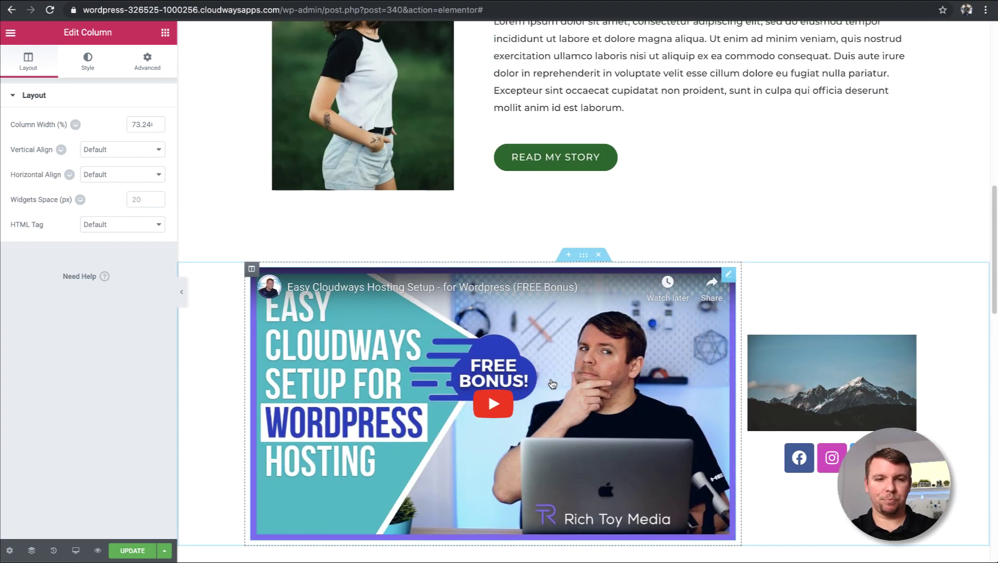
{"action": "scroll", "coordinate": [548, 380], "scroll_direction": "down", "scroll_amount": 3}
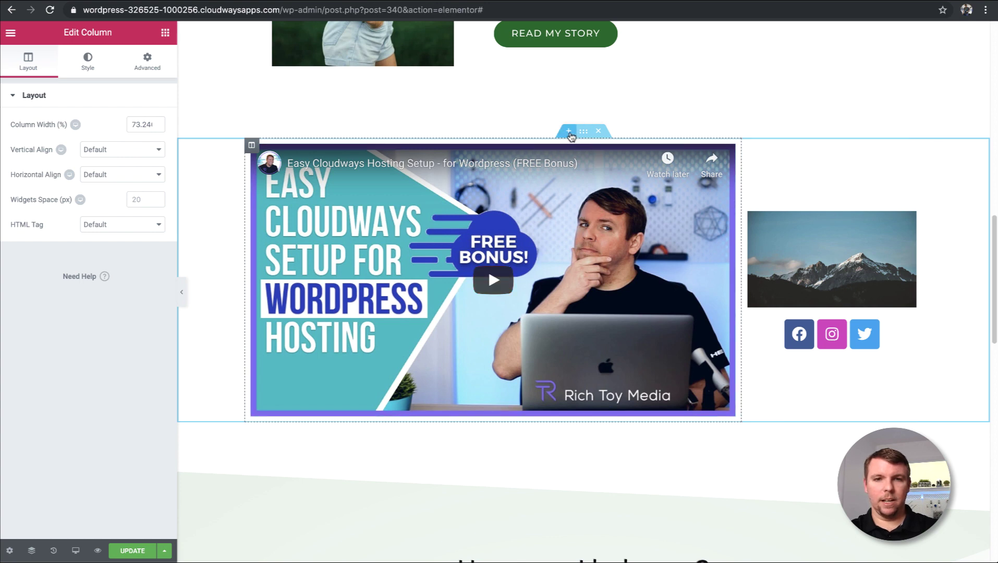
{"action": "left_click", "coordinate": [599, 130]}
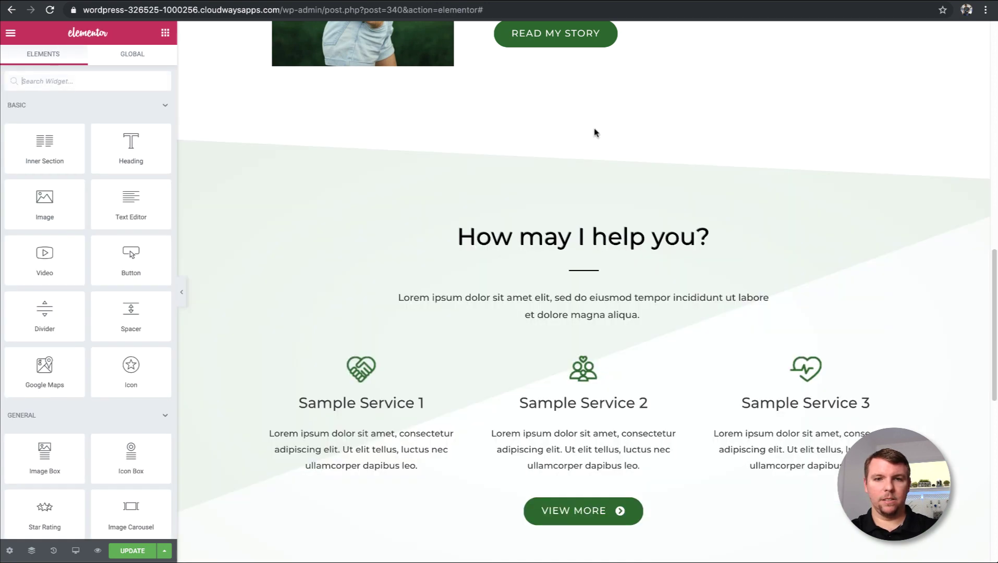
- Look over the remaining page sections and save the page's changes
{"action": "scroll", "coordinate": [690, 356], "scroll_direction": "up", "scroll_amount": 7}
{"action": "scroll", "coordinate": [725, 334], "scroll_direction": "up", "scroll_amount": 6}
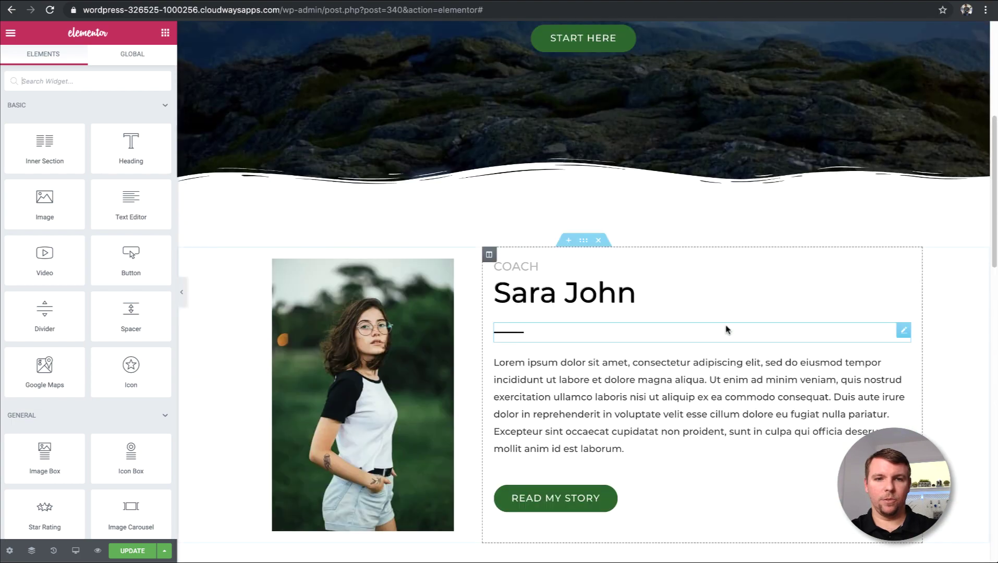
{"action": "scroll", "coordinate": [730, 331], "scroll_direction": "down", "scroll_amount": 10}
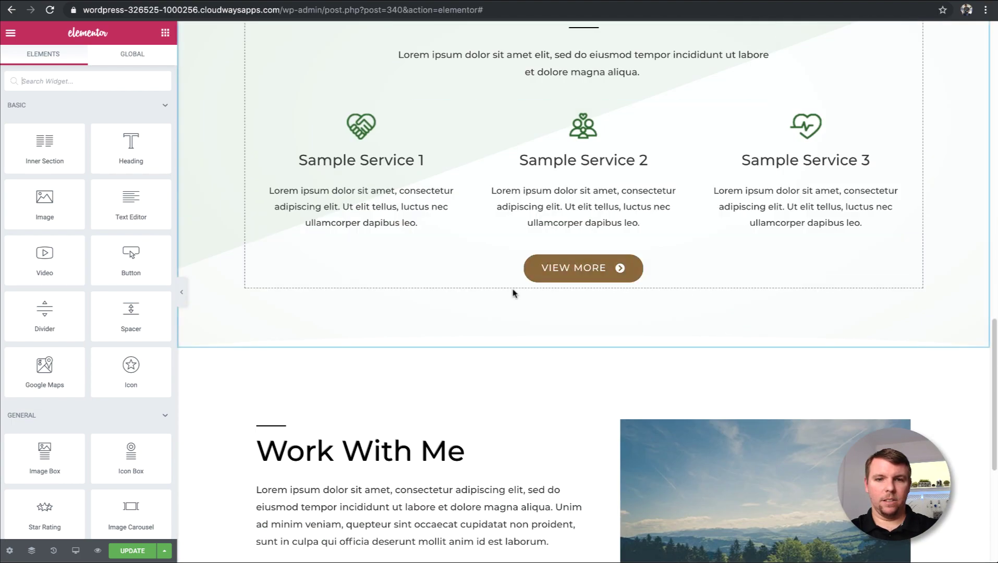
{"action": "scroll", "coordinate": [513, 289], "scroll_direction": "down", "scroll_amount": 5}
{"action": "scroll", "coordinate": [470, 289], "scroll_direction": "up", "scroll_amount": 20}
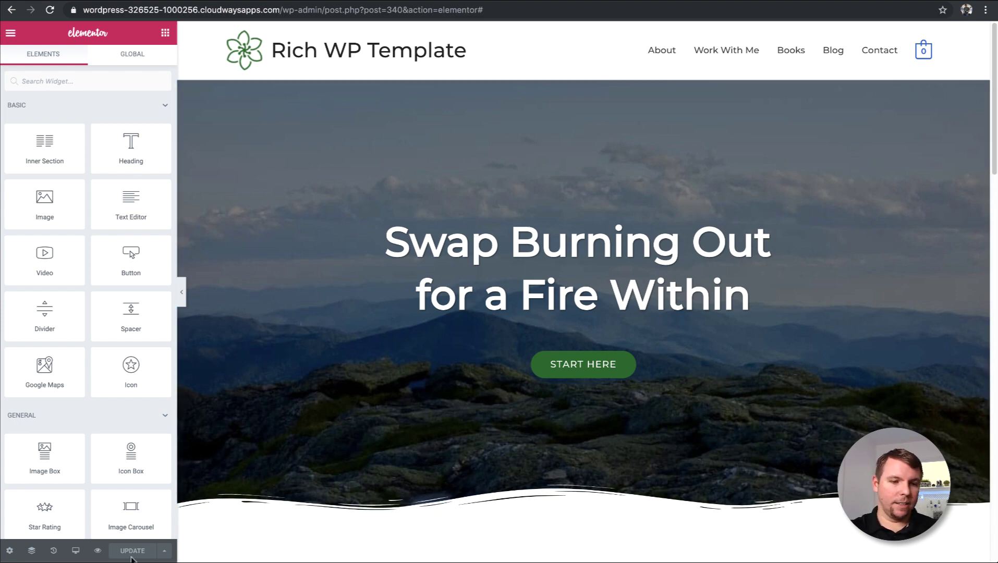
{"action": "scroll", "coordinate": [651, 280], "scroll_direction": "down", "scroll_amount": 15}
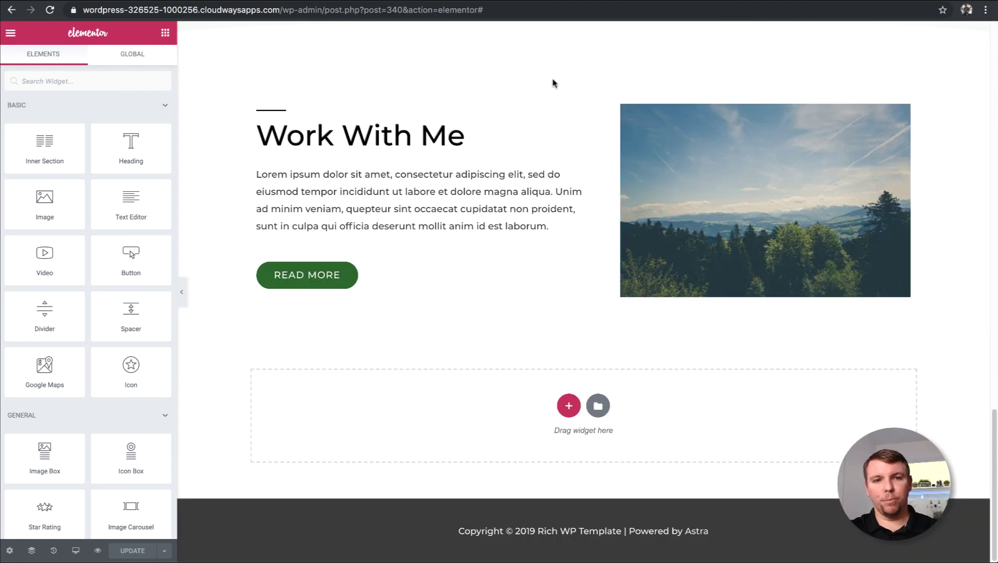
{"action": "scroll", "coordinate": [568, 211], "scroll_direction": "up", "scroll_amount": 12}
{"action": "scroll", "coordinate": [570, 209], "scroll_direction": "up", "scroll_amount": 10}
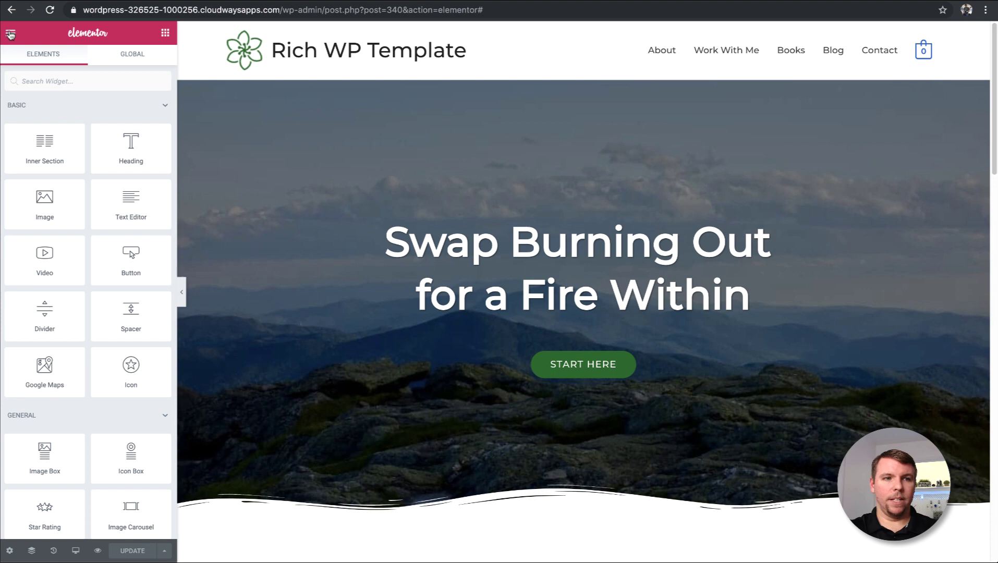
- Leave the editor for the live home page and review it down to the footer
{"action": "left_click", "coordinate": [10, 35]}
{"action": "left_click", "coordinate": [54, 320]}
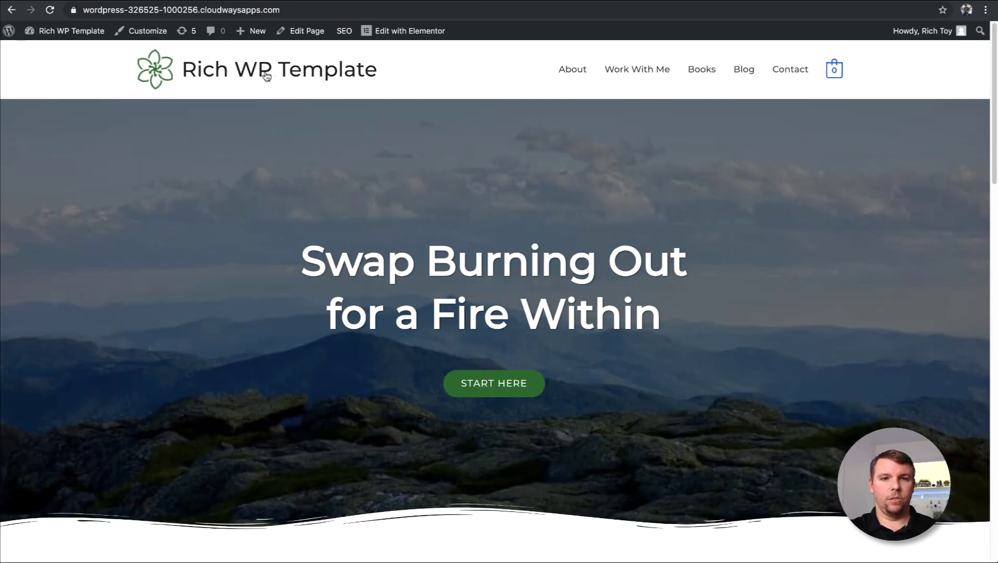
{"action": "scroll", "coordinate": [796, 313], "scroll_direction": "down", "scroll_amount": 10}
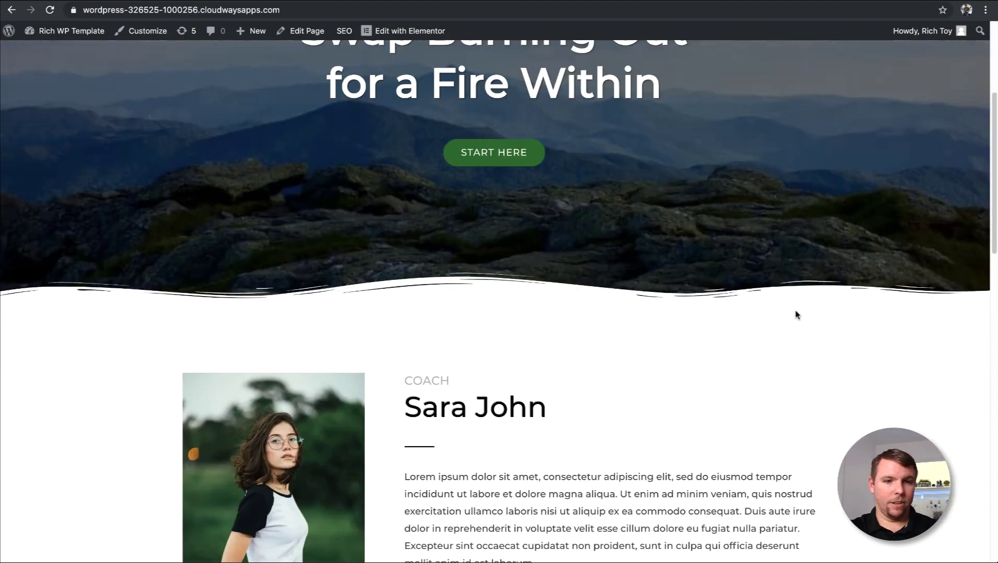
{"action": "scroll", "coordinate": [796, 313], "scroll_direction": "down", "scroll_amount": 10}
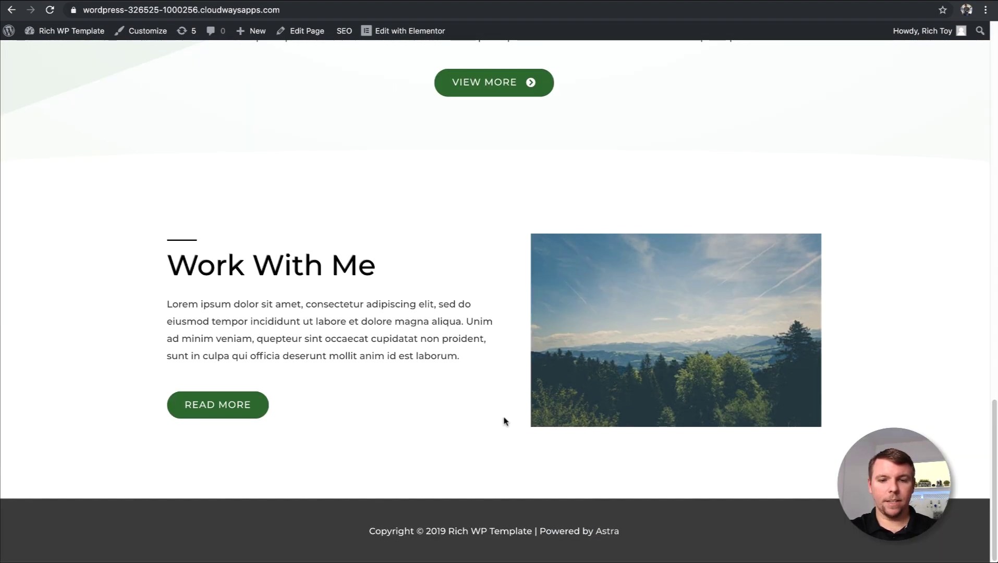
{"action": "scroll", "coordinate": [508, 419], "scroll_direction": "up", "scroll_amount": 20}
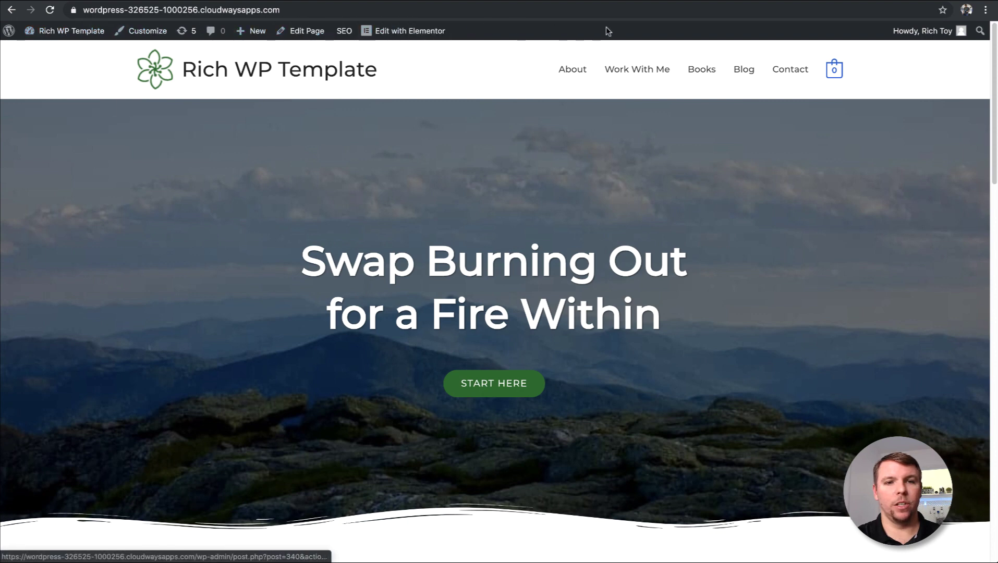
- Open the site Customizer and inspect the logo, tagline and menu location settings through the header's edit shortcuts, ending at the main settings list
{"action": "mouse_move", "coordinate": [49, 37]}
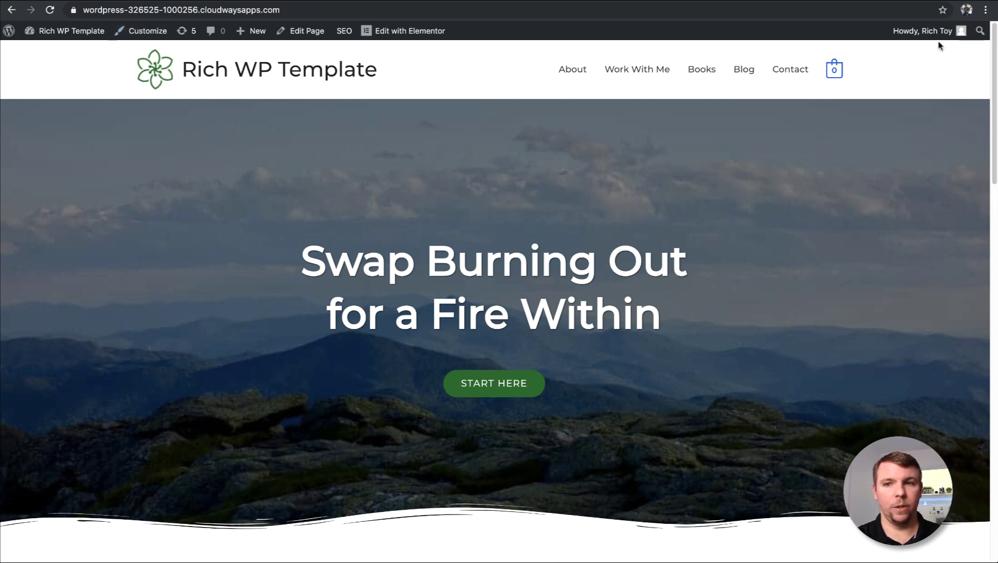
{"action": "left_click", "coordinate": [147, 32]}
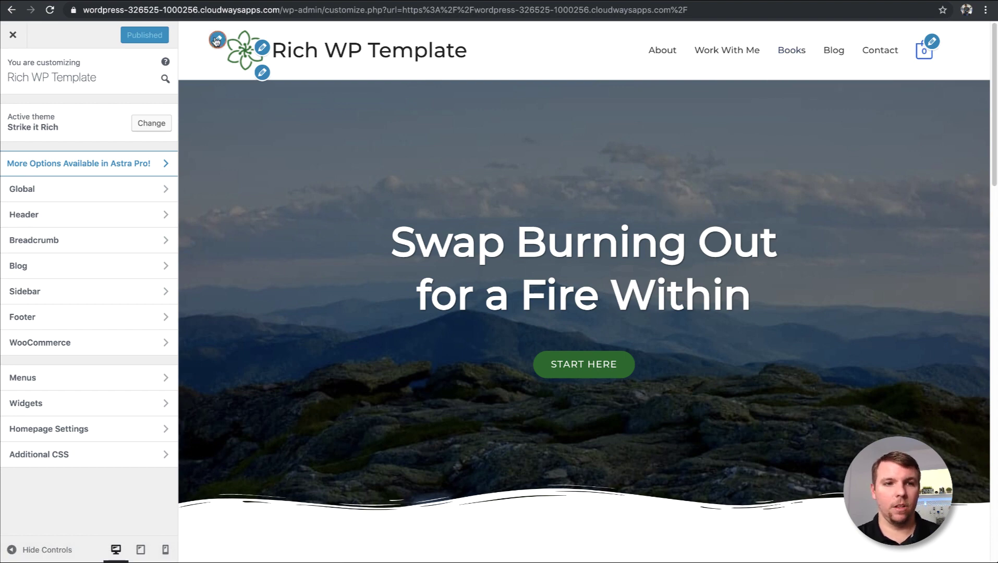
{"action": "left_click", "coordinate": [217, 40]}
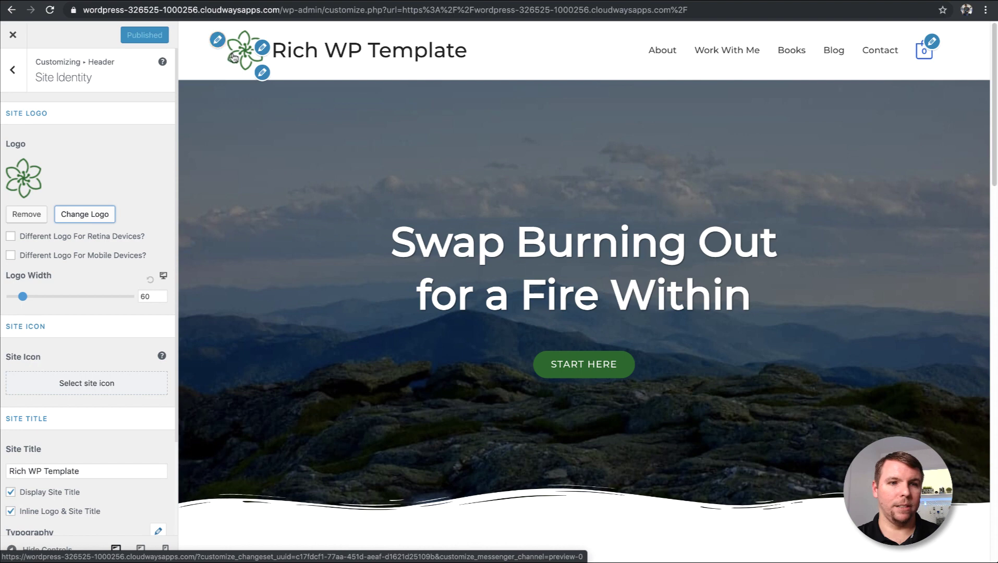
{"action": "left_click", "coordinate": [263, 49]}
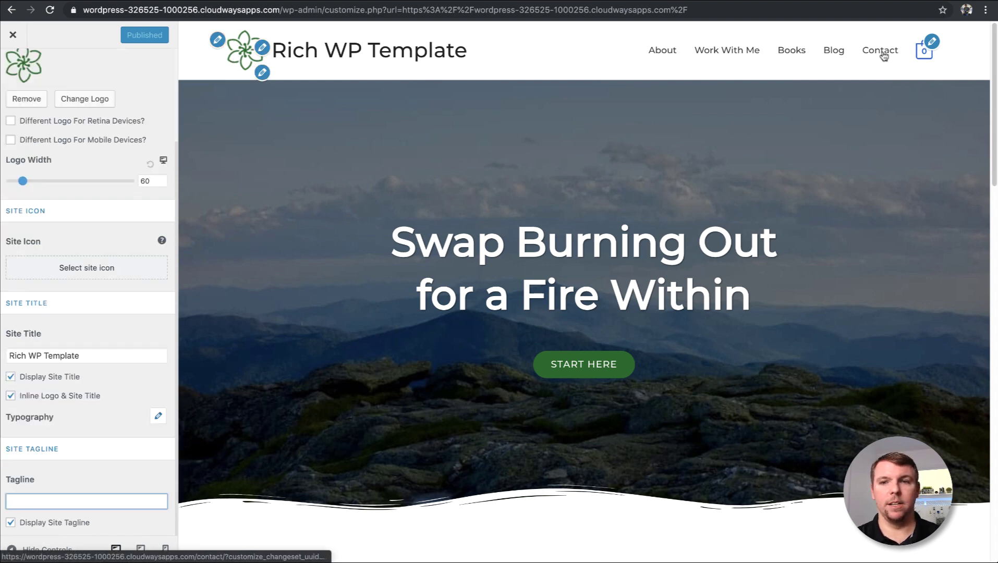
{"action": "left_click", "coordinate": [932, 41]}
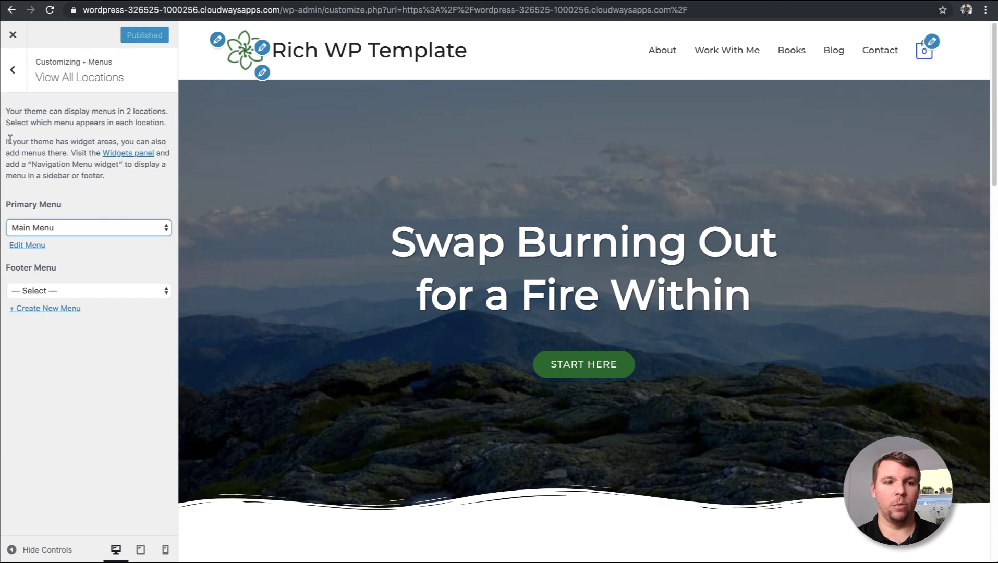
{"action": "left_click", "coordinate": [218, 42]}
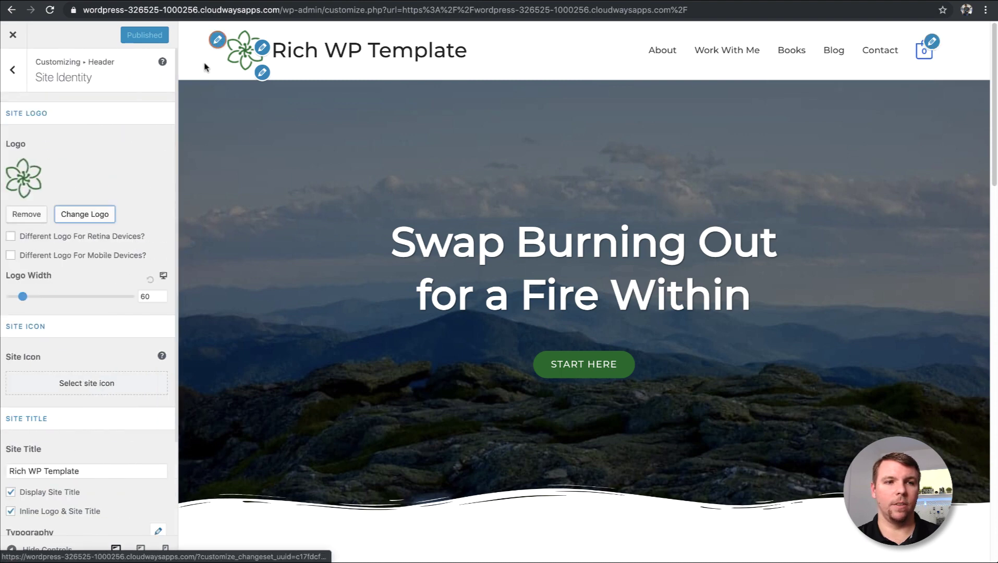
{"action": "left_click", "coordinate": [17, 73]}
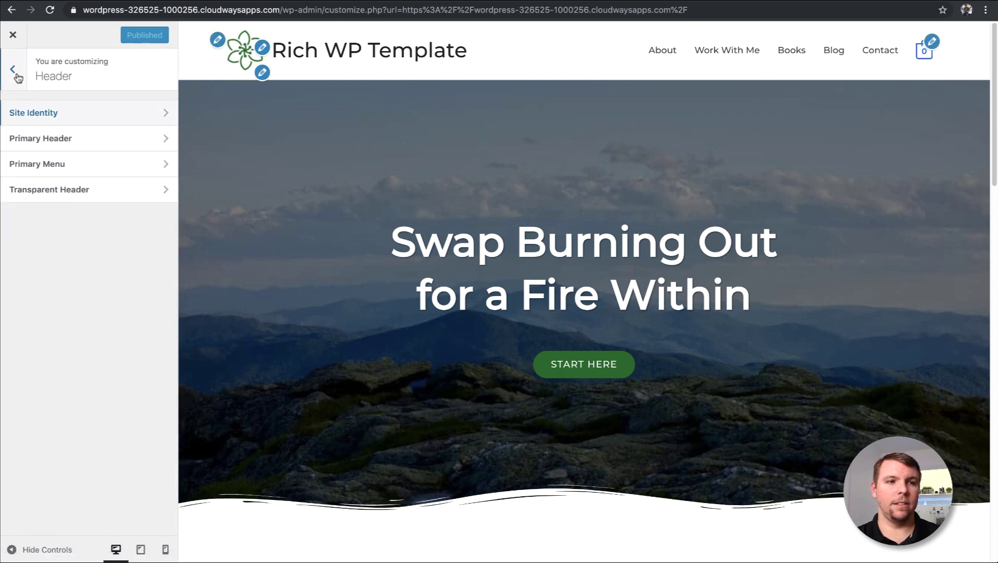
{"action": "left_click", "coordinate": [17, 77]}
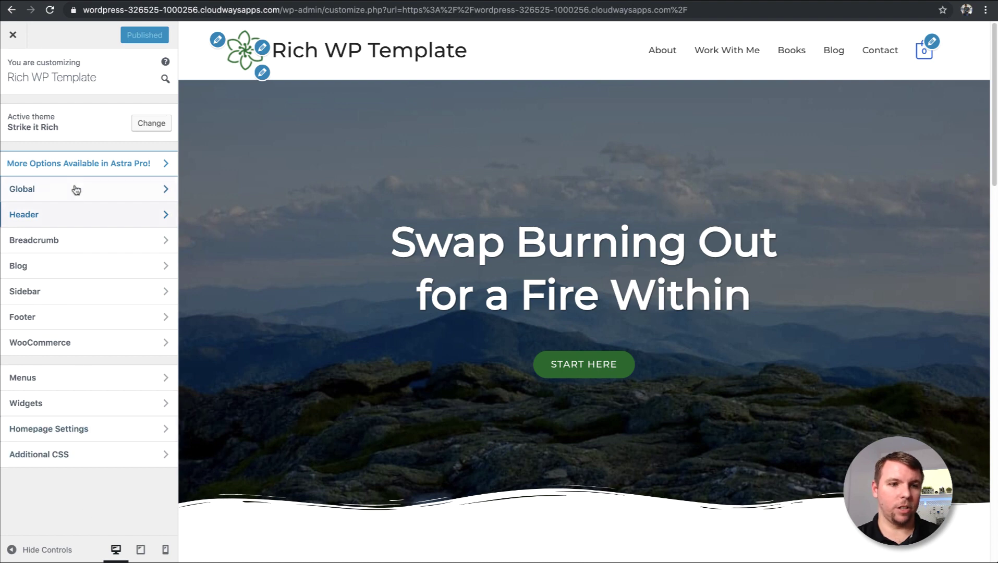
- Open the Header's Site Identity settings and enable a different logo for retina devices
{"action": "left_click", "coordinate": [31, 215]}
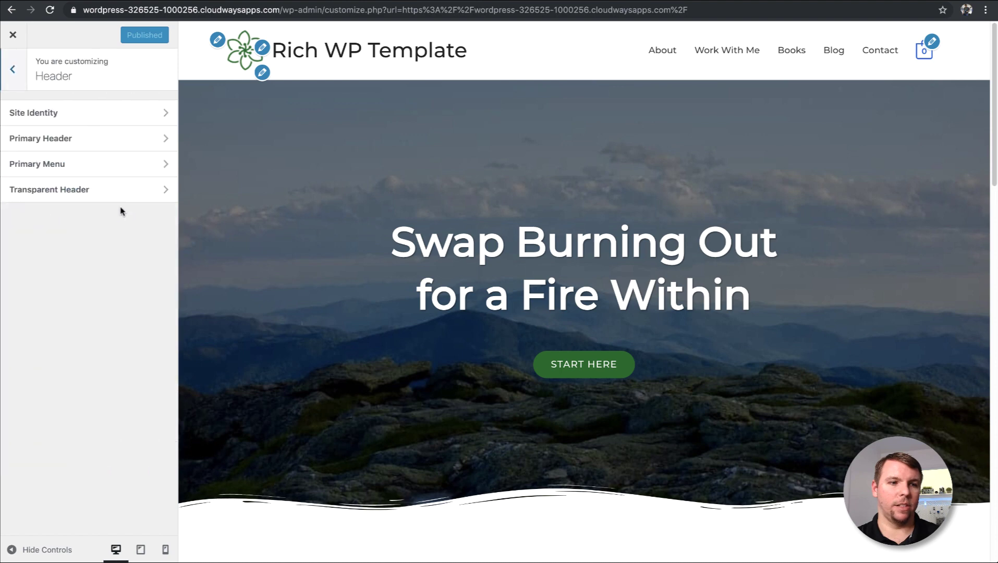
{"action": "left_click", "coordinate": [36, 114]}
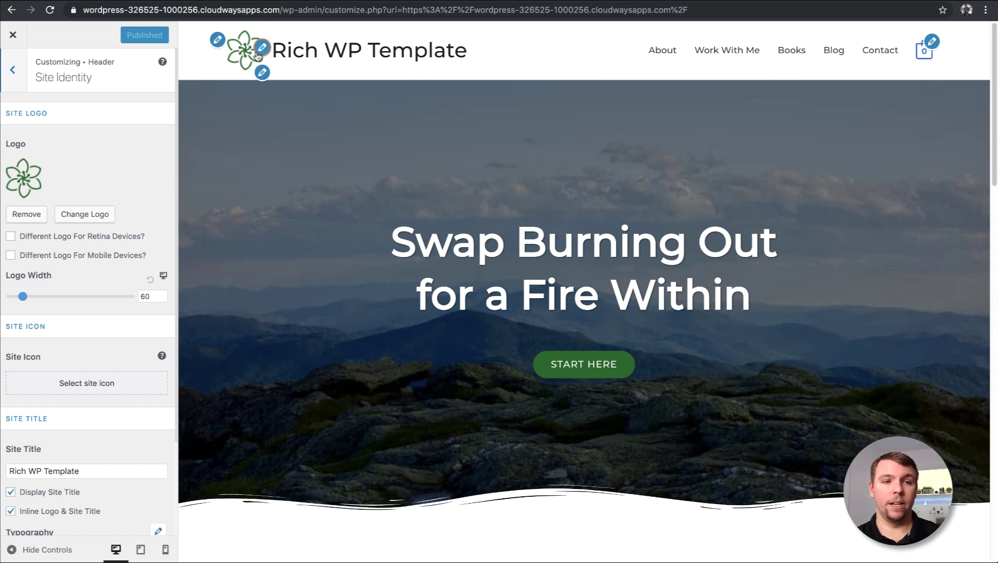
{"action": "scroll", "coordinate": [129, 252], "scroll_direction": "down", "scroll_amount": 2}
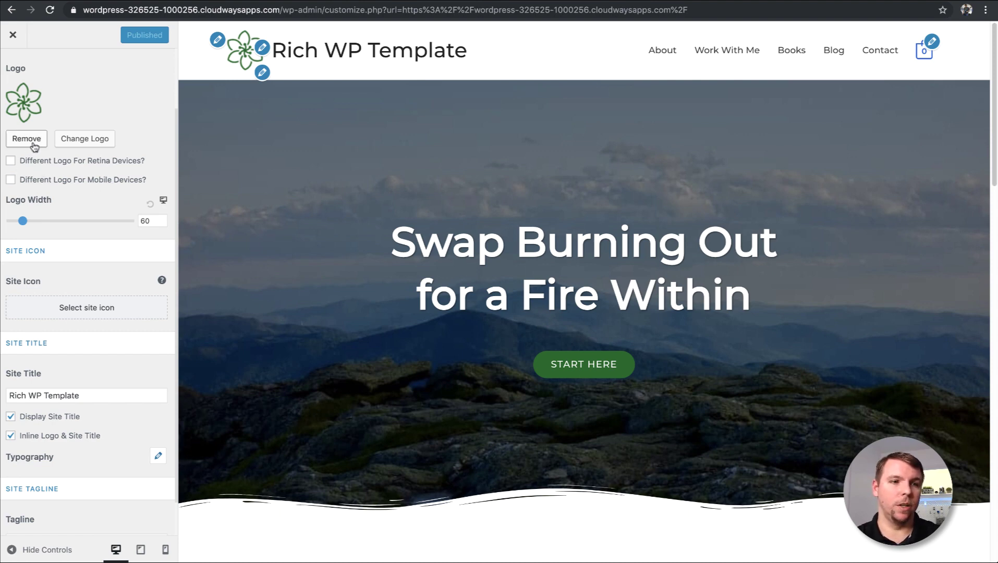
{"action": "scroll", "coordinate": [21, 172], "scroll_direction": "up", "scroll_amount": 1}
{"action": "left_click", "coordinate": [10, 184]}
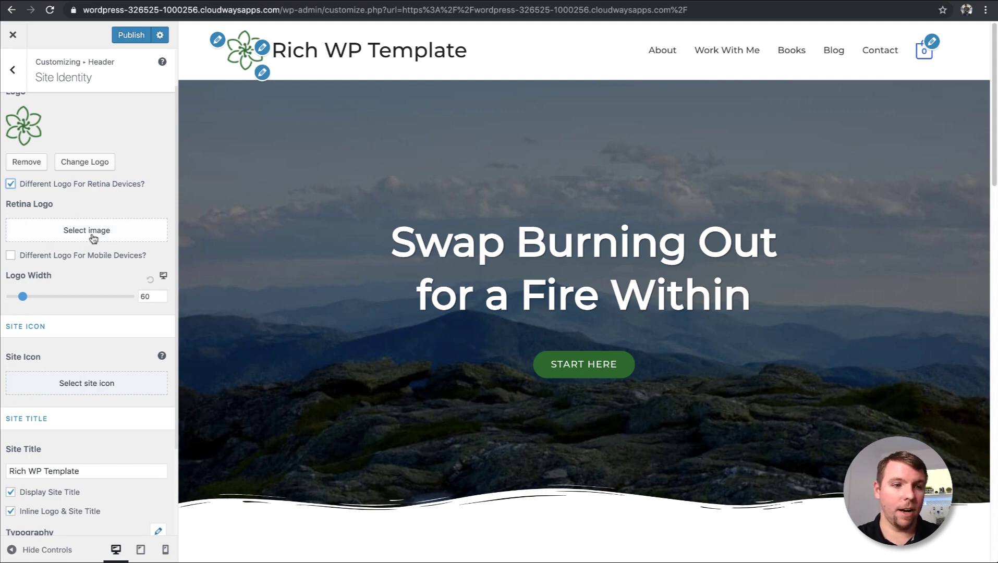
- Look over the site title and tagline options, hide the site title from the header and display it again
{"action": "scroll", "coordinate": [96, 312], "scroll_direction": "down", "scroll_amount": 3}
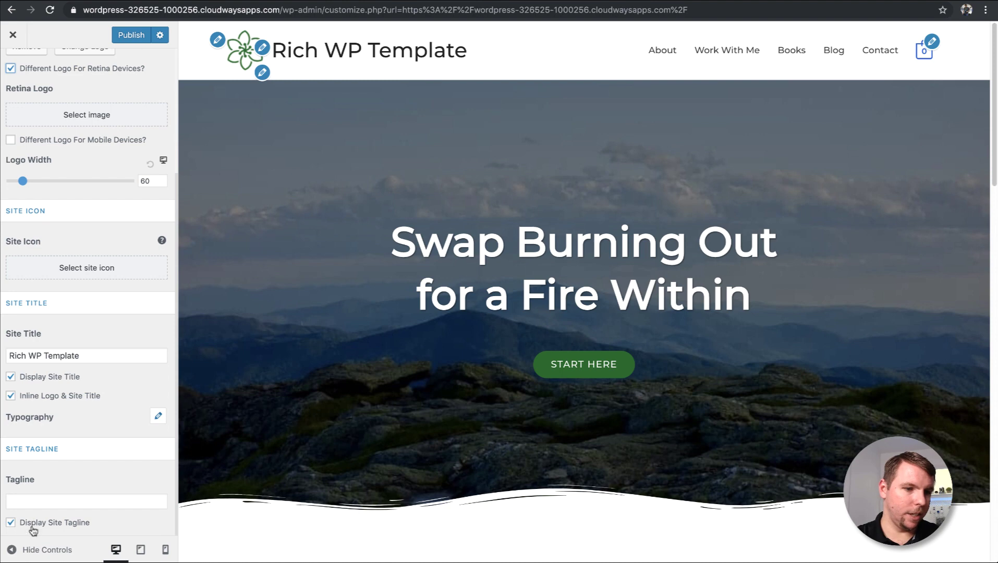
{"action": "left_click", "coordinate": [28, 502]}
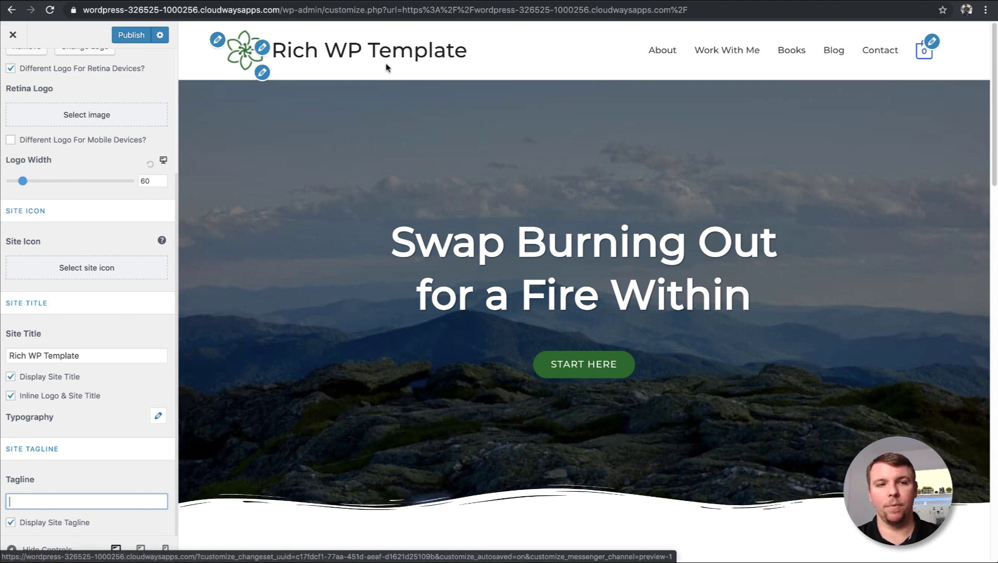
{"action": "scroll", "coordinate": [74, 389], "scroll_direction": "up", "scroll_amount": 3}
{"action": "scroll", "coordinate": [74, 389], "scroll_direction": "down", "scroll_amount": 3}
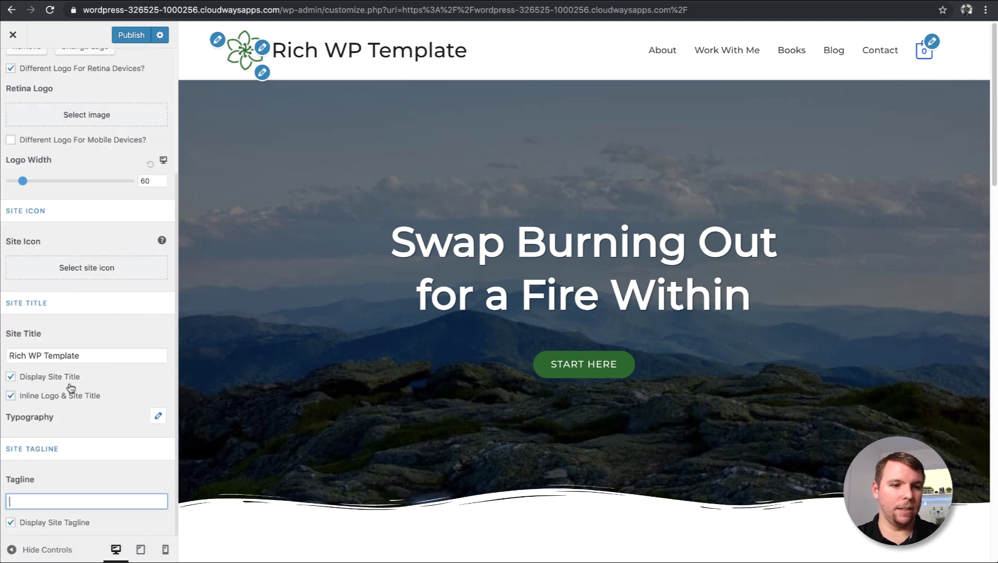
{"action": "scroll", "coordinate": [69, 386], "scroll_direction": "up", "scroll_amount": 3}
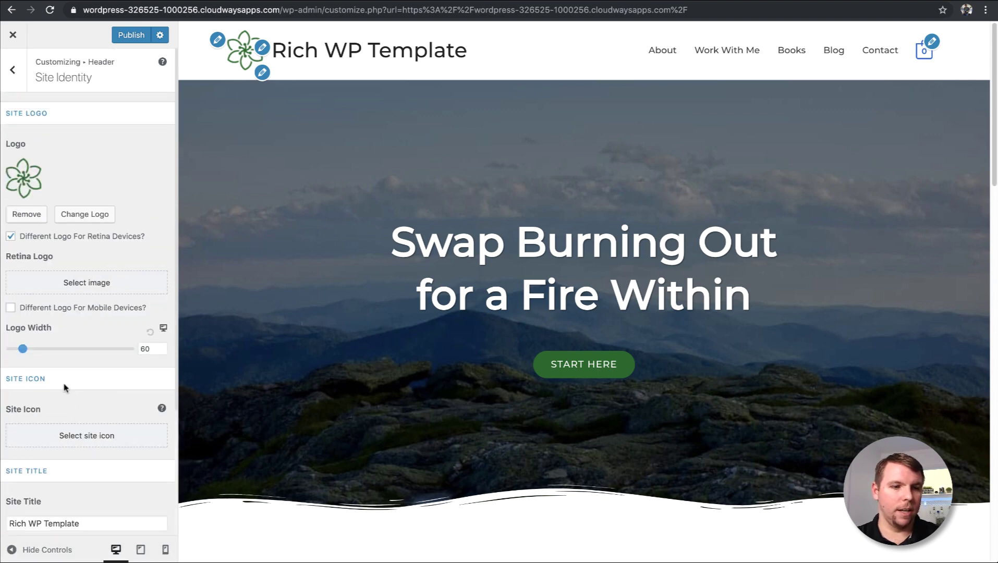
{"action": "scroll", "coordinate": [79, 406], "scroll_direction": "down", "scroll_amount": 3}
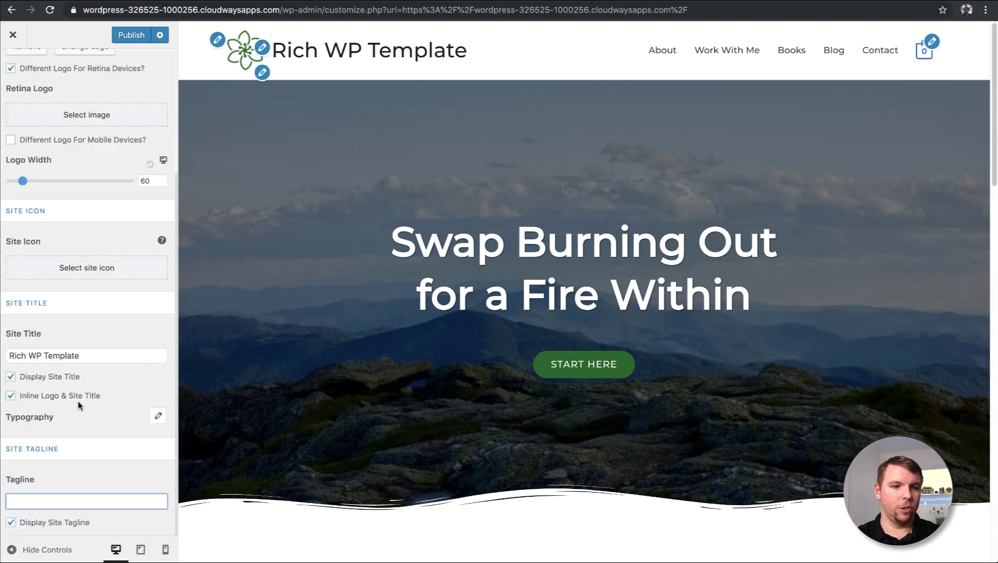
{"action": "left_click", "coordinate": [11, 377]}
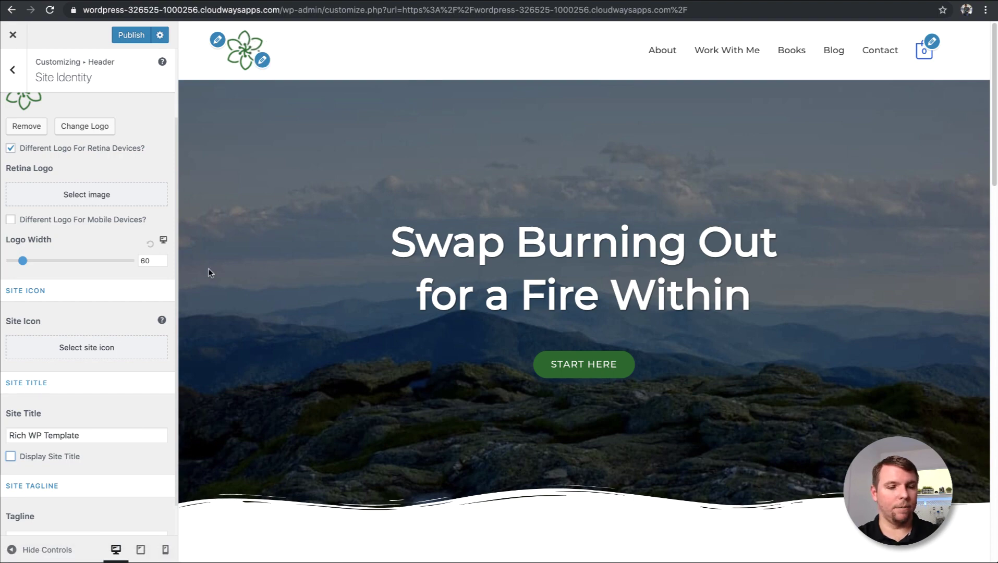
{"action": "left_click", "coordinate": [10, 457]}
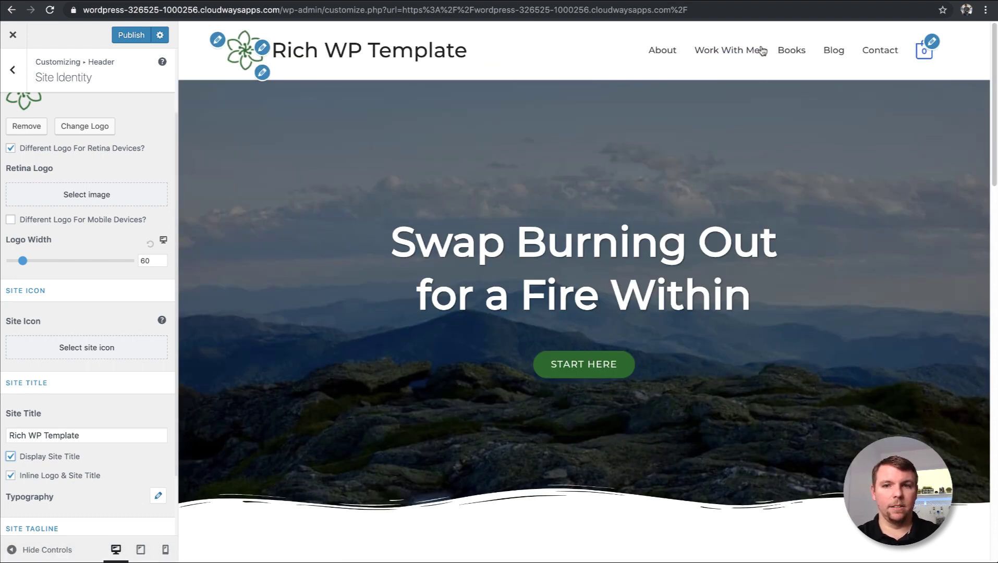
- Return from the Site Identity settings to the Customizer's main settings list
{"action": "left_click", "coordinate": [19, 71]}
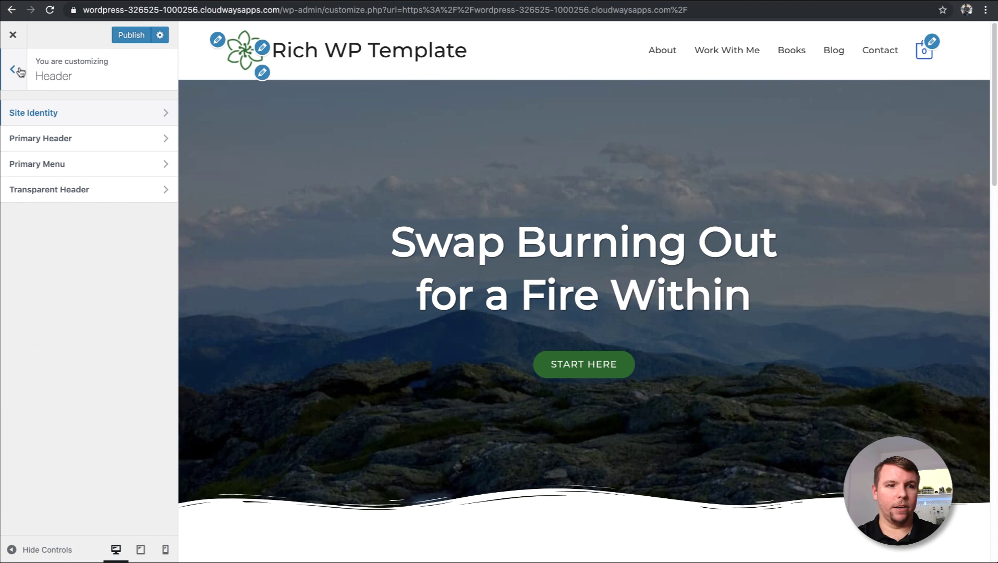
{"action": "left_click", "coordinate": [19, 71]}
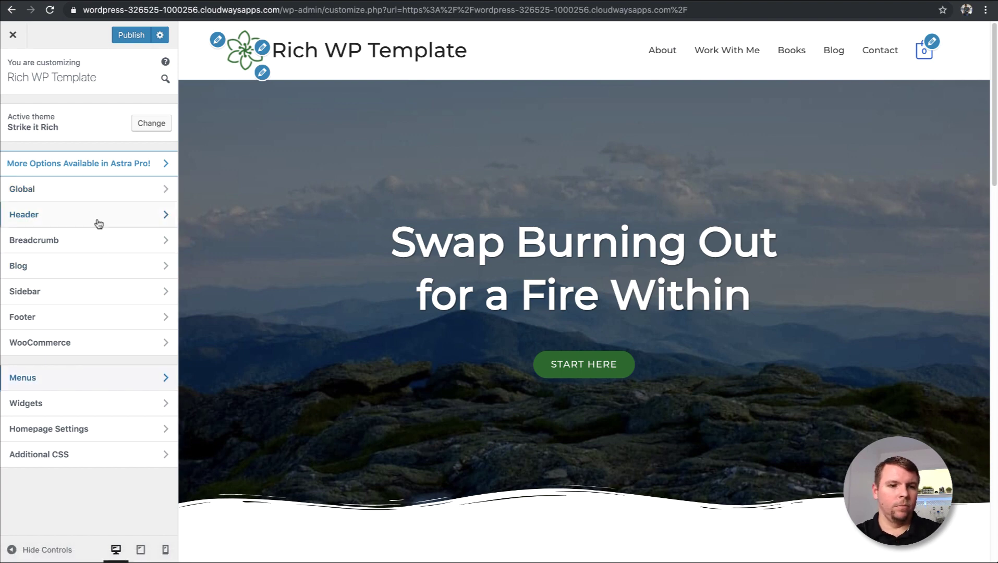
- Open the Main Menu in the Menus settings, move Work With Me ahead of About, and move Blog below Contact
{"action": "left_click", "coordinate": [34, 381]}
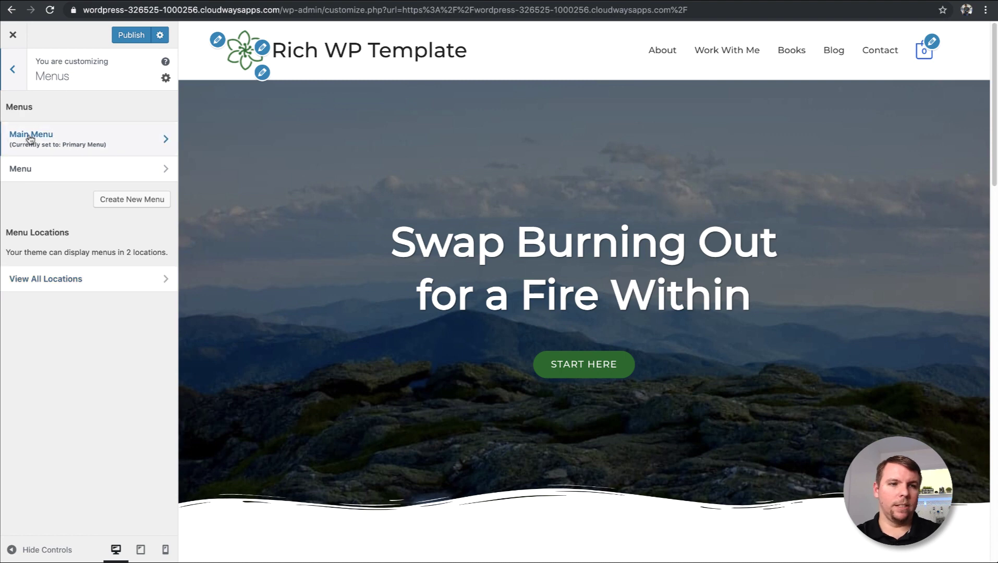
{"action": "left_click", "coordinate": [98, 146]}
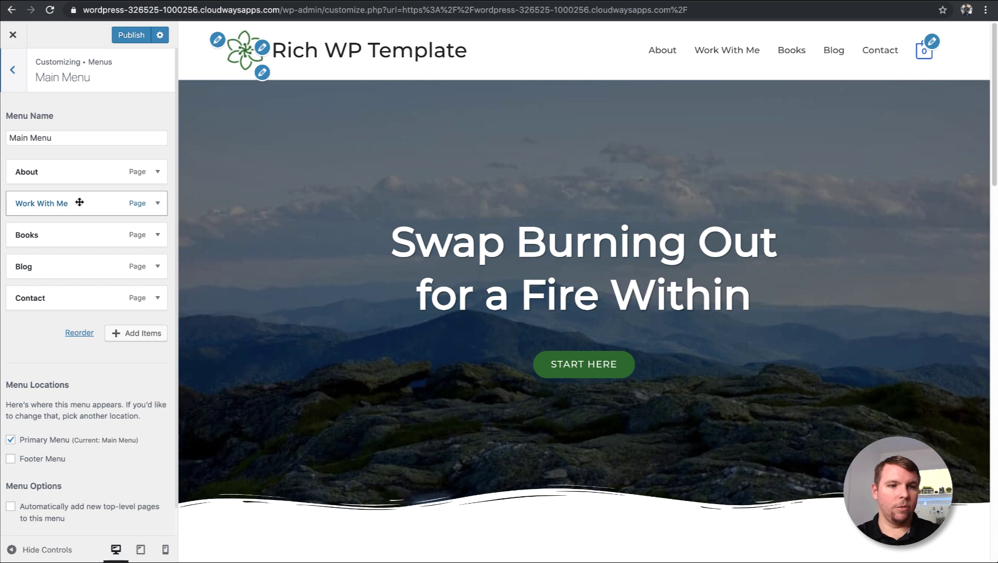
{"action": "left_click_drag", "start_coordinate": [79, 202], "coordinate": [87, 164]}
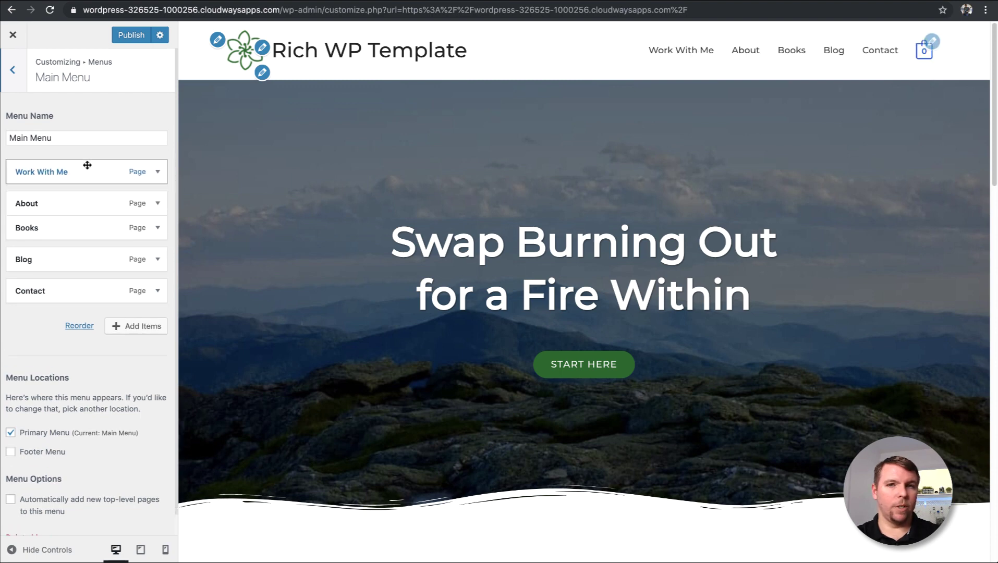
{"action": "left_click_drag", "start_coordinate": [80, 259], "coordinate": [80, 280]}
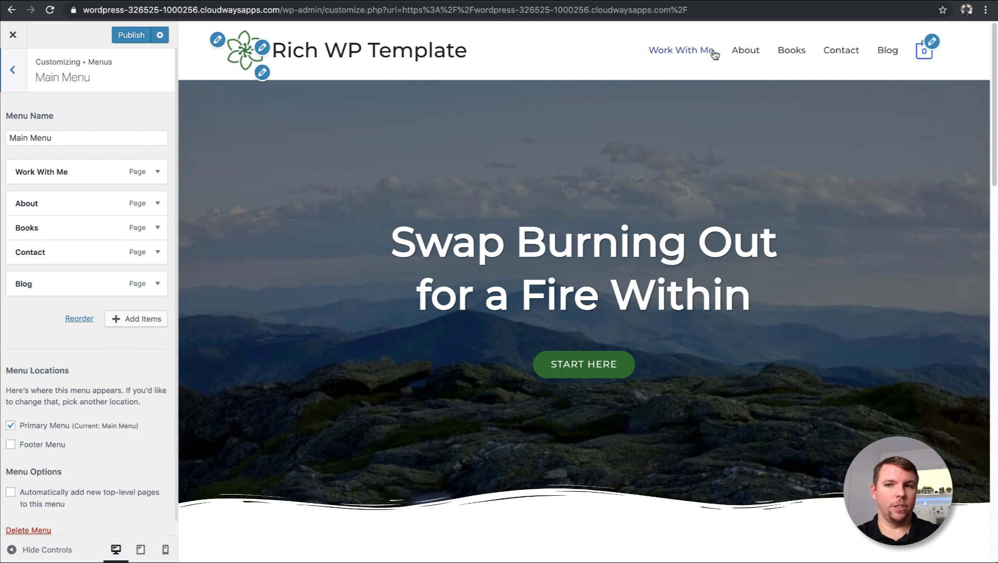
- Add the Discovery Session product to the Main Menu as a new item
{"action": "left_click", "coordinate": [126, 321]}
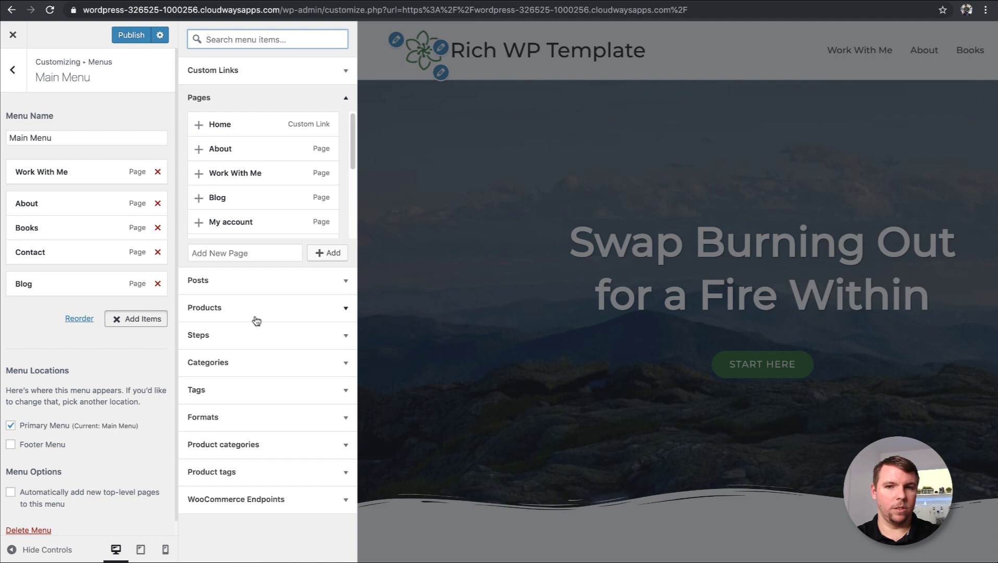
{"action": "left_click", "coordinate": [218, 308]}
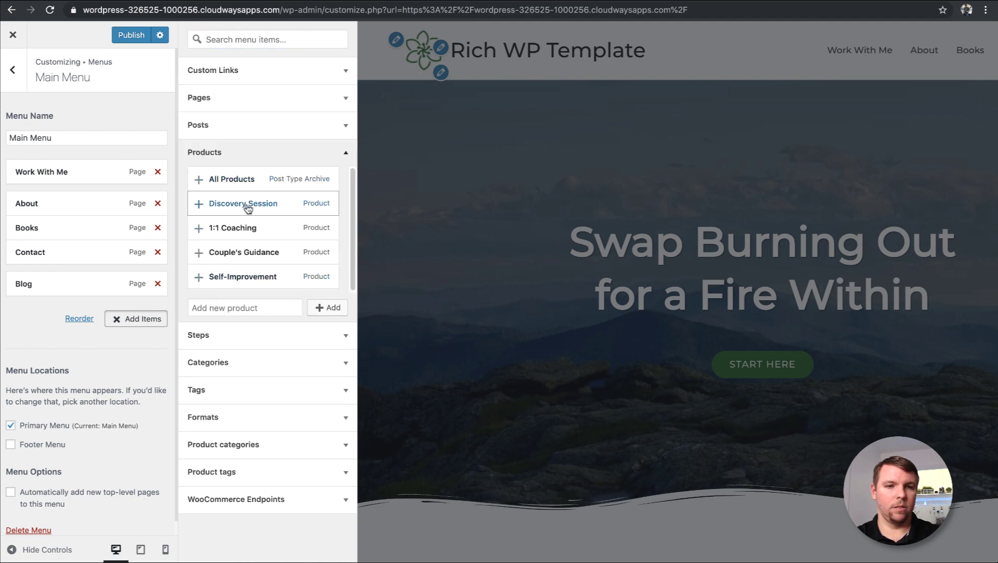
{"action": "left_click", "coordinate": [199, 204]}
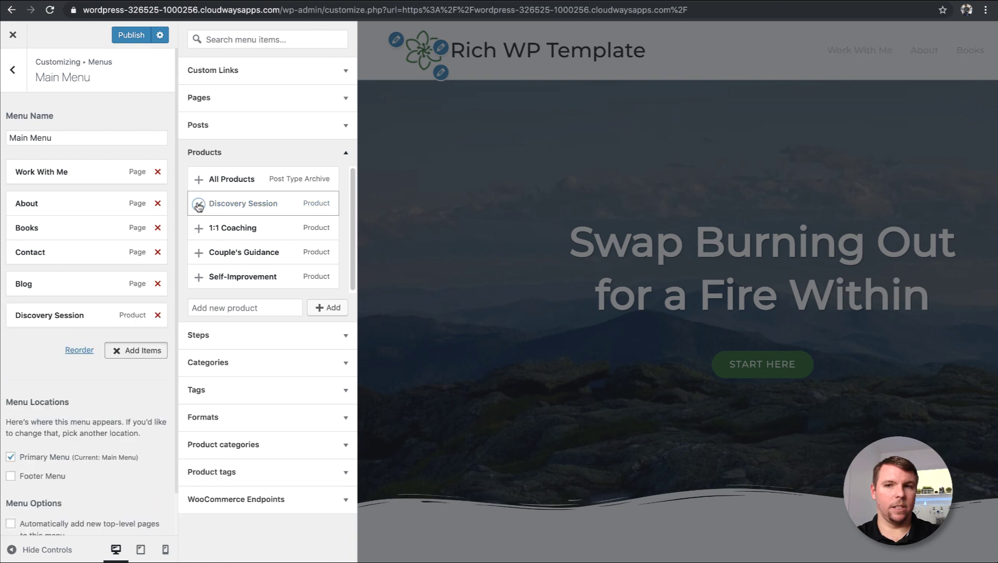
{"action": "left_click", "coordinate": [116, 352]}
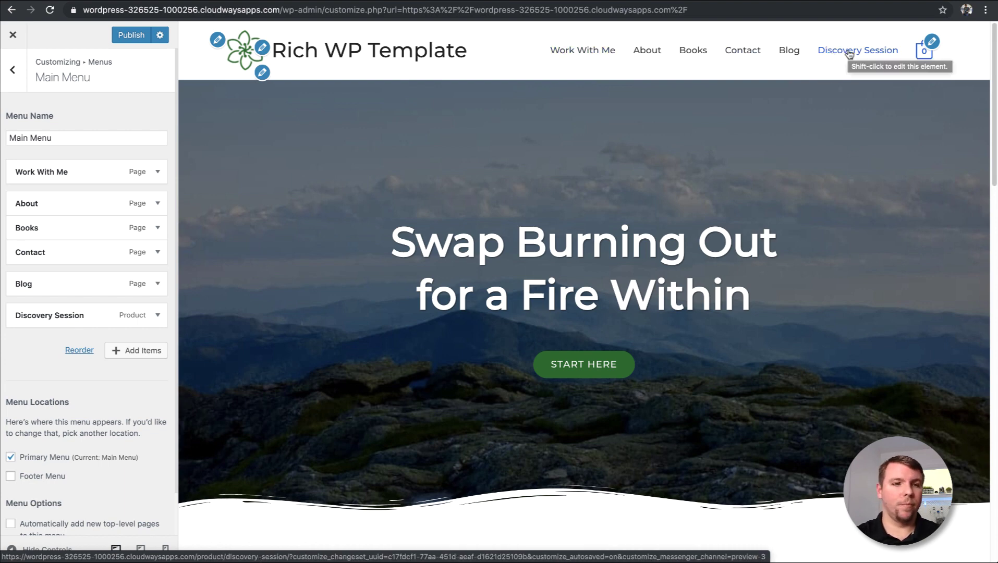
- Remove the Discovery Session item from the Main Menu
{"action": "left_click", "coordinate": [157, 315]}
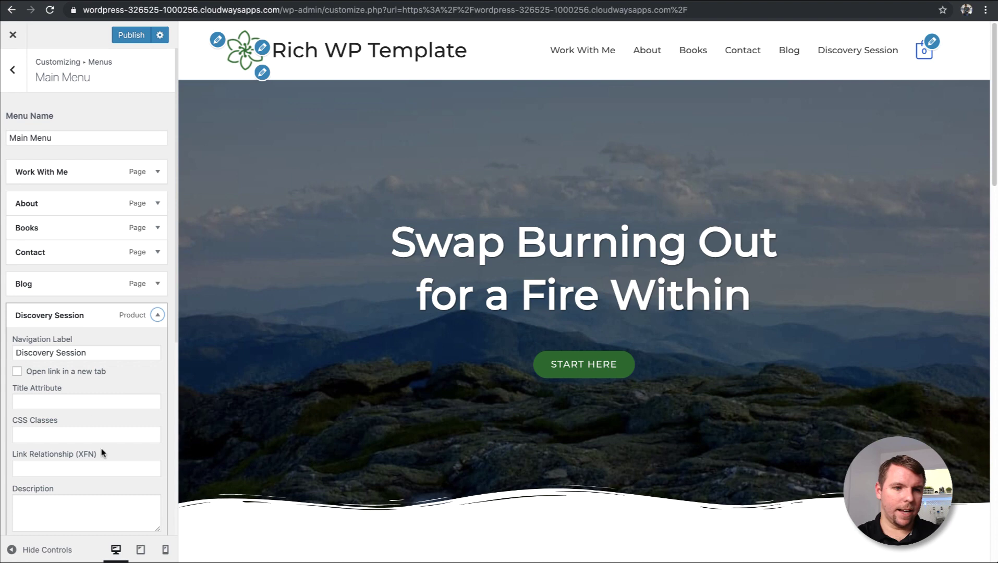
{"action": "scroll", "coordinate": [89, 332], "scroll_direction": "down", "scroll_amount": 6}
{"action": "left_click", "coordinate": [27, 269]}
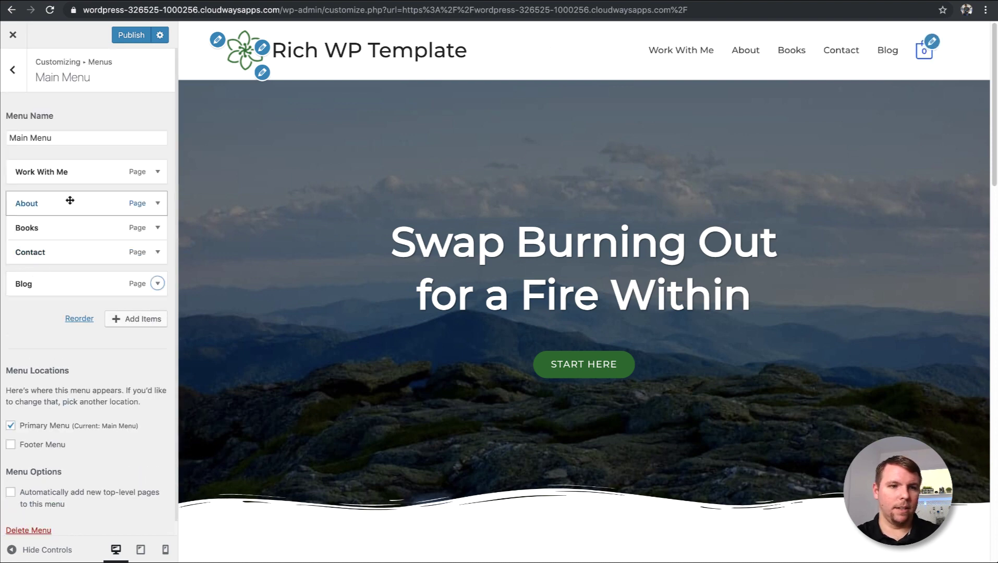
- Move About back above Work With Me, nest Books under About as a submenu item, and try the About dropdown in the preview
{"action": "left_click_drag", "start_coordinate": [69, 201], "coordinate": [82, 162]}
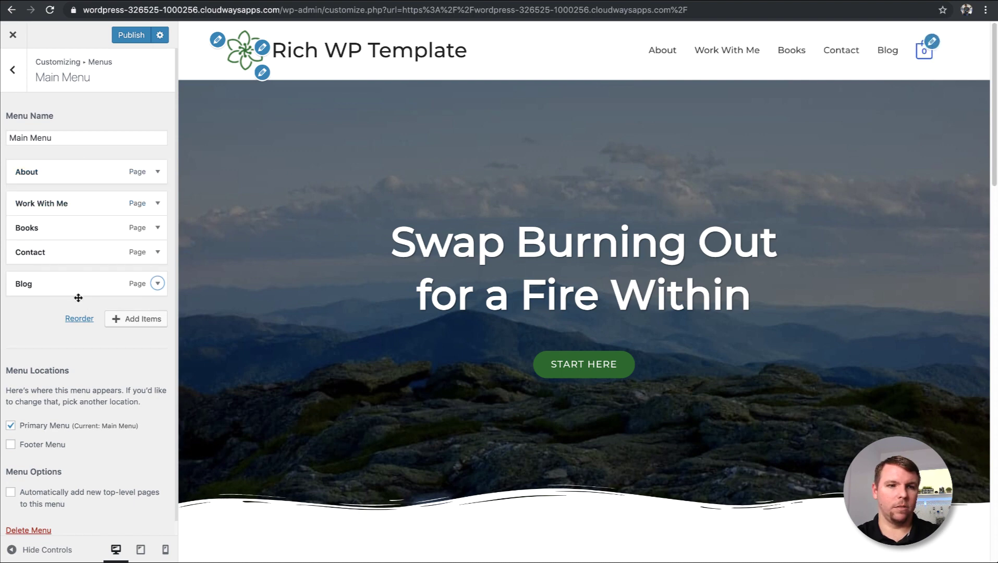
{"action": "left_click_drag", "start_coordinate": [73, 285], "coordinate": [56, 223]}
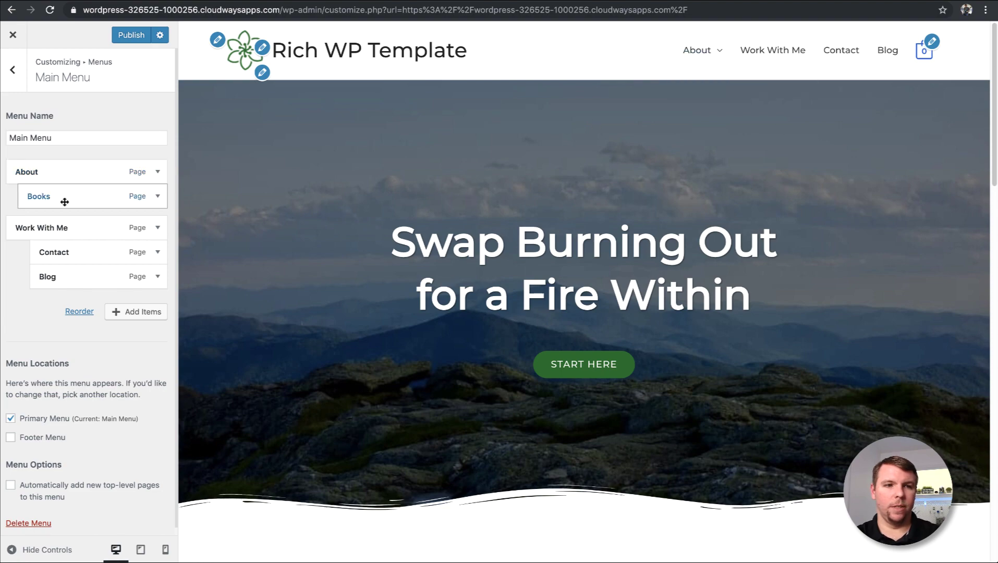
{"action": "mouse_move", "coordinate": [719, 51]}
{"action": "left_click", "coordinate": [698, 84]}
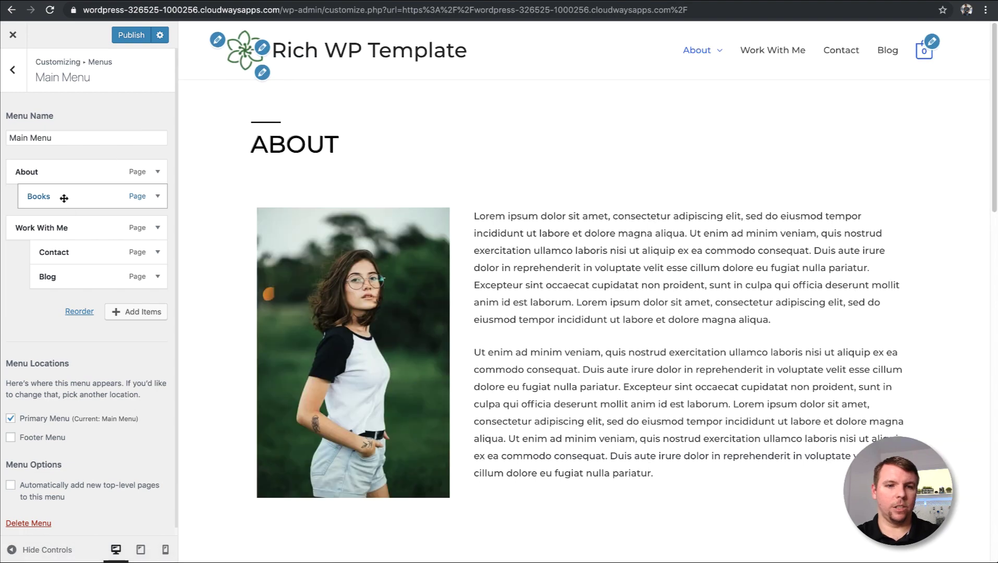
- Rearrange the Main Menu so Contact sits under Work With Me, Blog under Contact, and About under Books, and preview the Work With Me dropdown
{"action": "left_click_drag", "start_coordinate": [59, 199], "coordinate": [55, 232]}
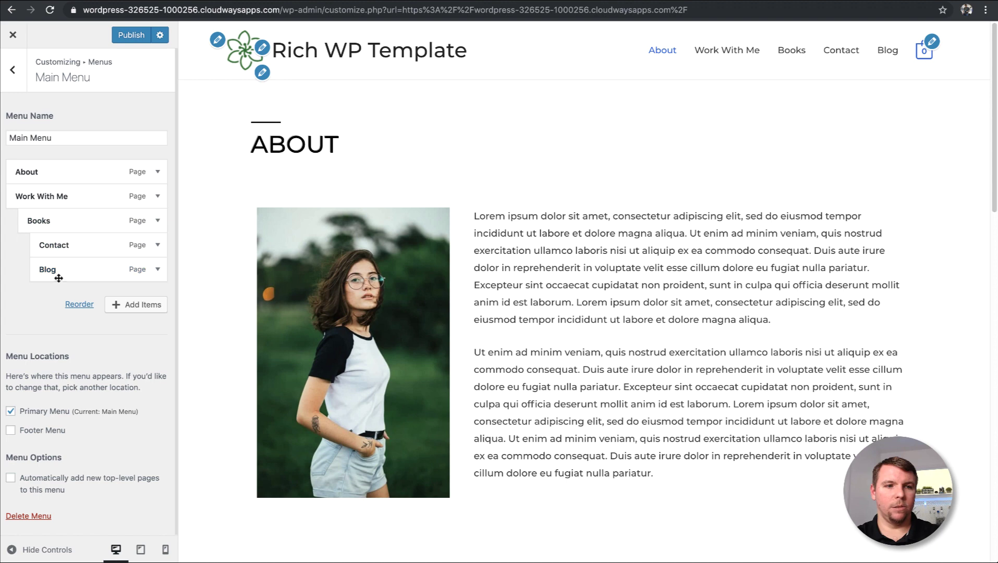
{"action": "left_click_drag", "start_coordinate": [60, 276], "coordinate": [1, 273]}
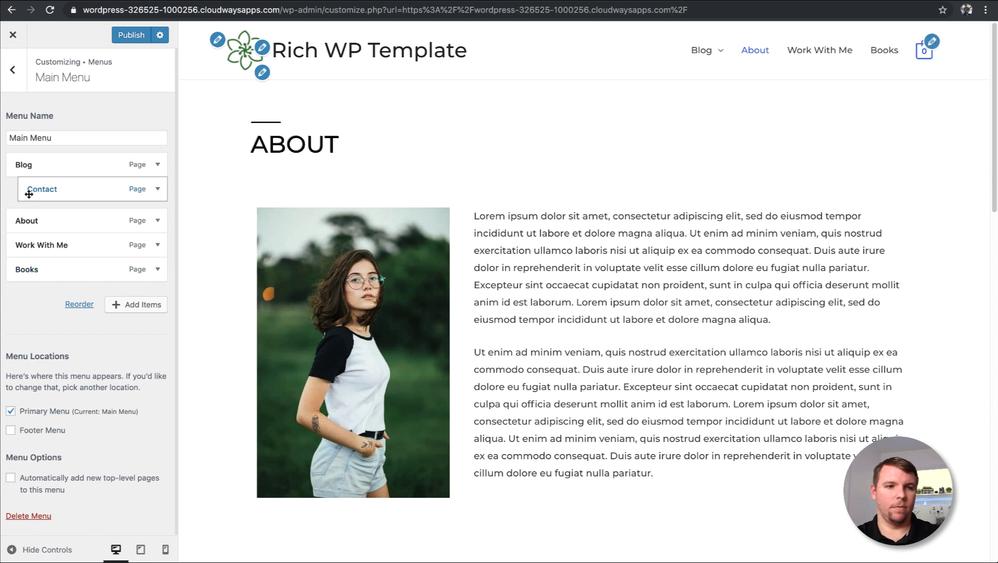
{"action": "left_click_drag", "start_coordinate": [28, 193], "coordinate": [11, 262]}
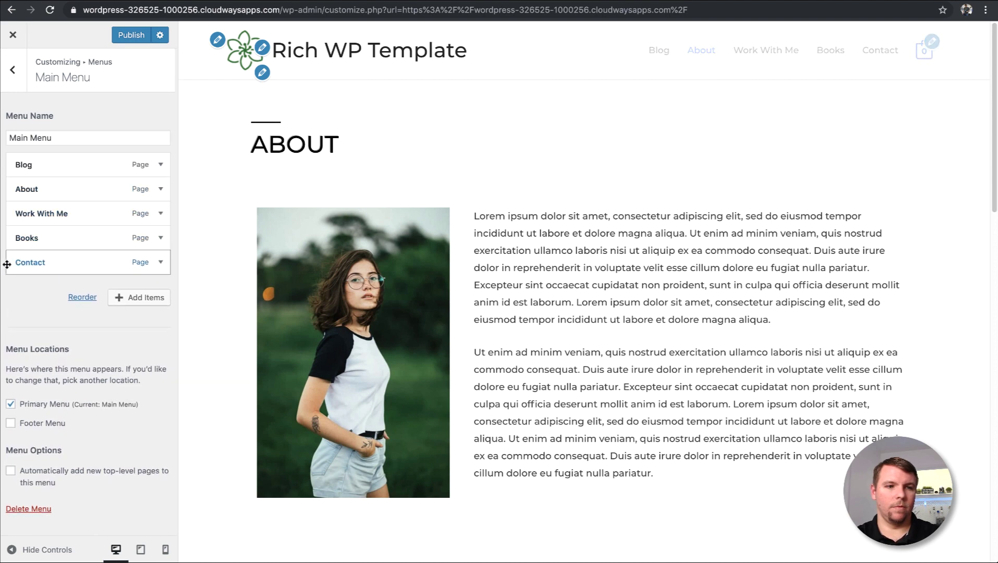
{"action": "left_click_drag", "start_coordinate": [54, 190], "coordinate": [50, 162]}
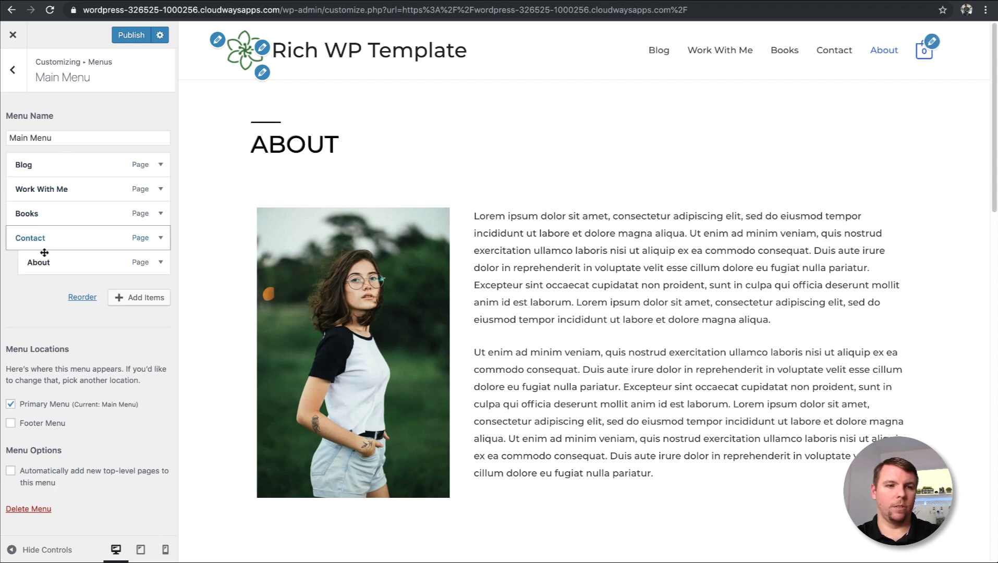
{"action": "left_click_drag", "start_coordinate": [44, 258], "coordinate": [35, 153]}
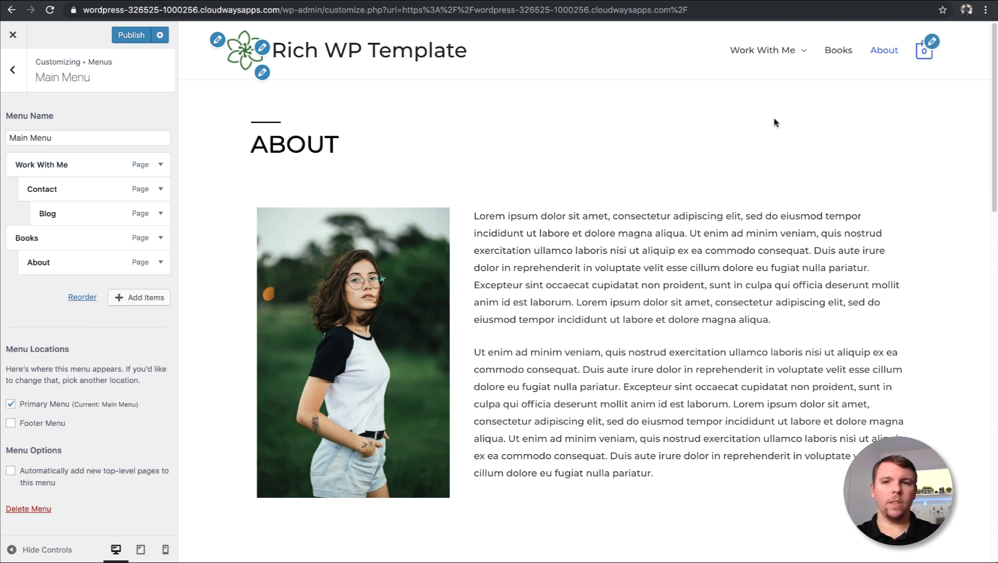
{"action": "mouse_move", "coordinate": [745, 51]}
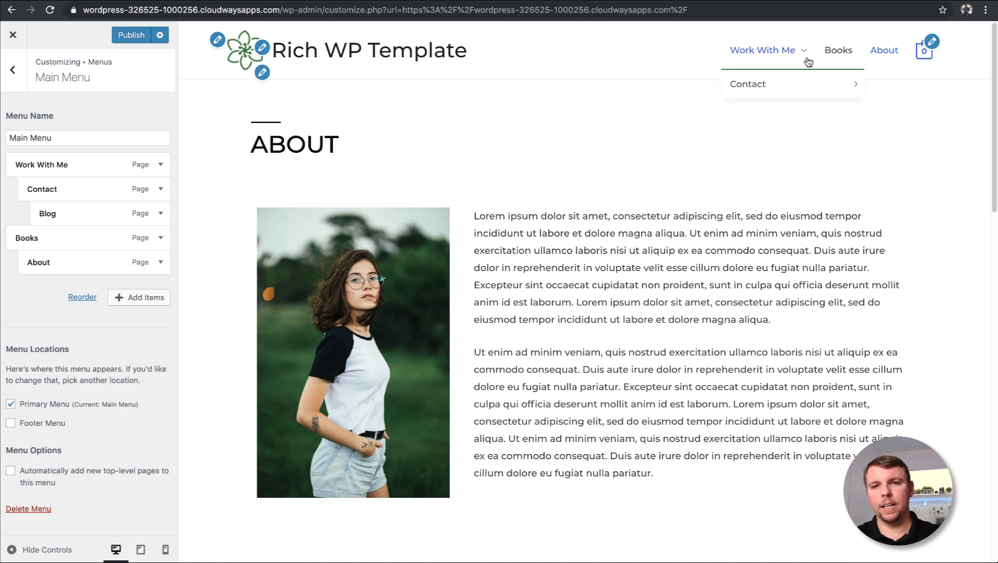
- Close the Customizer and discard the unpublished menu changes
{"action": "left_click", "coordinate": [12, 35]}
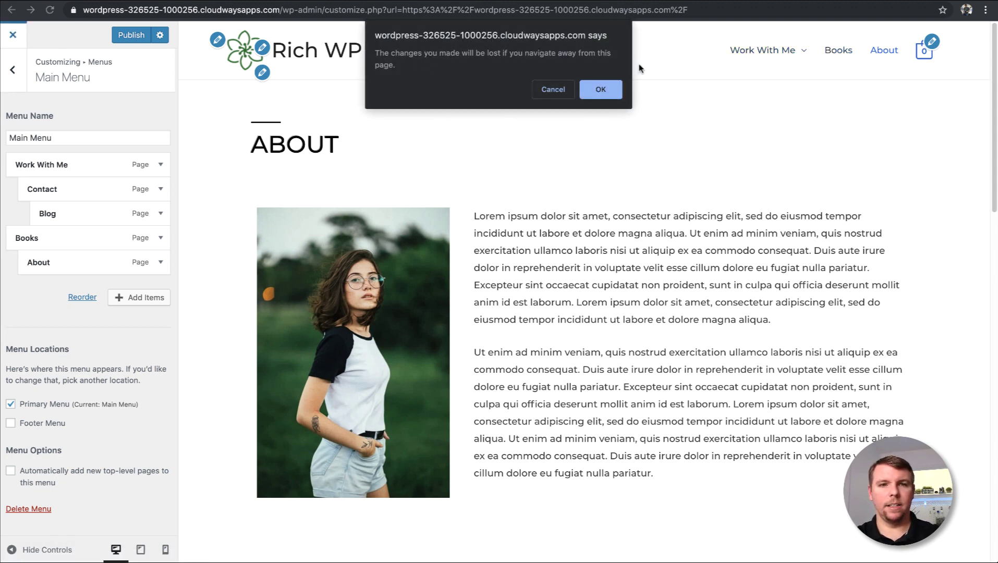
{"action": "left_click", "coordinate": [600, 91]}
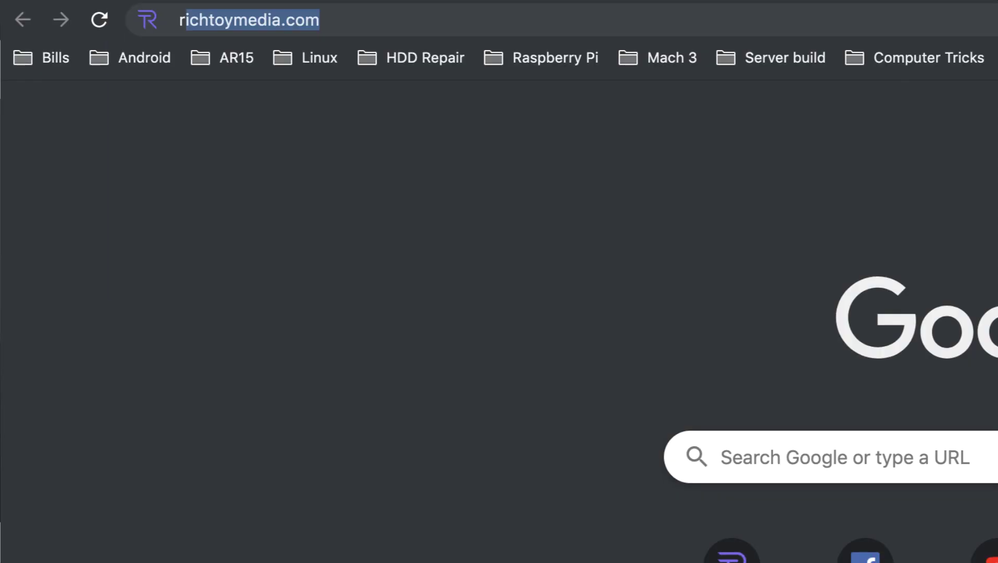
- Go to richtoymedia.com/group in the browser
{"action": "type", "text": "richtoymedia.com/group"}
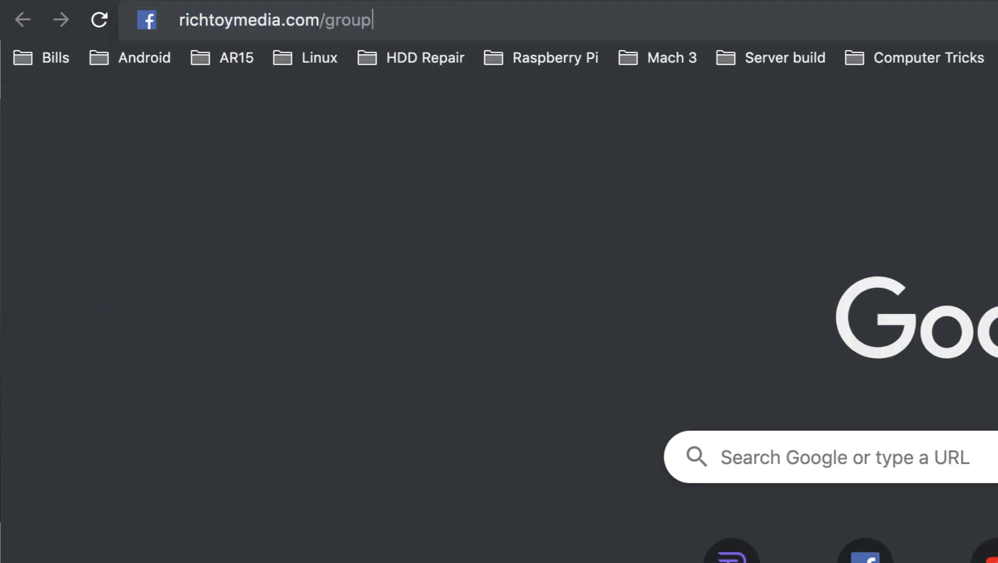
{"action": "key", "text": "Return"}
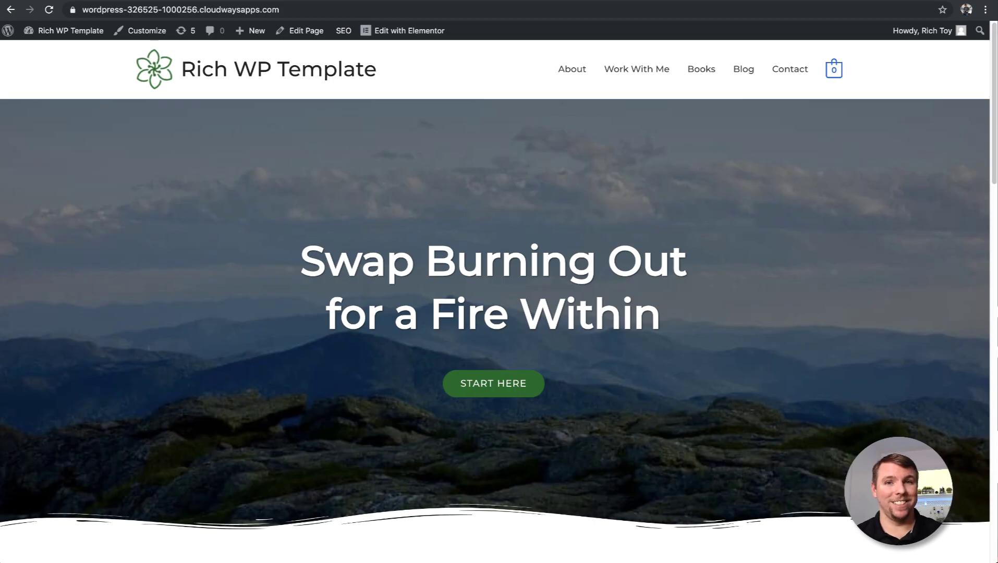